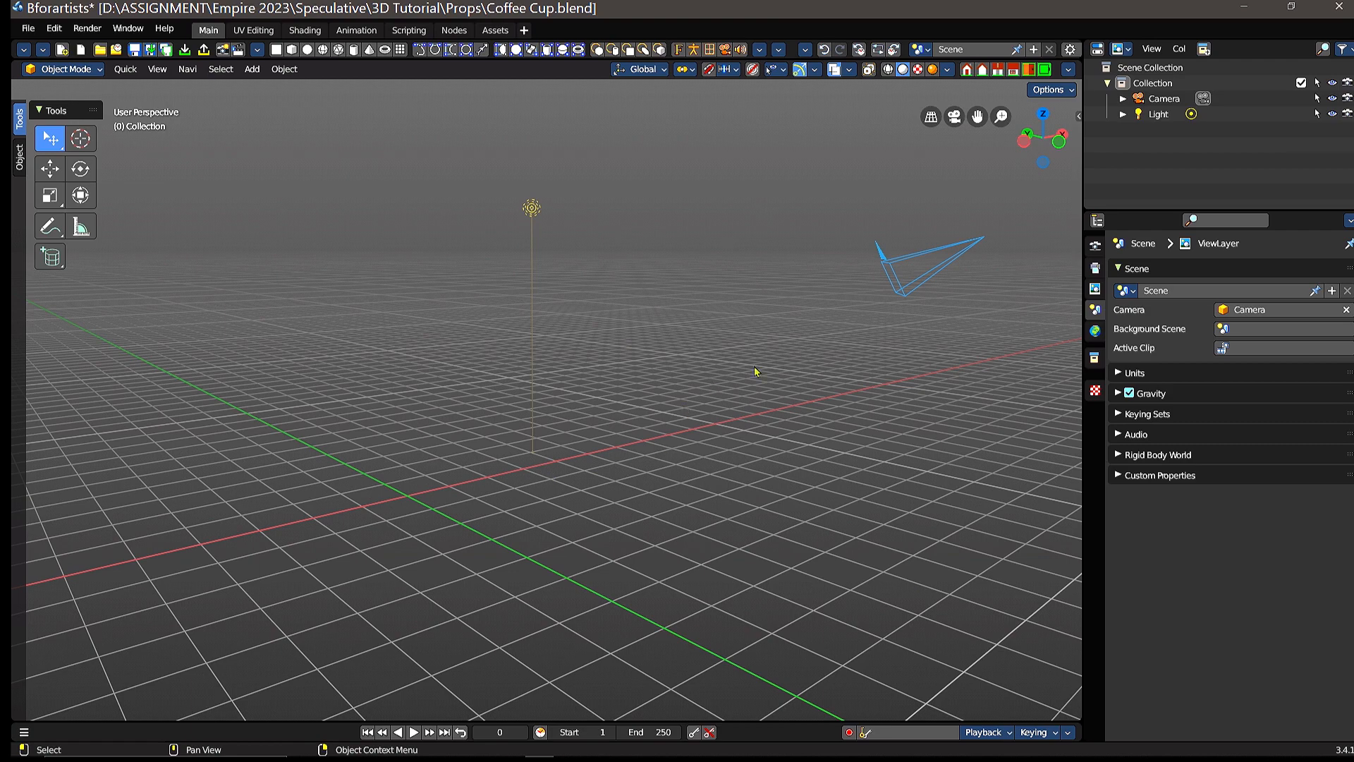
Step: Hide the light and the camera from the viewport, leaving the scene clear for modelling
mouse_move(821, 320)
middle_mouse_down()
mouse_move(803, 327)
mouse_move(799, 354)
mouse_move(842, 315)
mouse_move(825, 323)
middle_mouse_up()
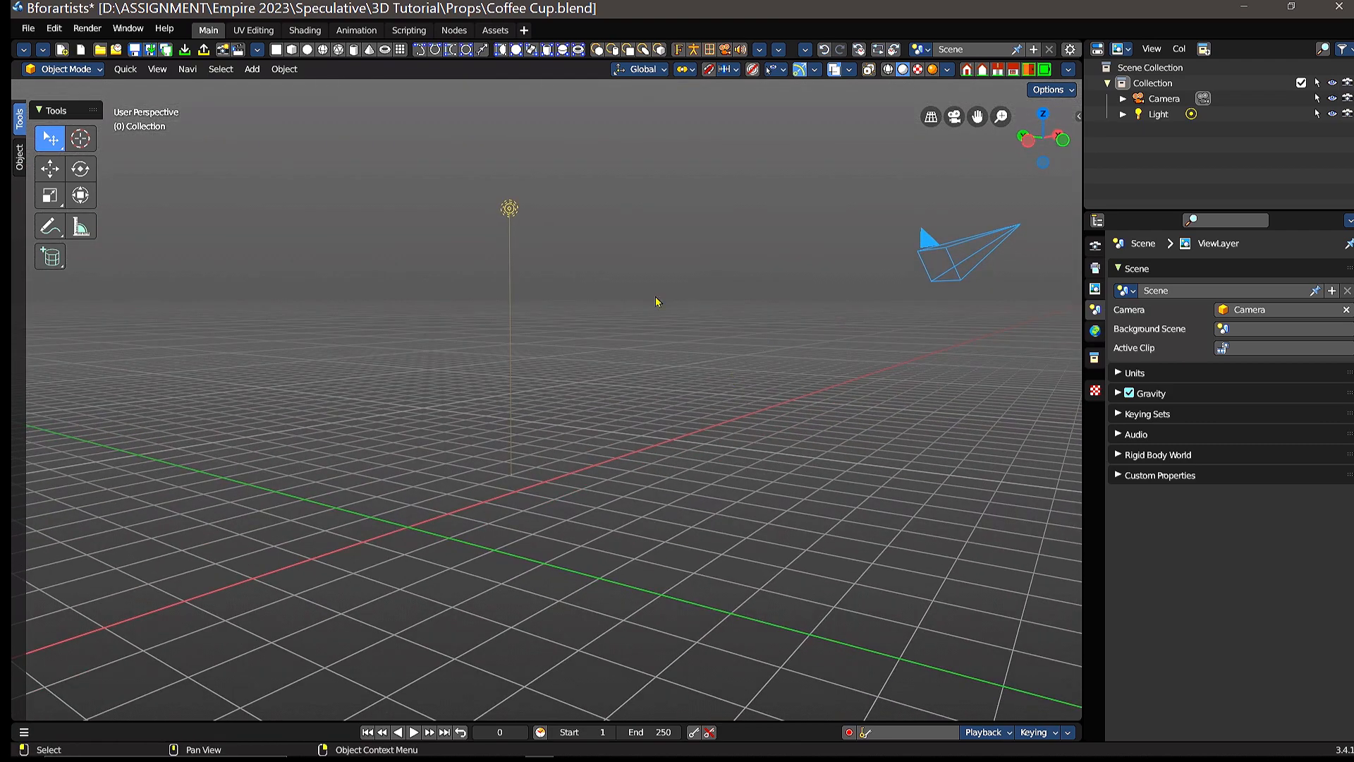
middle_click_drag(646, 321, 594, 356)
left_click(755, 314)
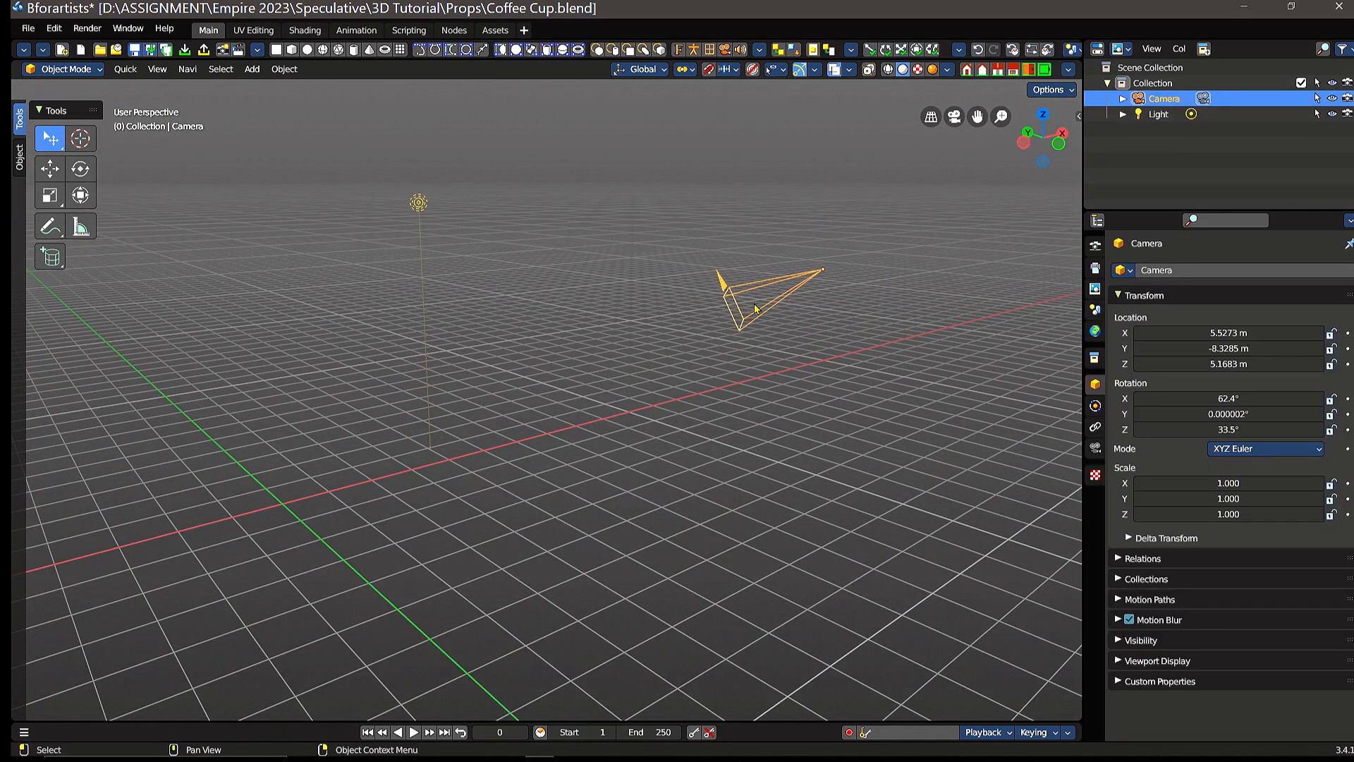
left_click(418, 206)
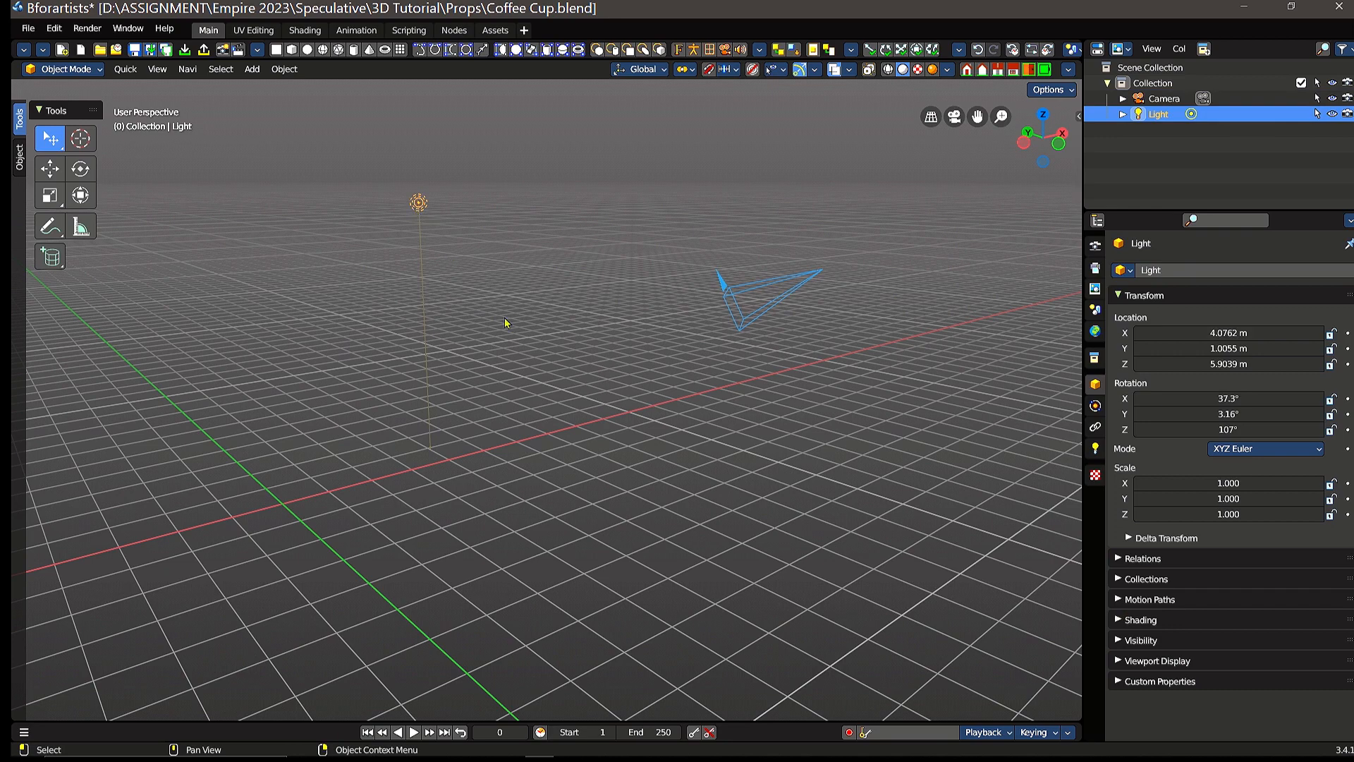
middle_click_drag(572, 344, 613, 348)
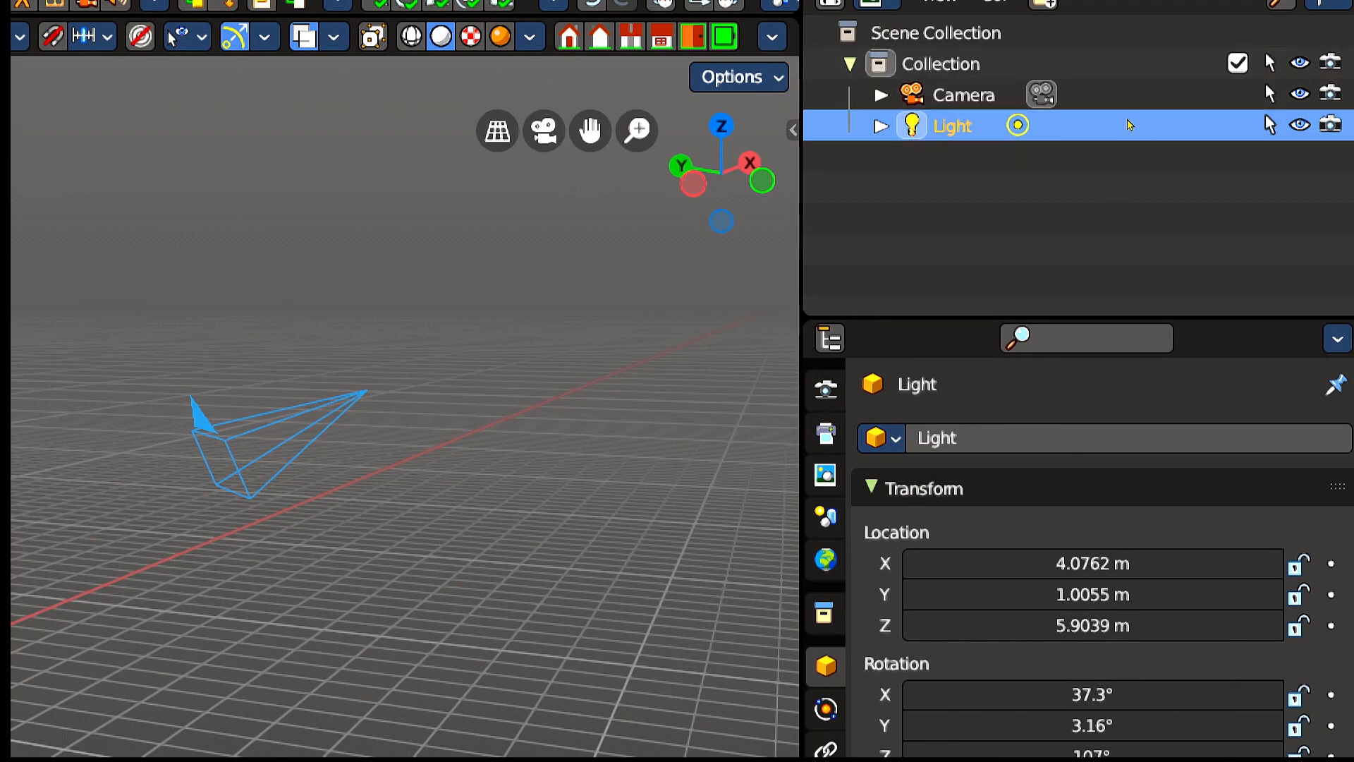
key("Right")
key("Left")
key("h")
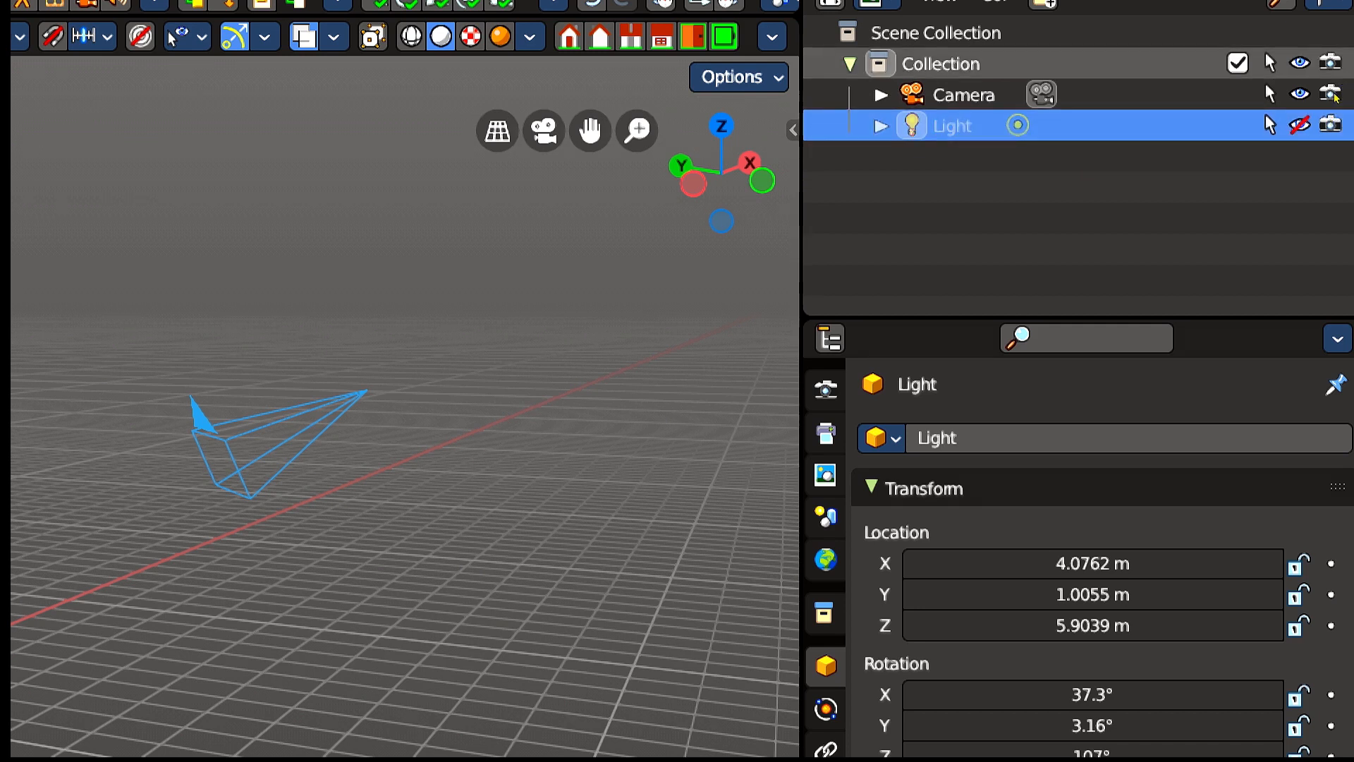
left_click(1300, 94)
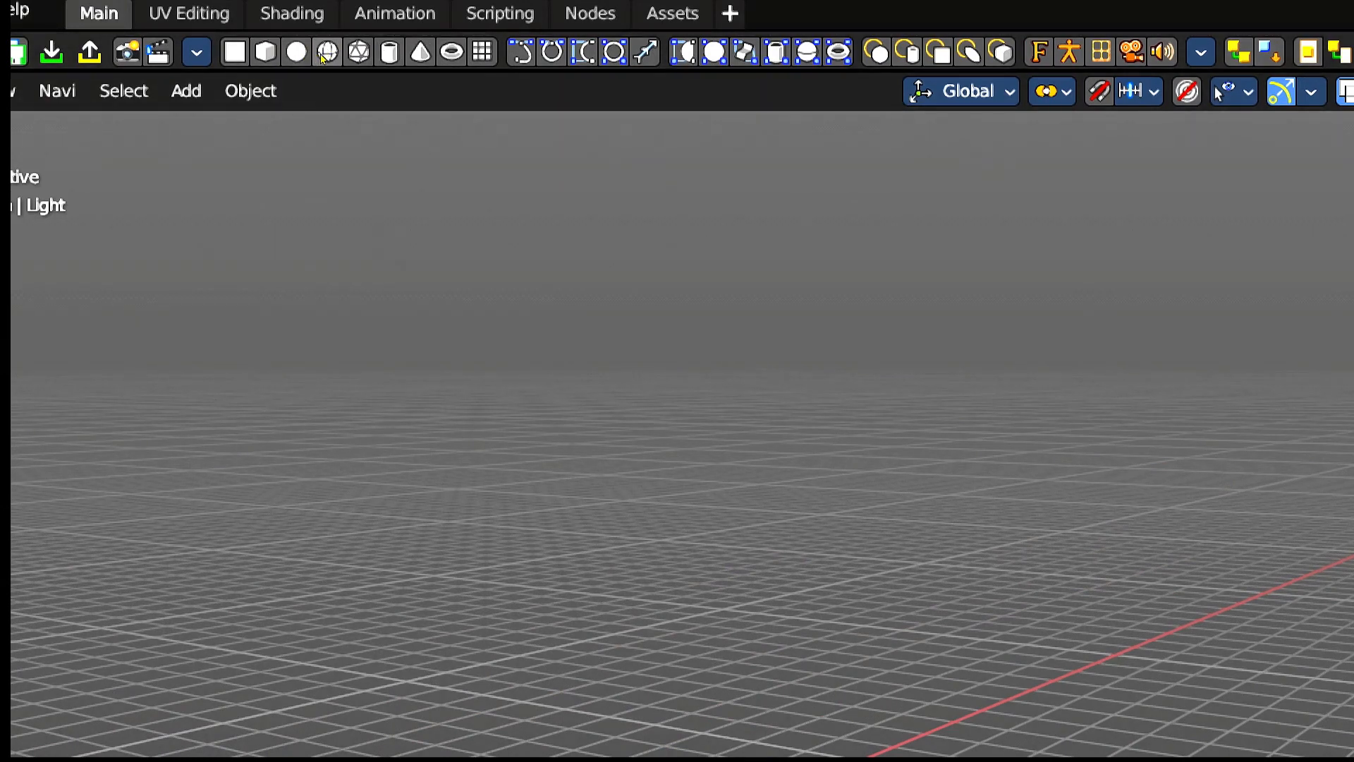
Step: Add a mesh cylinder at the scene origin
scroll(339, 56, "down", 8)
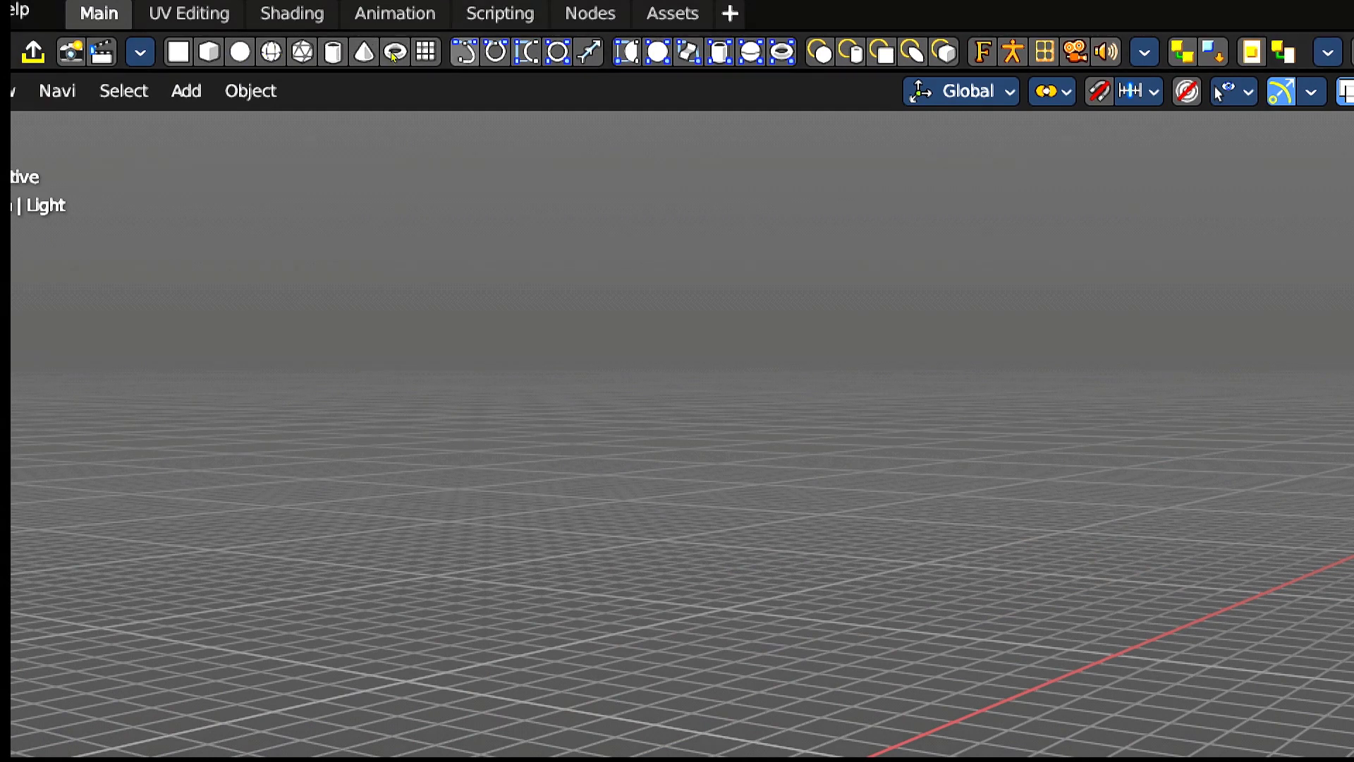
scroll(400, 53, "up", 8)
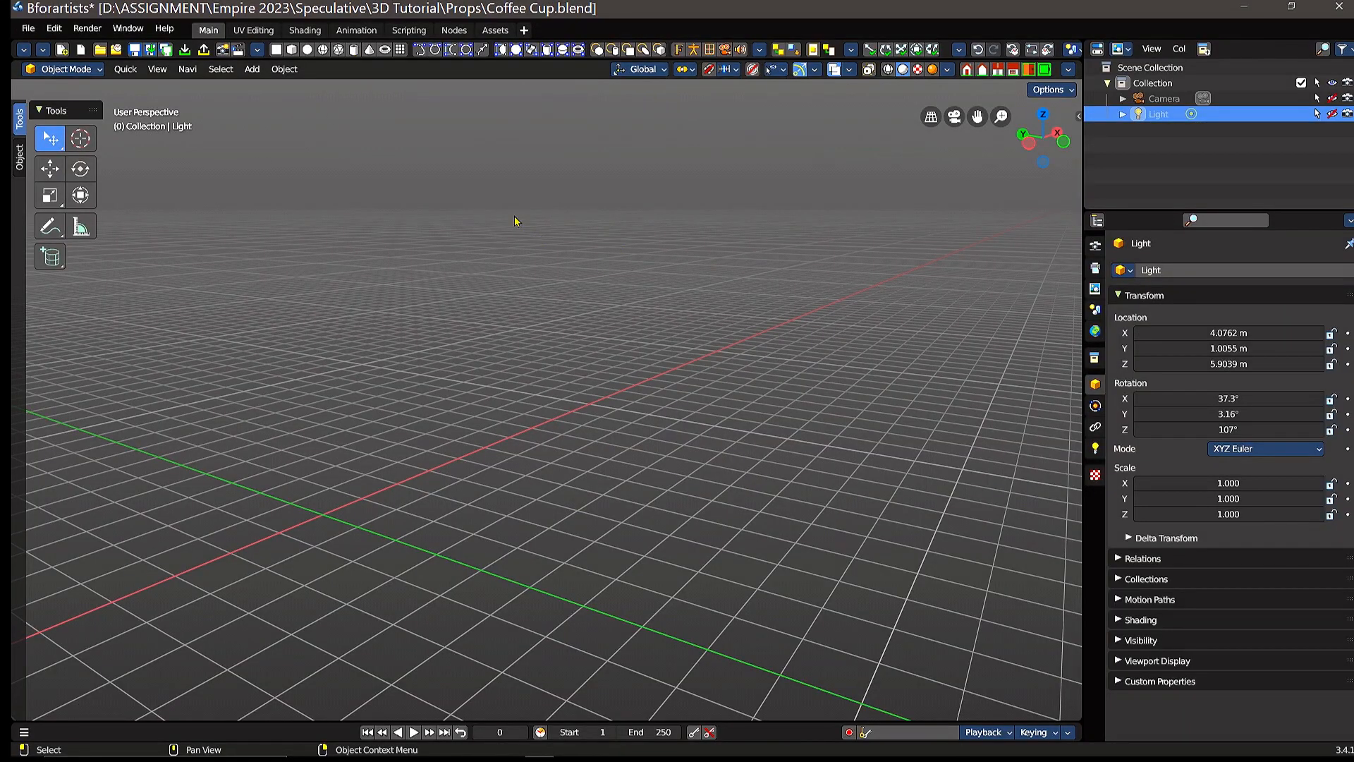
left_click(353, 49)
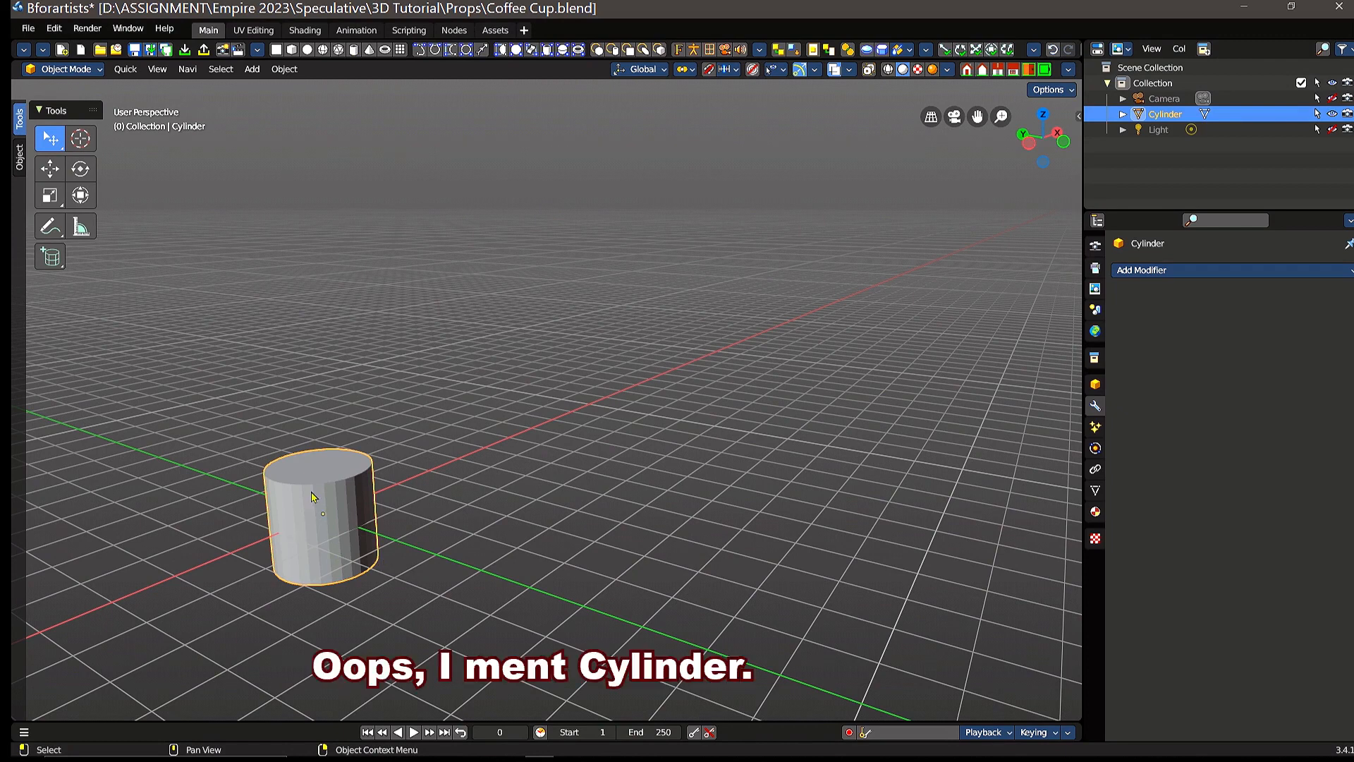
Step: Raise the cylinder along the Z axis until its base sits approximately on the grid floor
middle_click_drag(316, 498, 556, 418, "shift")
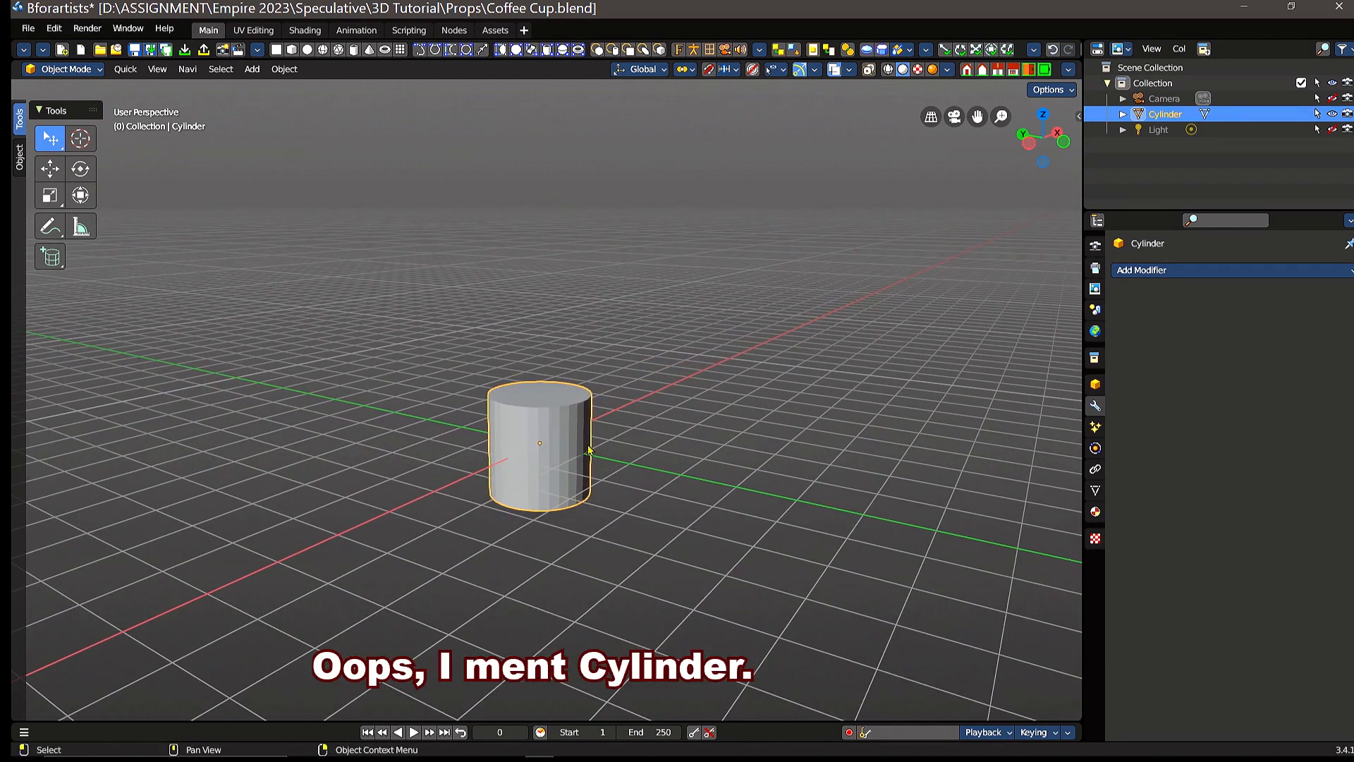
scroll(590, 450, "up", 2)
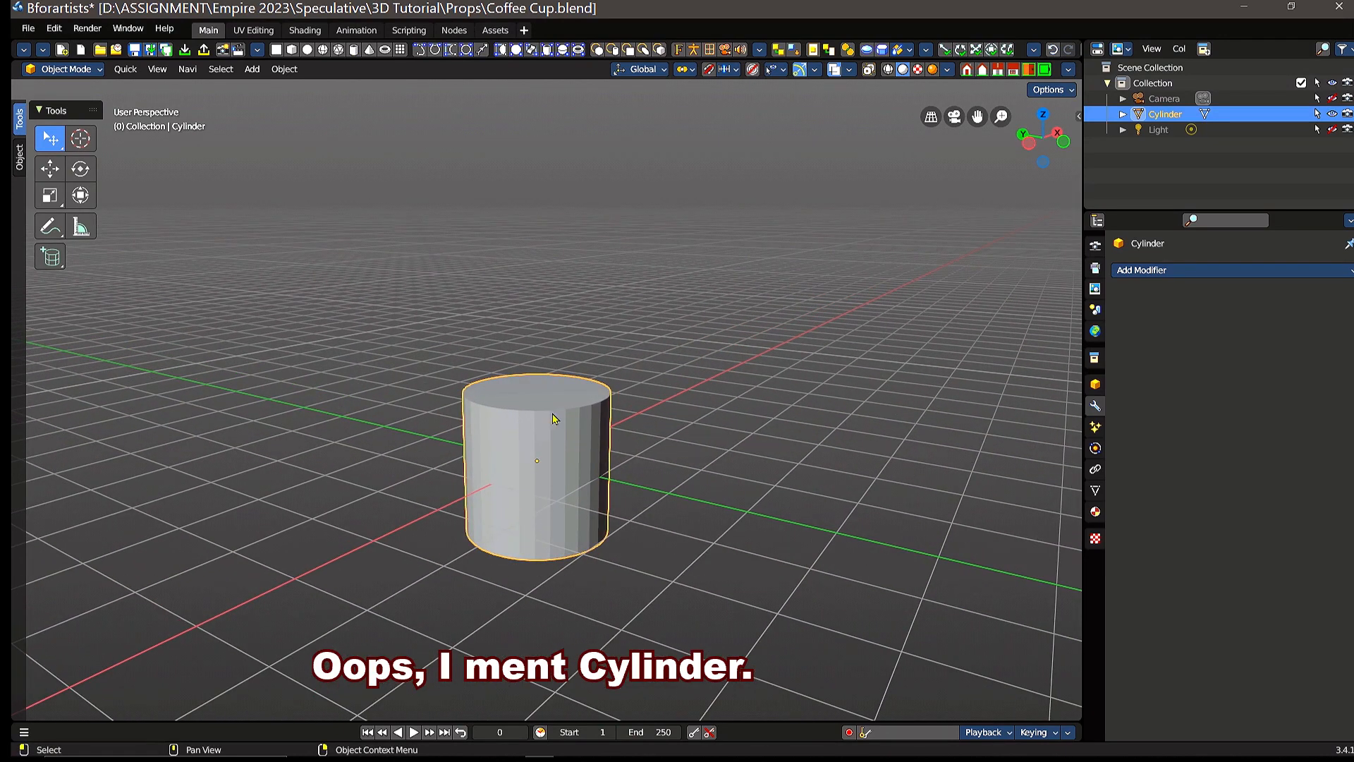
left_click(49, 167)
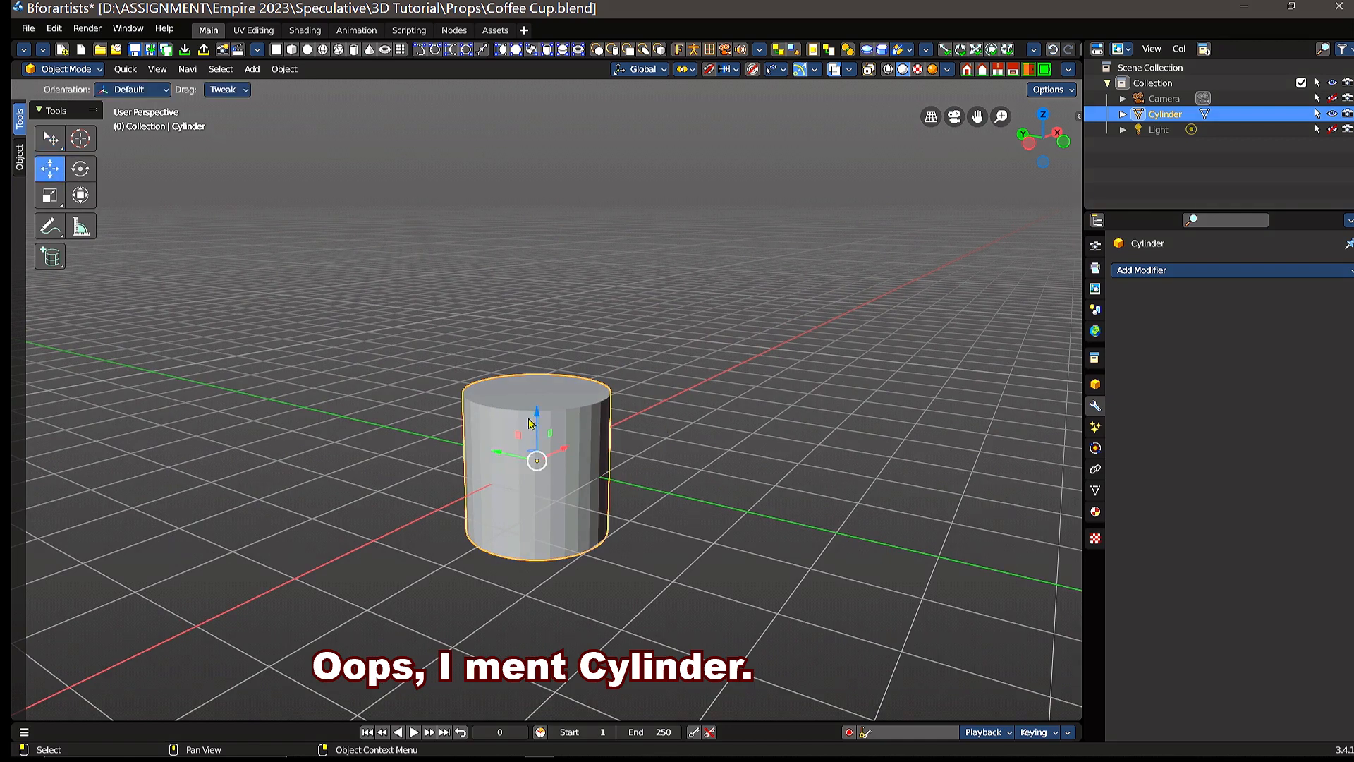
mouse_move(537, 412)
left_mouse_down()
mouse_move(537, 333)
mouse_move(537, 394)
left_mouse_up()
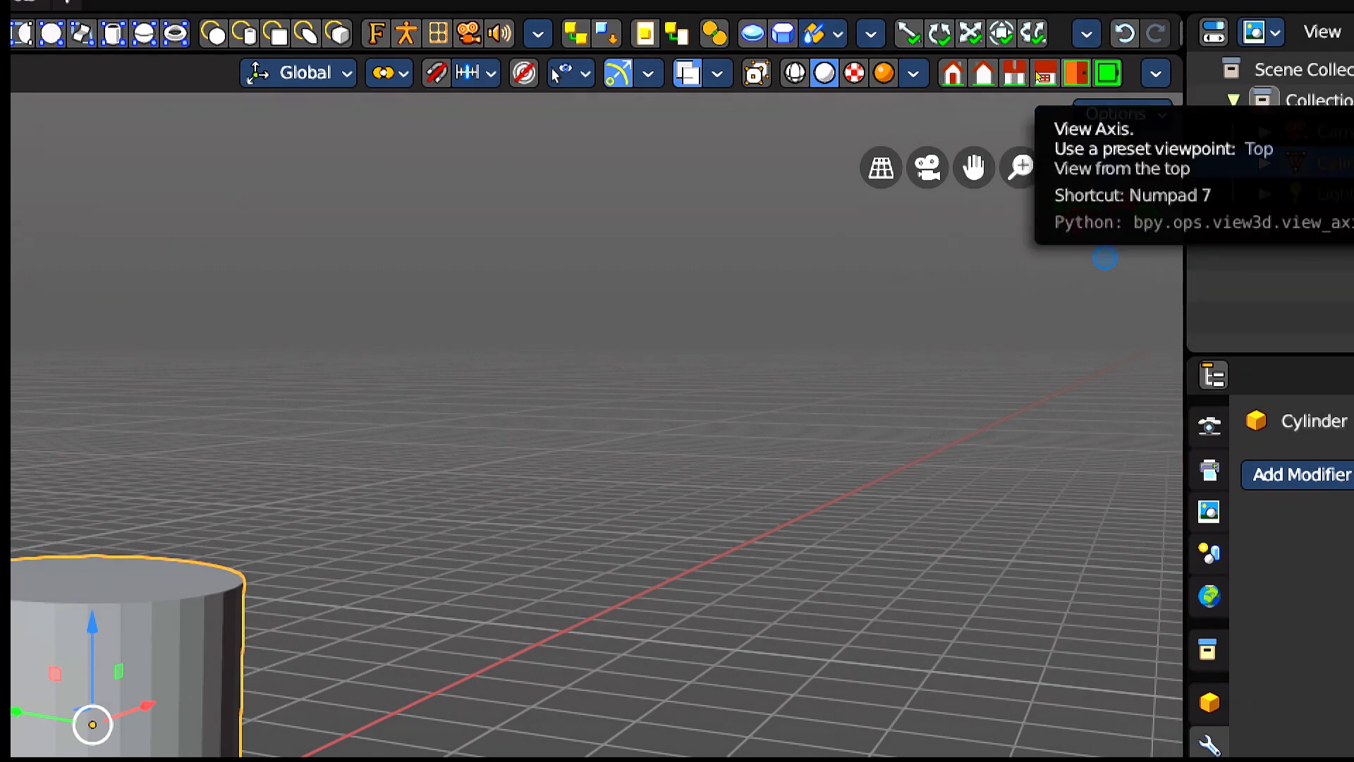
Step: In front view, stretch the cylinder along Z to roughly one and a half times its height and raise its base onto the red floor line
left_click(963, 72)
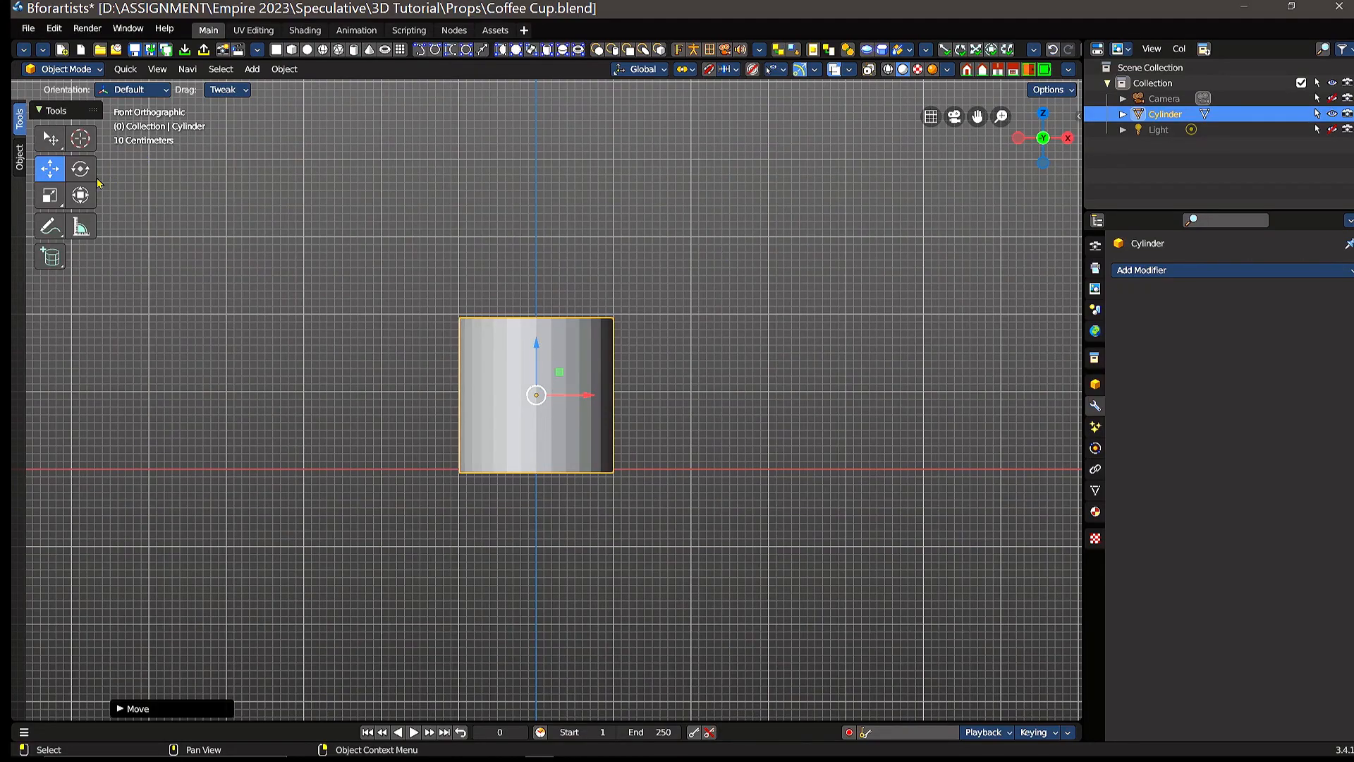
left_click(52, 203)
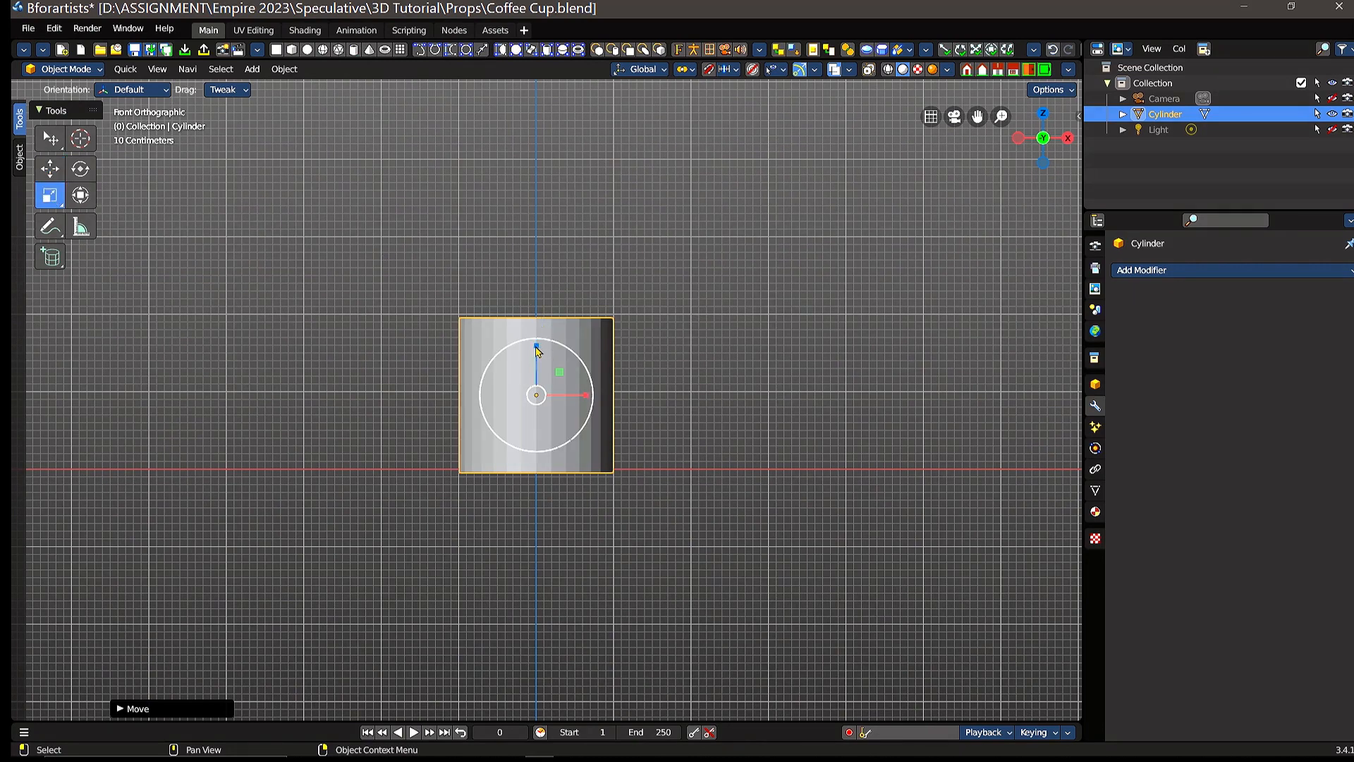
left_click_drag(537, 346, 538, 297)
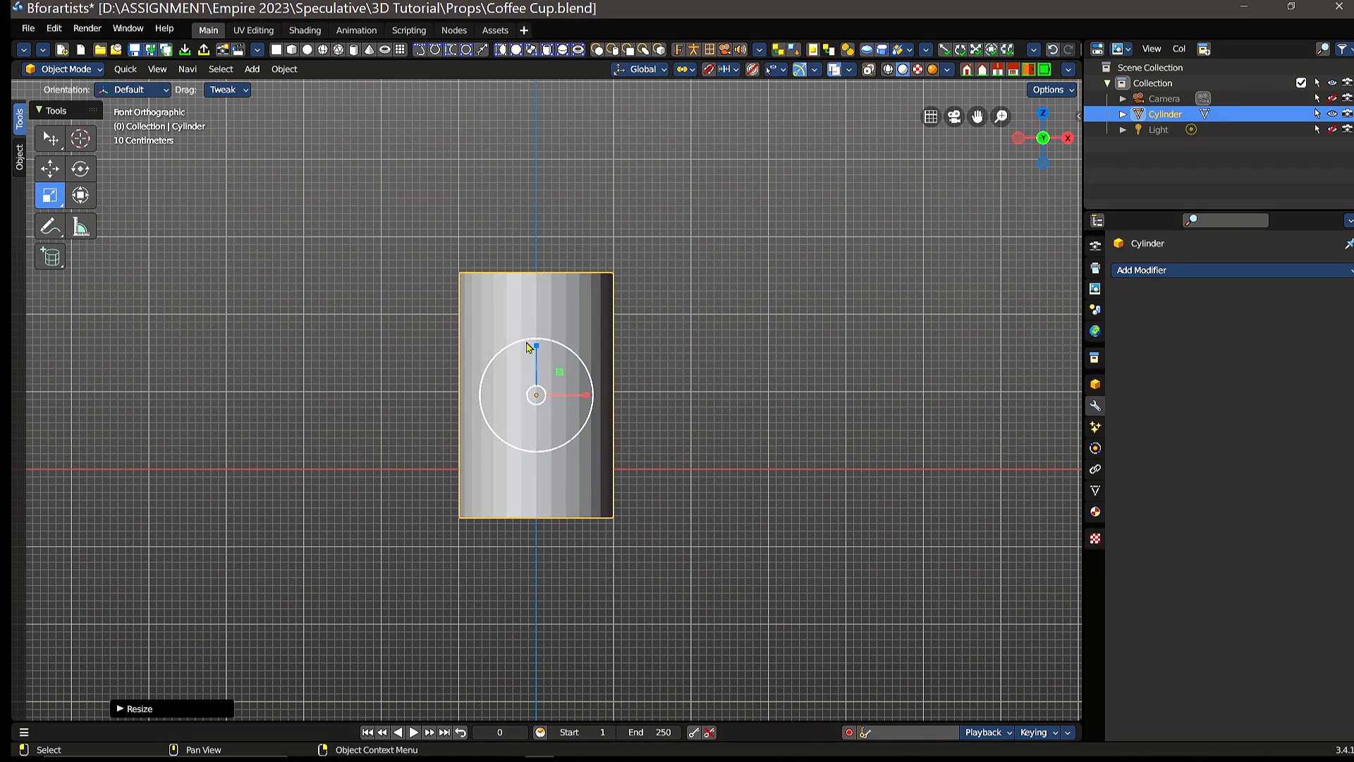
left_click(51, 170)
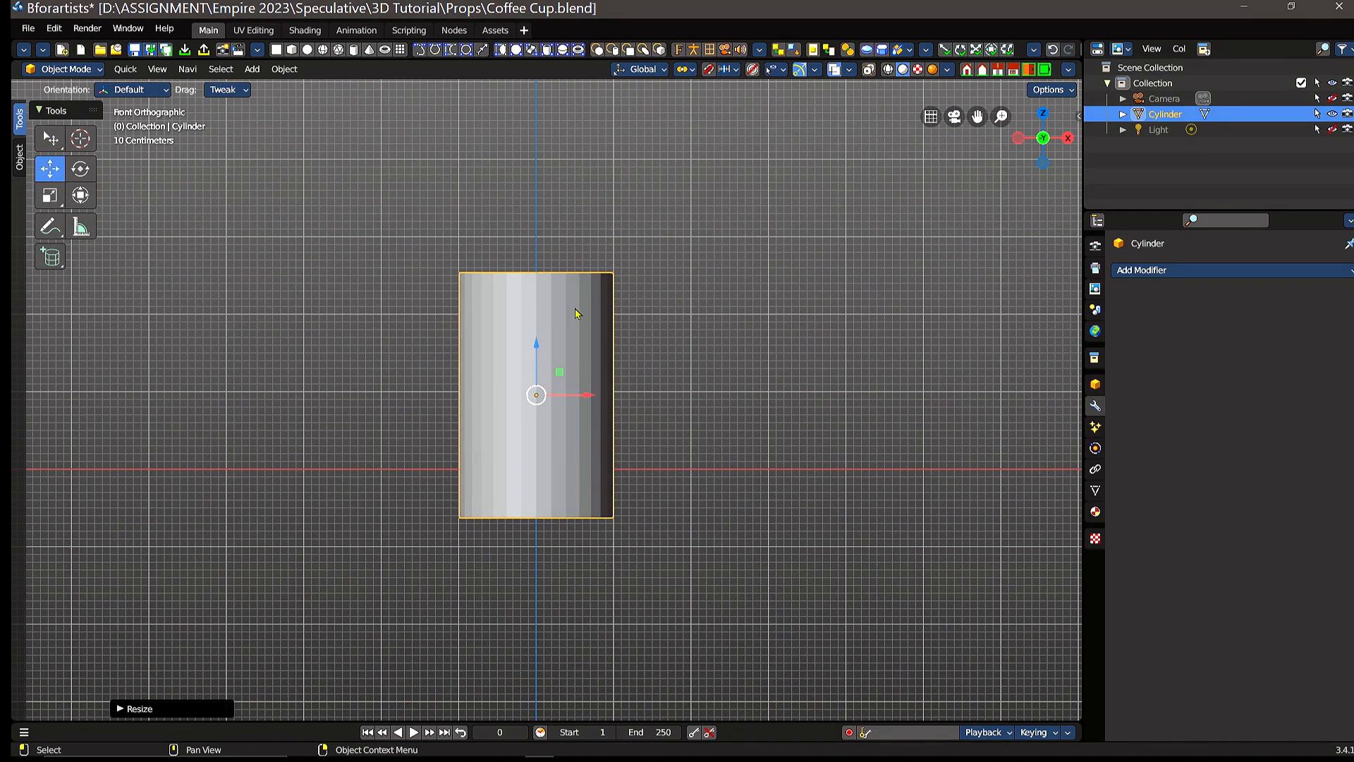
left_click_drag(537, 346, 538, 293)
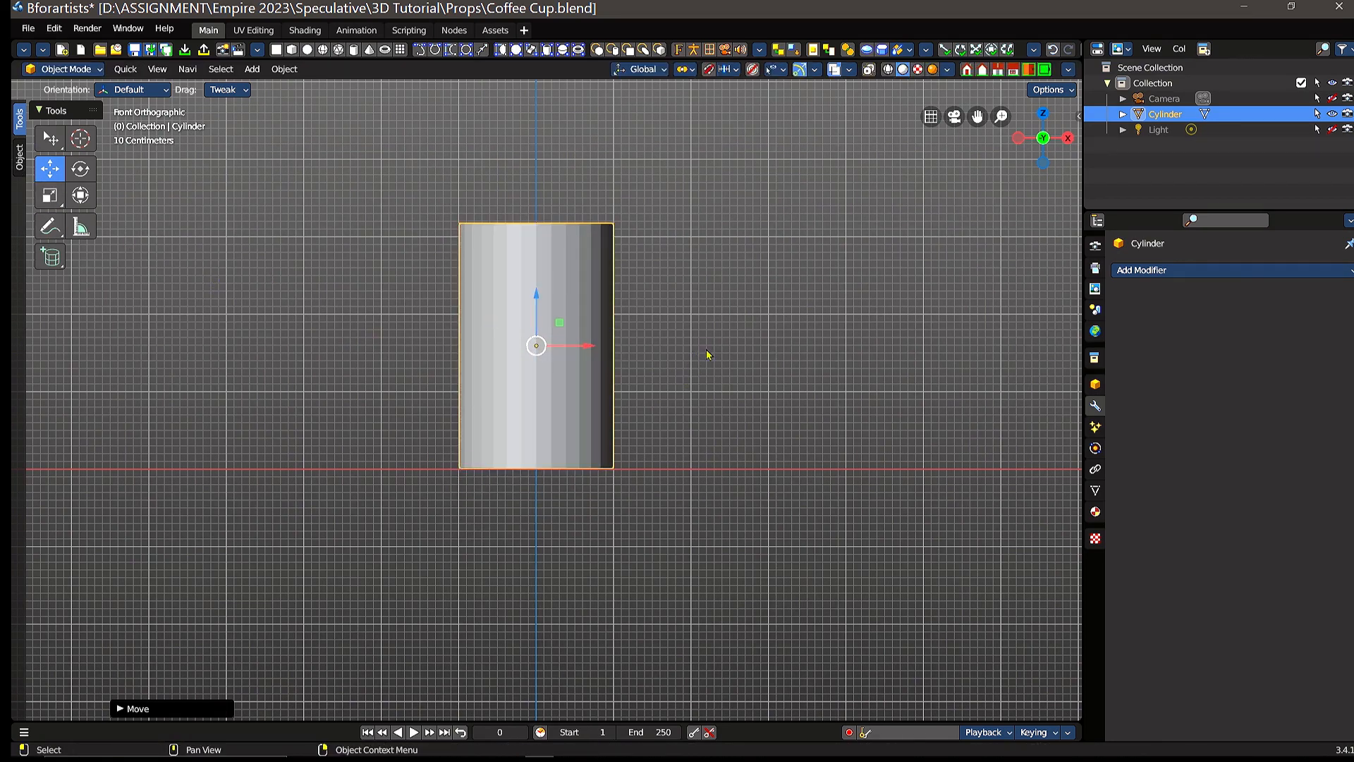
Step: Try widening the cylinder separately along the X and Y axes, and undo those scale changes
middle_click_drag(706, 349, 708, 393)
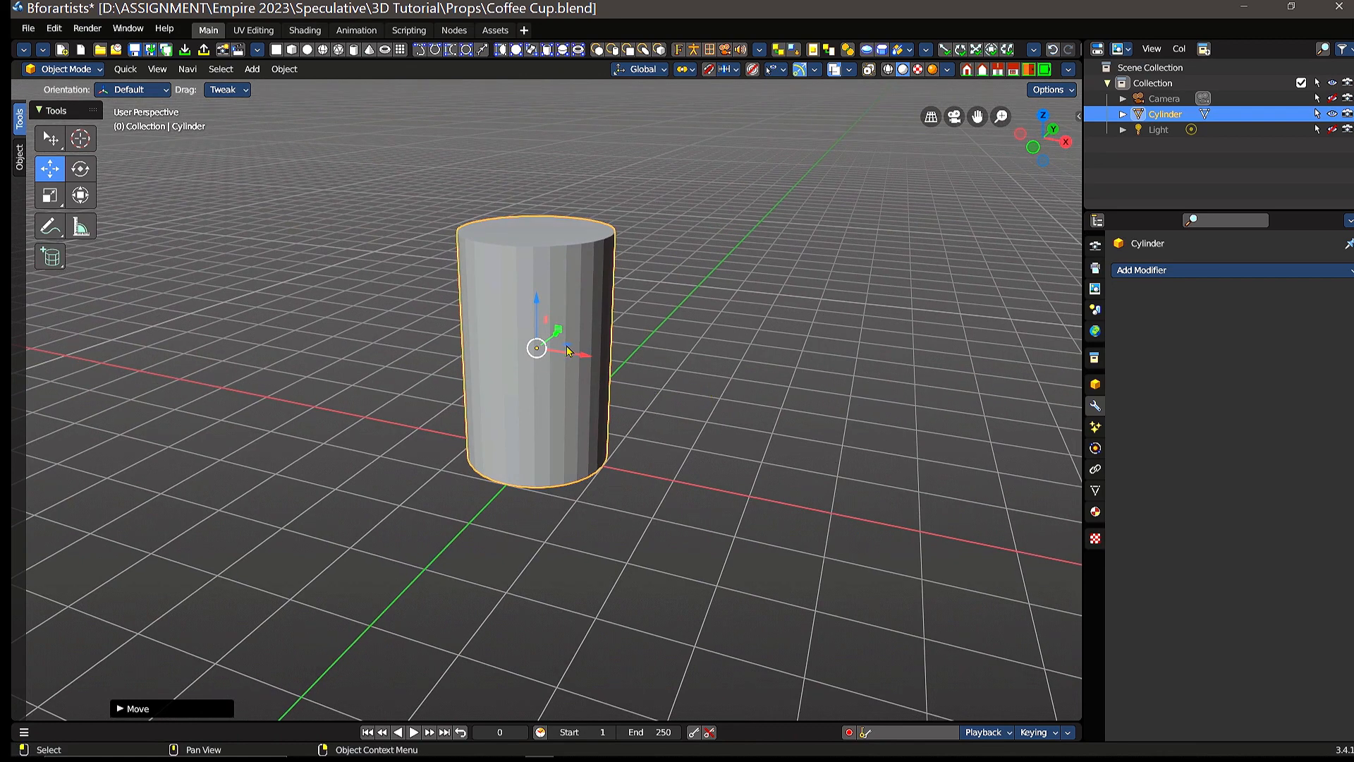
left_click(50, 195)
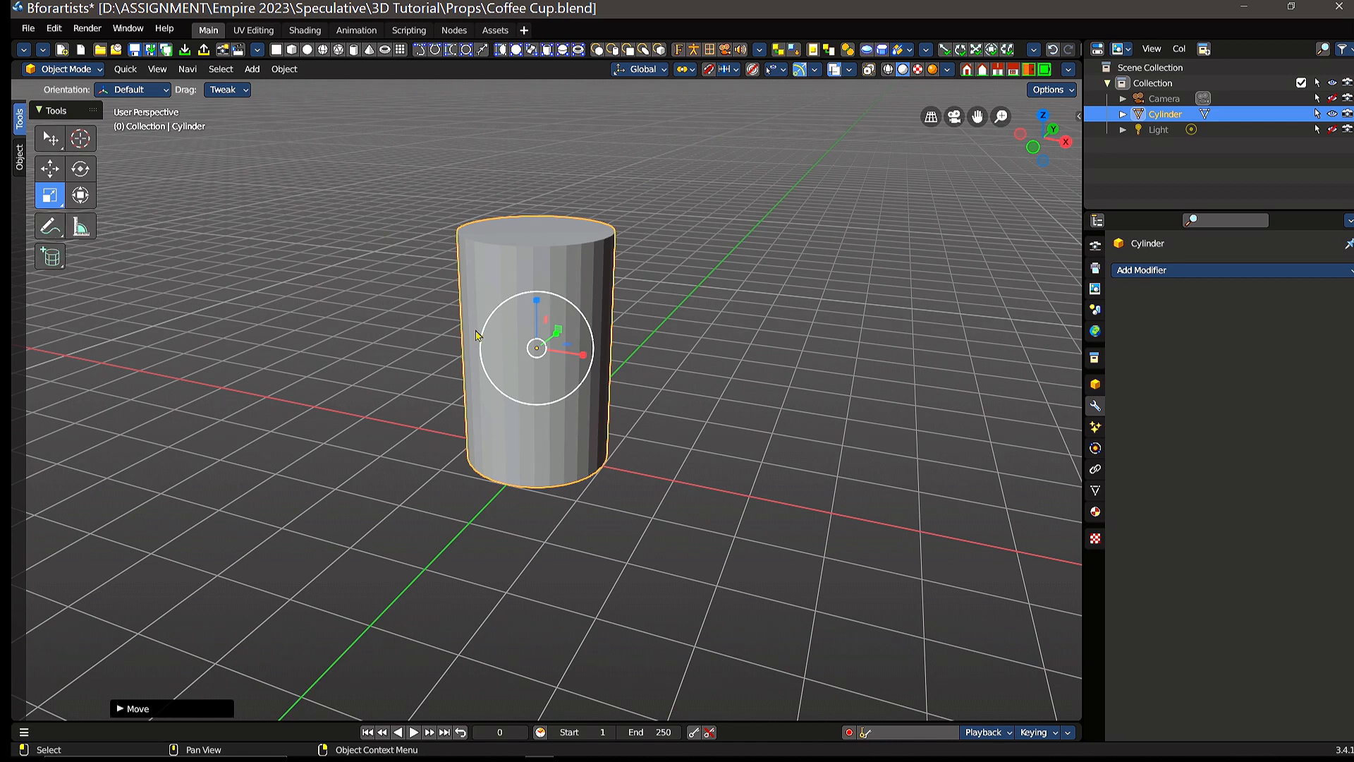
left_click_drag(584, 358, 643, 362)
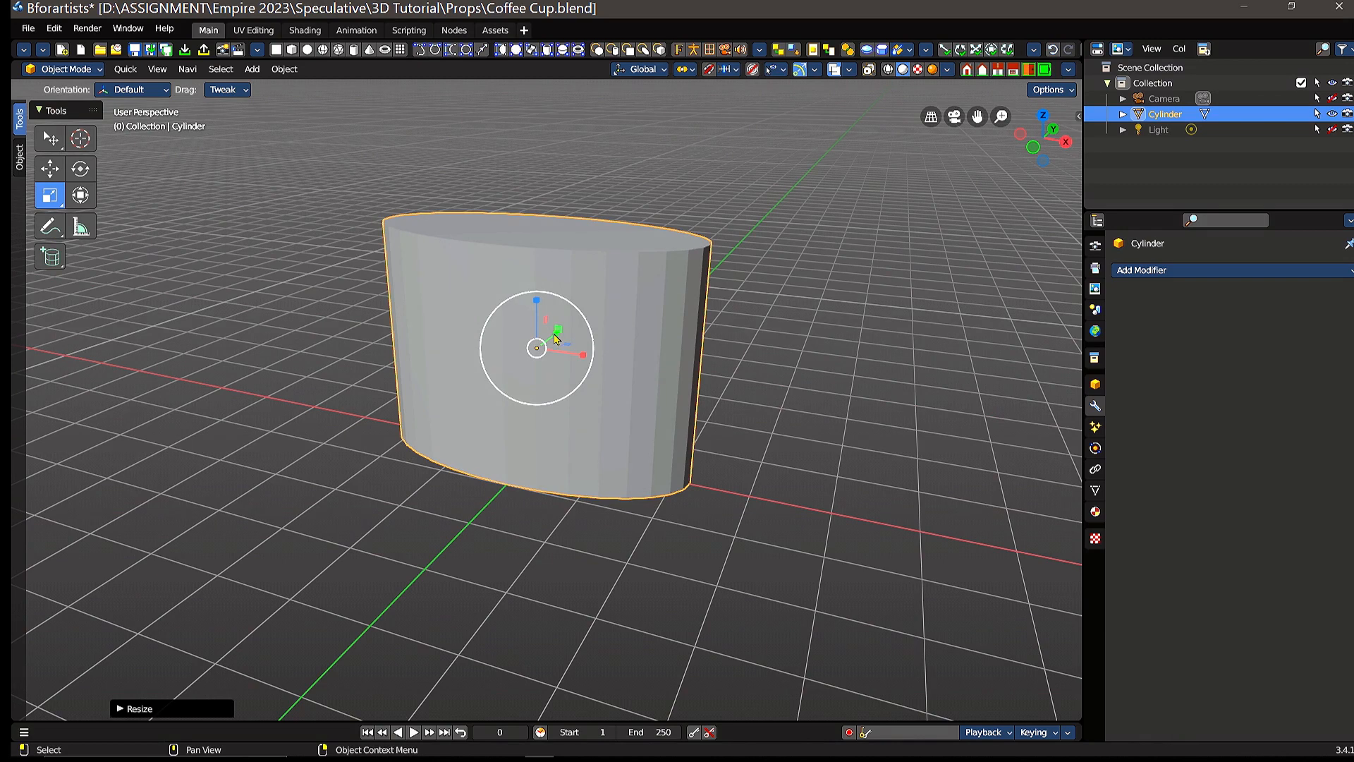
left_click_drag(557, 331, 614, 314)
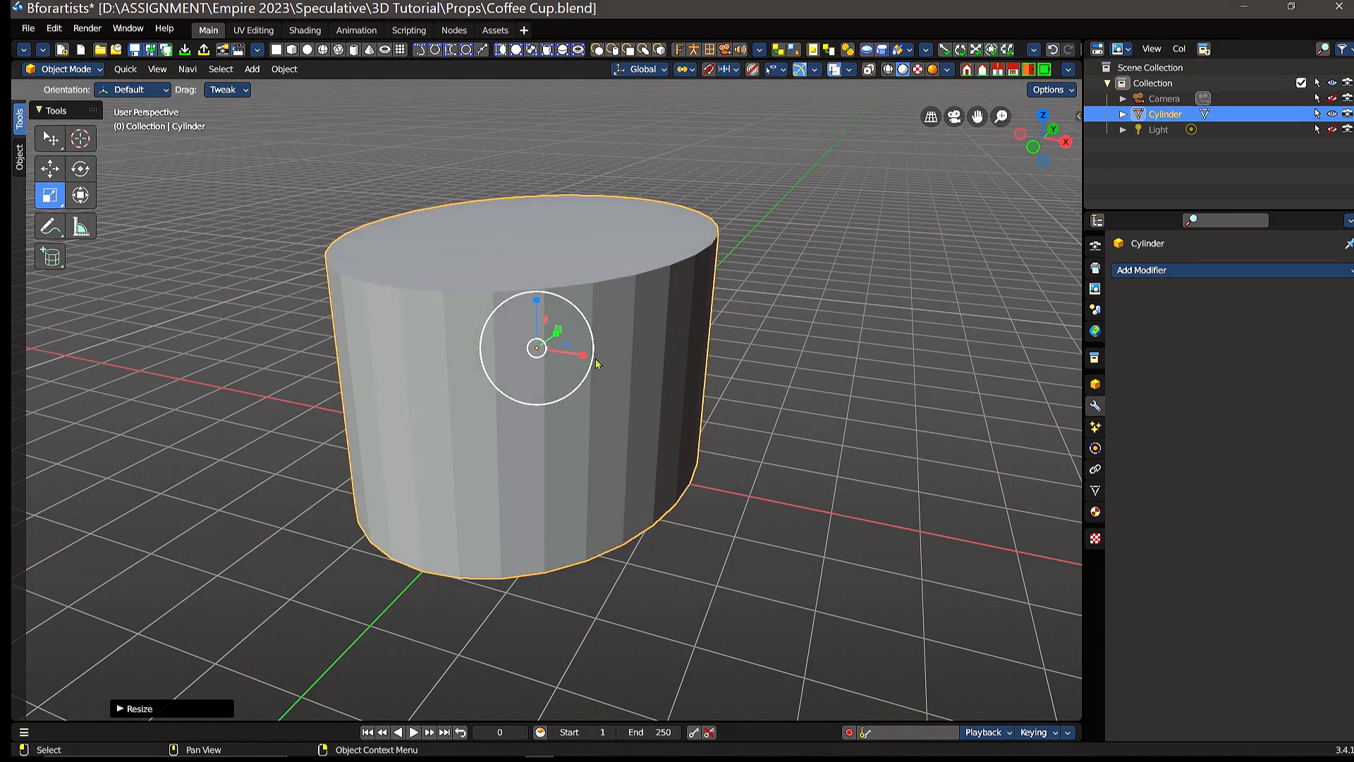
mouse_move(584, 358)
left_mouse_down()
mouse_move(619, 365)
mouse_move(599, 364)
left_mouse_up()
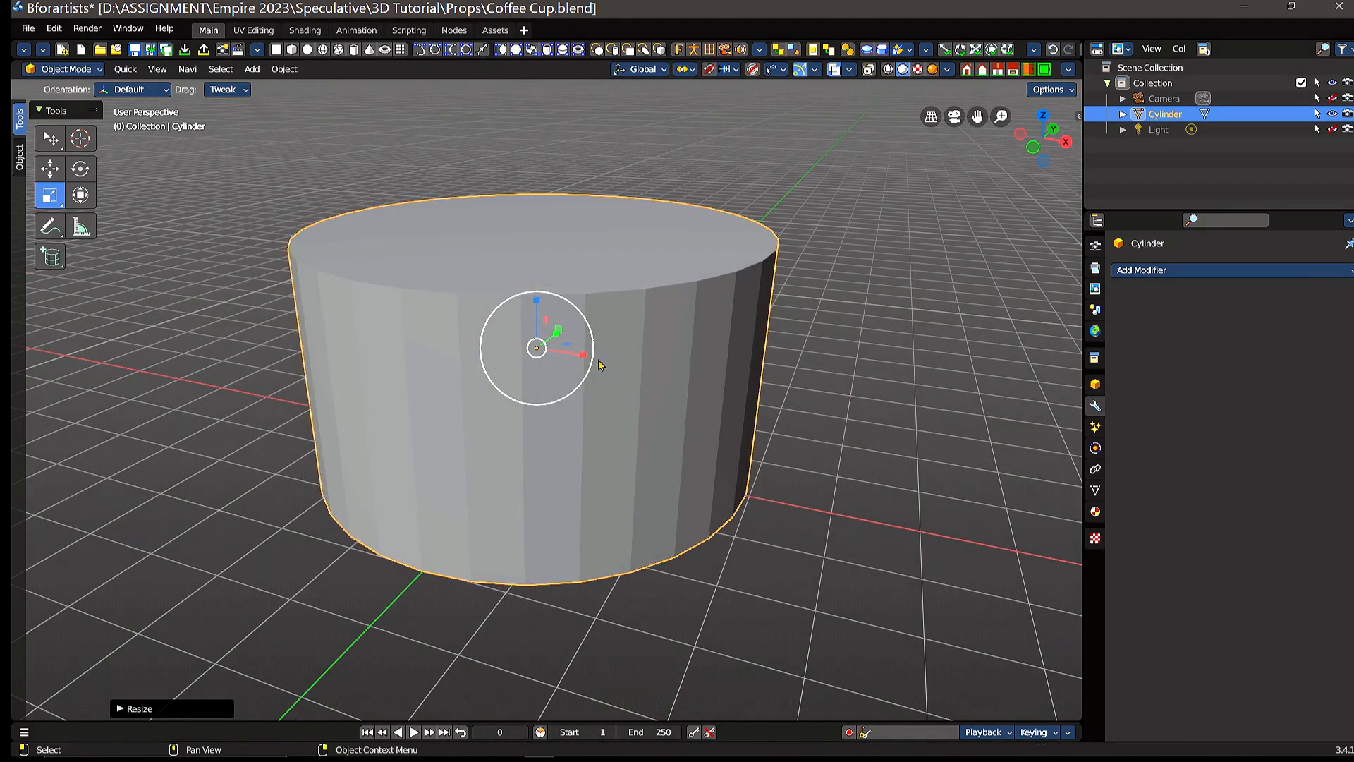
key("ctrl+z")
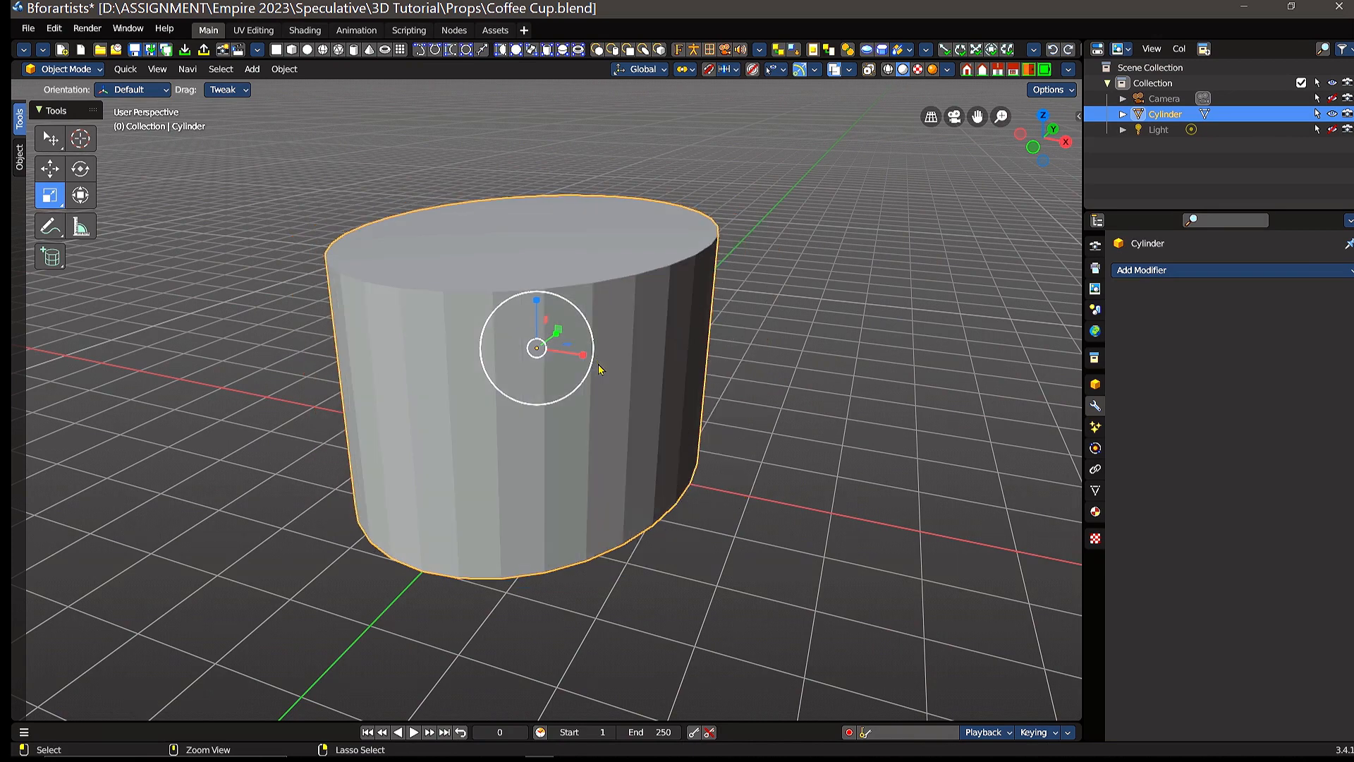
key("ctrl+z")
key("ctrl+z")
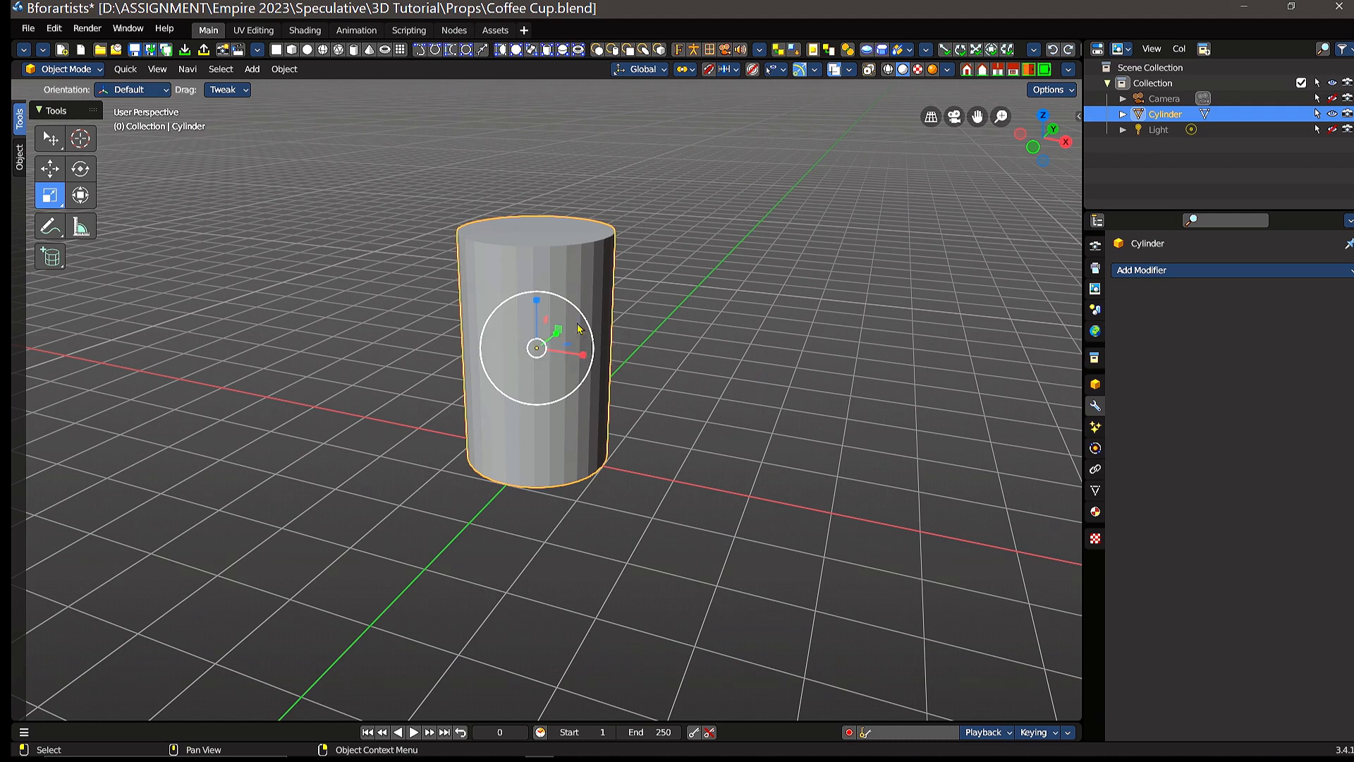
Step: Scale the cylinder to a stockier cup shape, slightly wider all round and slightly shorter
key("s")
left_click_drag(511, 330, 540, 310)
middle_click_drag(605, 357, 765, 275)
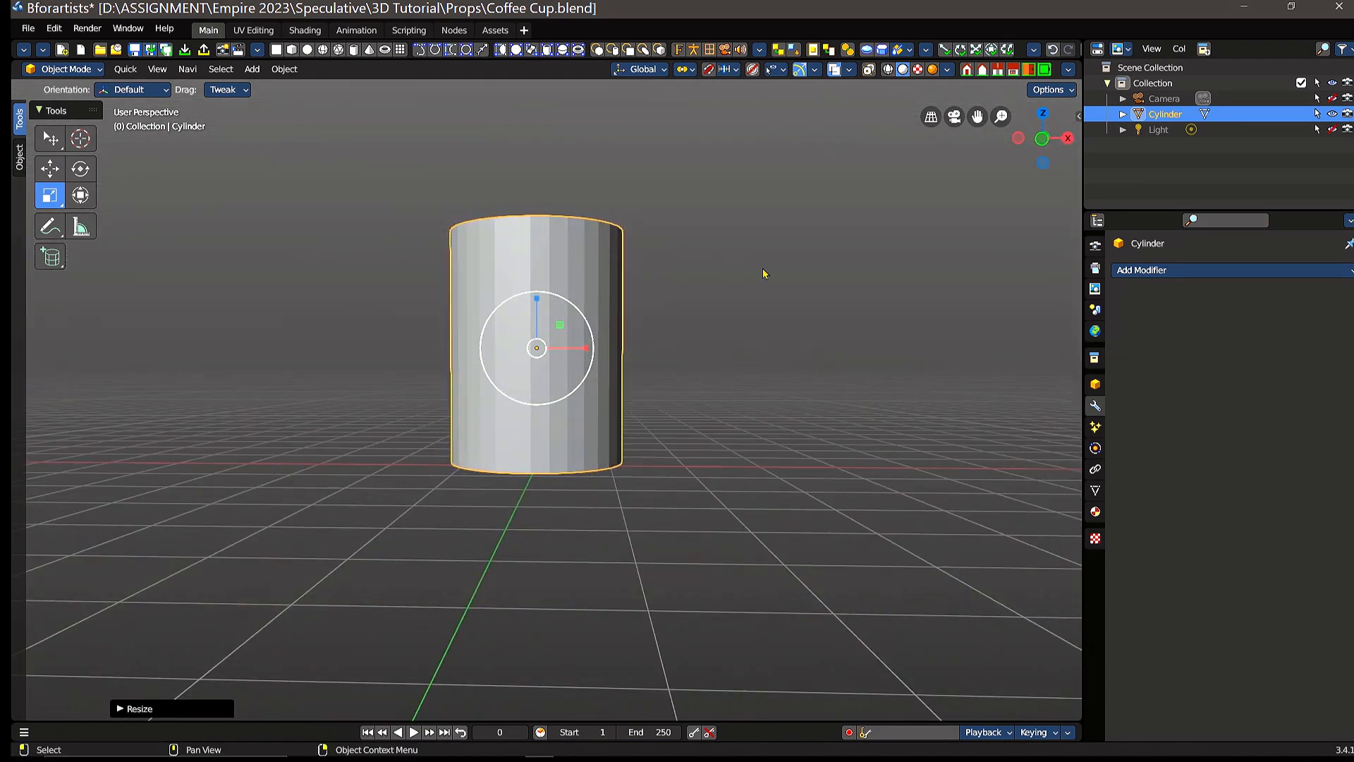
Step: In front view, nudge the resized cylinder along Z to seat its base on the red floor line
key("KP_1")
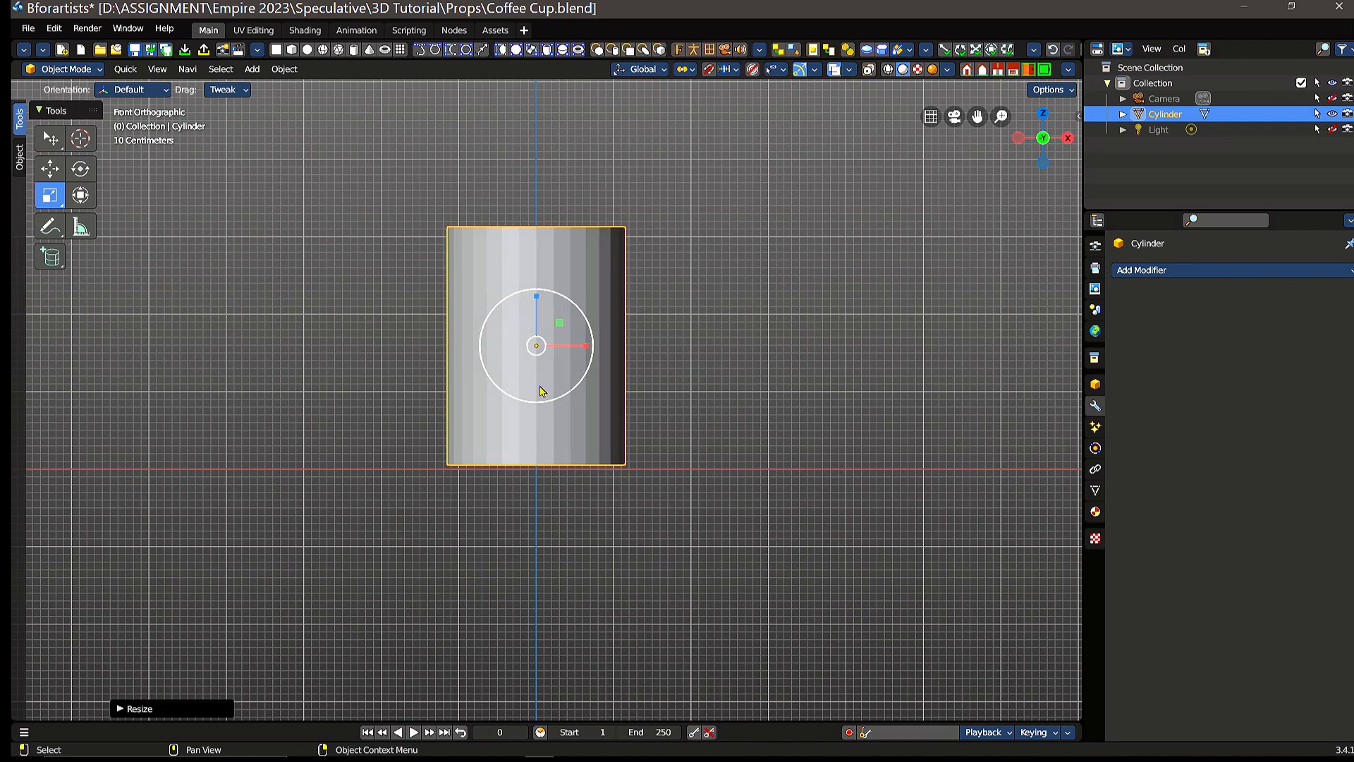
left_click(49, 140)
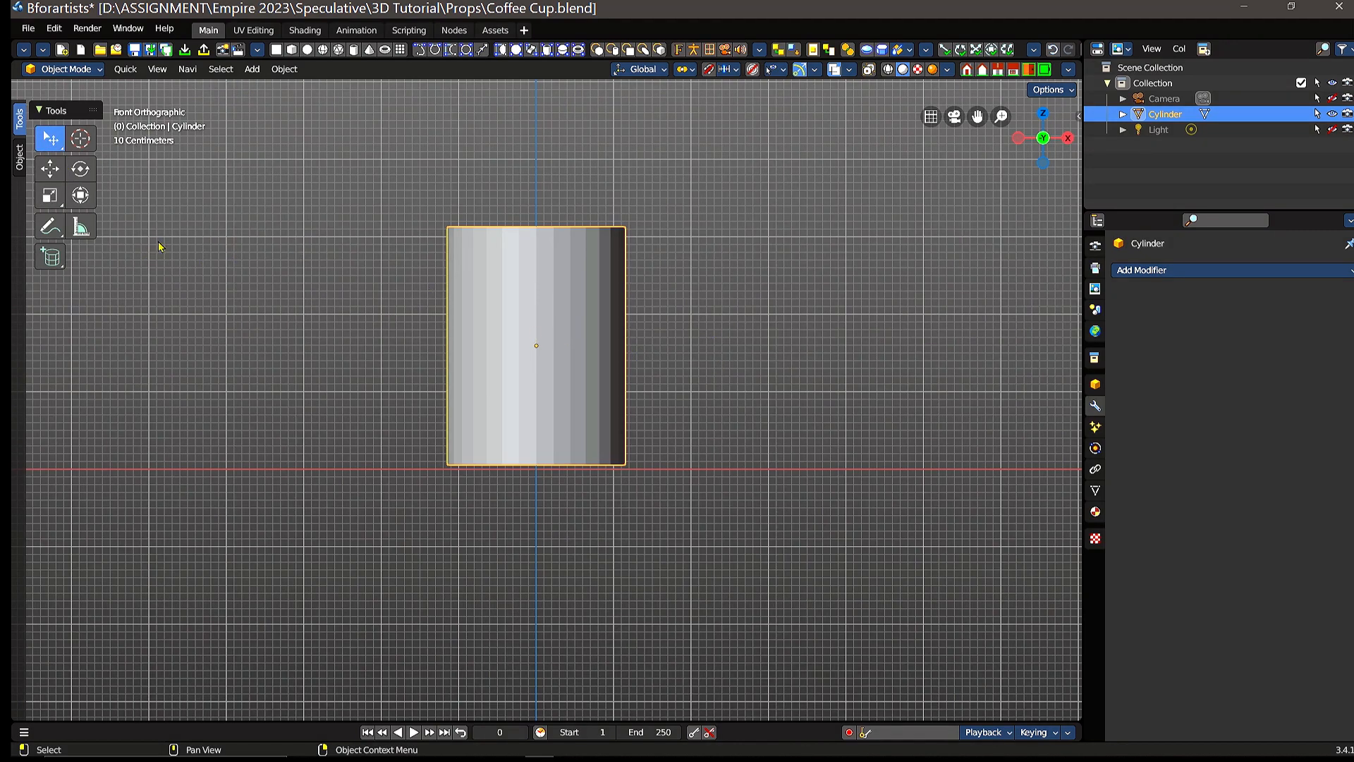
left_click(49, 168)
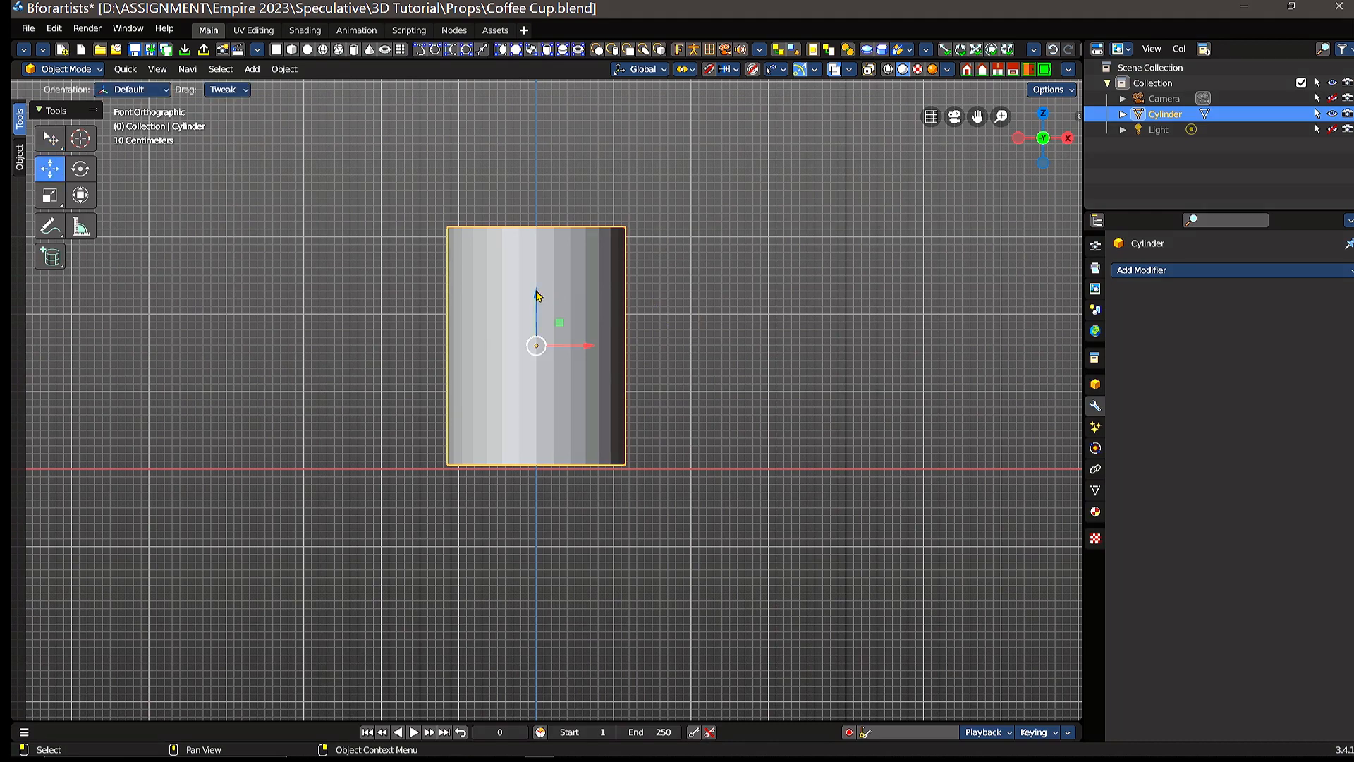
left_click_drag(536, 294, 532, 294)
Step: Shift the cylinder slightly in the negative X direction and try moving it freely across the view
middle_click_drag(810, 273, 762, 329)
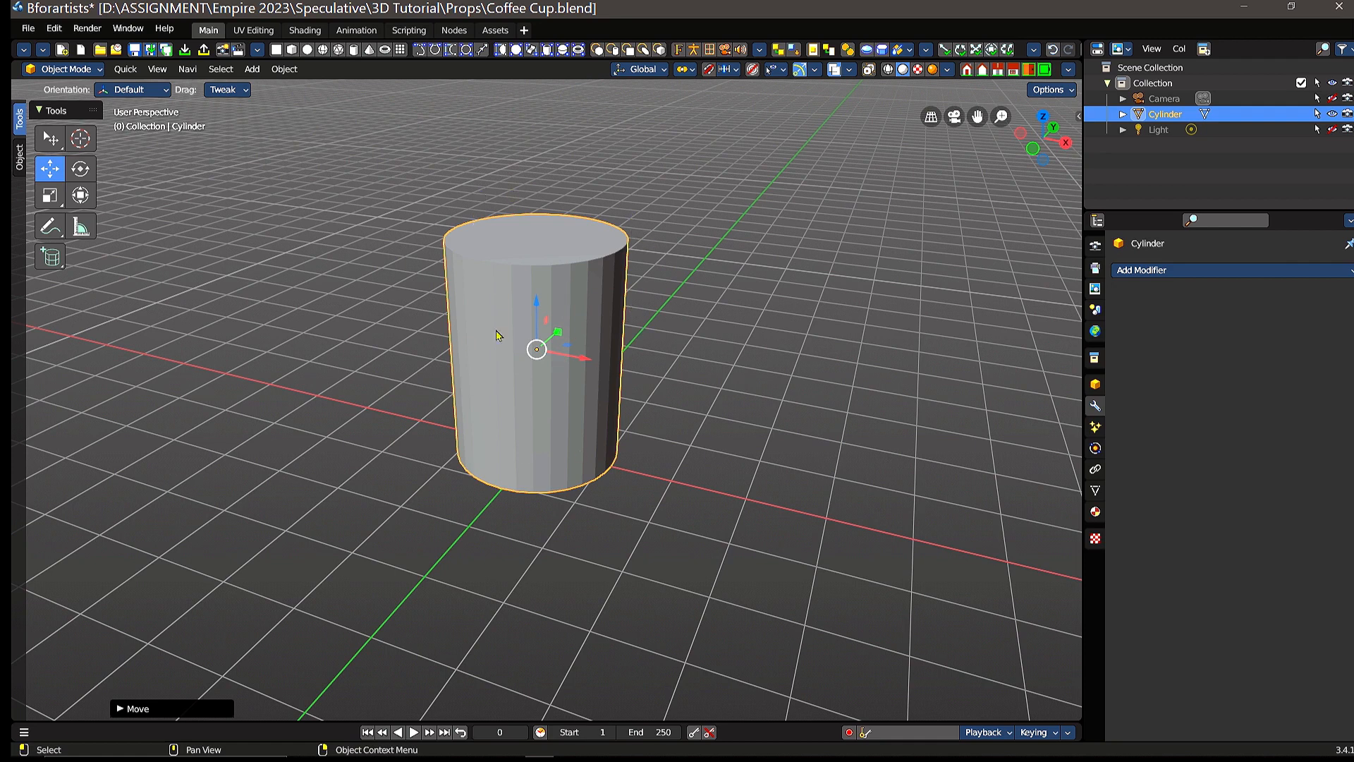
mouse_move(588, 358)
left_mouse_down()
mouse_move(740, 324)
mouse_move(573, 372)
left_mouse_up()
key("g")
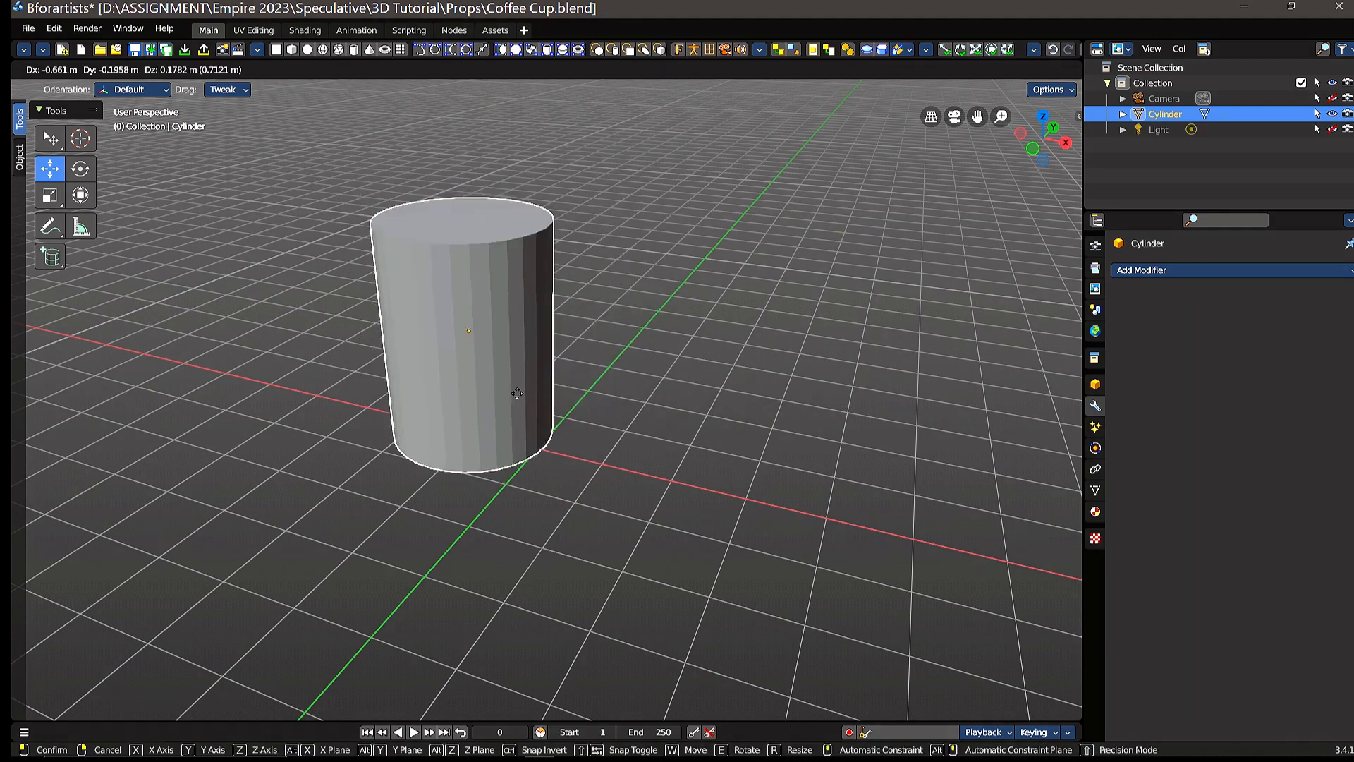
left_click(480, 376)
key("g")
left_click(502, 379)
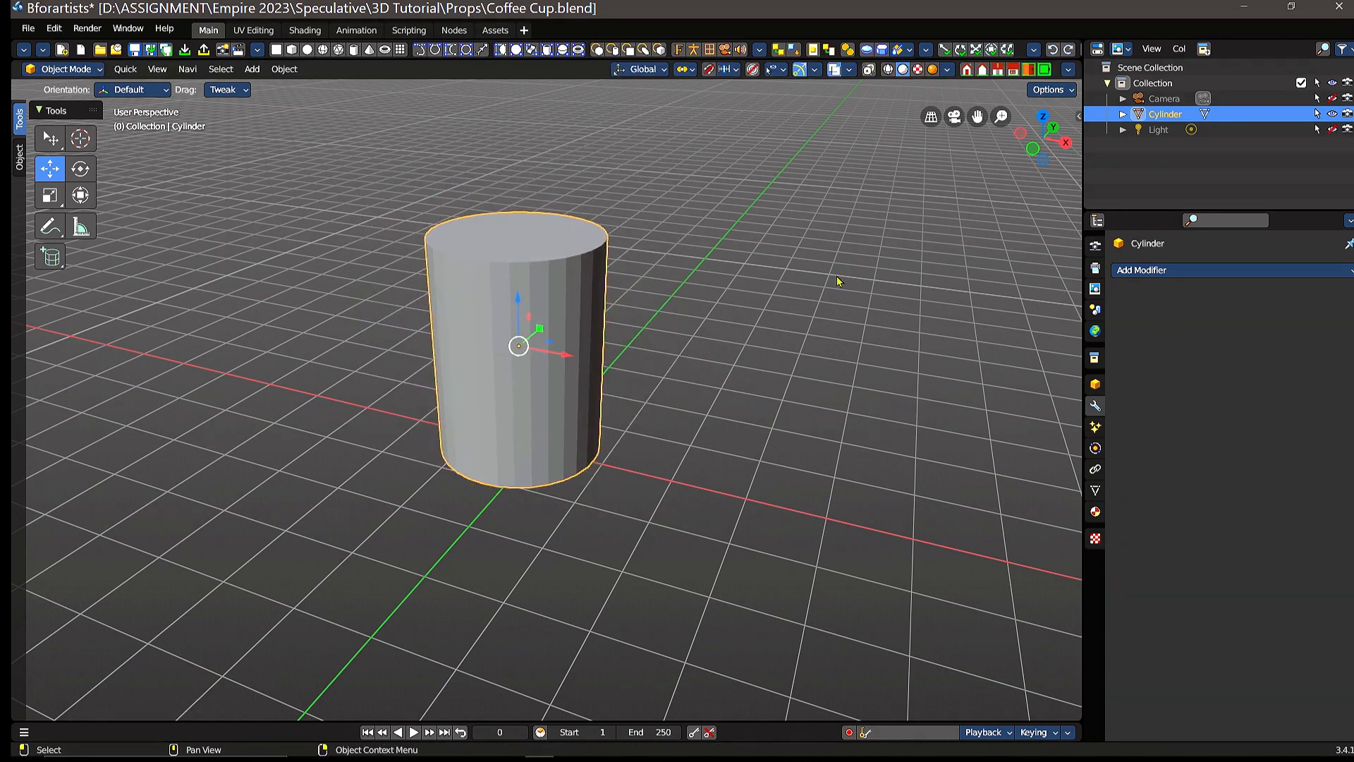
Step: Switch the cylinder from Object Mode to Edit Mode
middle_click_drag(620, 402, 91, 83)
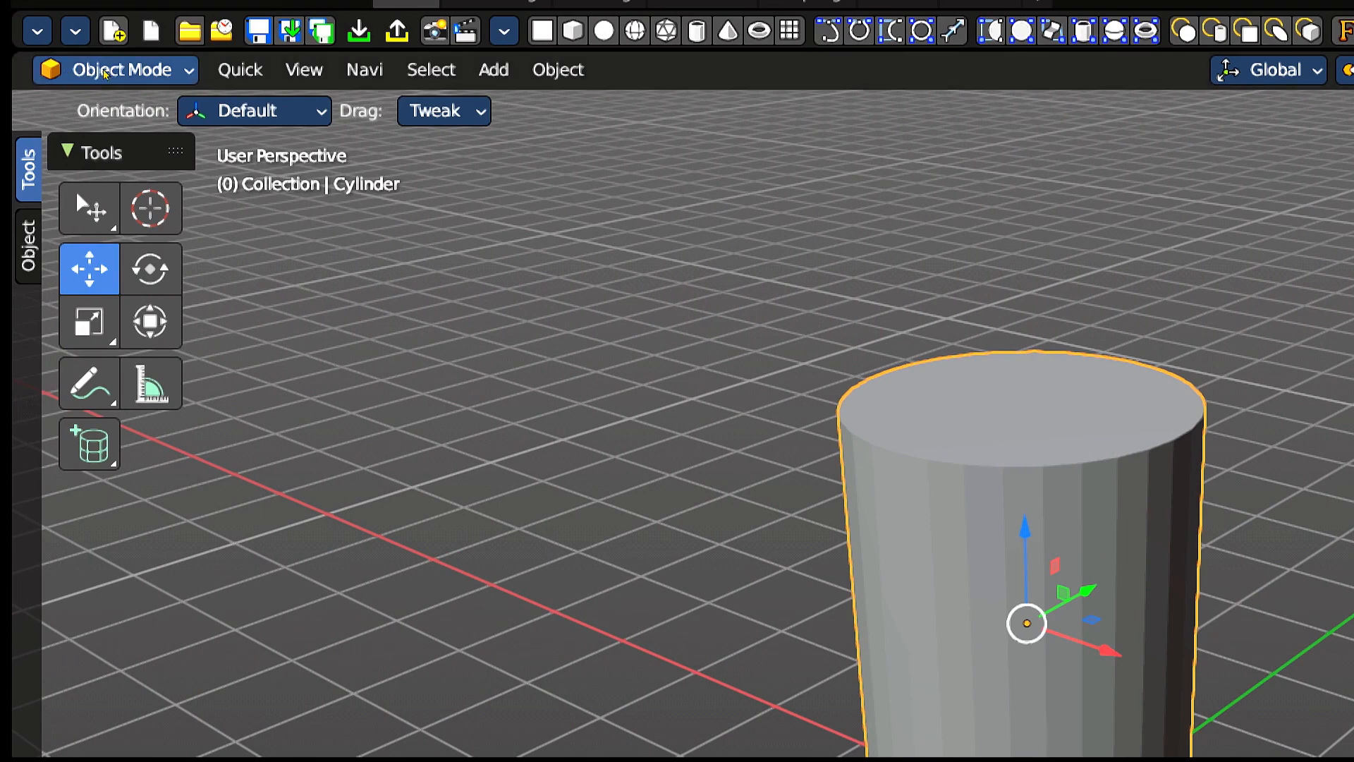
left_click(105, 74)
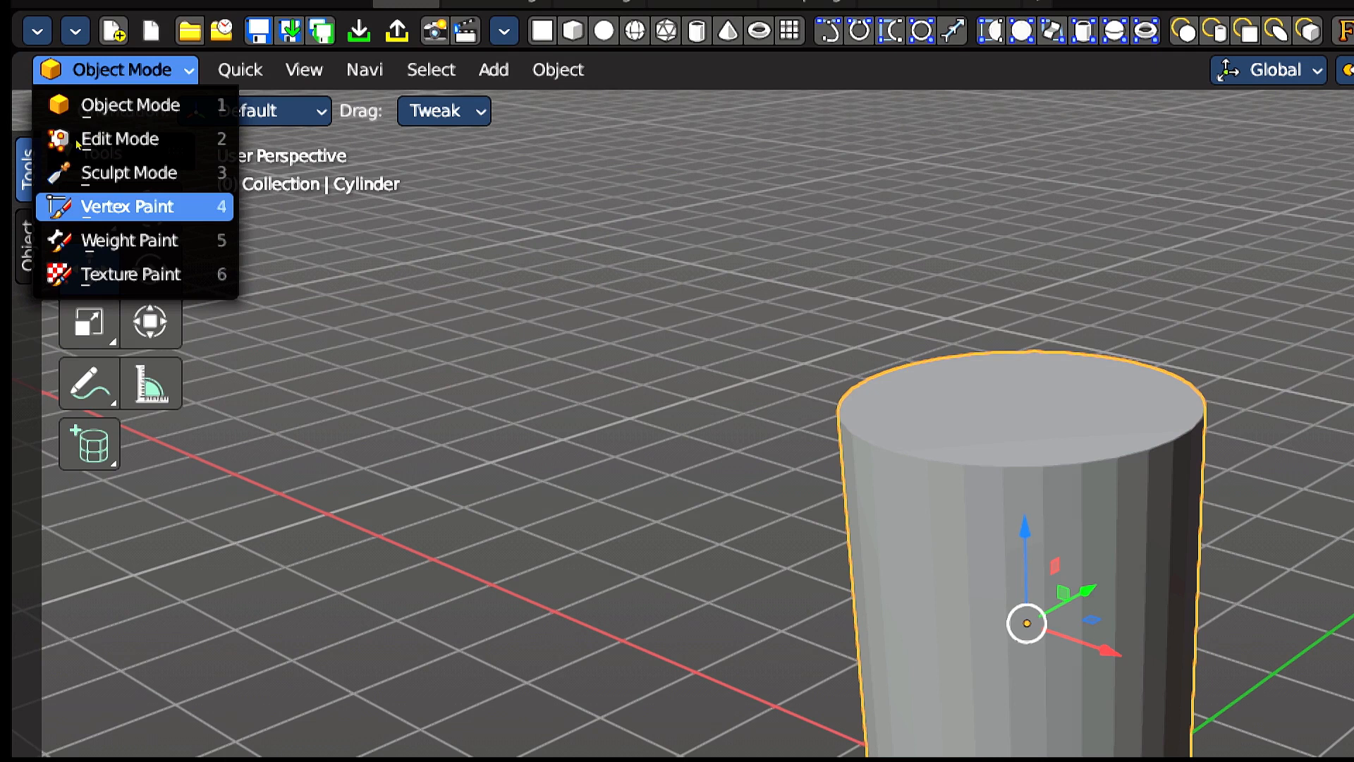
key("Down")
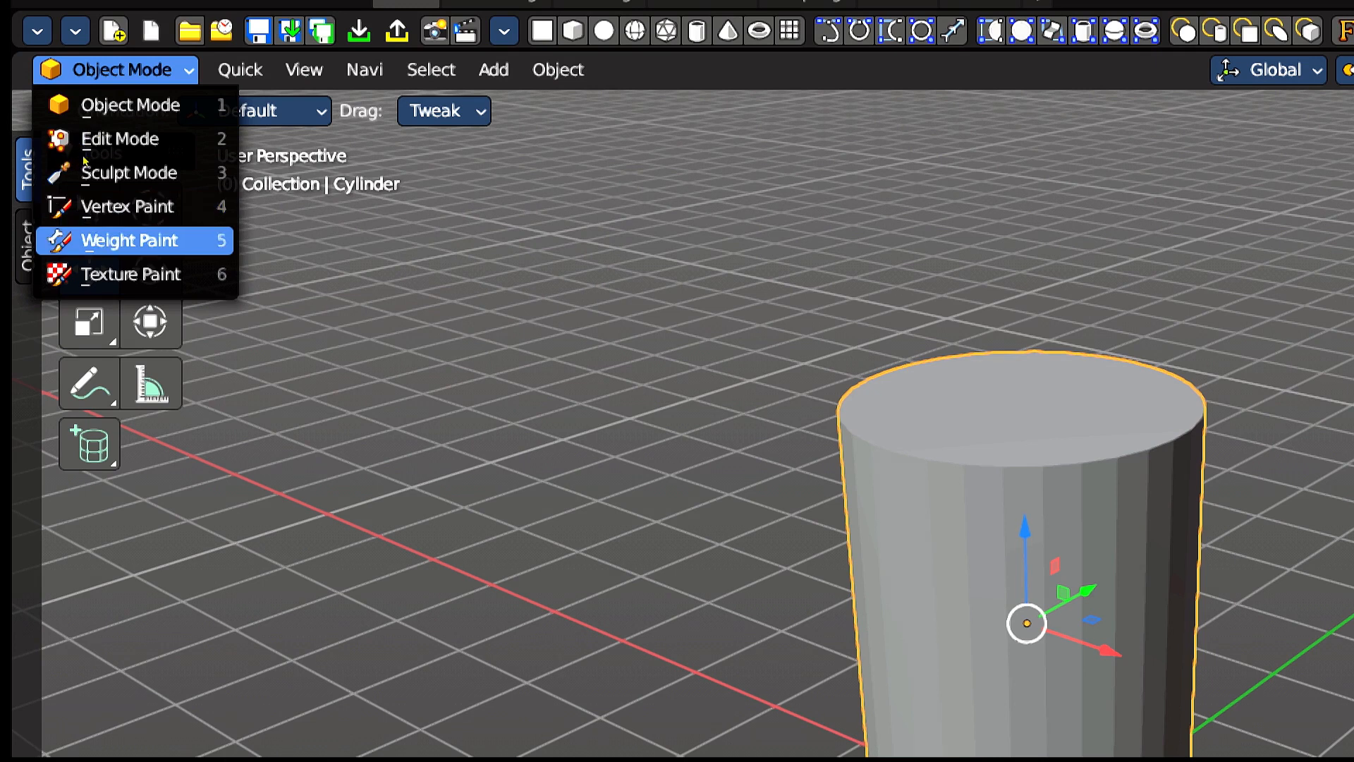
key("Down")
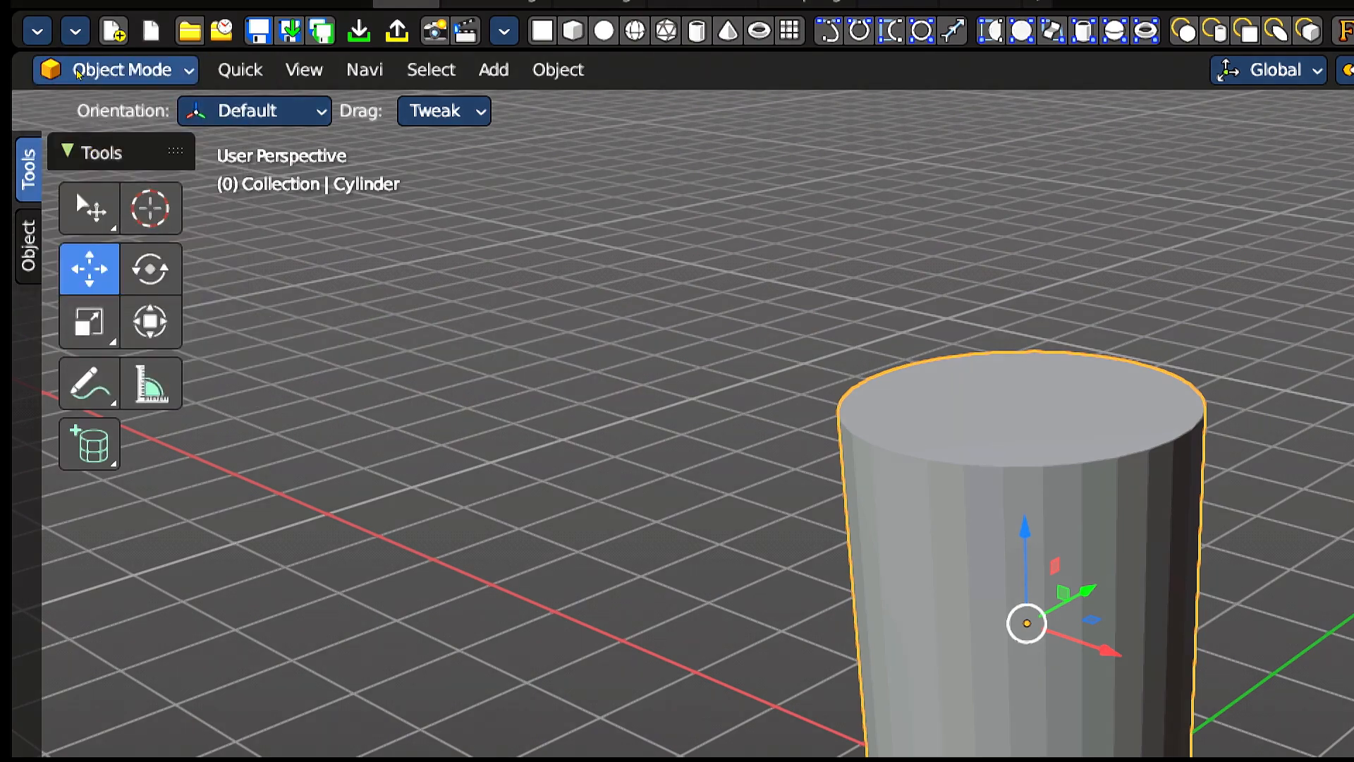
left_click(101, 67)
key("Down")
key("Up")
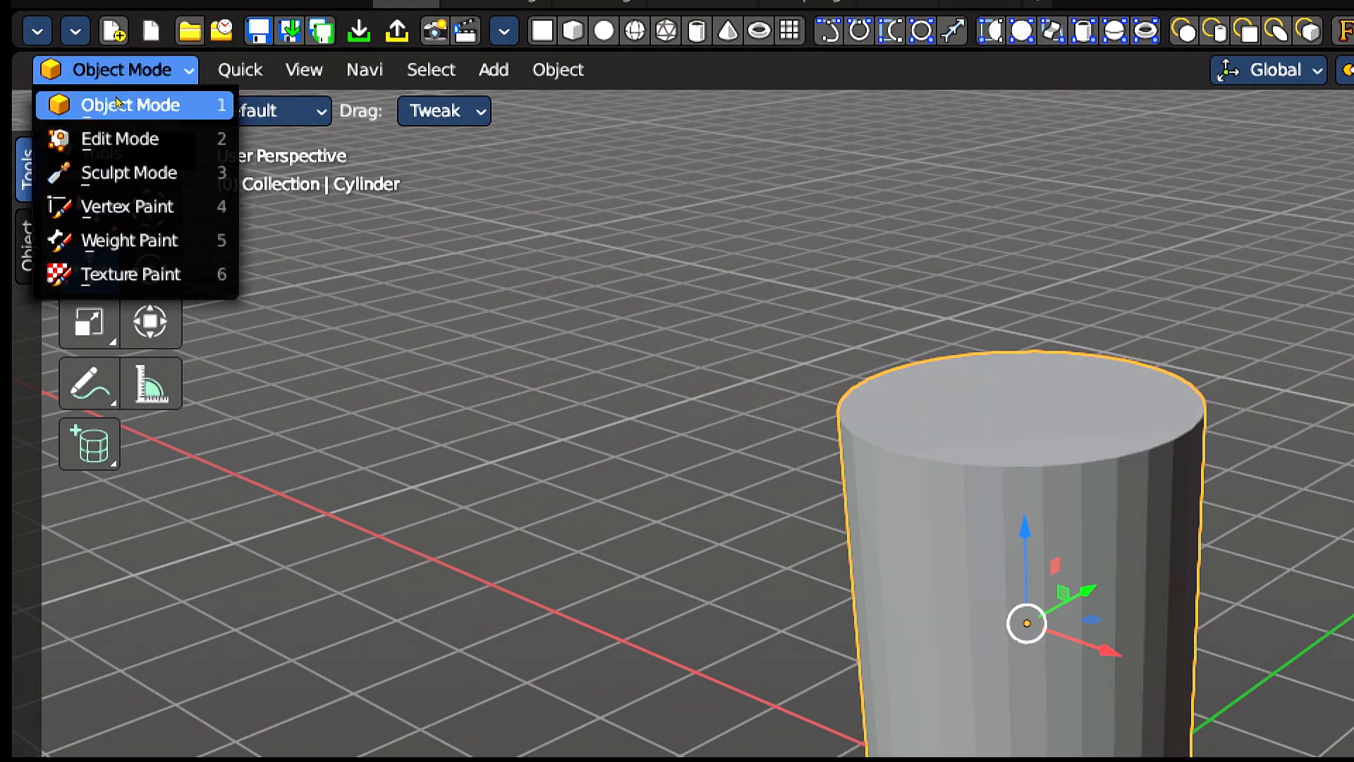
key("Up")
key("Down")
key("Down")
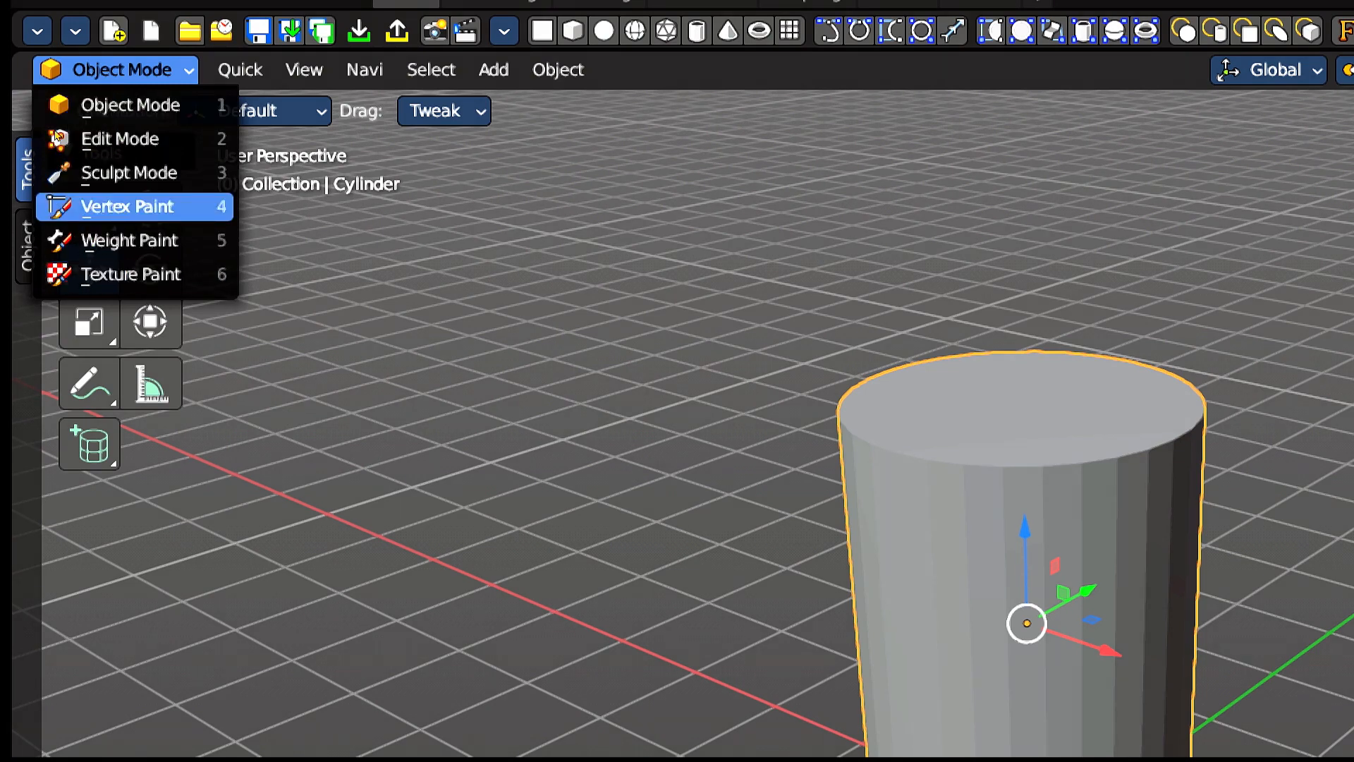
key("Up")
key("Up")
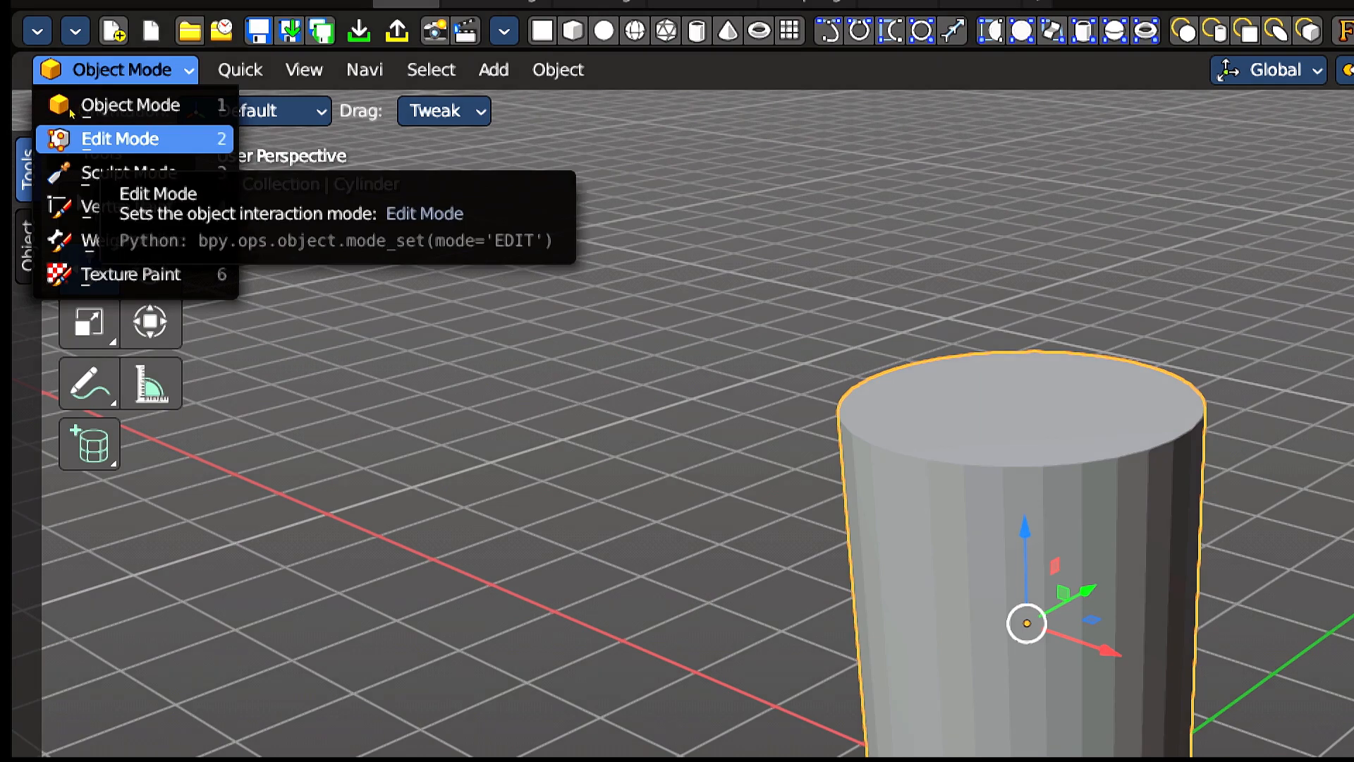
left_click(120, 139)
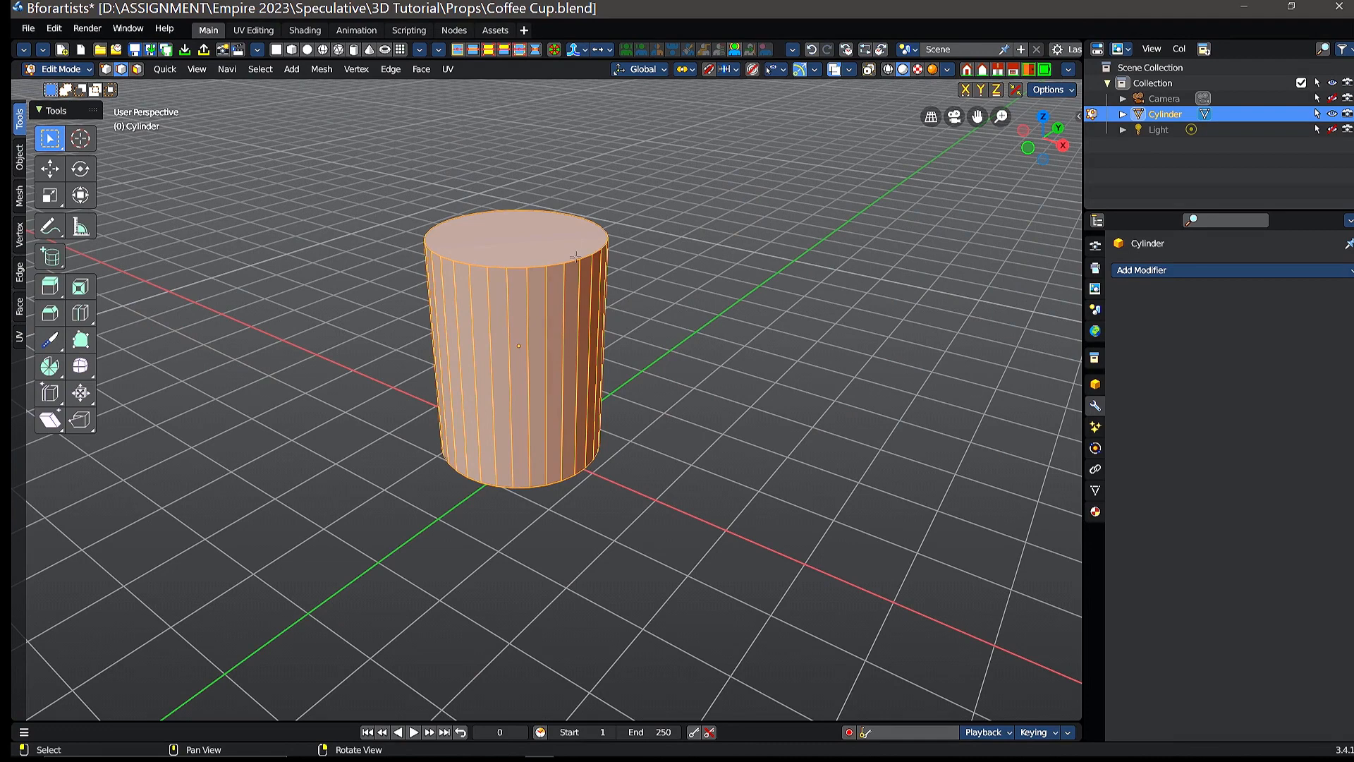
Step: Activate the Move tool and deselect the cylinder's entire mesh
scroll(576, 257, "up", 2)
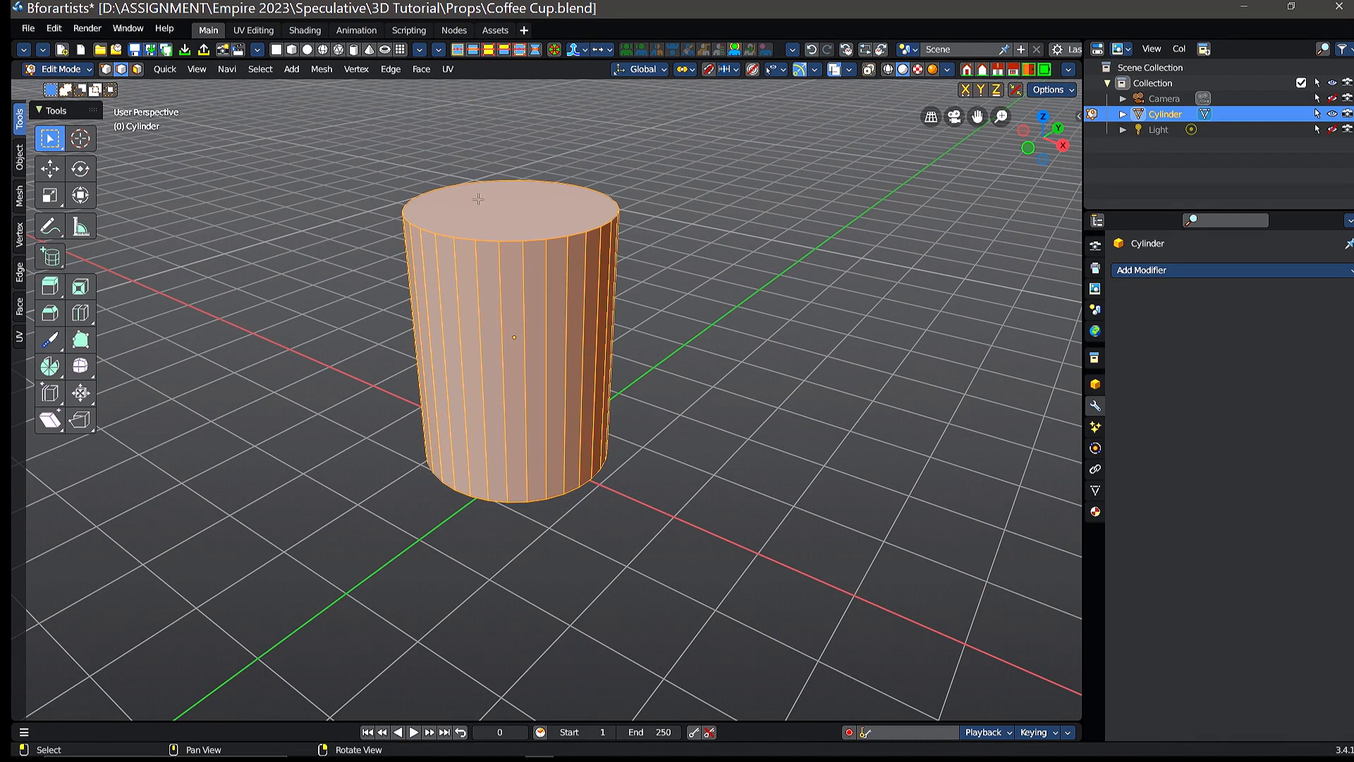
left_click(49, 168)
key("alt+a")
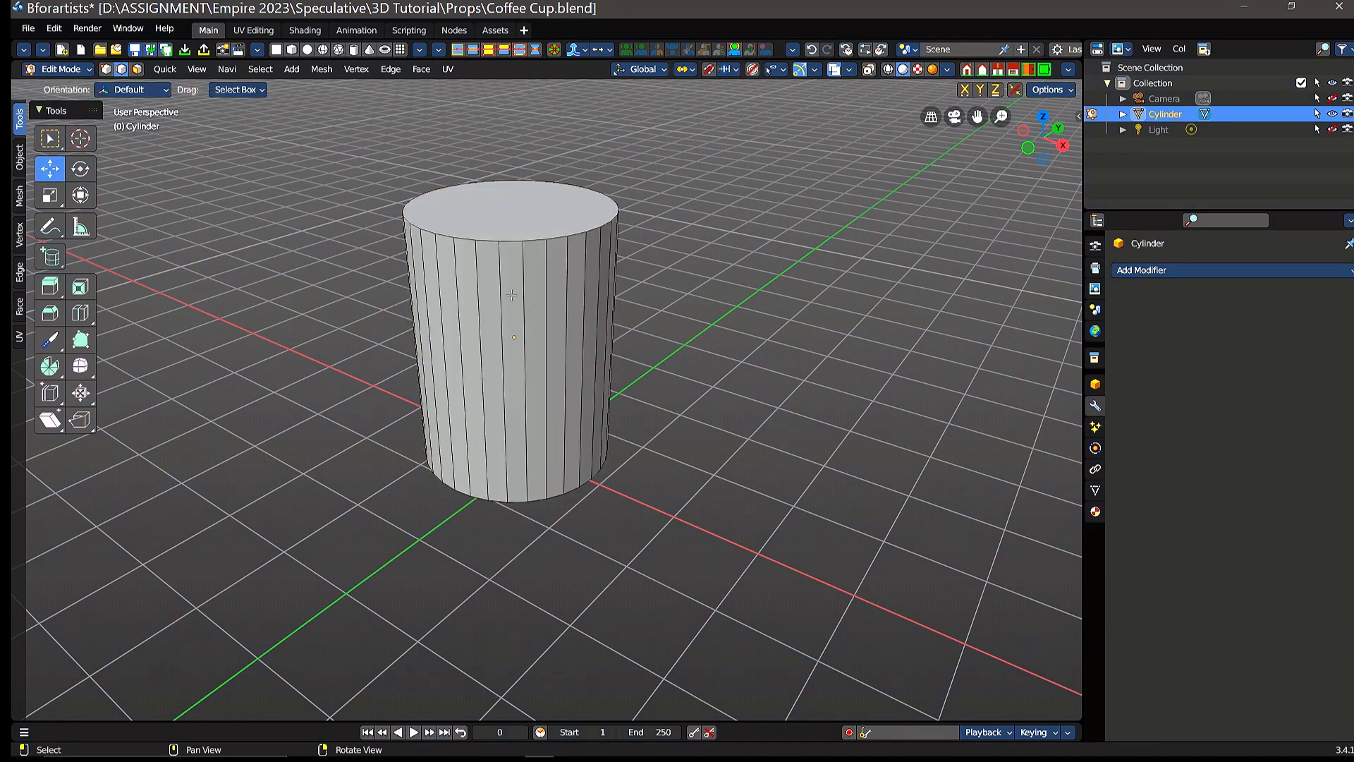
middle_click_drag(493, 301, 568, 333, "shift")
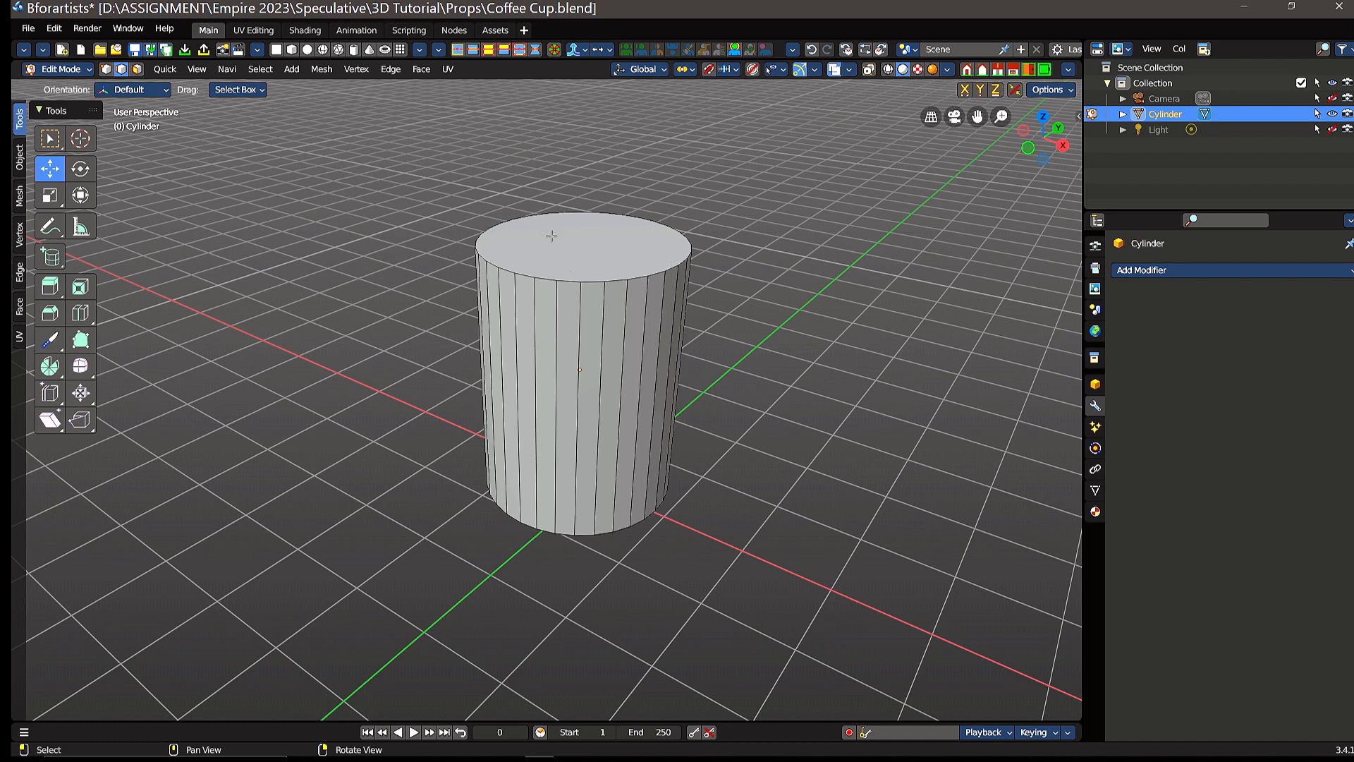
scroll(563, 247, "up", 1)
scroll(566, 245, "up", 1)
scroll(564, 211, "down", 1)
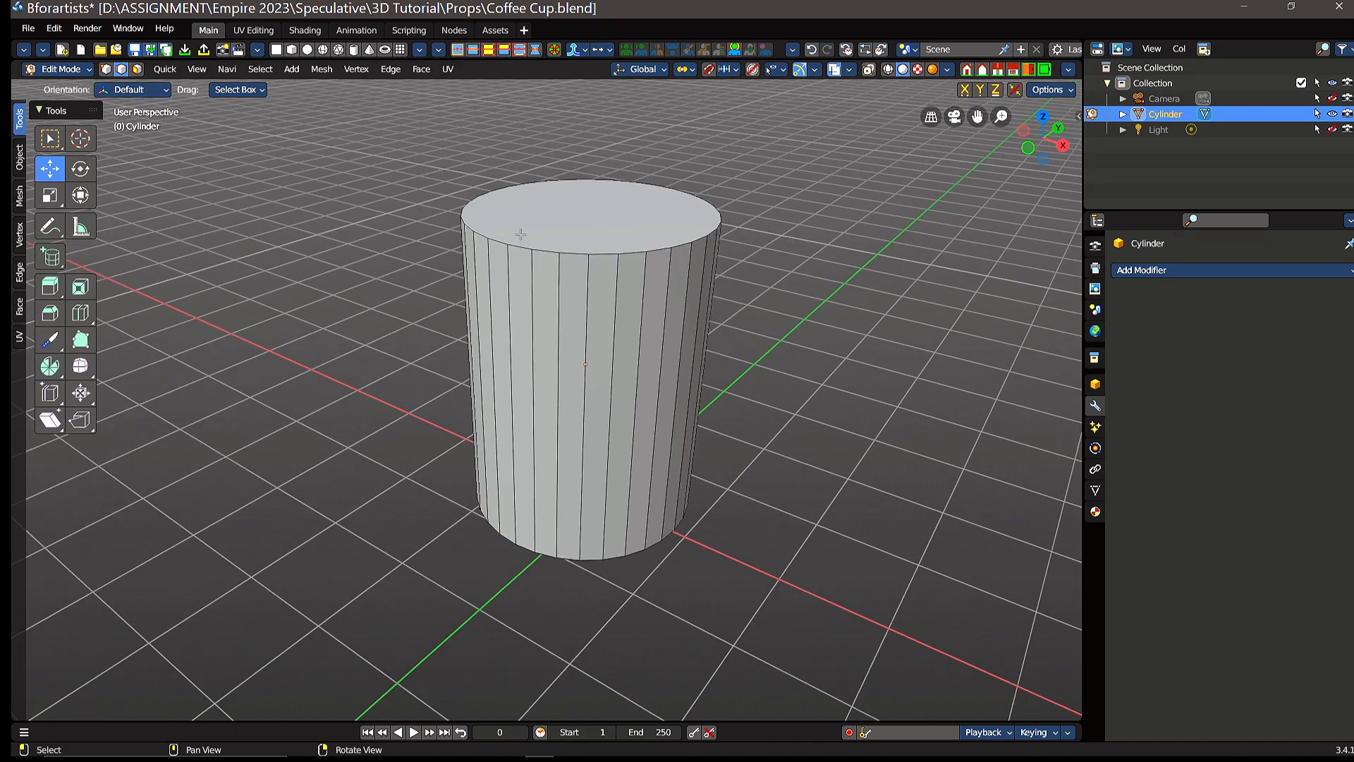
Step: Try selecting the cylinder's top face in edge selection mode, picking a vertical side edge and single edges of the top rim
left_click(569, 224)
left_click(557, 337, "alt")
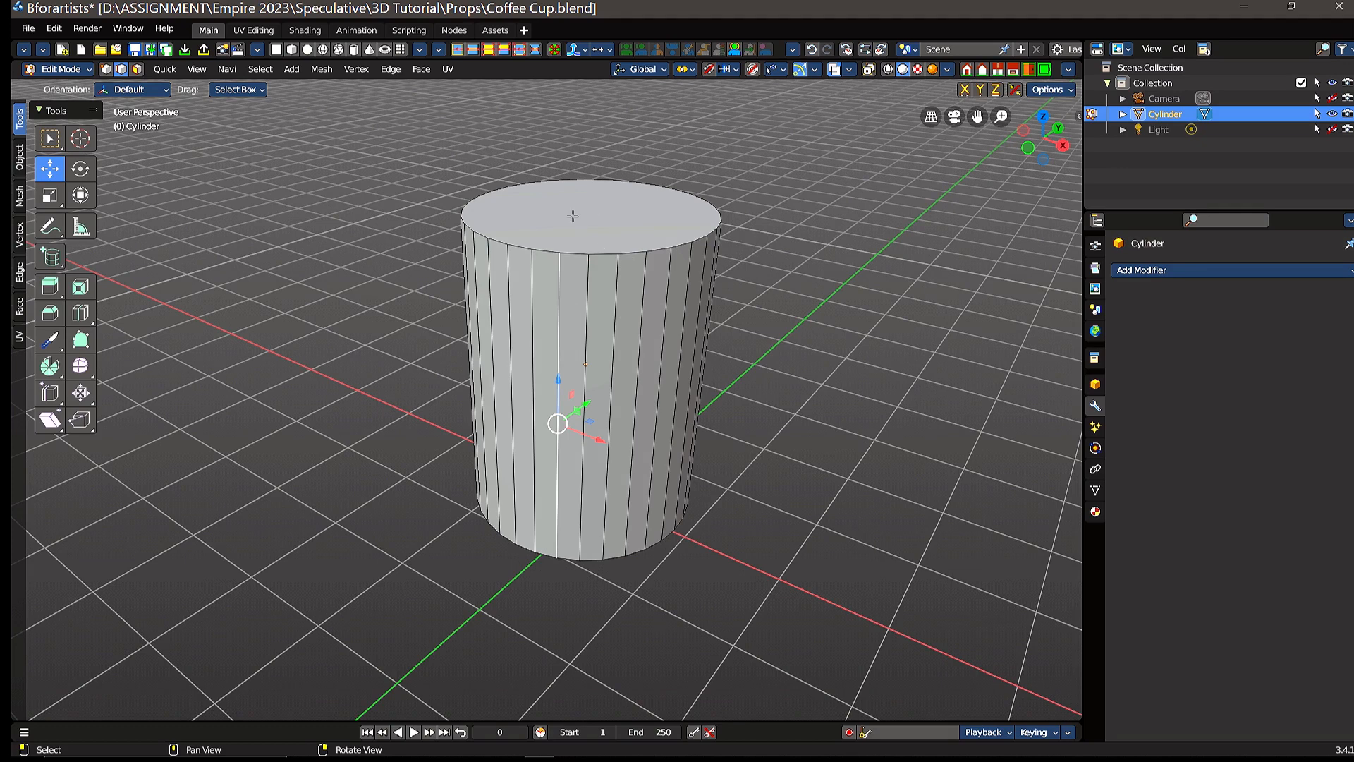
left_click(575, 254)
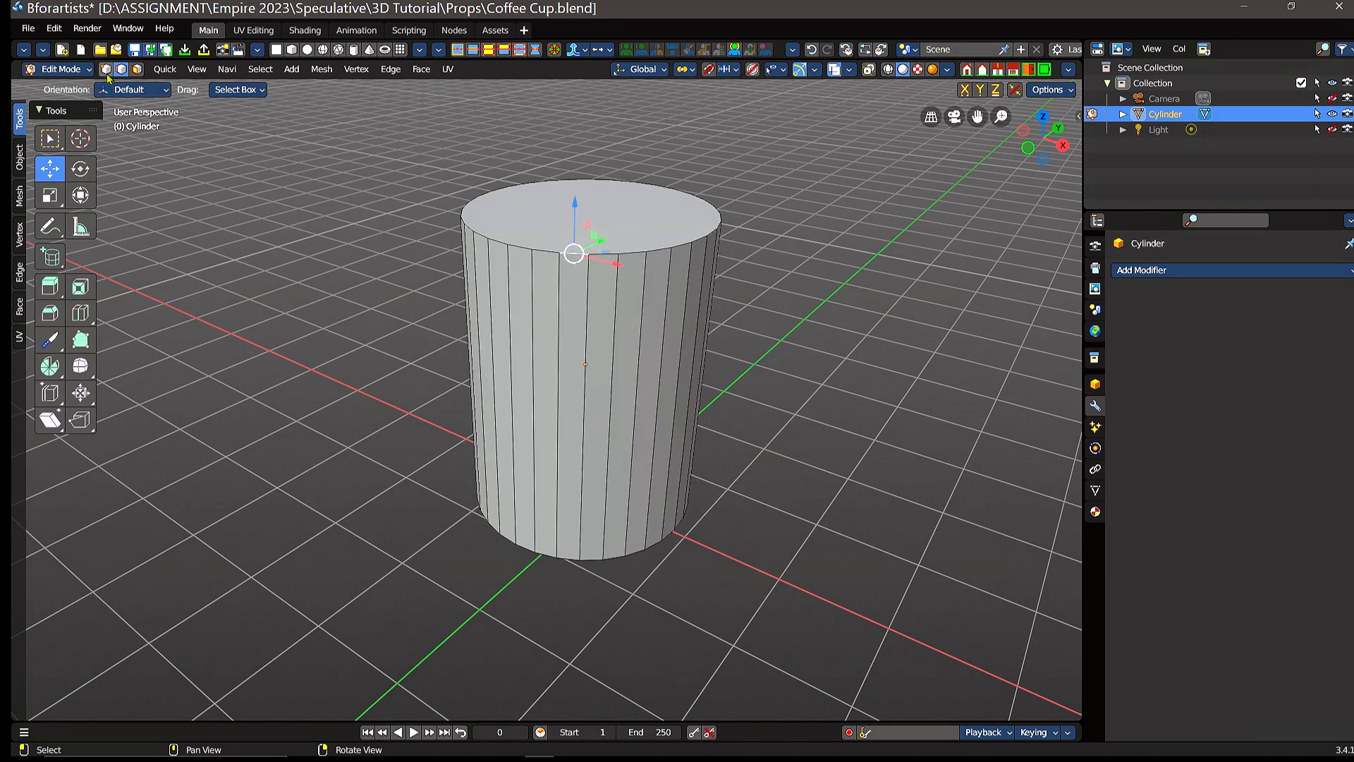
left_click(542, 218)
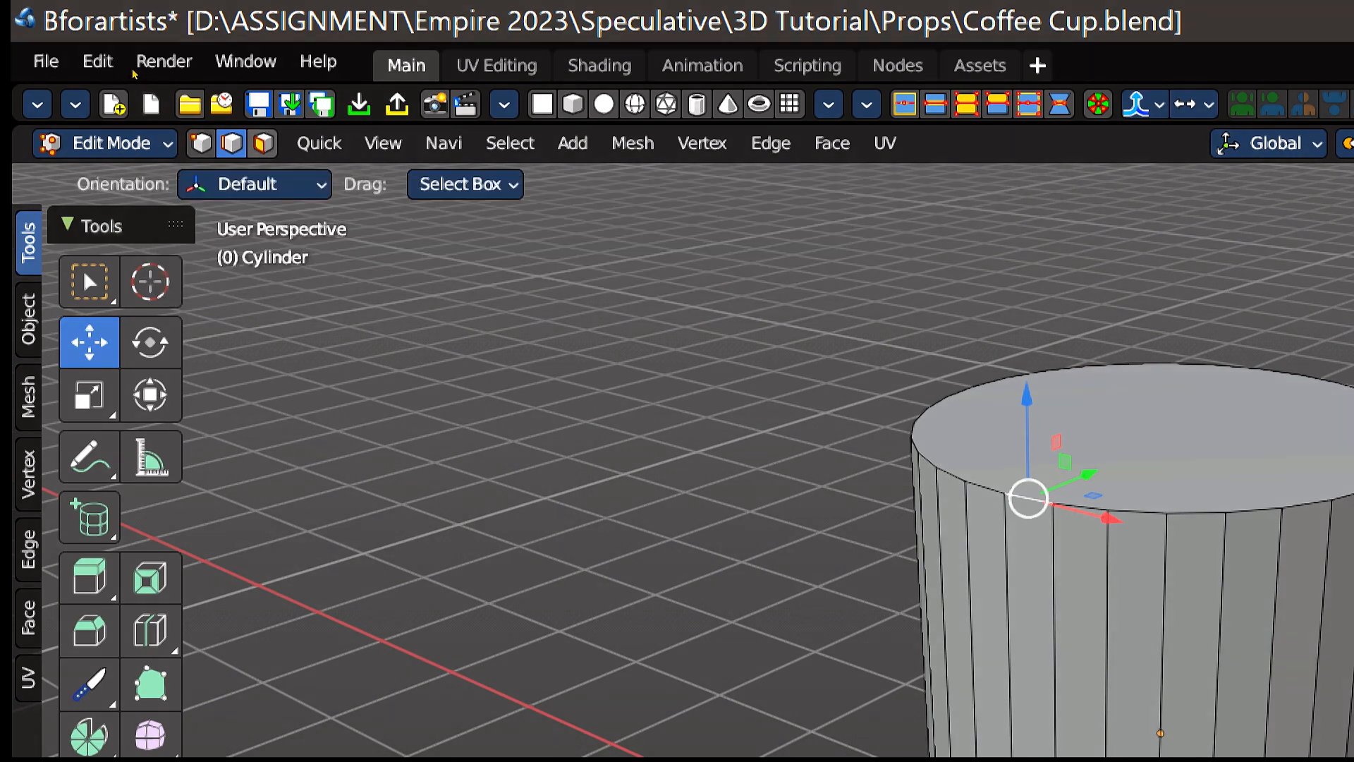
Step: In face selection mode, inset the cylinder's top face with a thickness of about 0.182 m
key("3")
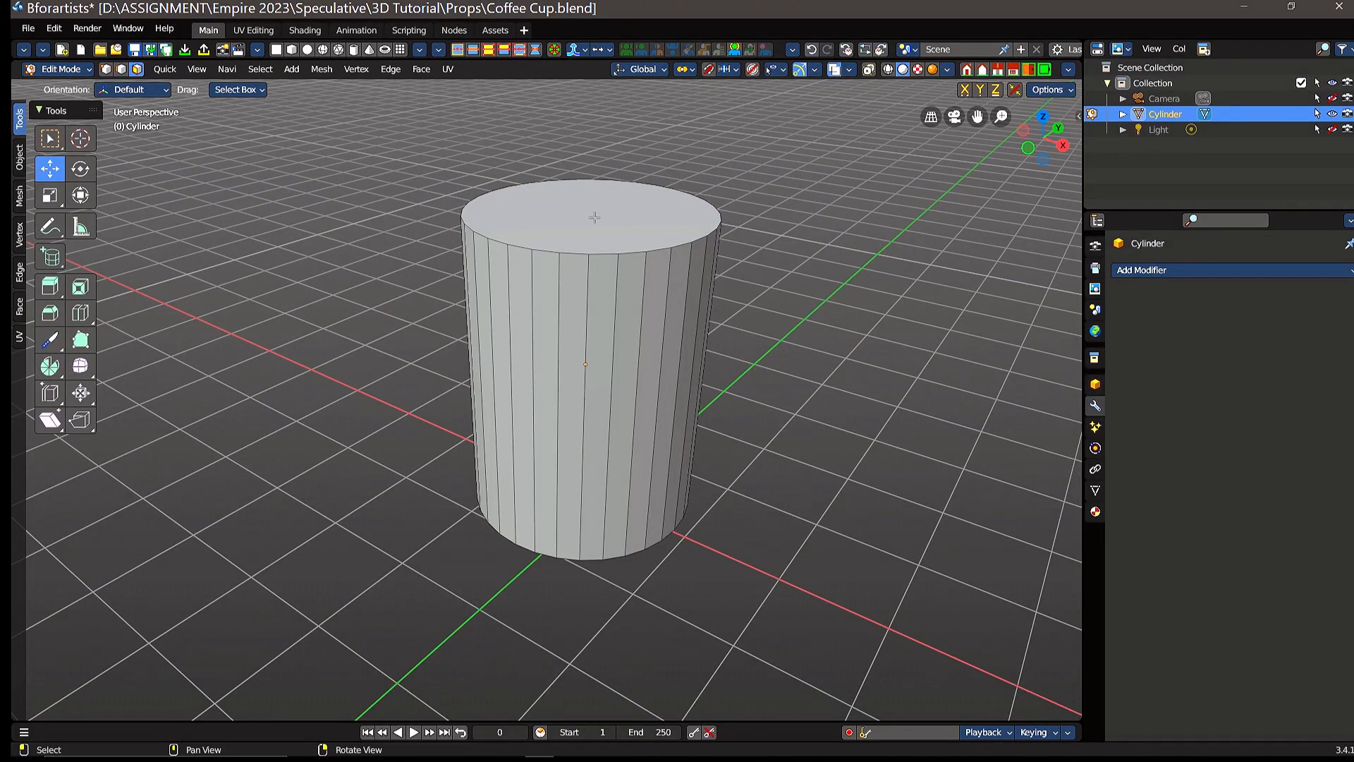
left_click(595, 218)
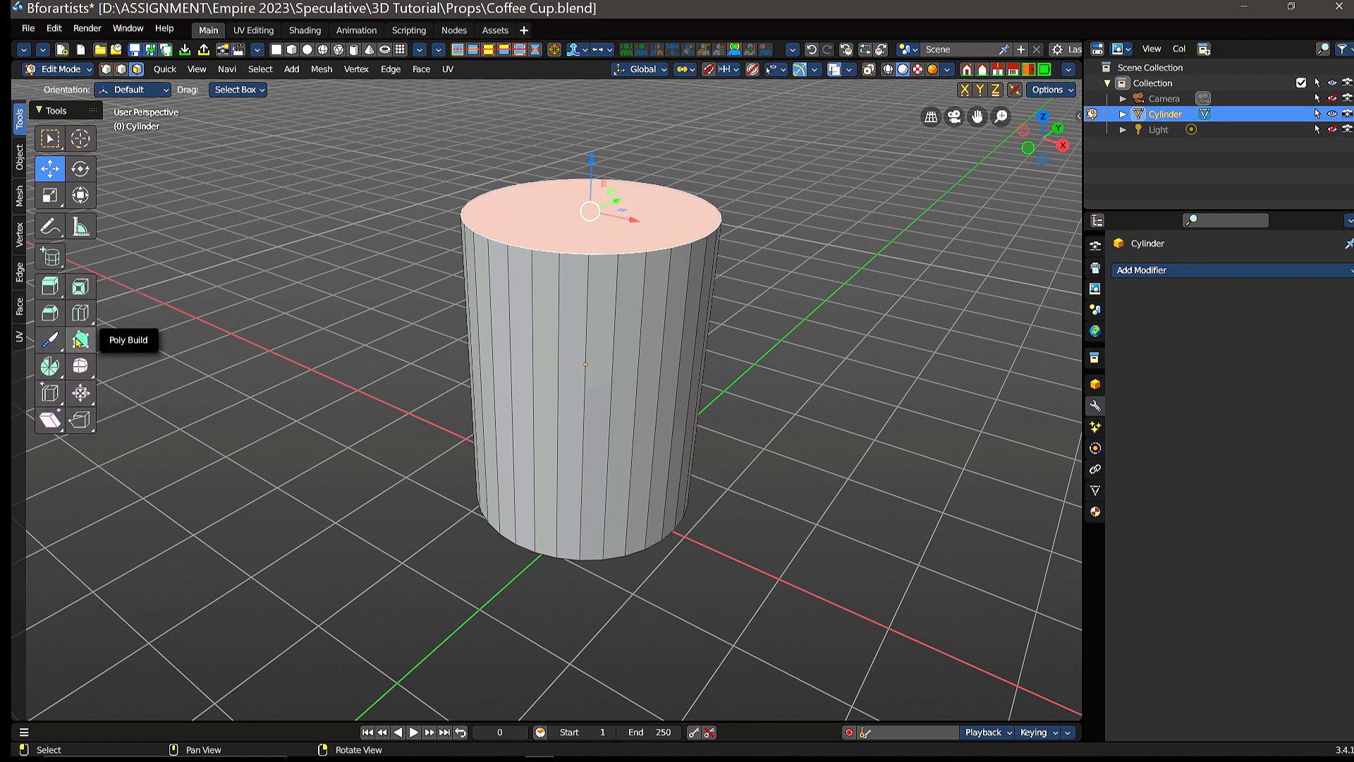
left_click(82, 287)
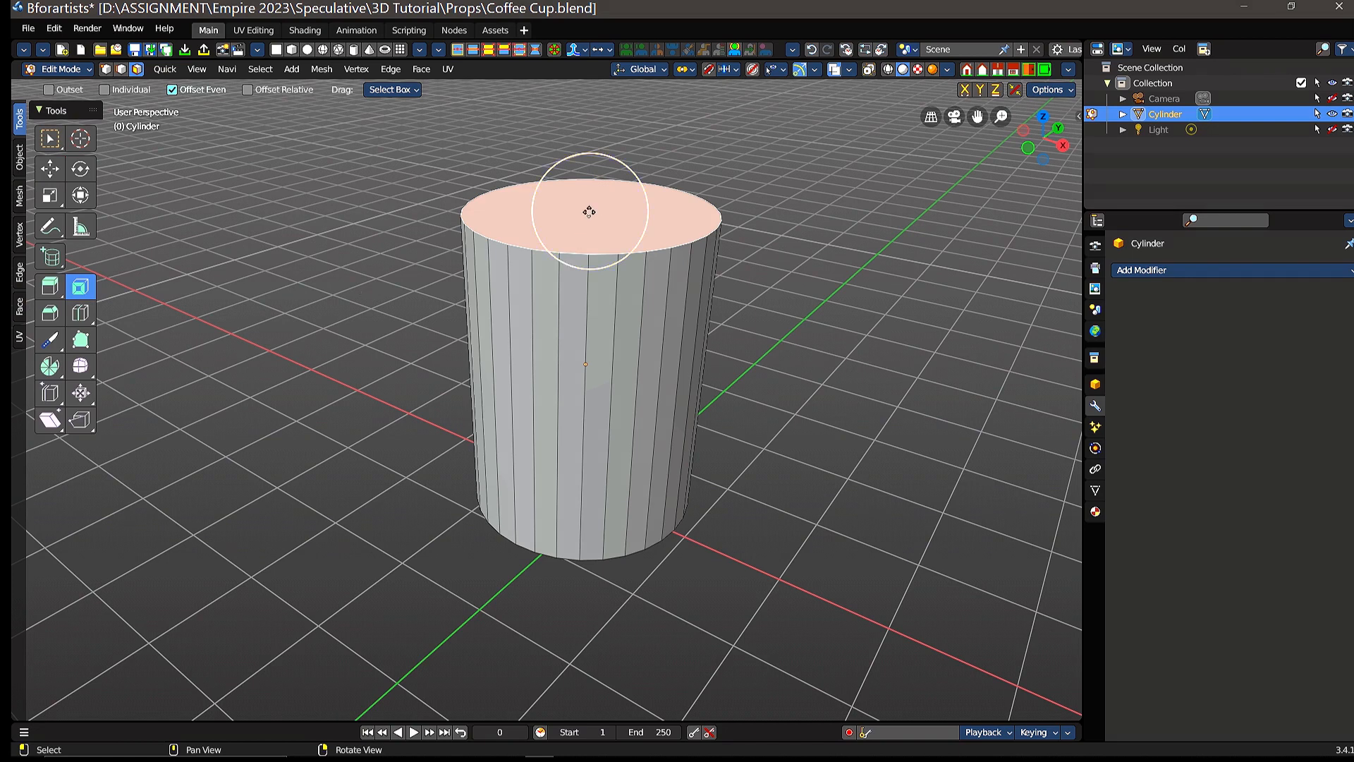
left_click_drag(590, 209, 625, 214)
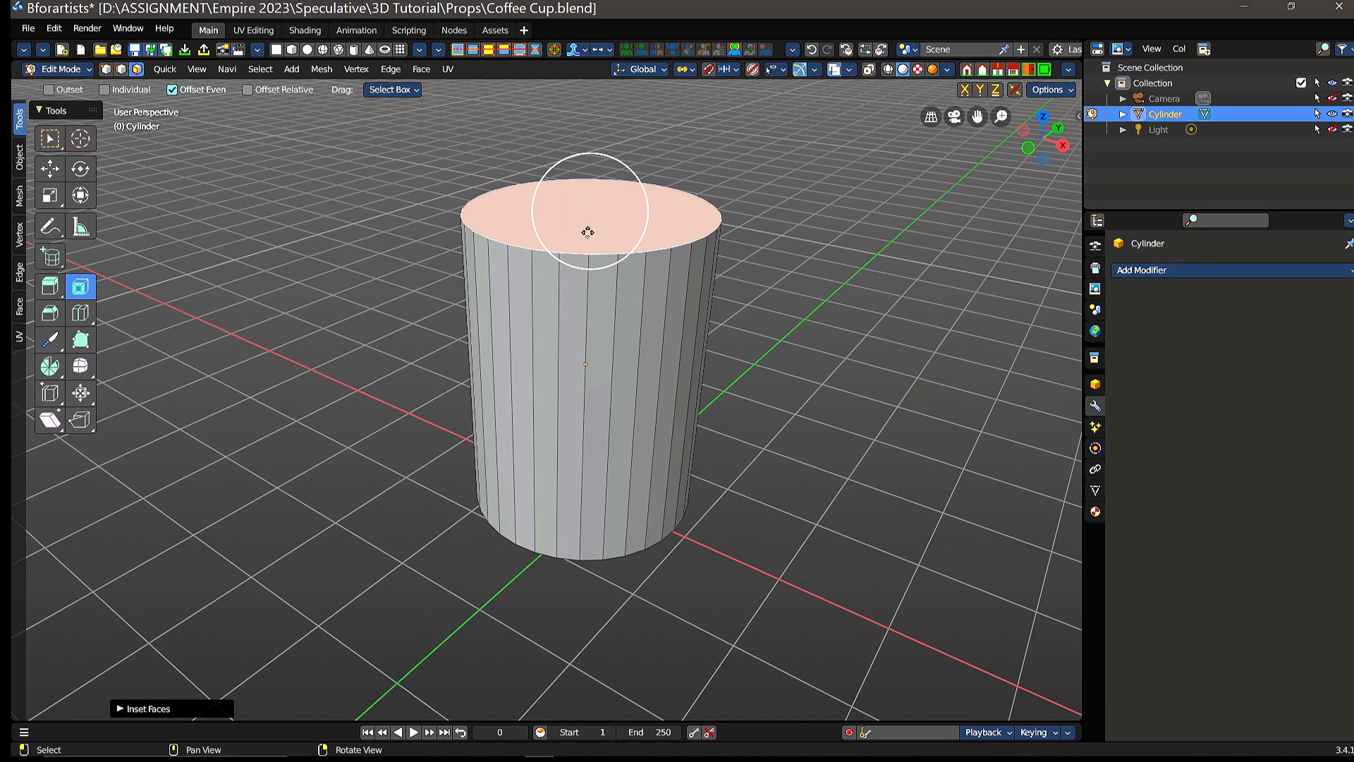
left_click(118, 709)
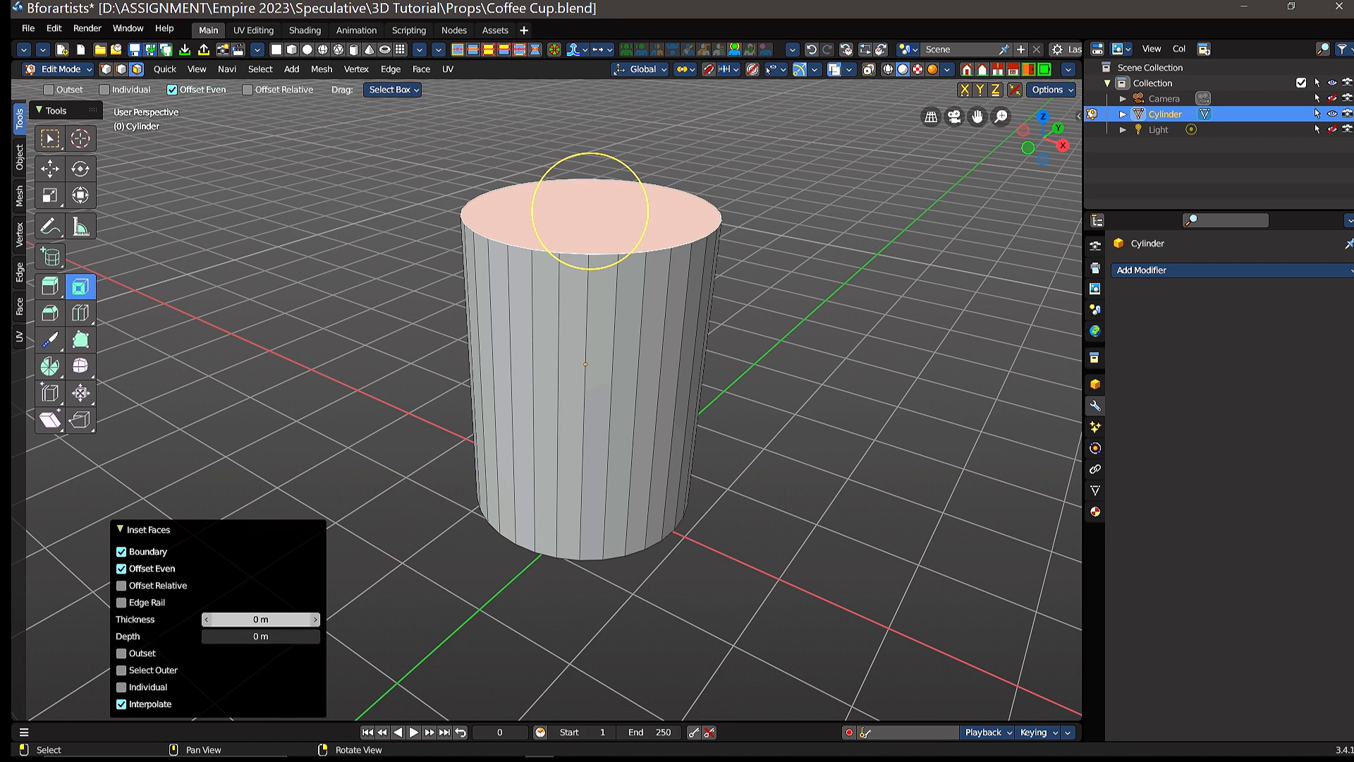
mouse_move(260, 619)
left_mouse_down()
mouse_move(328, 619)
mouse_move(283, 619)
left_mouse_up()
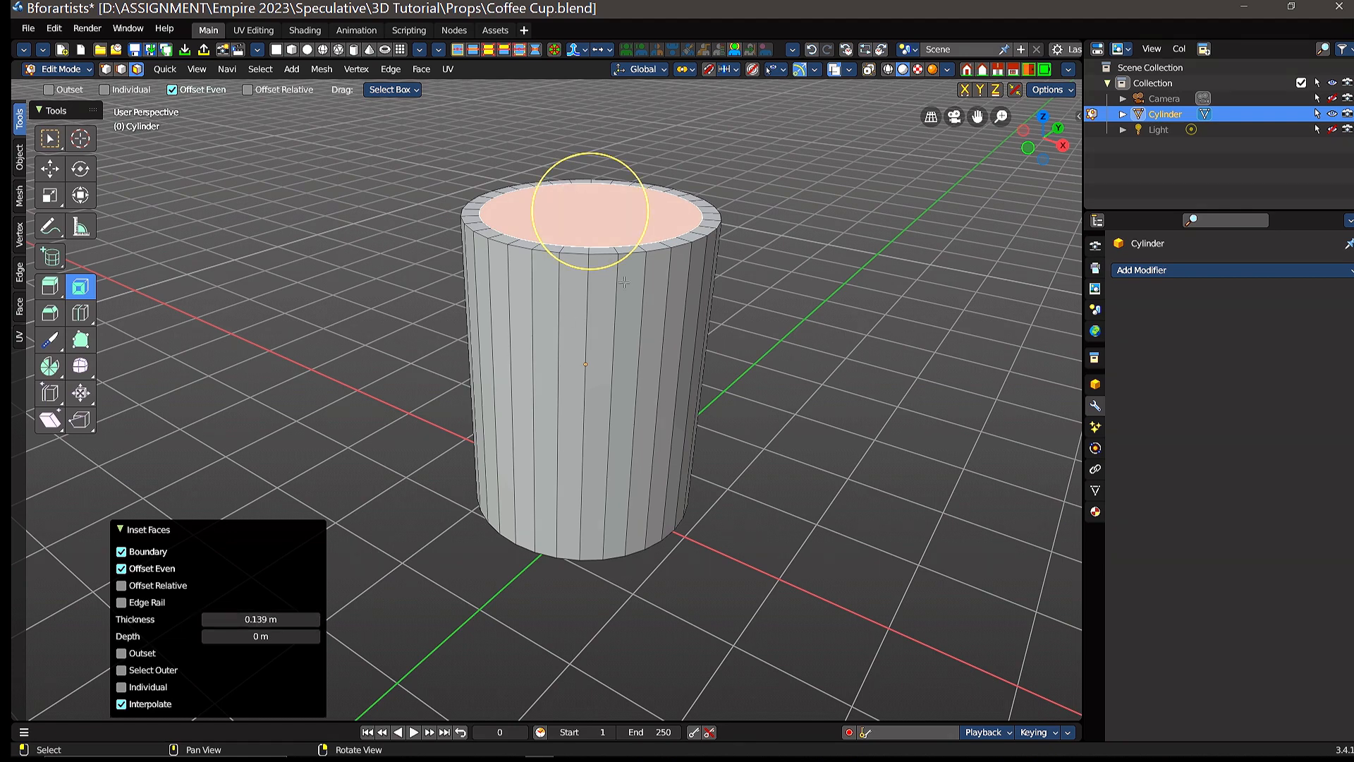
middle_click_drag(746, 239, 756, 289)
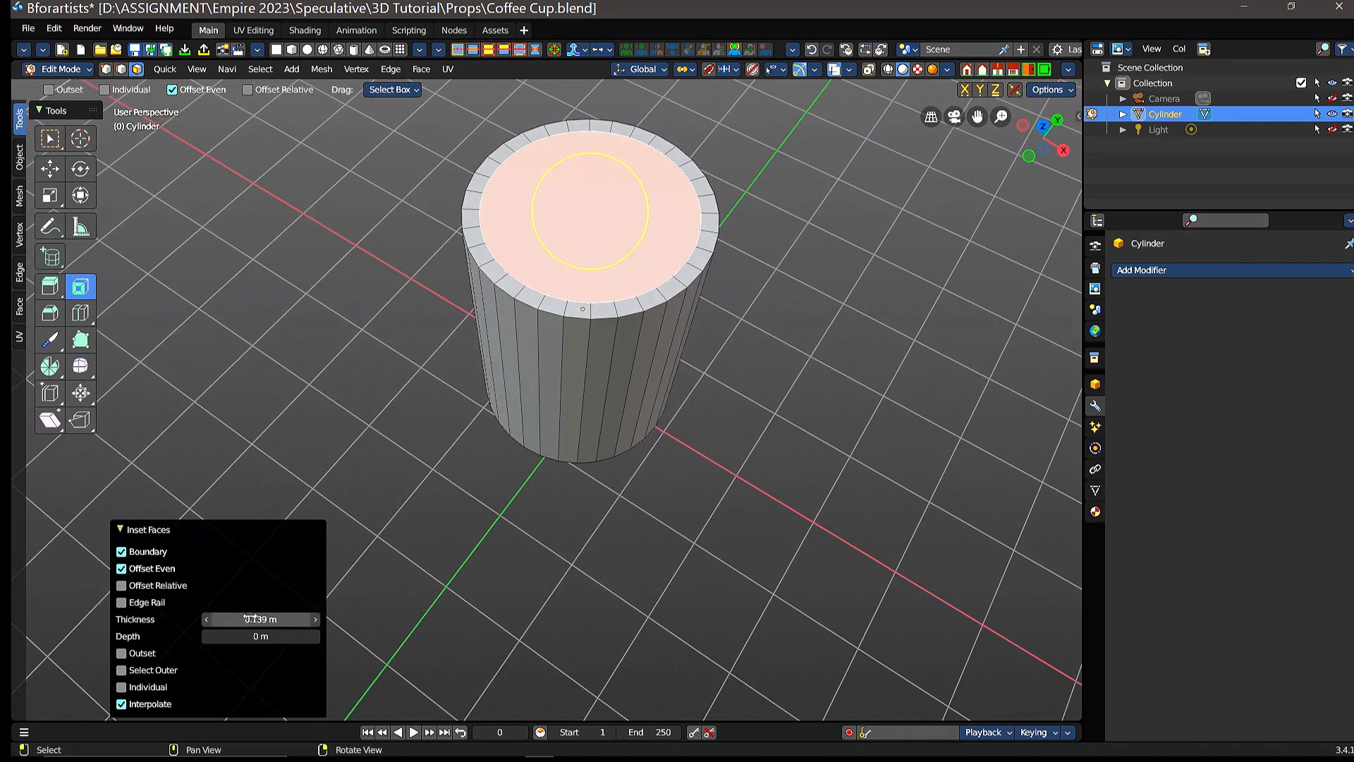
left_click_drag(261, 619, 286, 618)
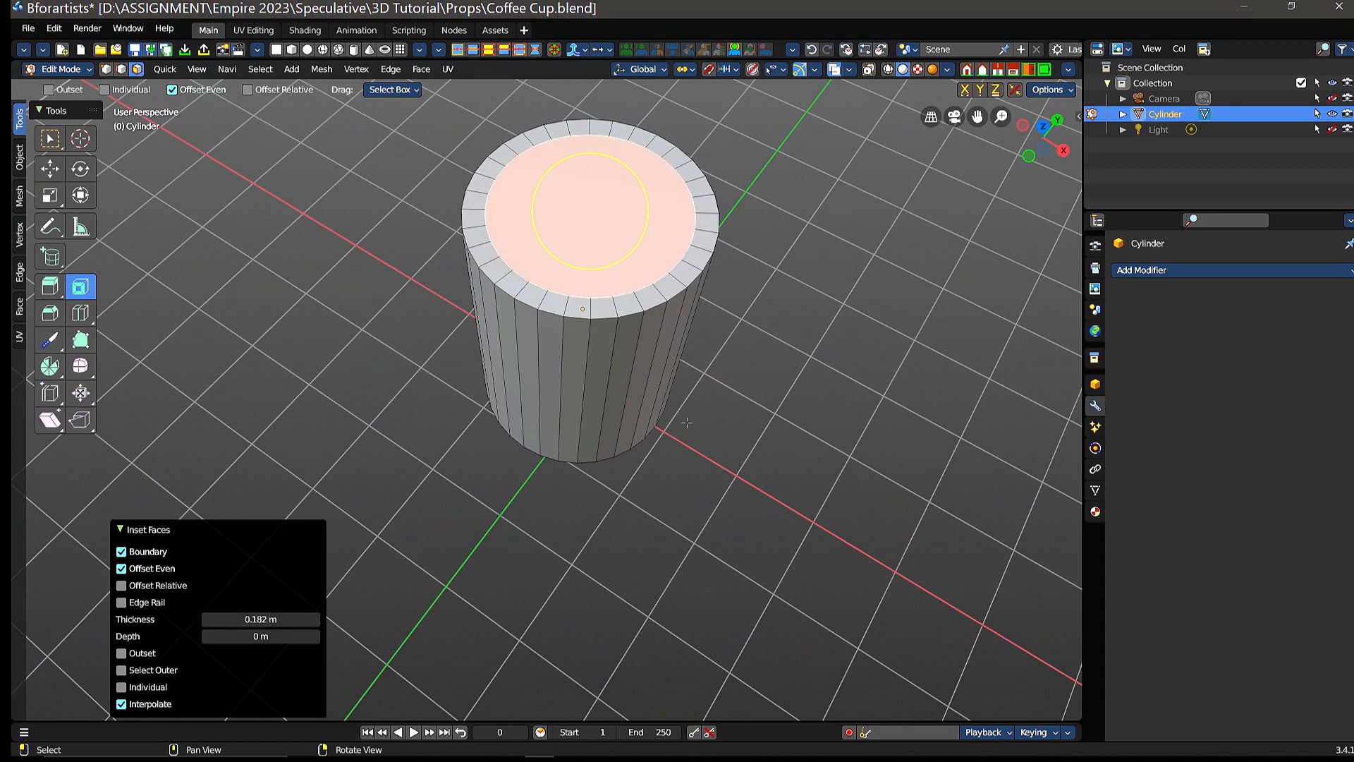
Step: Hollow out the cup by extruding the inset top face about 1.89 m down into the cylinder, and again by about 0.33 m
middle_click_drag(687, 422, 681, 381)
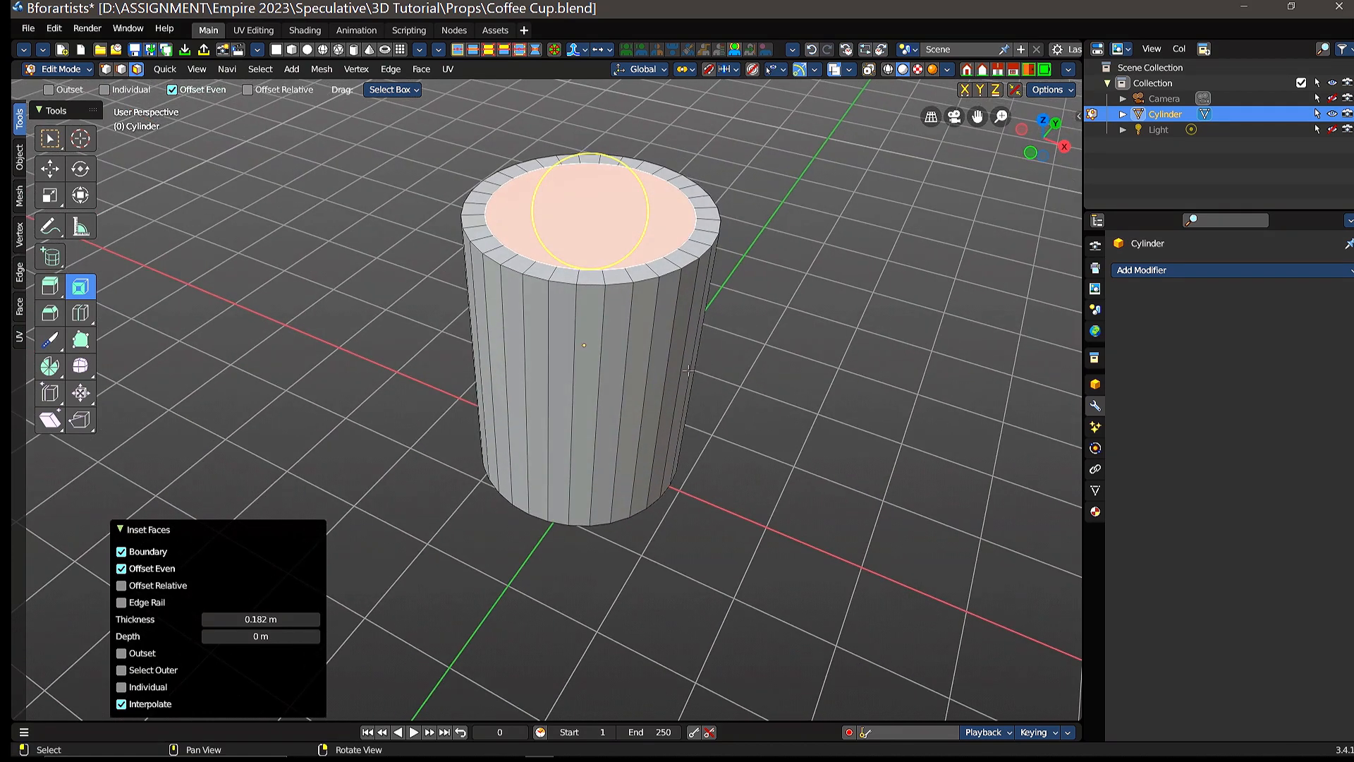
left_click(50, 289)
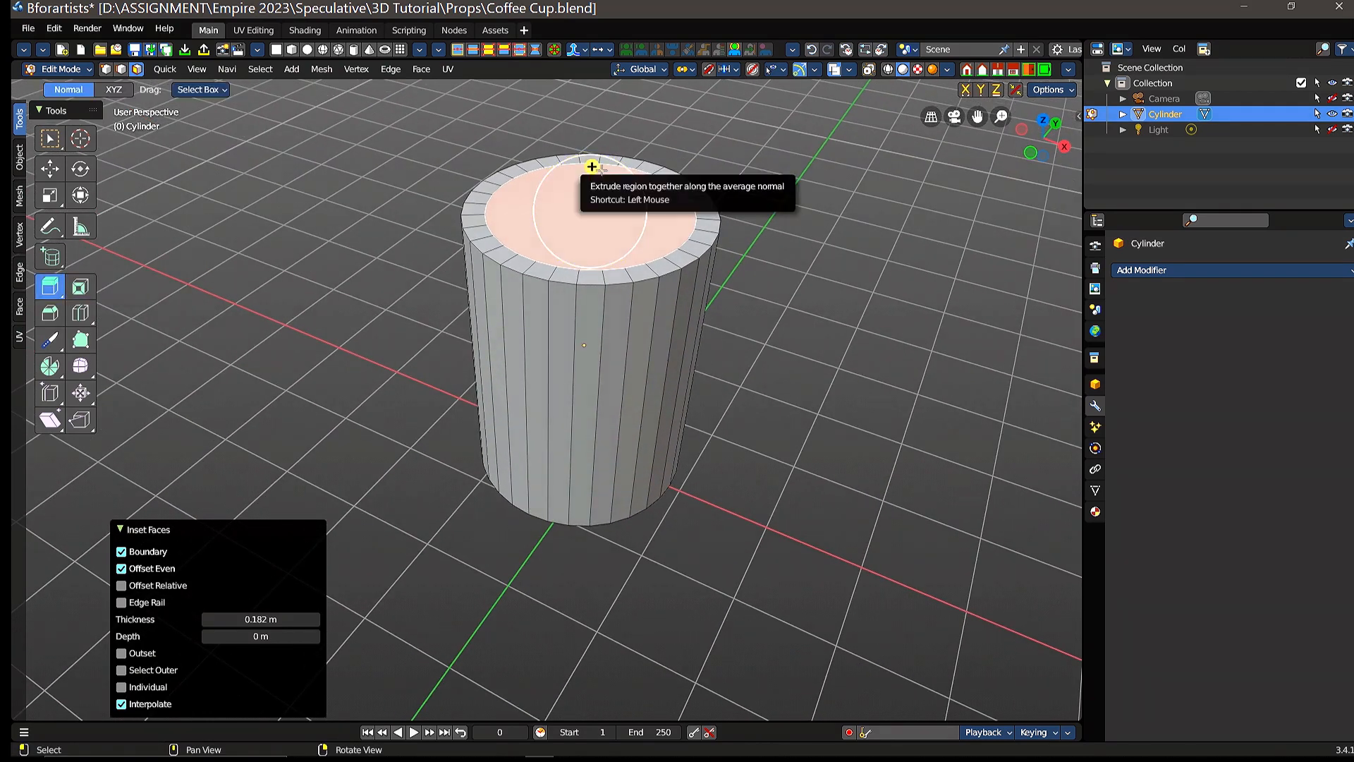
middle_click_drag(617, 185, 596, 321, "shift")
scroll(596, 321, "up", 2)
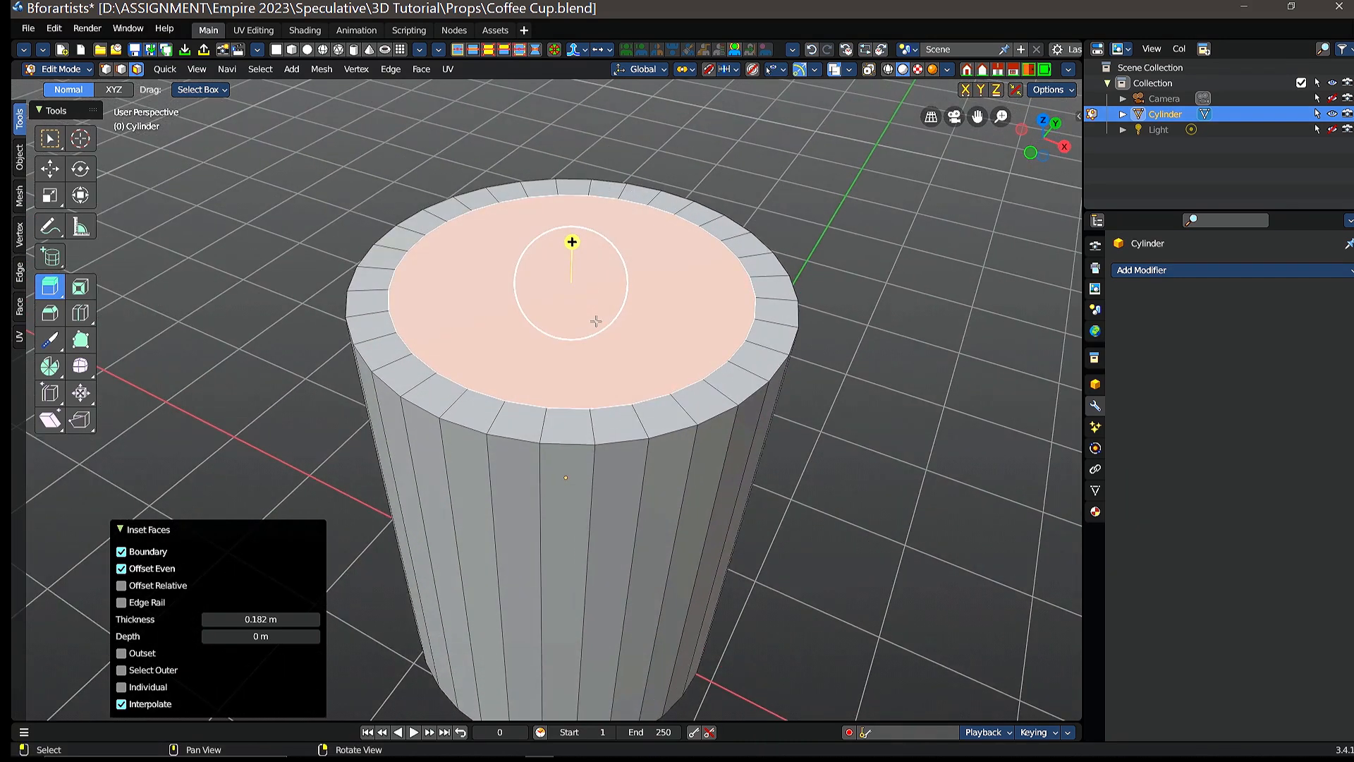
scroll(603, 310, "down", 1)
scroll(614, 313, "down", 1)
scroll(615, 318, "down", 1)
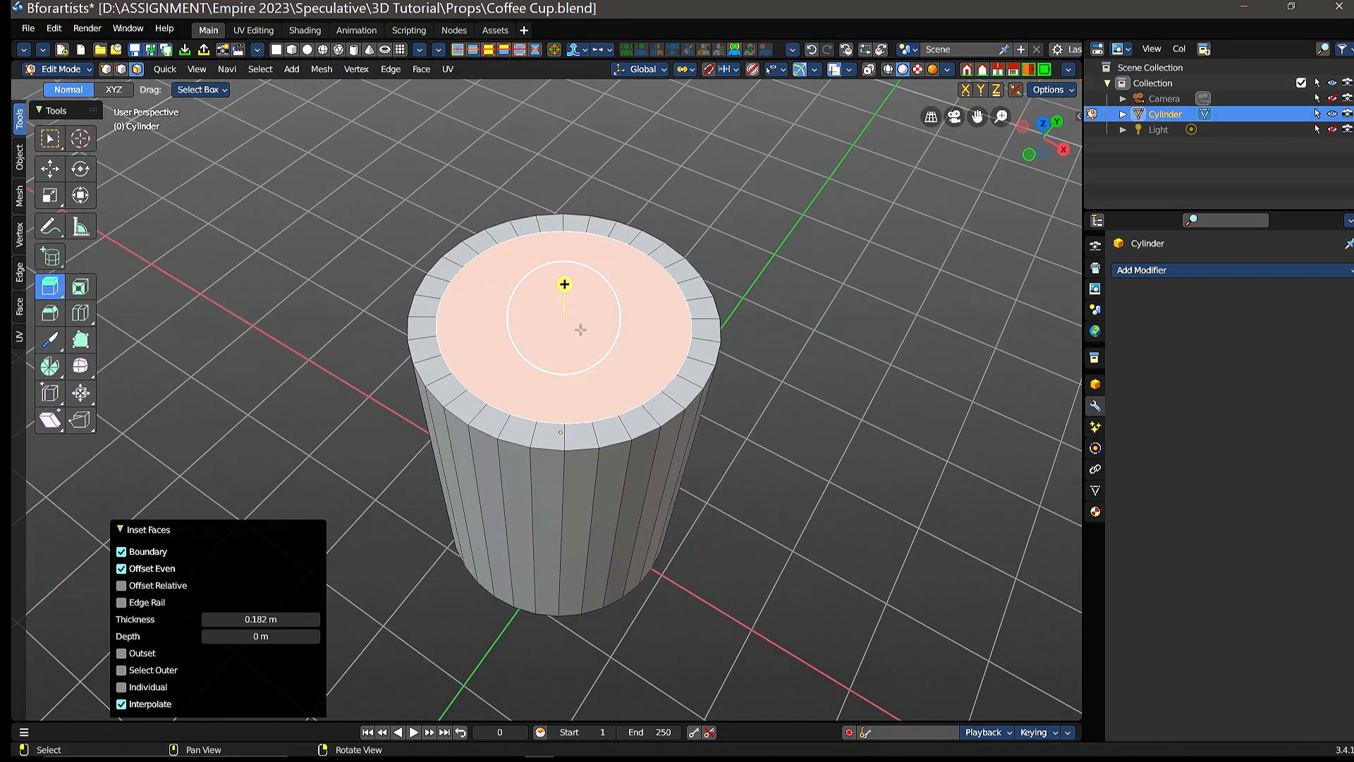
left_click_drag(563, 280, 574, 421)
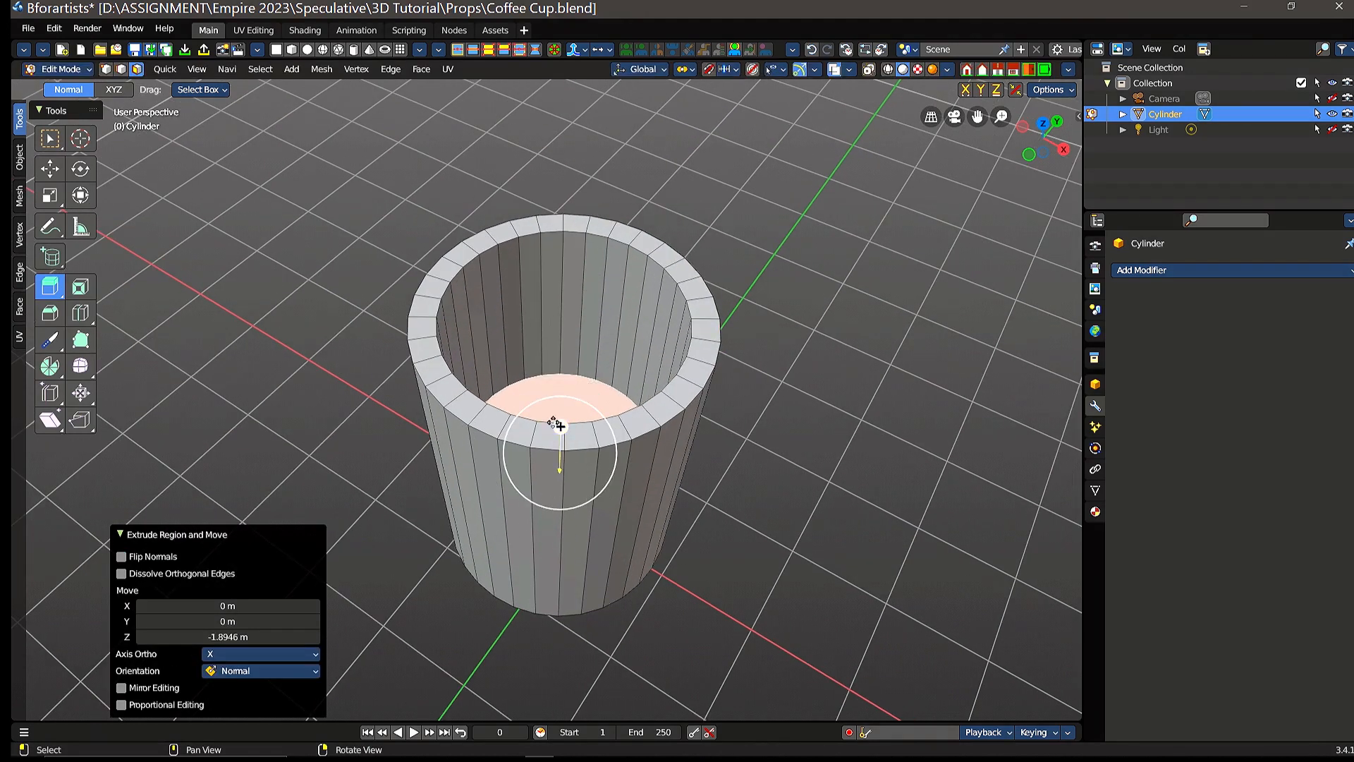
left_click_drag(560, 428, 560, 446)
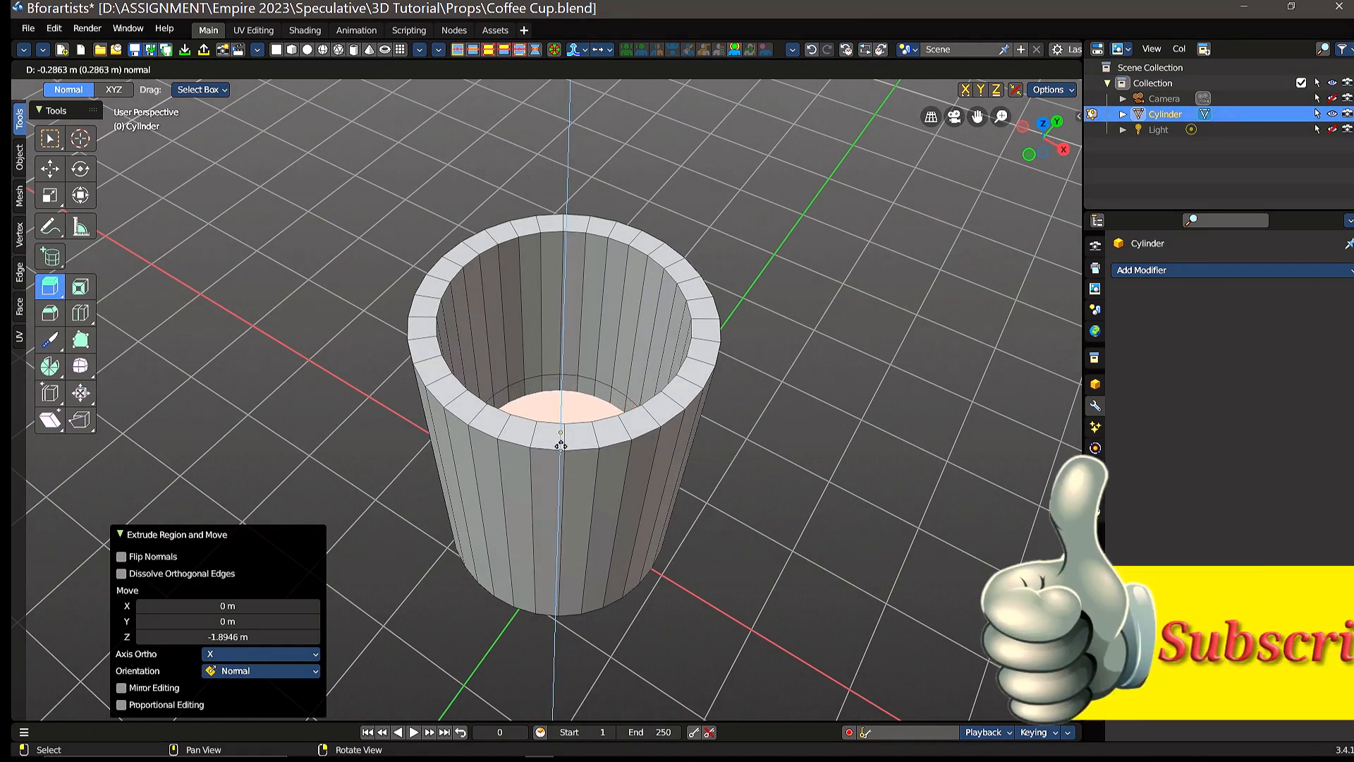
left_click_drag(561, 446, 560, 445)
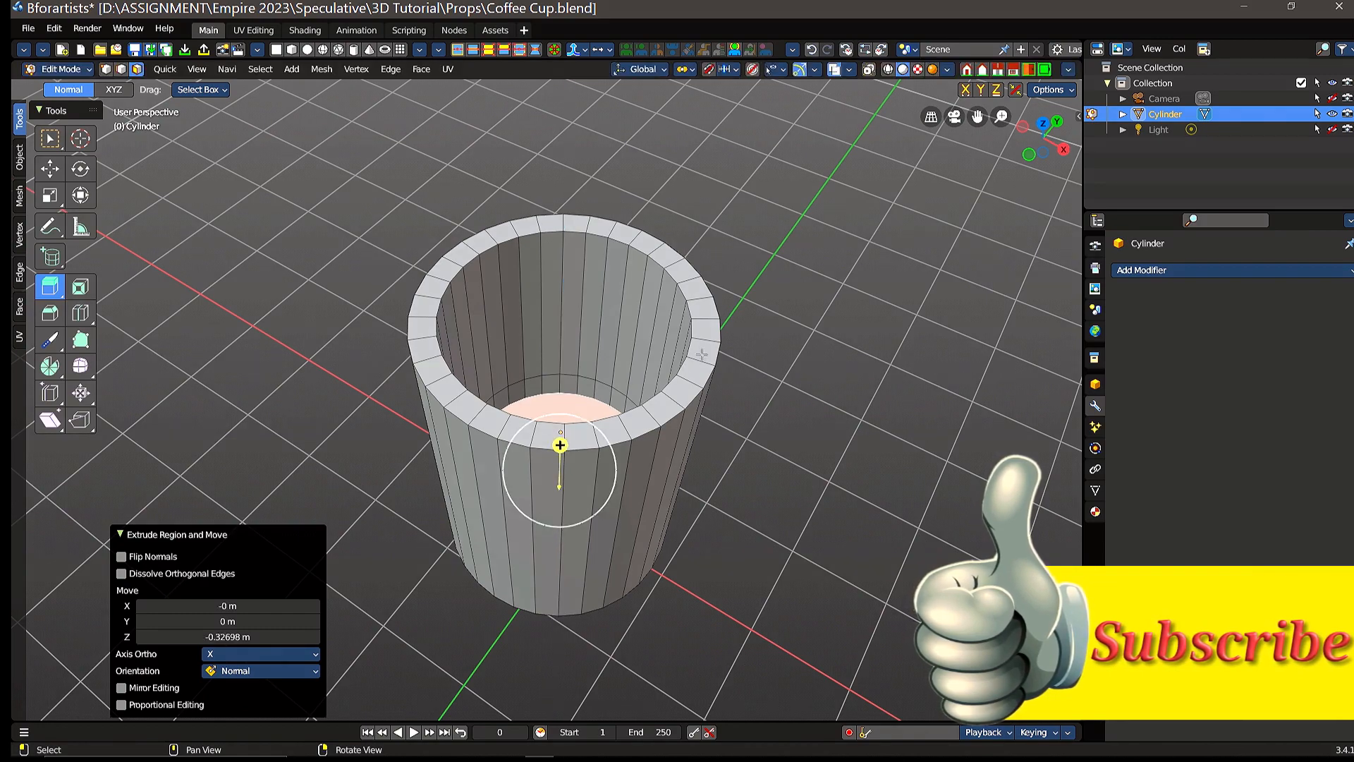
Step: Add a single horizontal loop cut around the cup's outer wall and slide it up toward the rim, to a factor of about -0.624
mouse_move(765, 365)
middle_mouse_down()
mouse_move(770, 383)
mouse_move(800, 194)
mouse_move(755, 361)
middle_mouse_up()
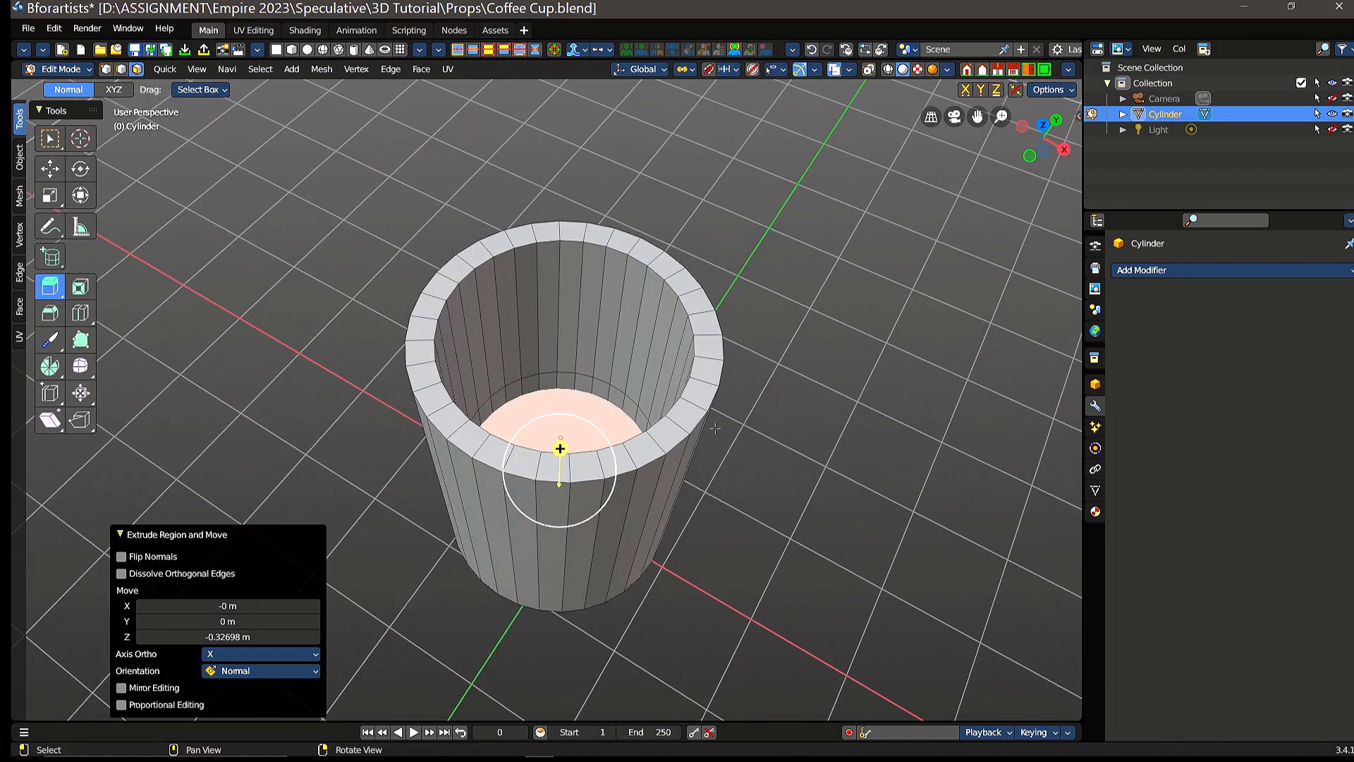
middle_click_drag(724, 428, 711, 338)
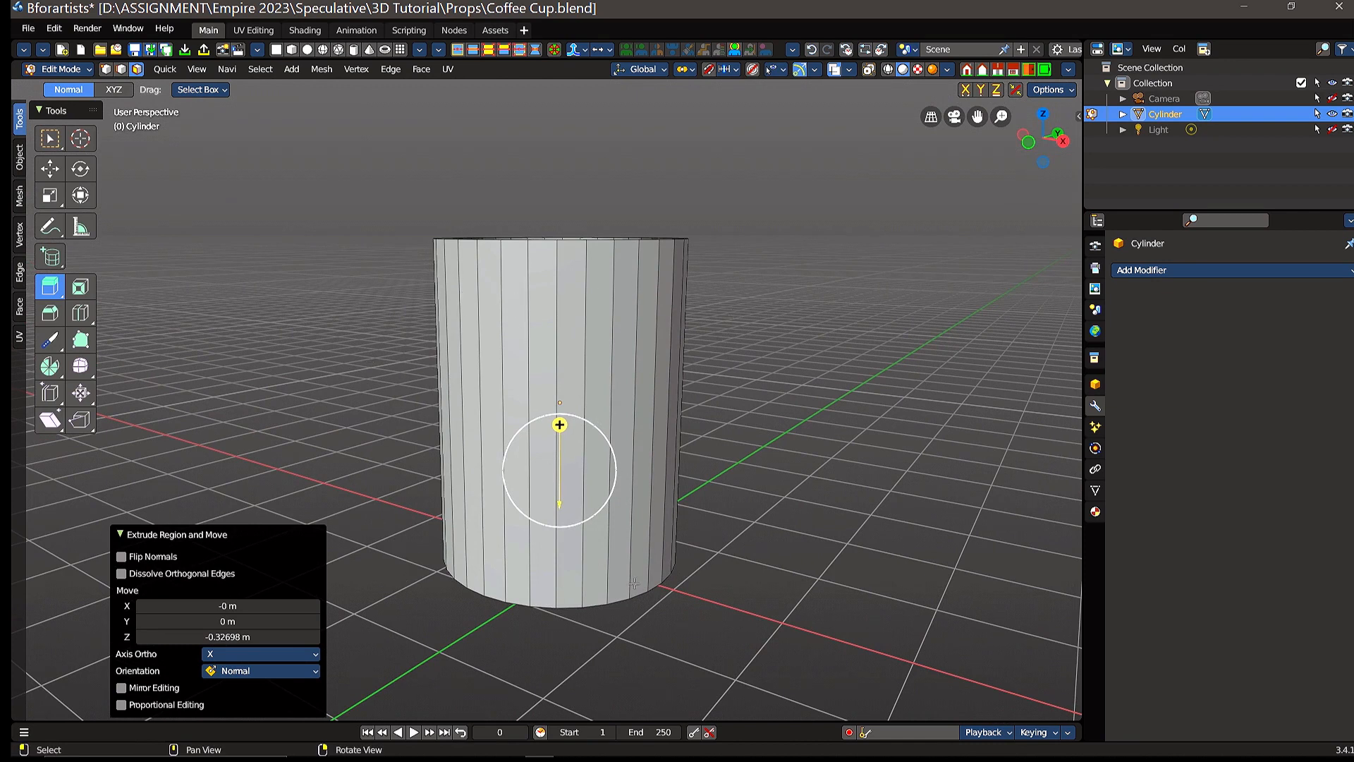
left_click(51, 168)
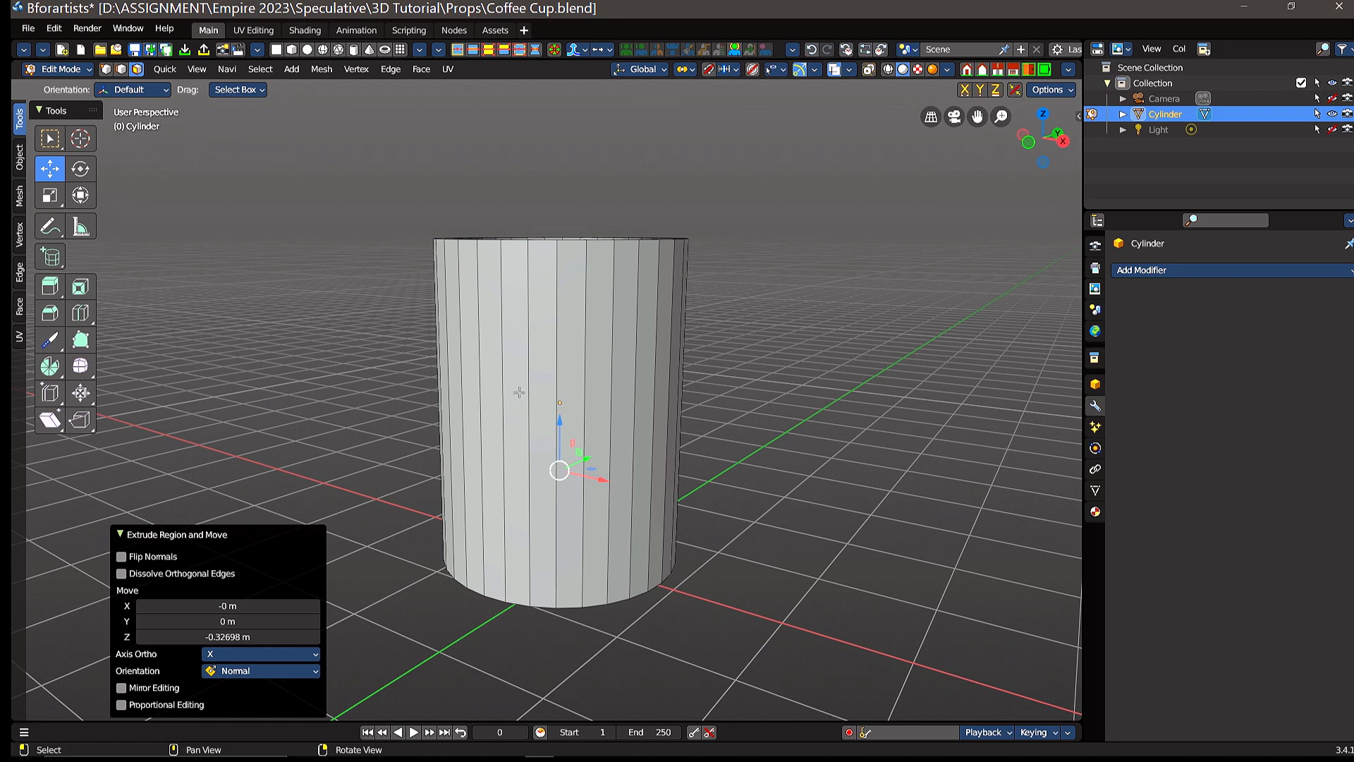
left_click(80, 315)
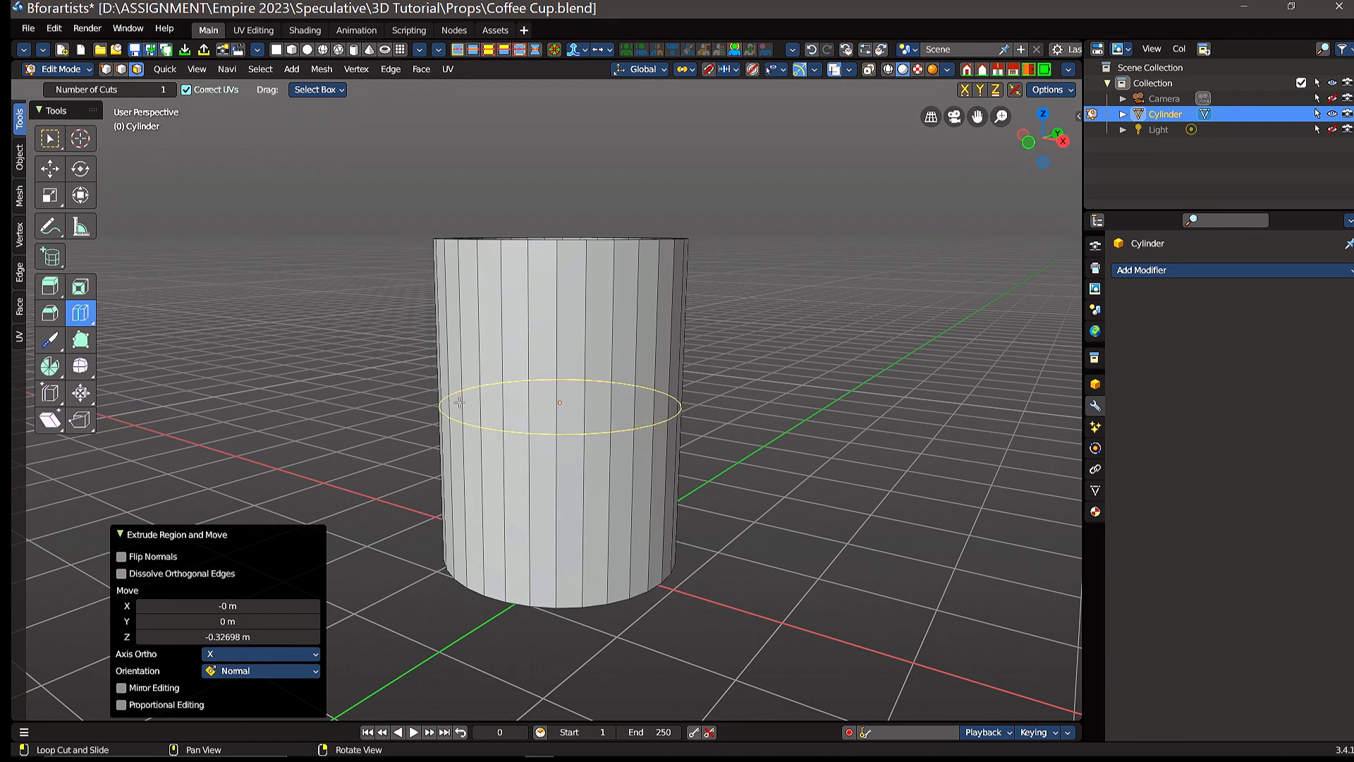
left_click_drag(621, 398, 653, 284)
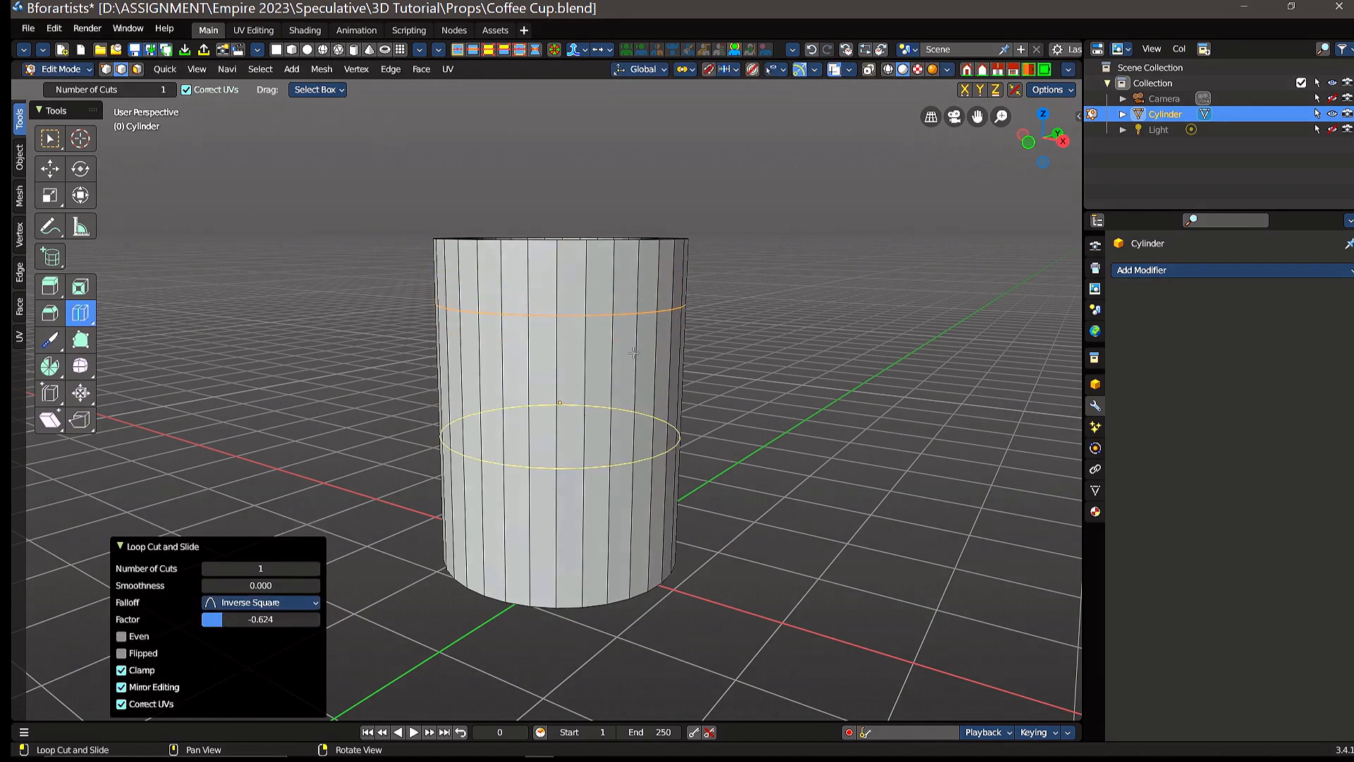
Step: Add a loop cut near the cup's base at a factor of about 0.728, and another just below the upper loop at about -0.686
left_click_drag(606, 533, 625, 635)
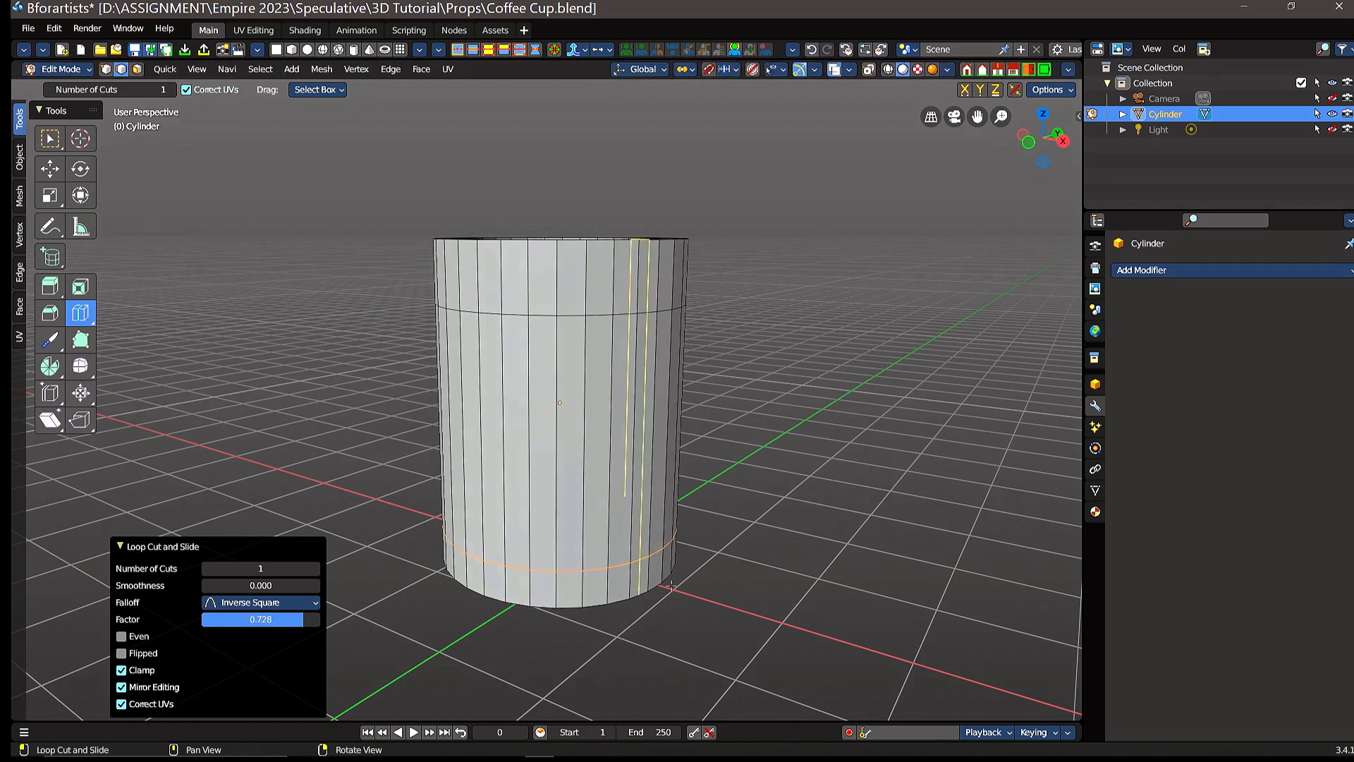
middle_click_drag(747, 568, 755, 537)
left_click_drag(611, 405, 627, 309)
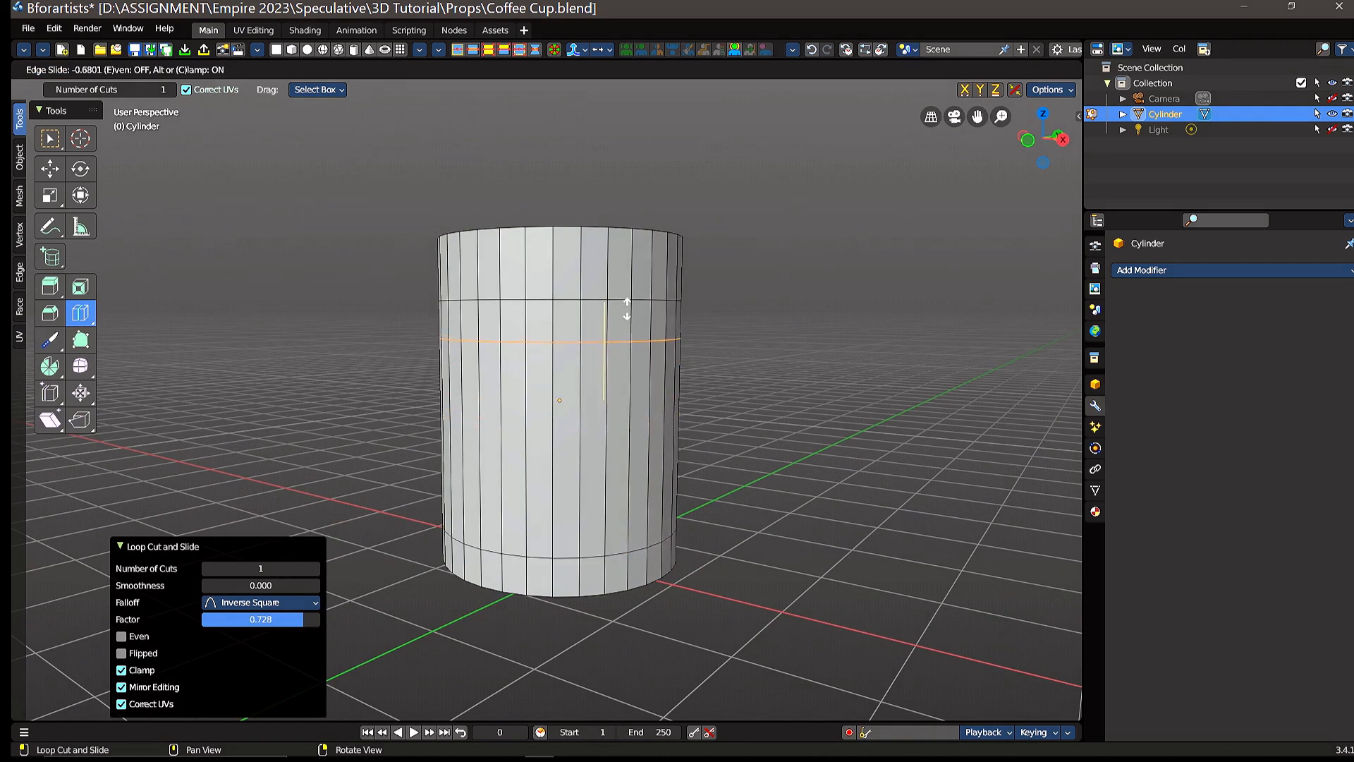
left_click_drag(627, 308, 634, 308)
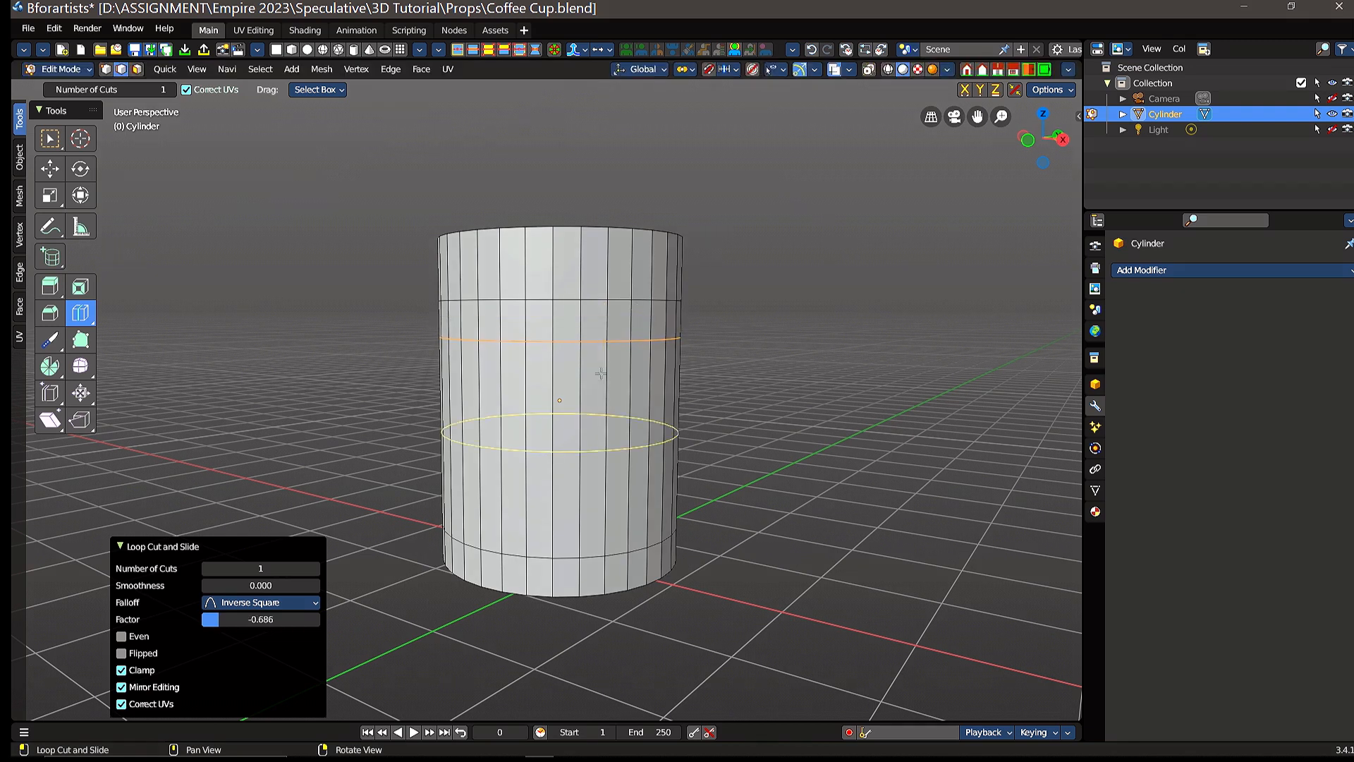
Step: Add a loop cut just above the lowest loop at a factor of about 0.762 and raise it about 0.049 m along Z
left_click_drag(591, 513, 621, 583)
middle_click_drag(752, 527, 776, 506)
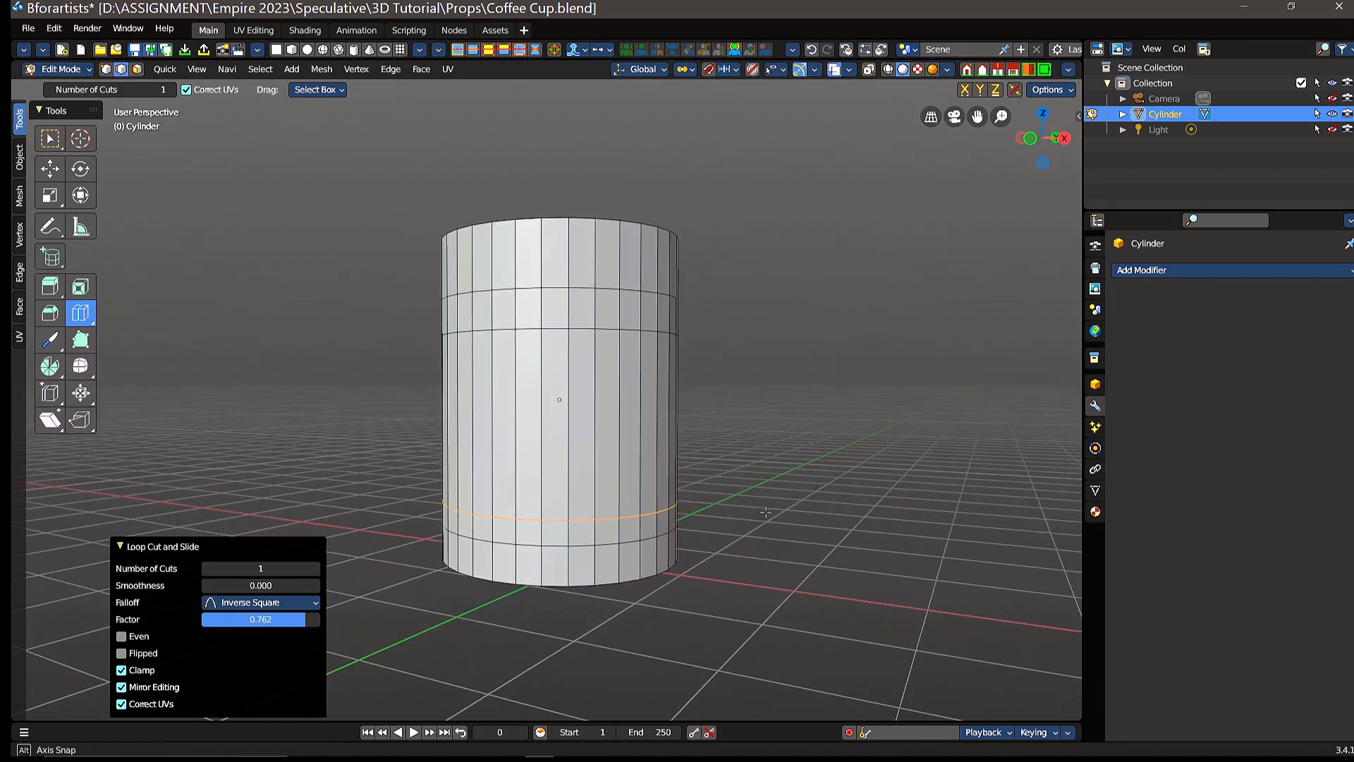
left_click(50, 169)
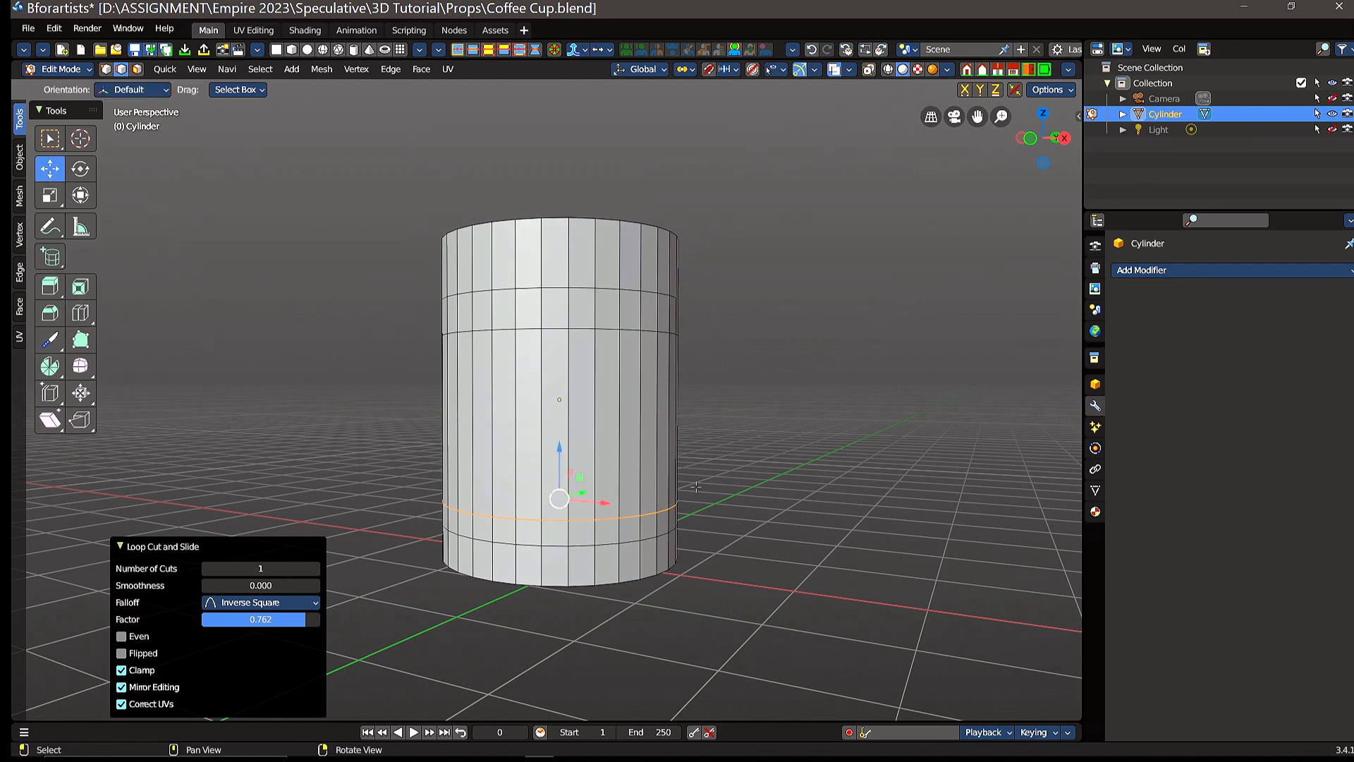
left_click_drag(559, 445, 559, 446)
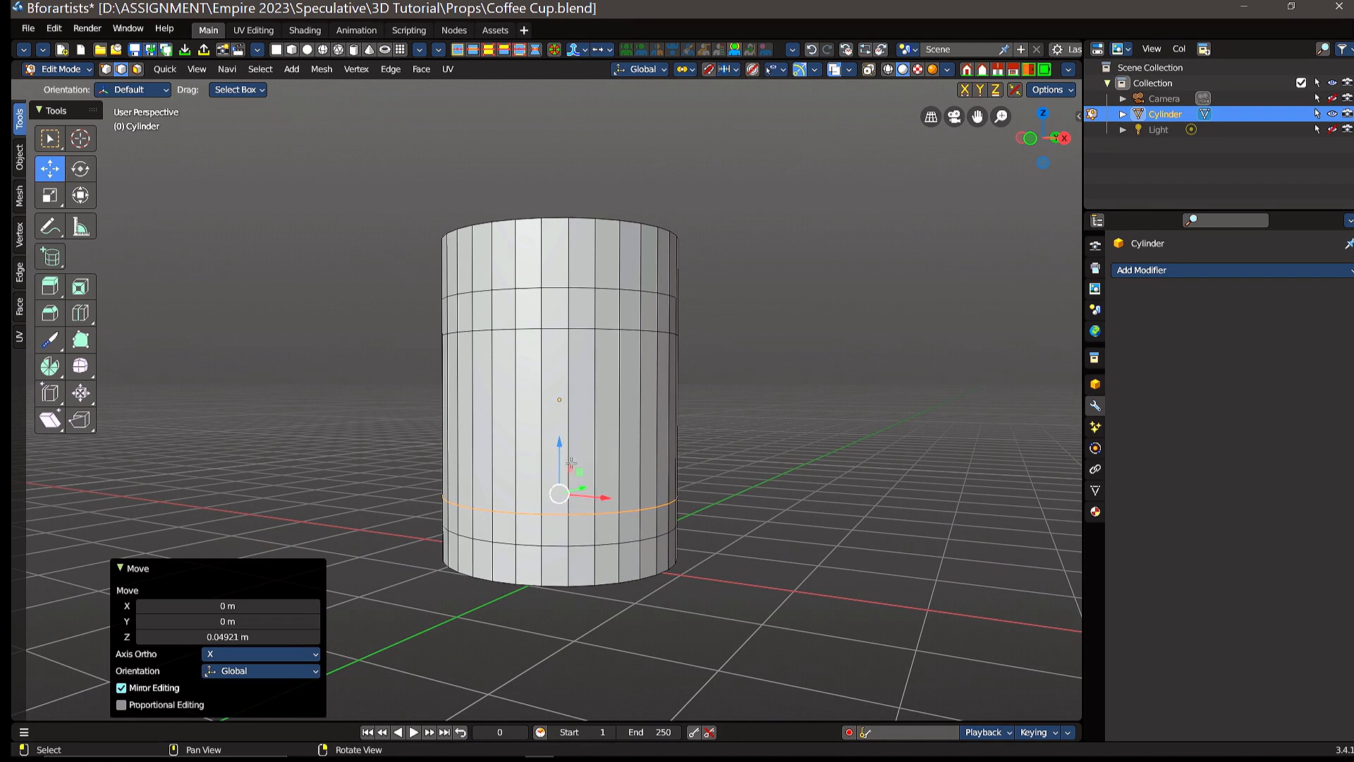
Step: Extrude two adjacent faces in each of the narrow upper and lower wall bands outward in three segments, the last about 0.257 m, as handle arms
middle_click_drag(772, 363, 713, 417)
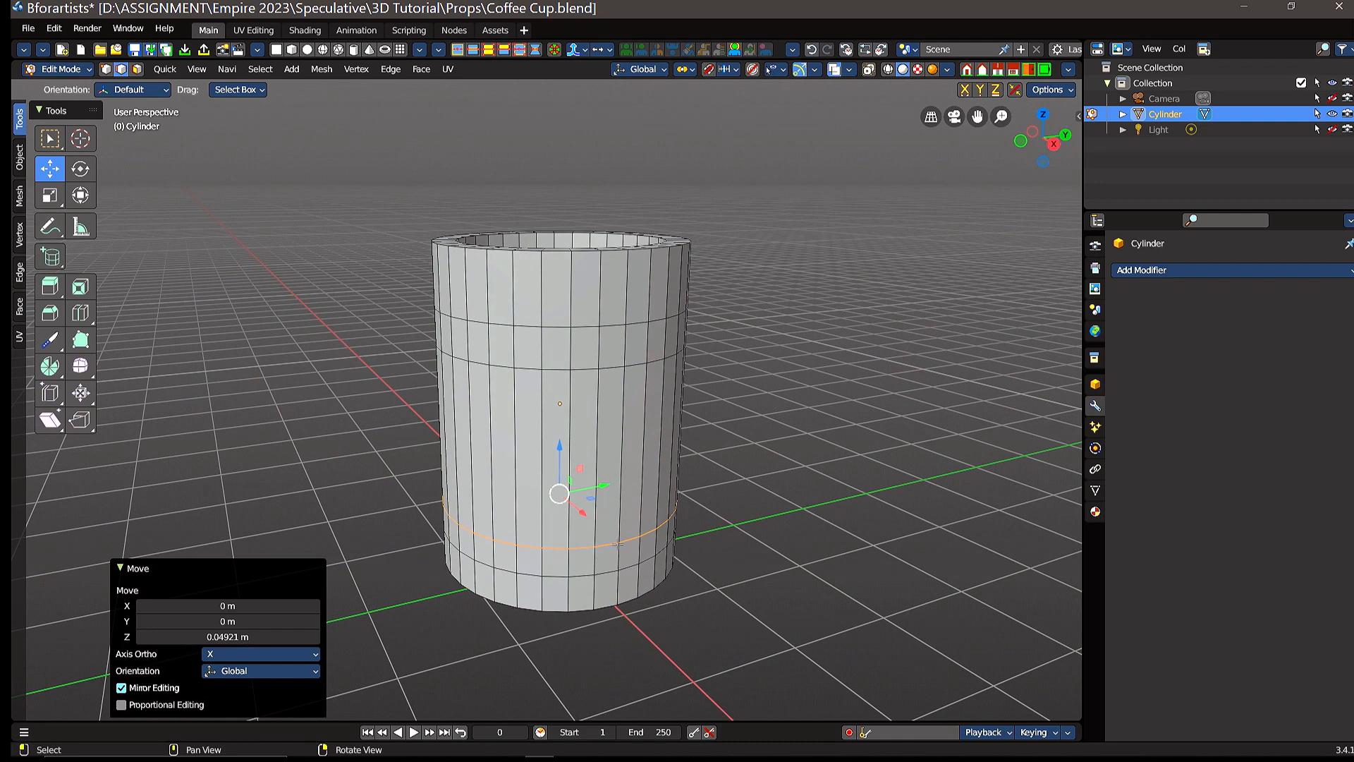
left_click(605, 564)
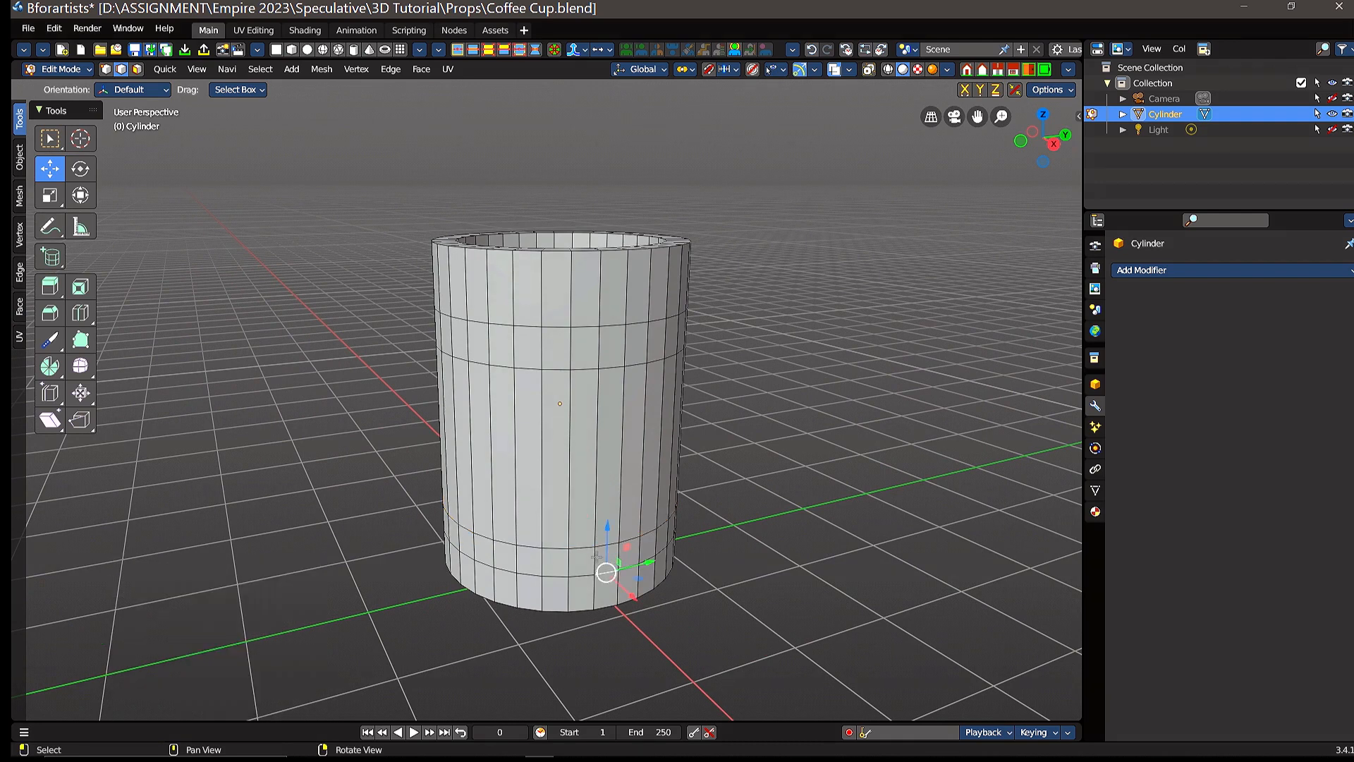
left_click(138, 70)
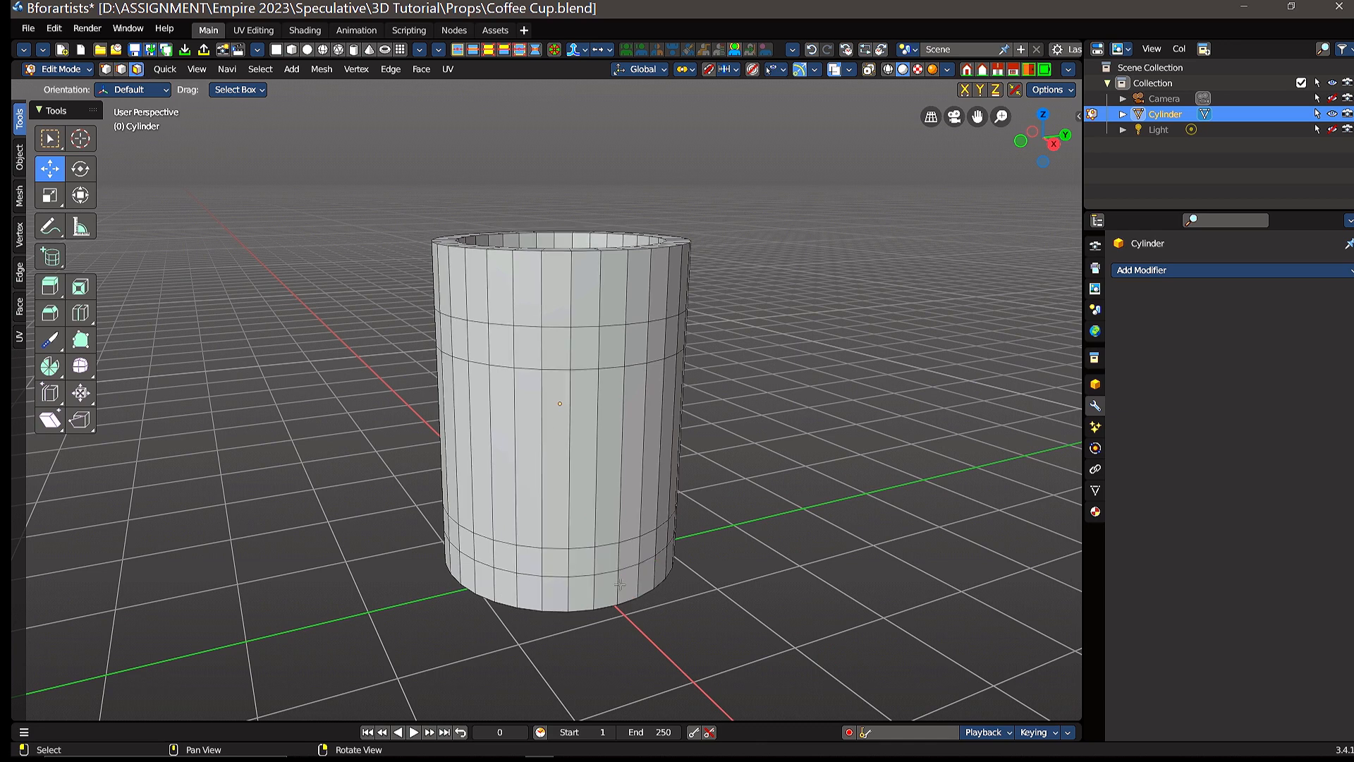
left_click(605, 562)
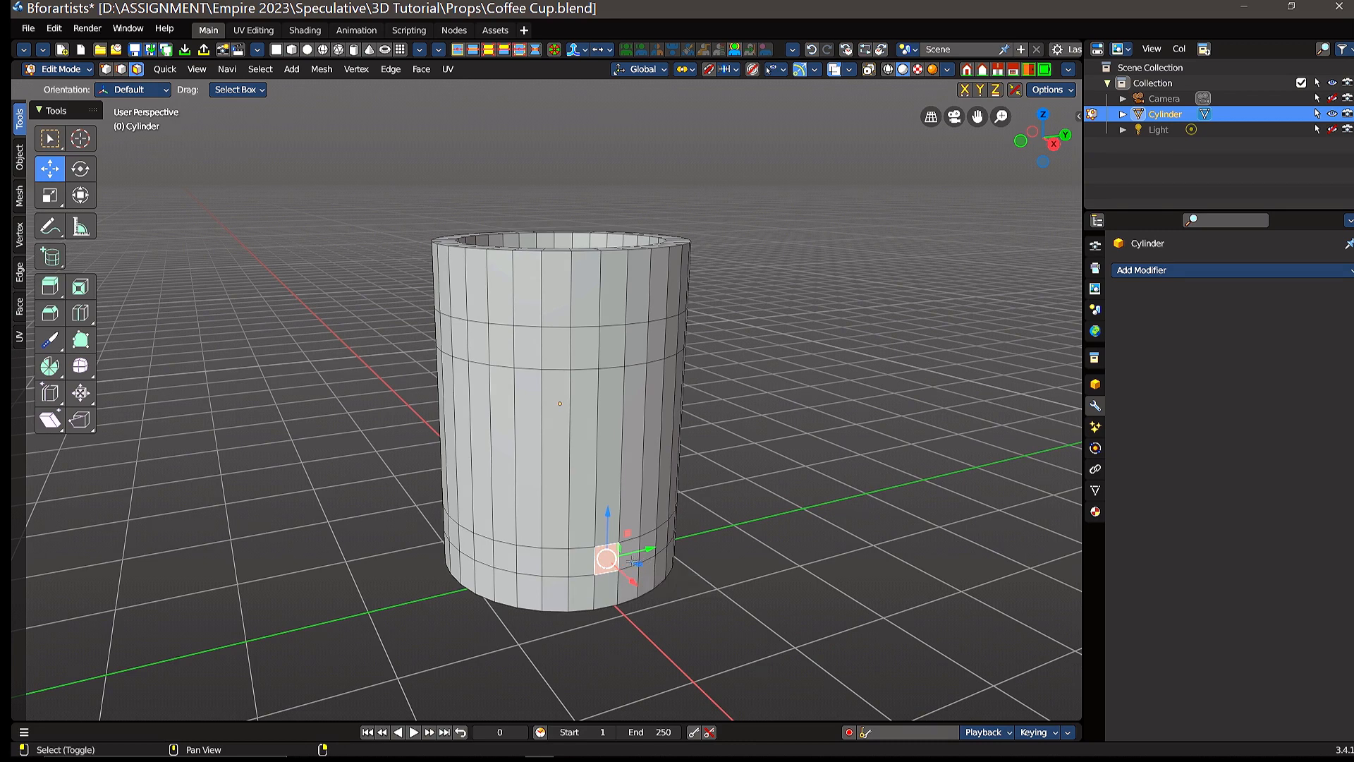
left_click(631, 561, "shift")
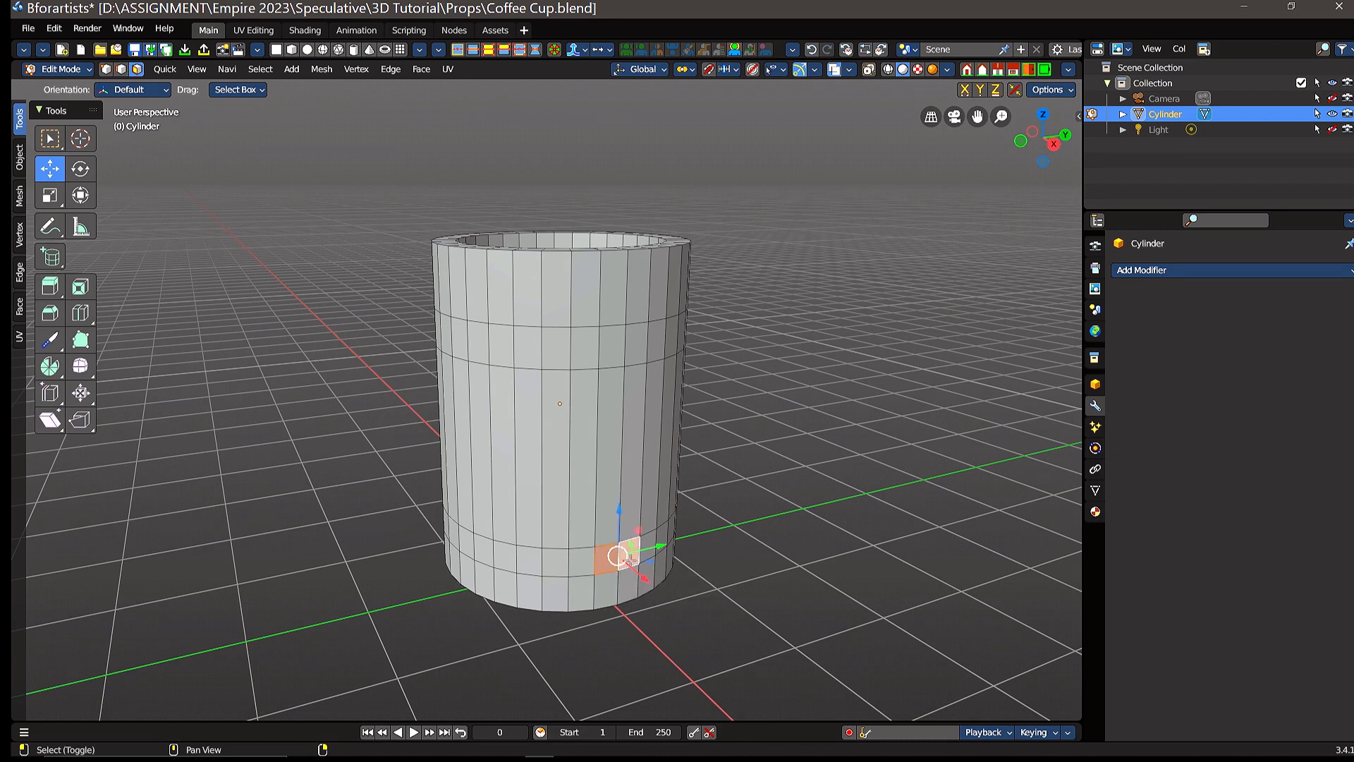
left_click(619, 357, "shift")
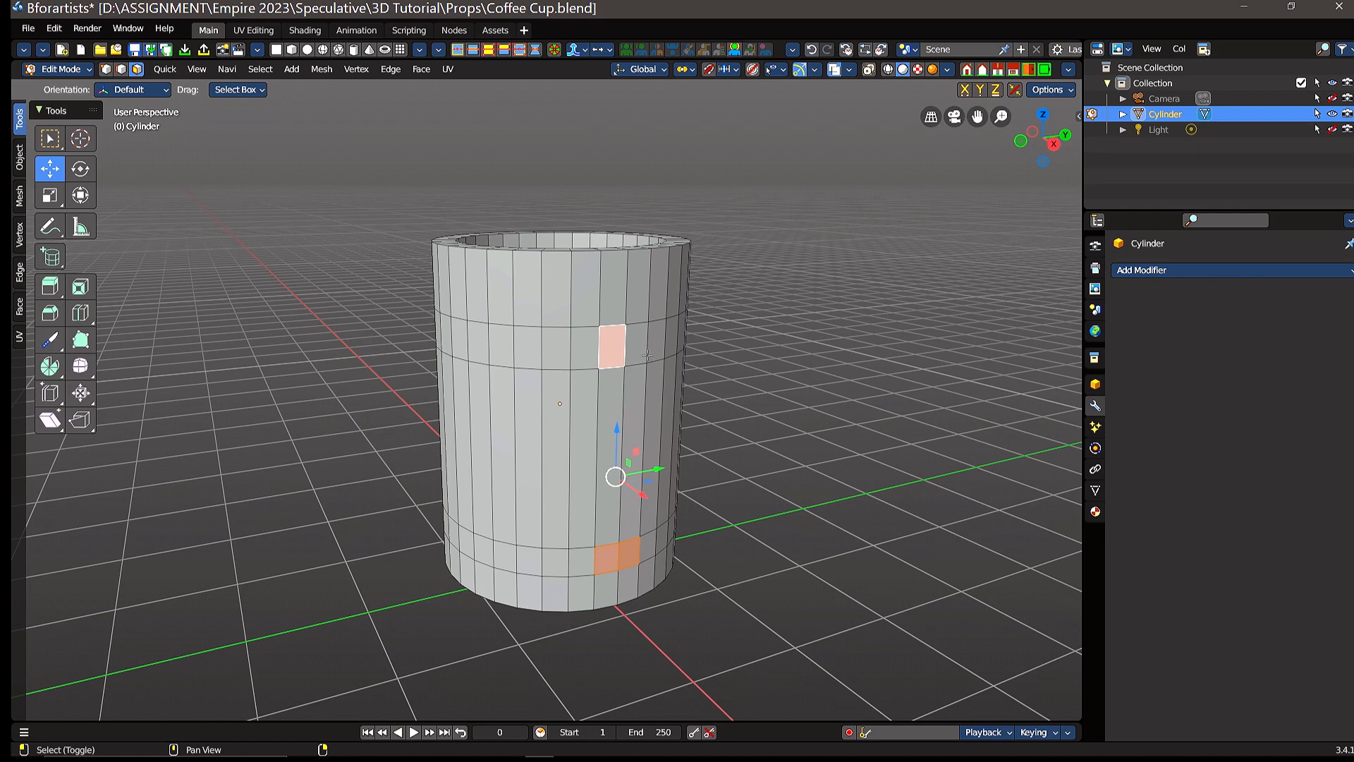
left_click(639, 350, "shift")
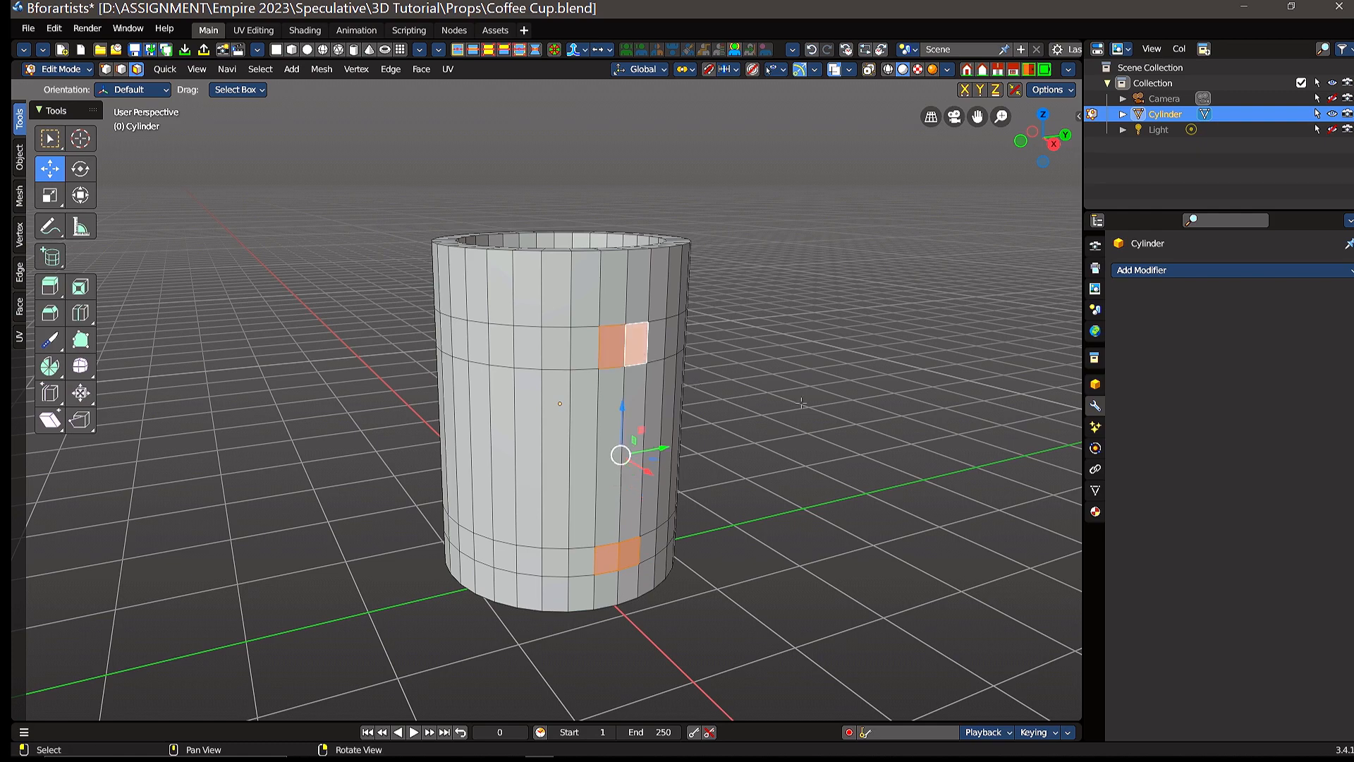
middle_click_drag(797, 406, 827, 401)
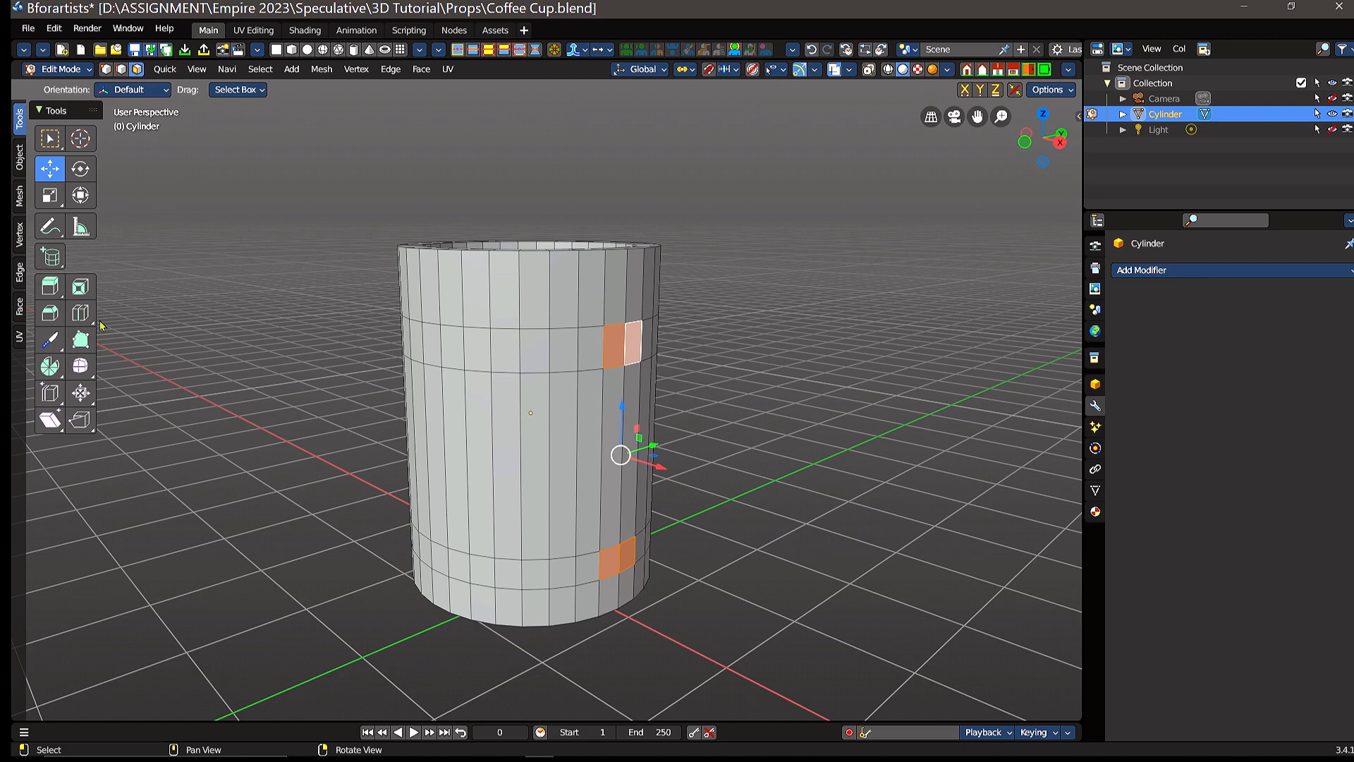
left_click(53, 289)
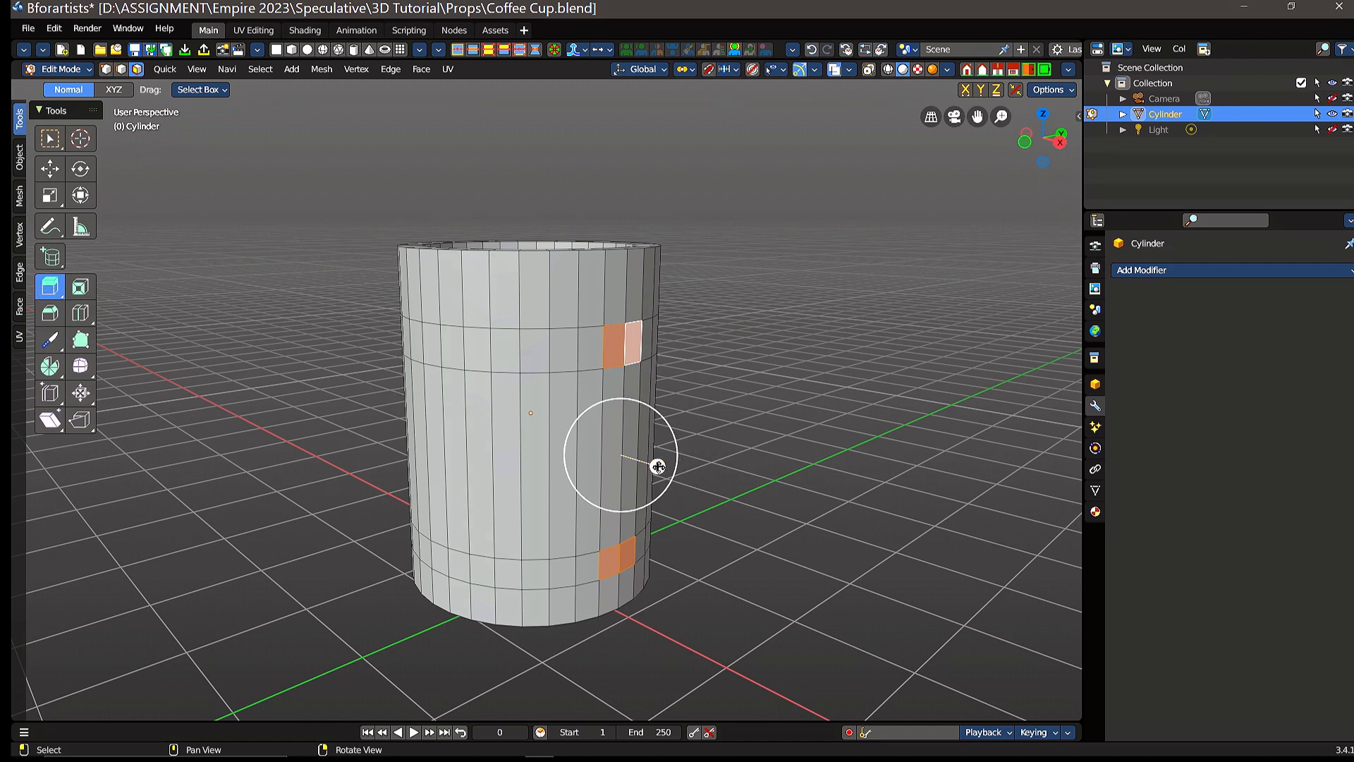
left_click_drag(656, 462, 774, 510)
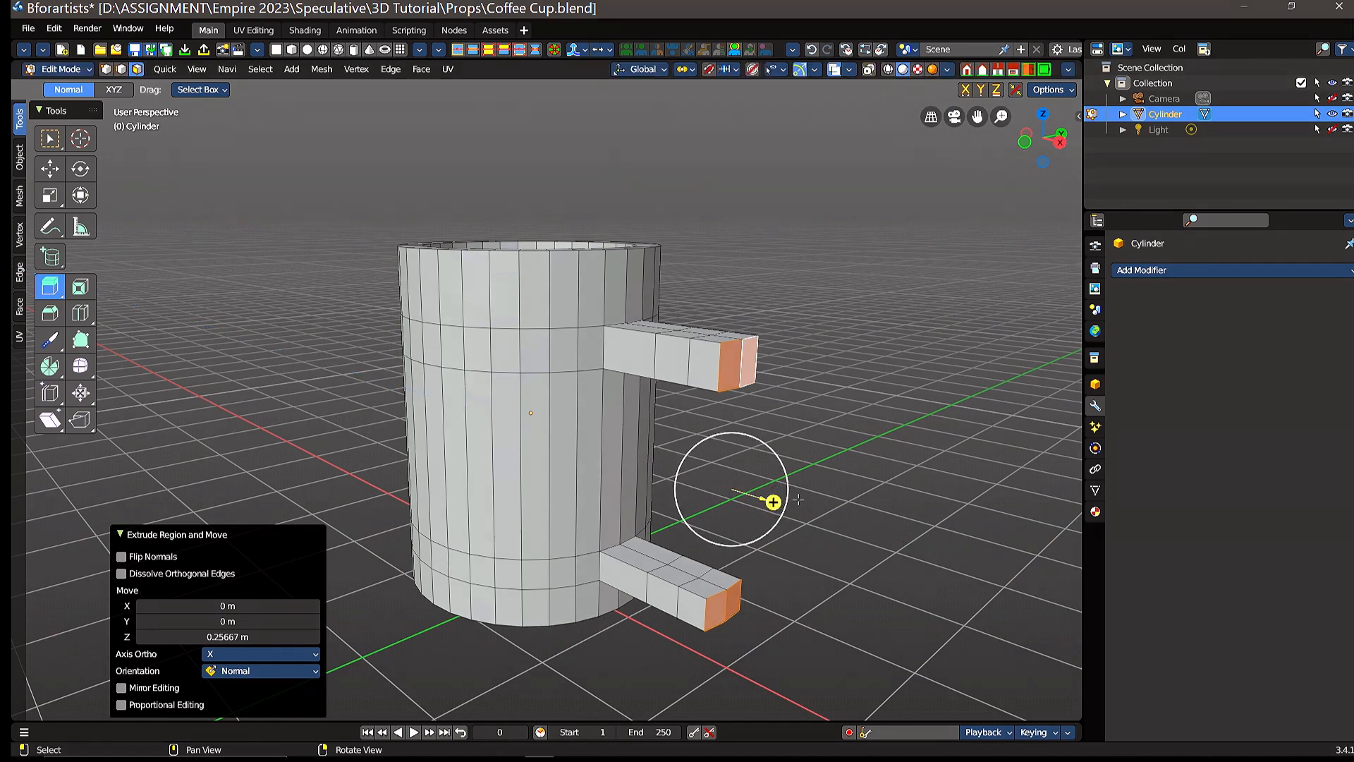
Step: Move the end faces of both handle arms outward about 0.085 m along X
right_click_drag(779, 488, 855, 371)
middle_click_drag(854, 370, 818, 530)
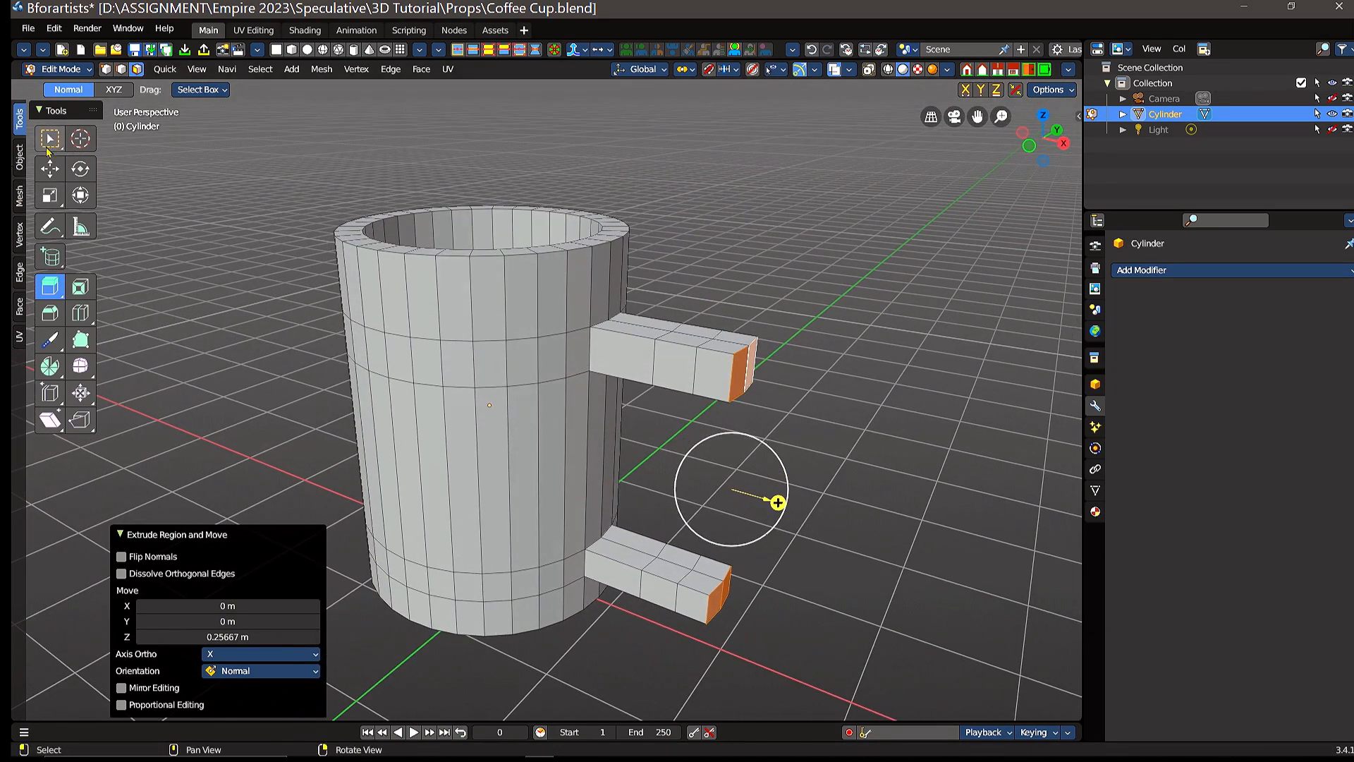
left_click(49, 168)
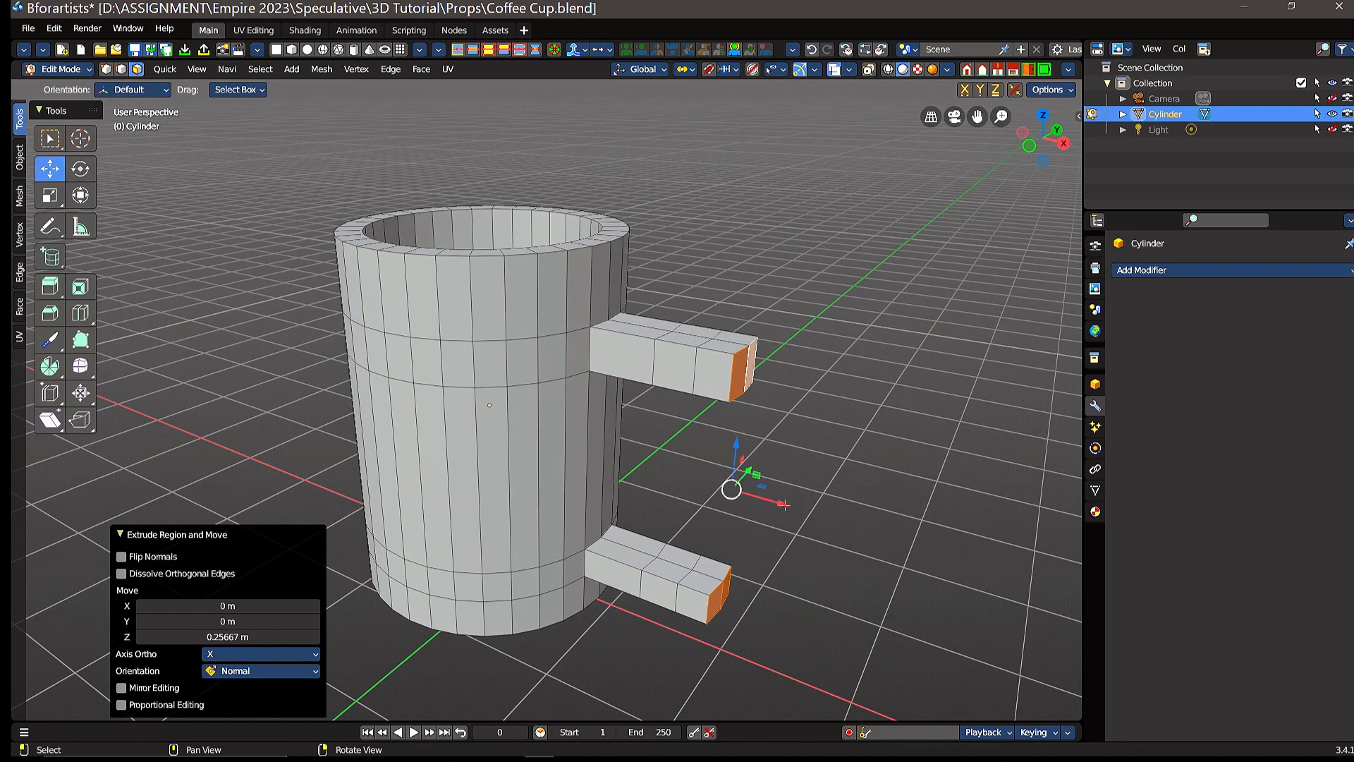
left_click_drag(785, 505, 798, 508)
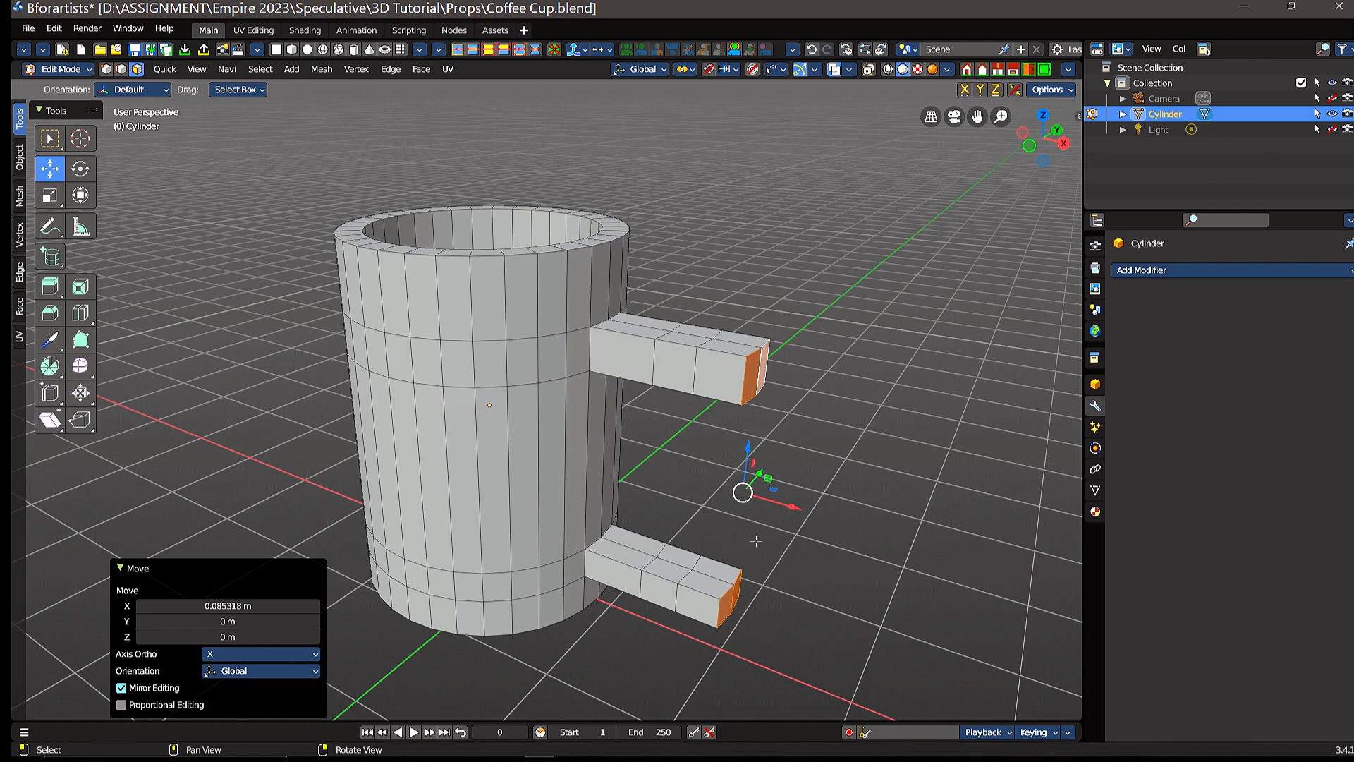
Step: Select the two underside faces of the outermost segment on the upper handle arm
middle_click_drag(743, 533, 703, 400)
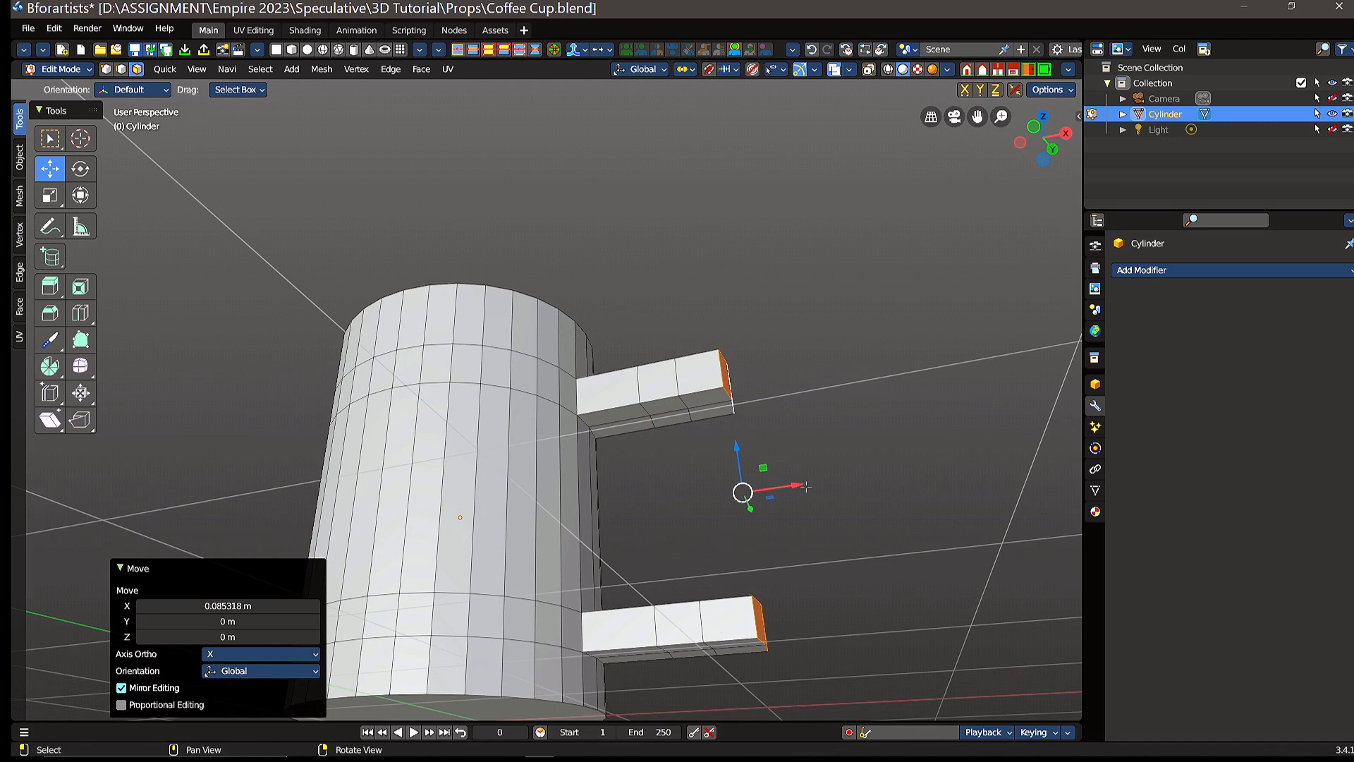
middle_click_drag(806, 486, 715, 394)
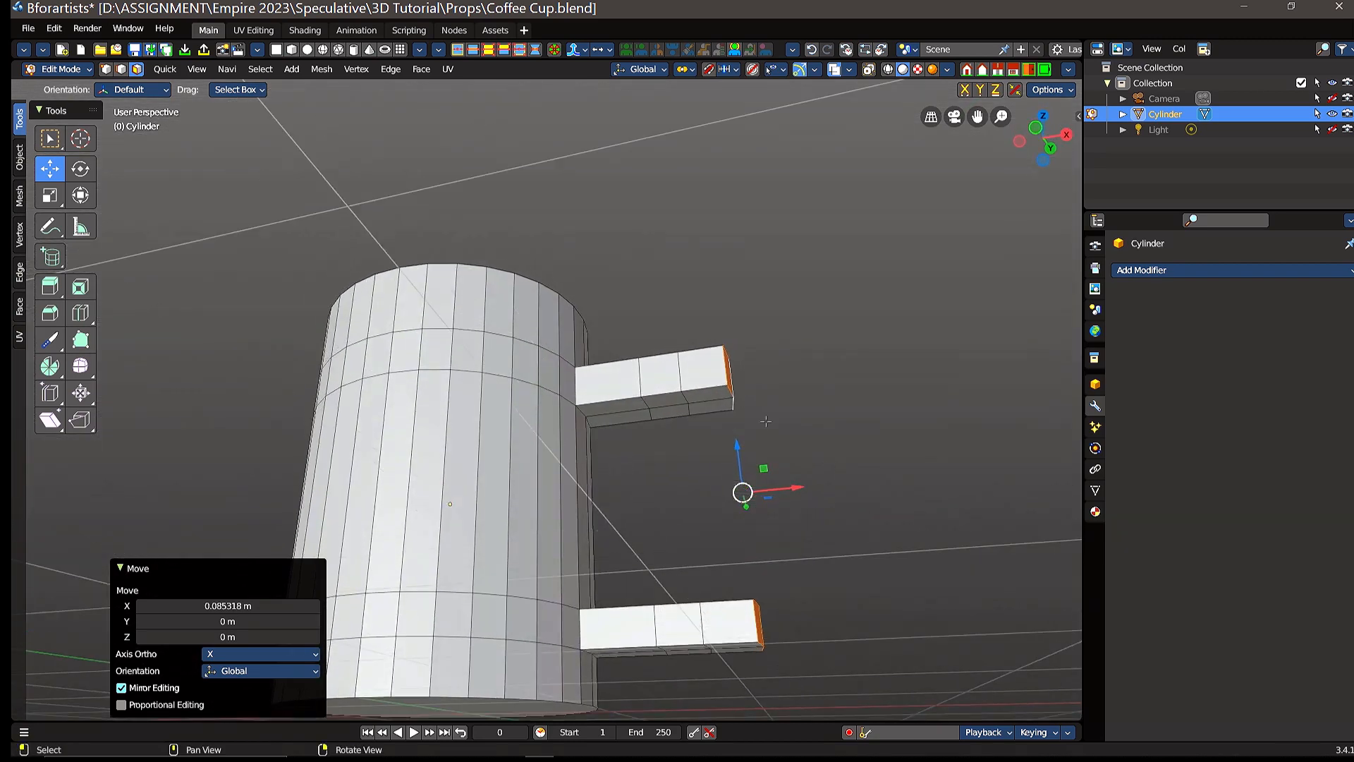
left_click(712, 392)
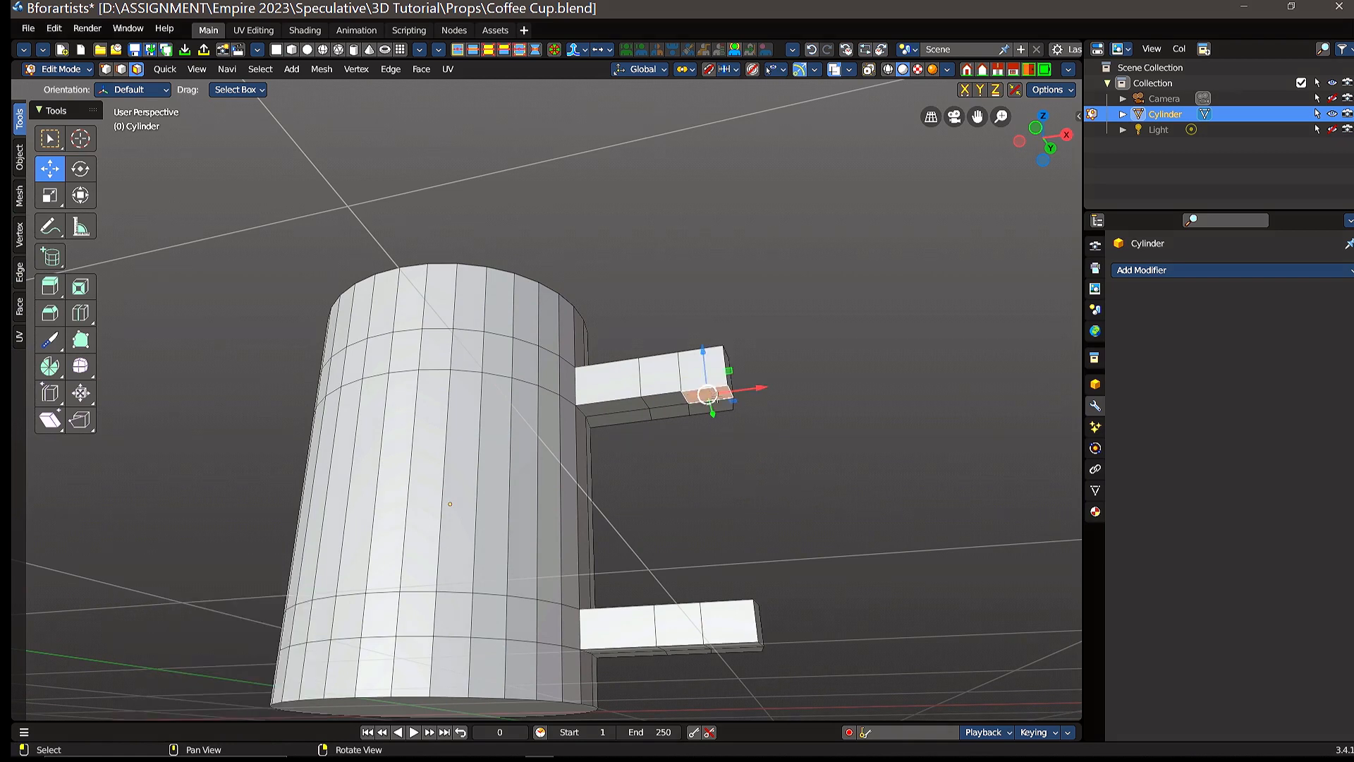
middle_click_drag(780, 476, 741, 388)
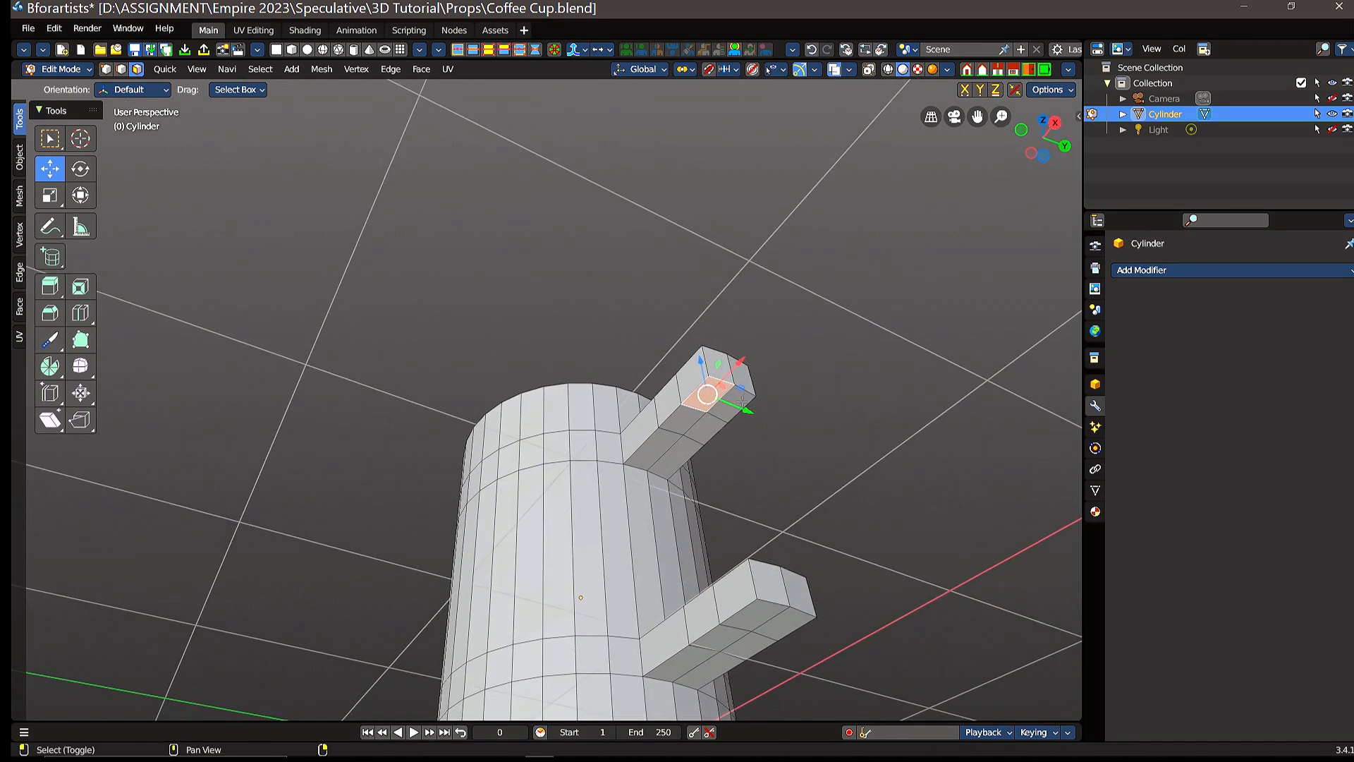
middle_click_drag(762, 467, 895, 606)
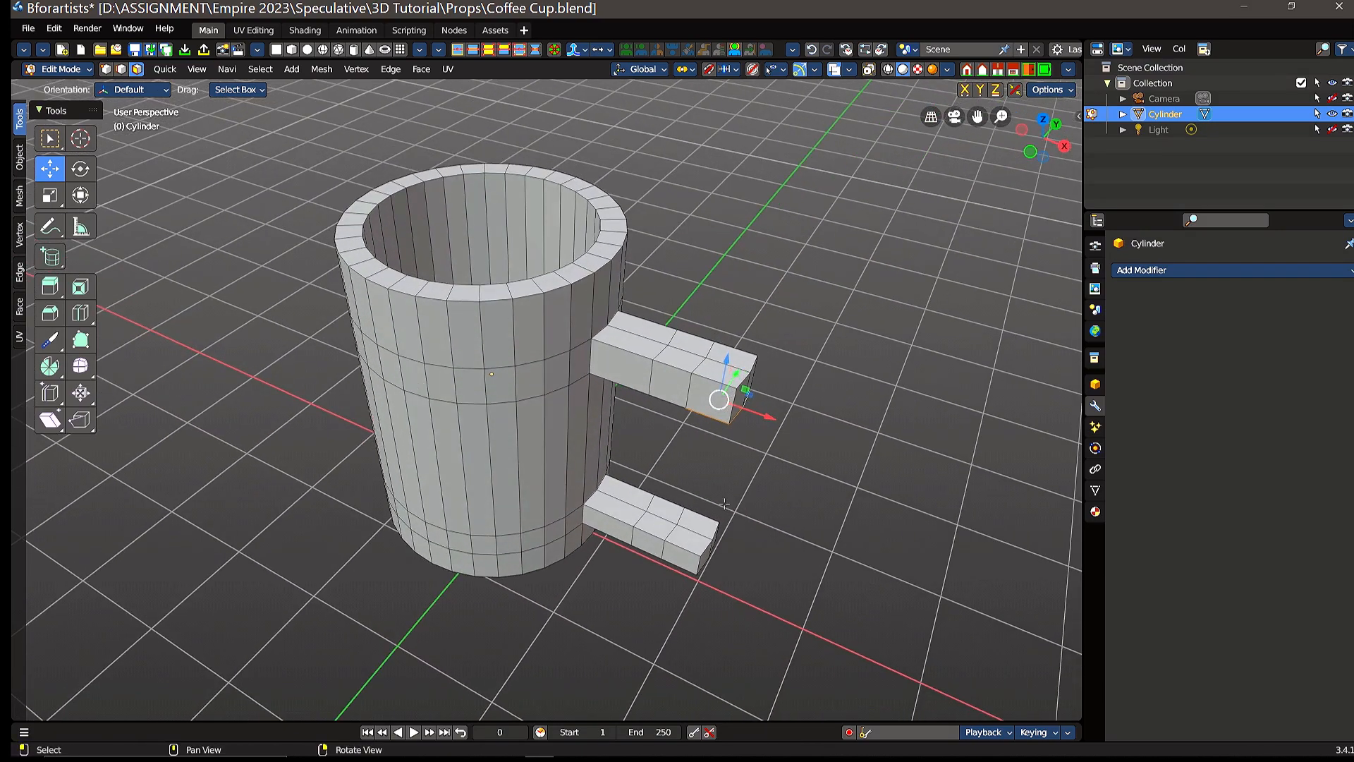
middle_click_drag(725, 503, 785, 450)
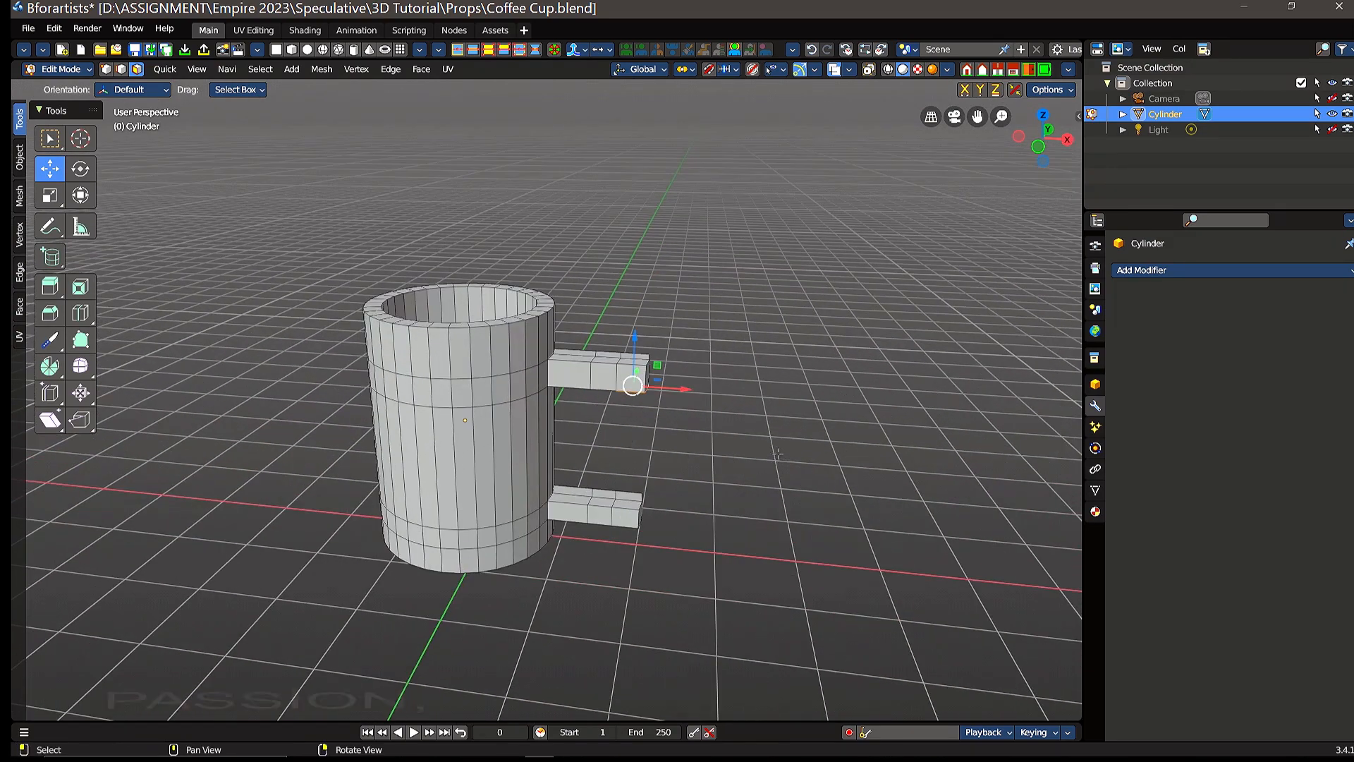
middle_click_drag(777, 453, 604, 433, "shift")
middle_click_drag(819, 459, 764, 436, "shift")
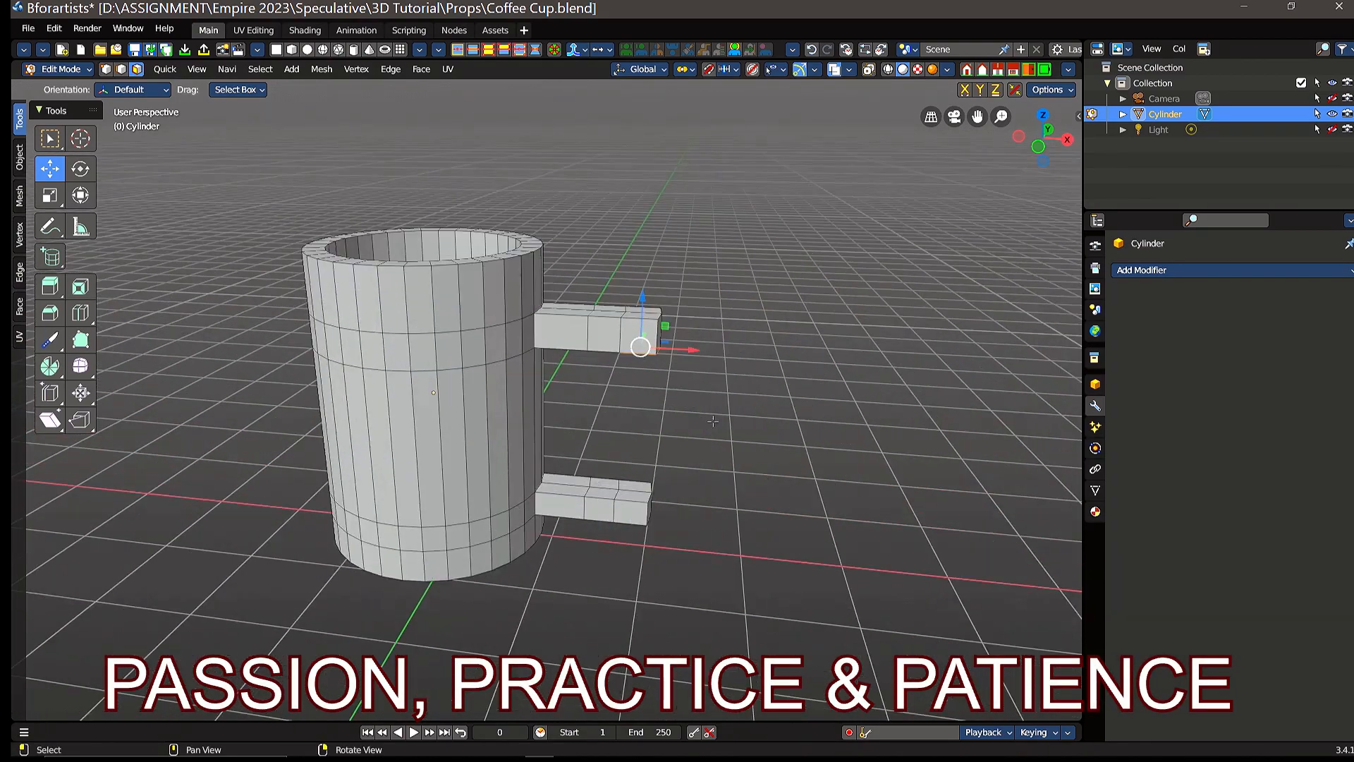
mouse_move(725, 422)
middle_mouse_down()
mouse_move(728, 480)
mouse_move(734, 367)
mouse_move(739, 466)
mouse_move(733, 373)
mouse_move(698, 447)
mouse_move(720, 358)
mouse_move(723, 426)
middle_mouse_up()
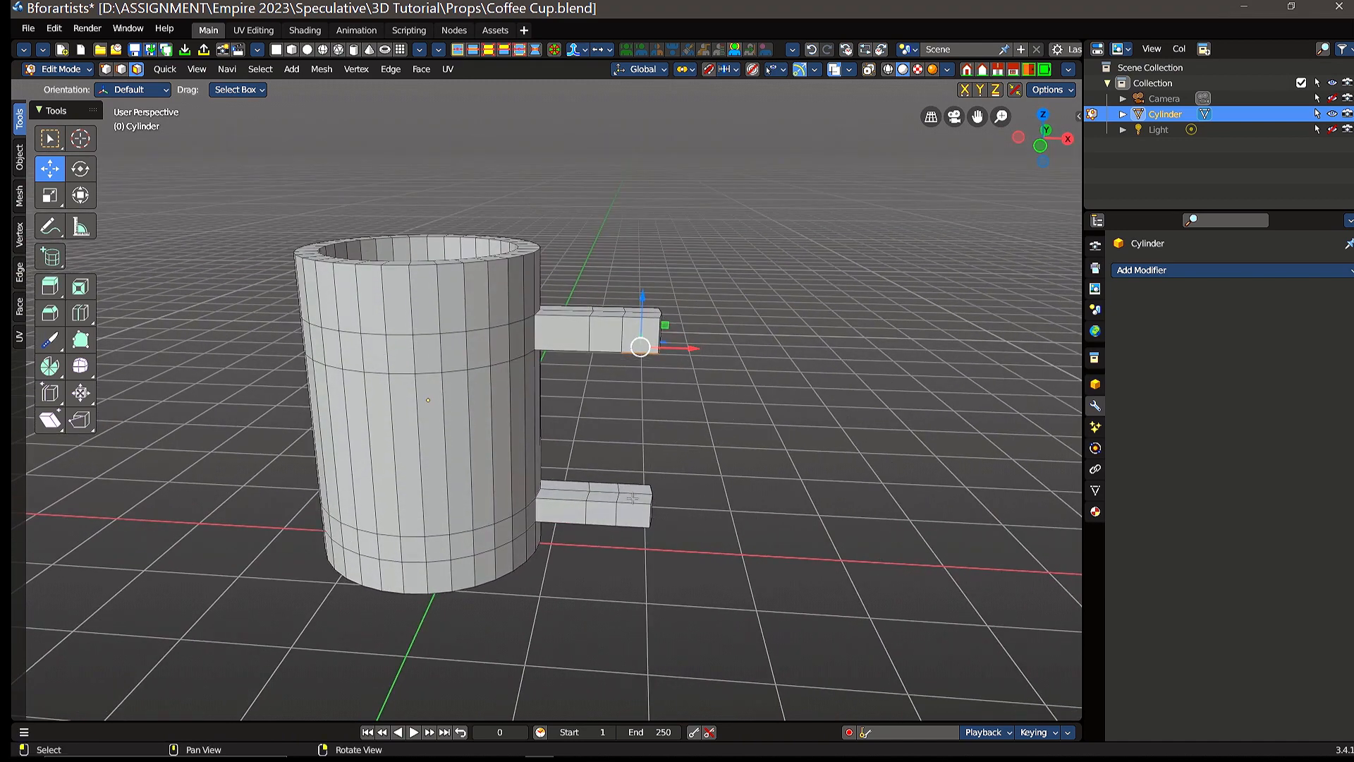
Step: Add the two top faces of the lower arm's outermost segment to the selection and bridge them to the upper arm's faces with 0 cuts
scroll(631, 499, "up", 3)
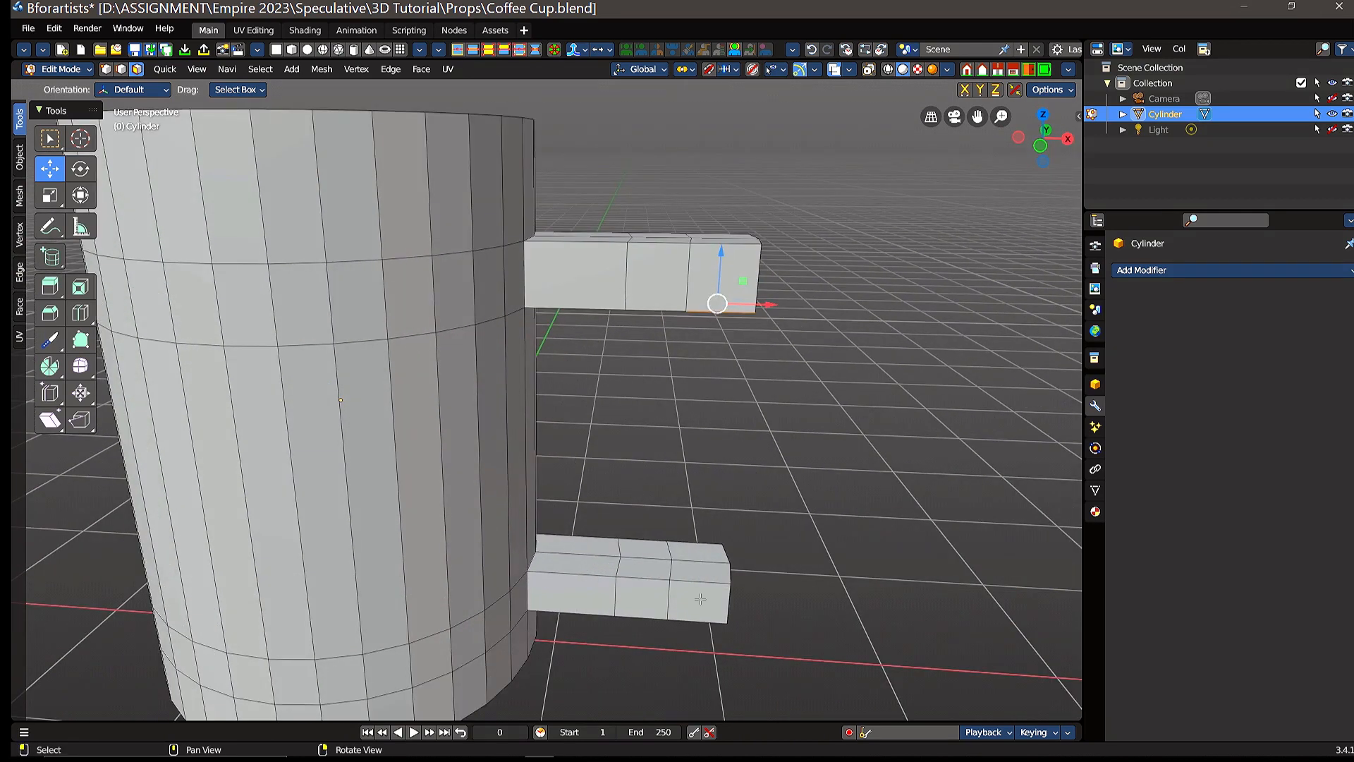
left_click(709, 570, "shift")
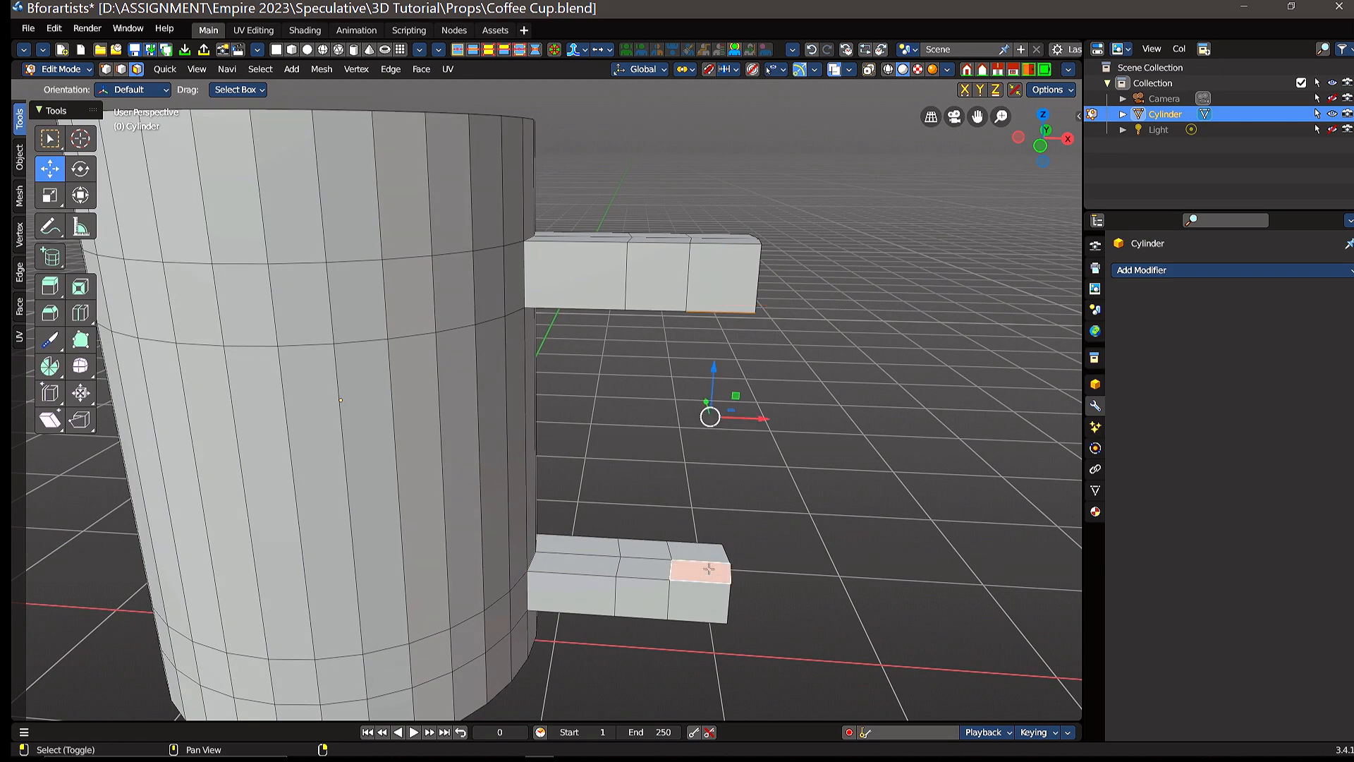
left_click(702, 550, "shift")
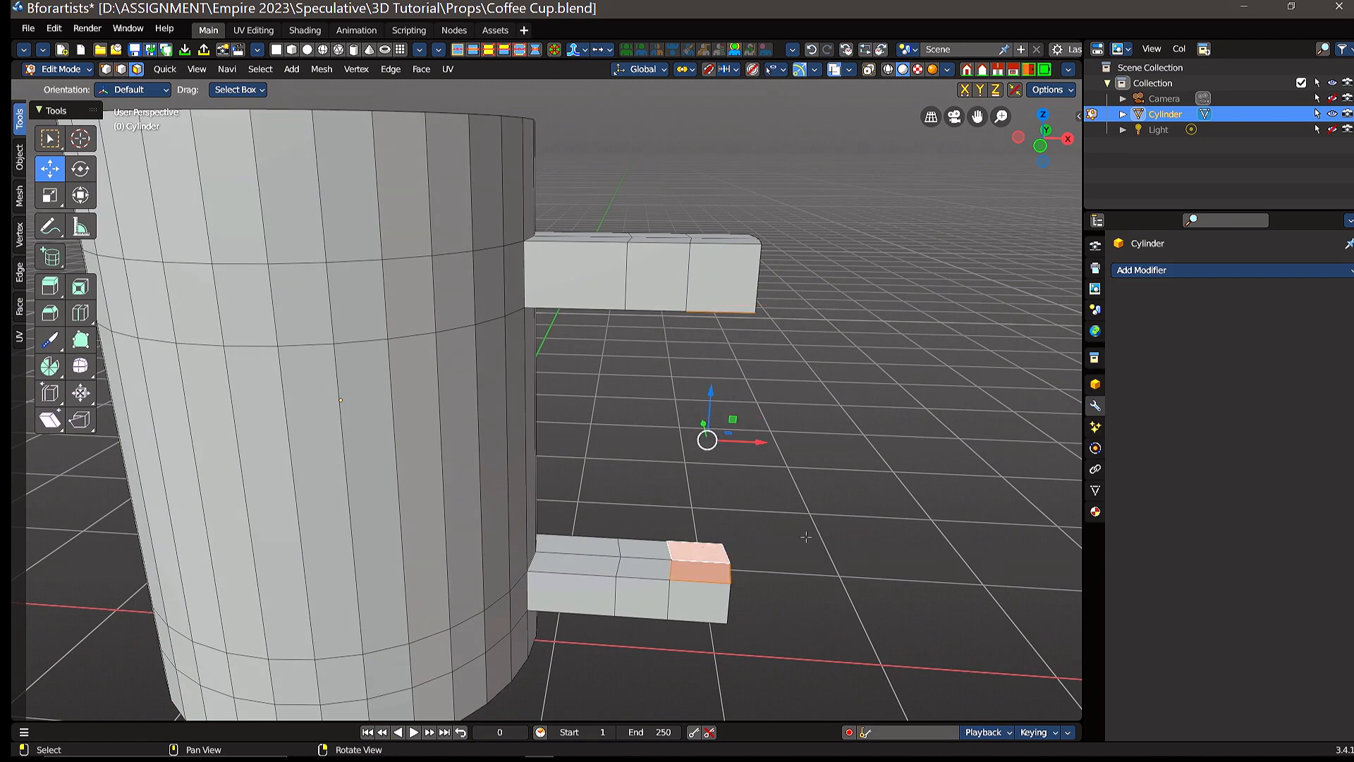
middle_click_drag(806, 537, 776, 529)
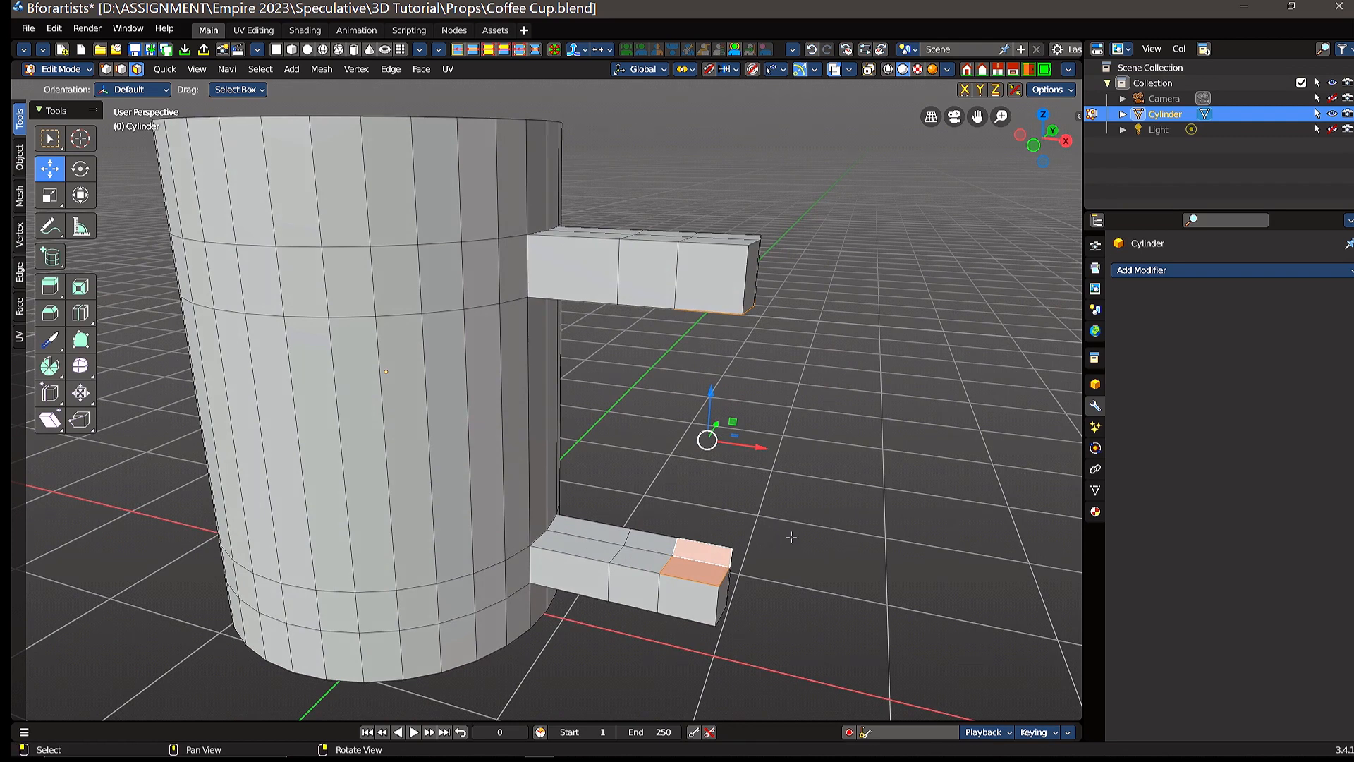
right_click(697, 549)
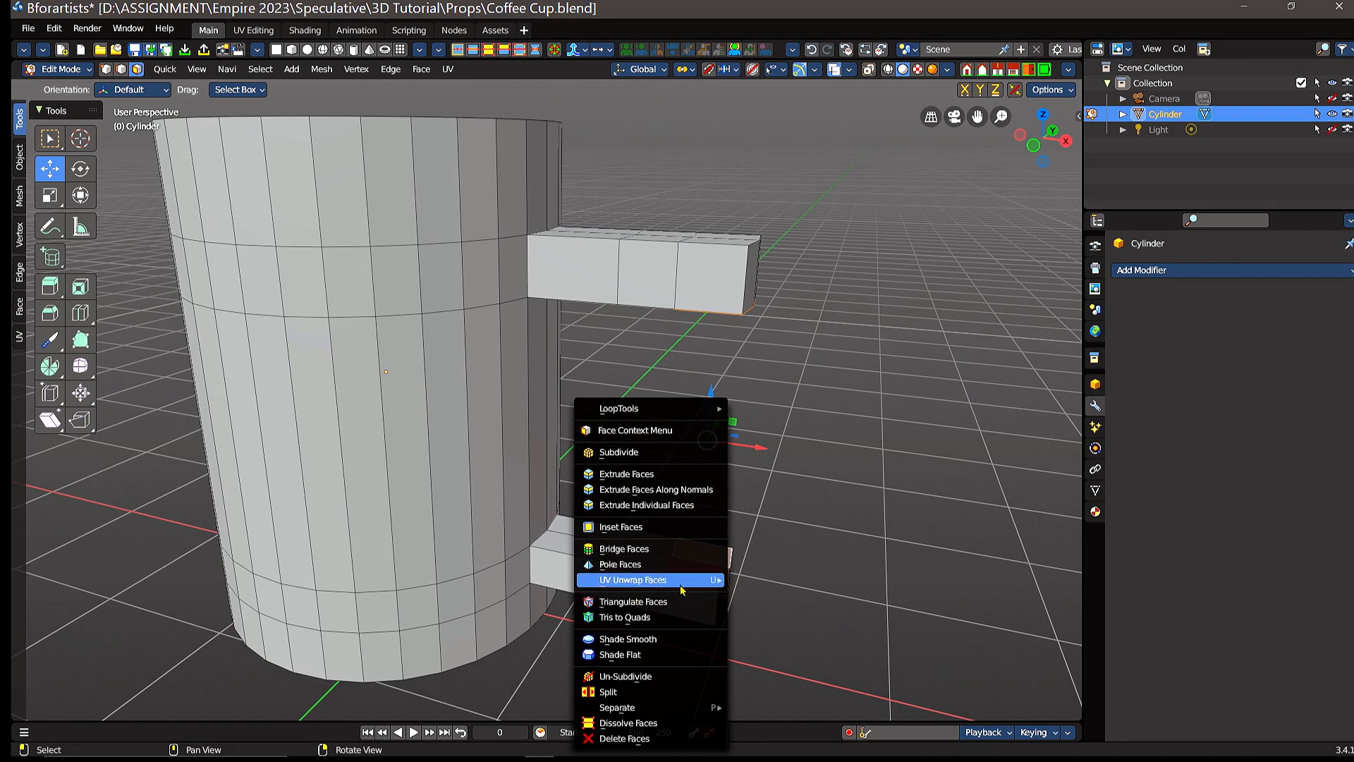
left_click(637, 553)
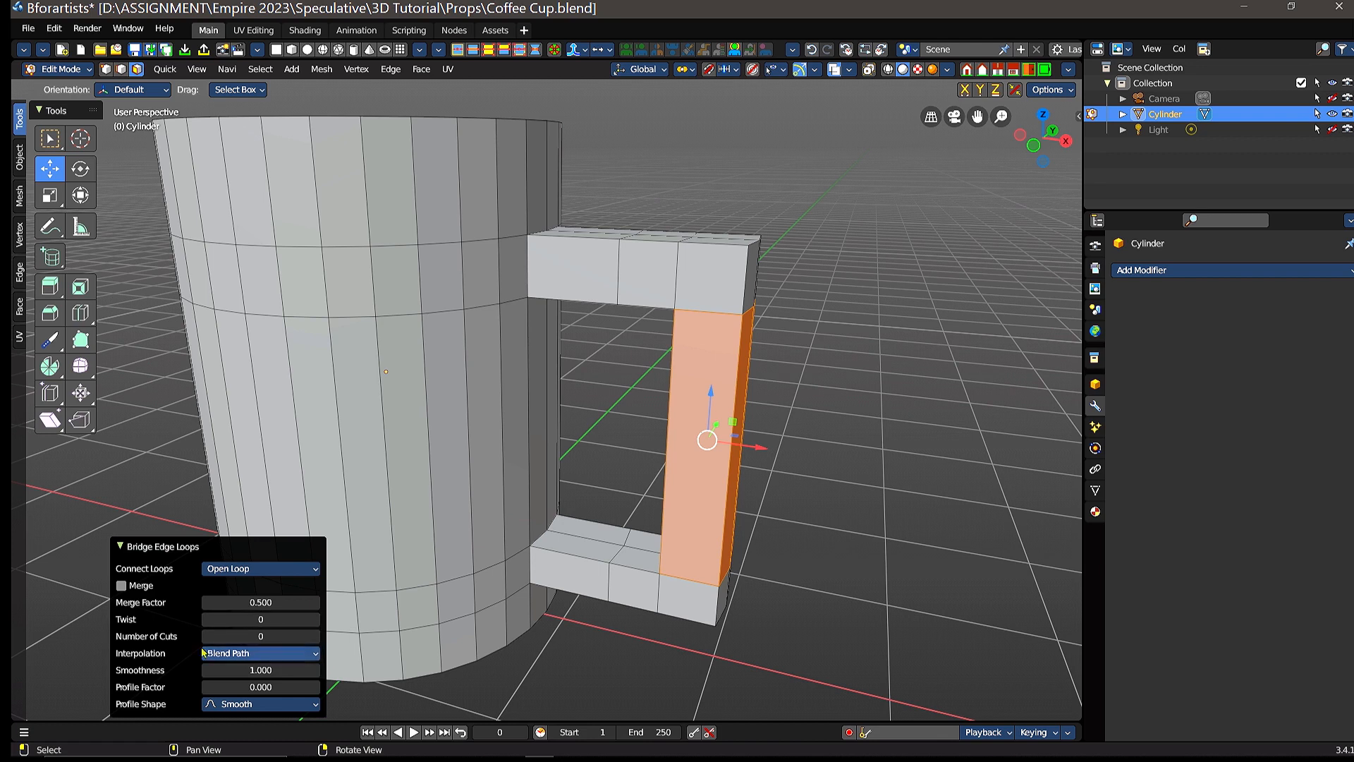
left_click(267, 636)
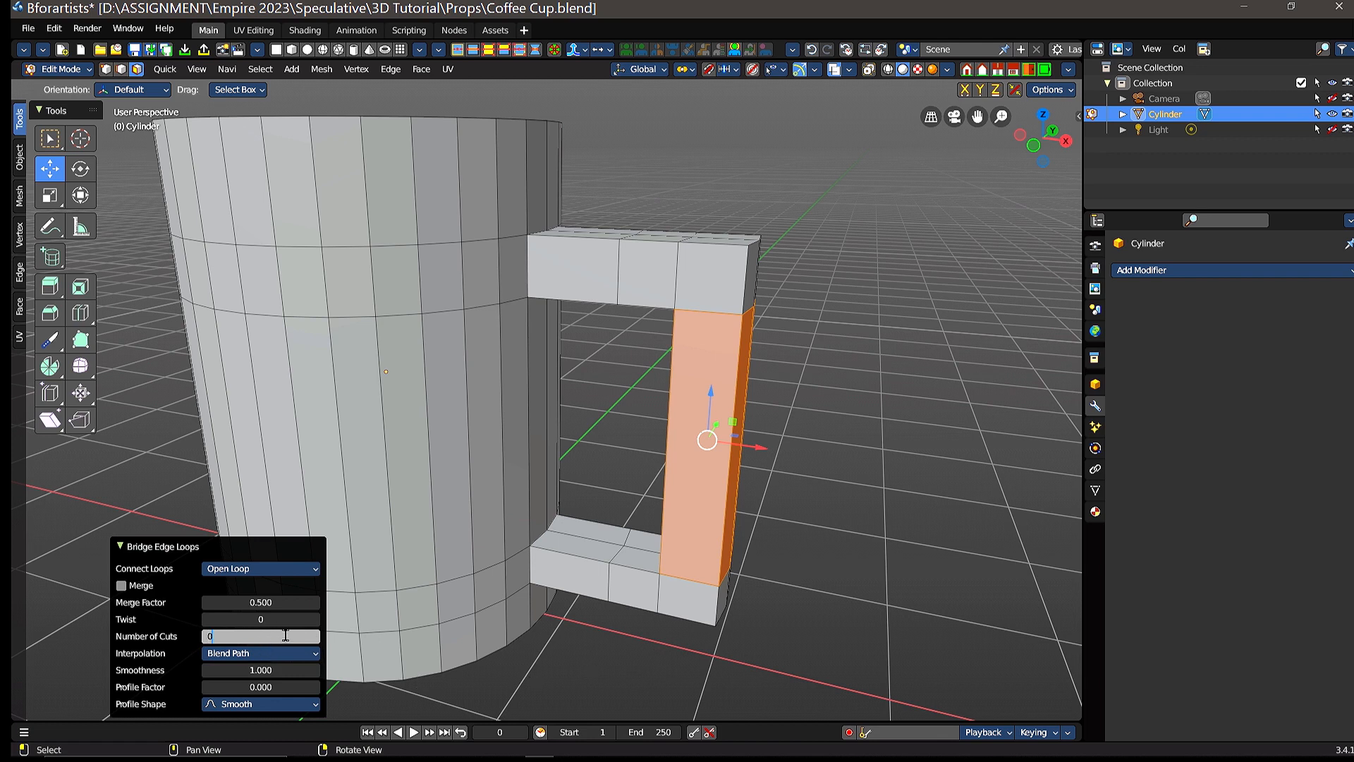
key("Return")
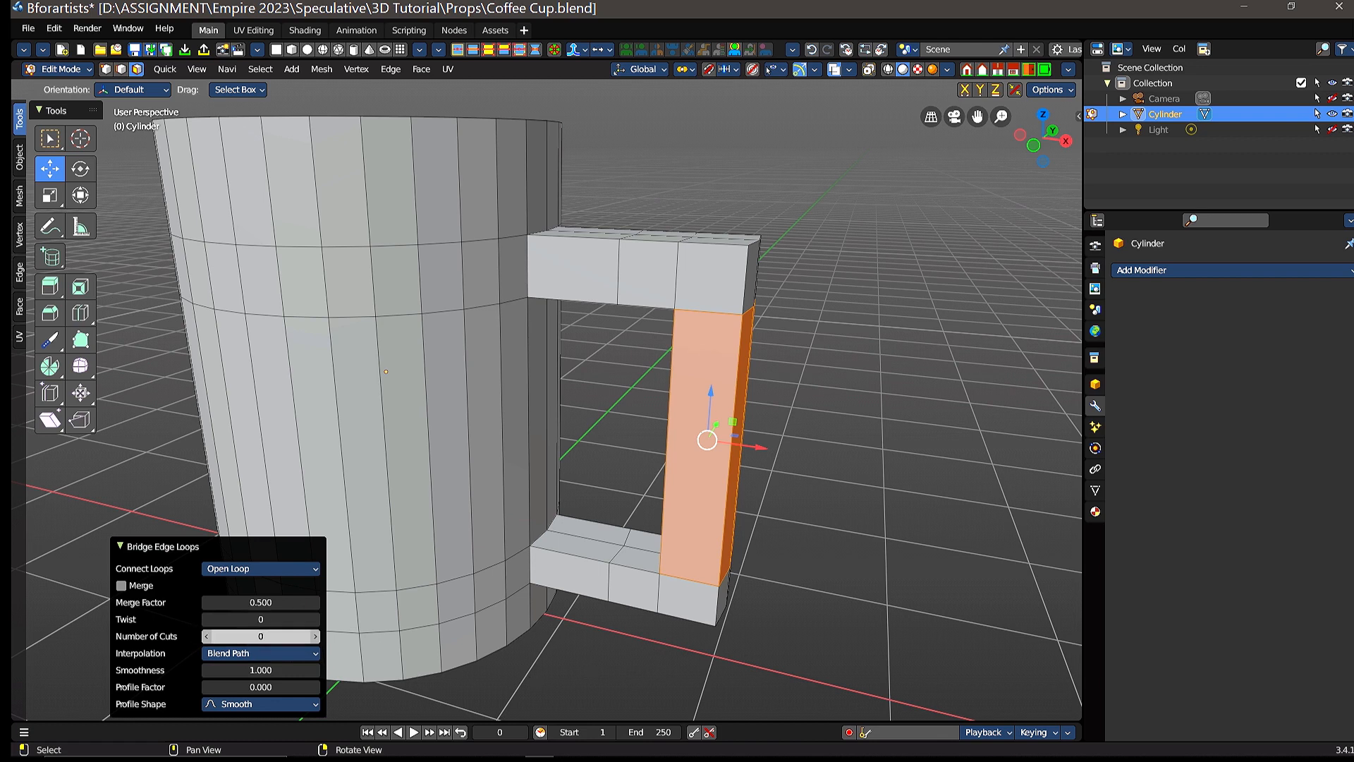
Step: Set the bridge between the upper and lower handle arms to 3 cuts and clear the face selection
mouse_move(261, 636)
left_mouse_down()
mouse_move(319, 636)
mouse_move(263, 637)
mouse_move(277, 637)
left_mouse_up()
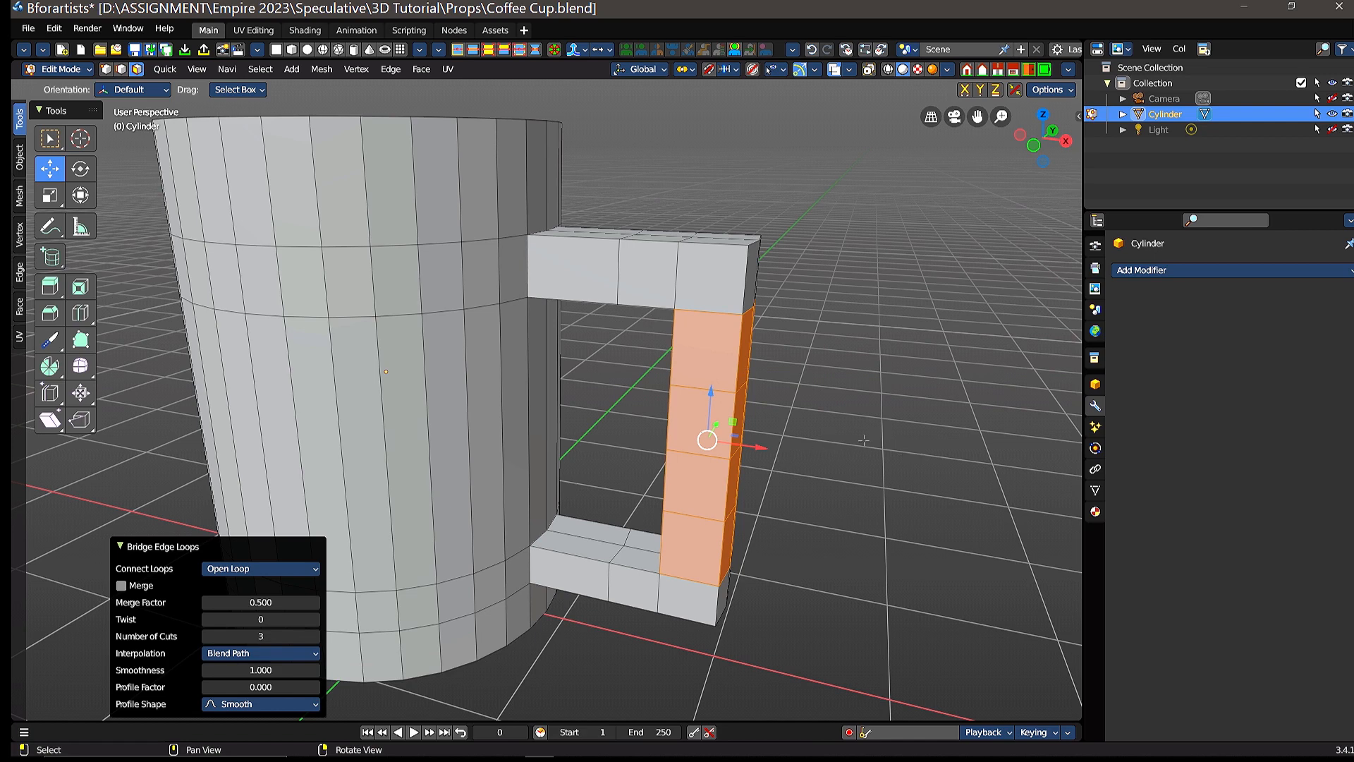
scroll(863, 440, "down", 3)
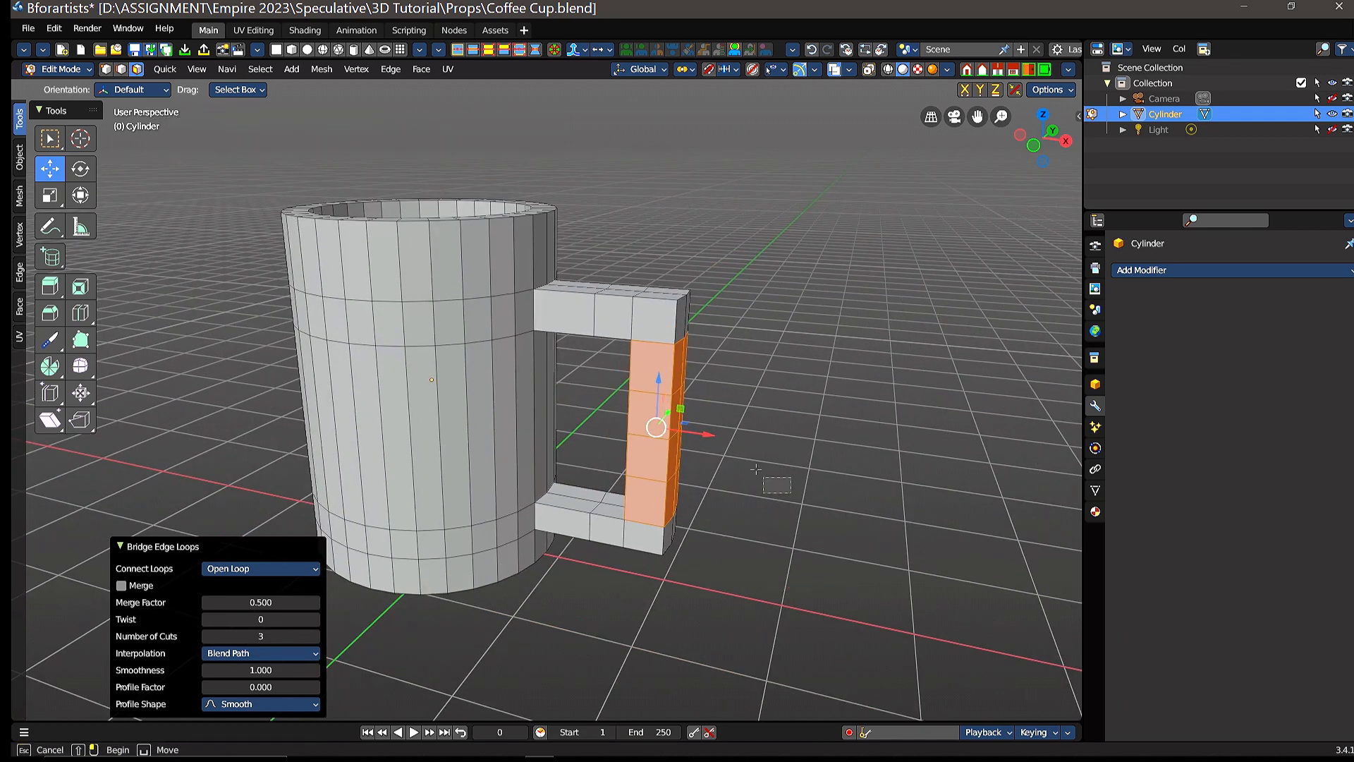
left_click(748, 457)
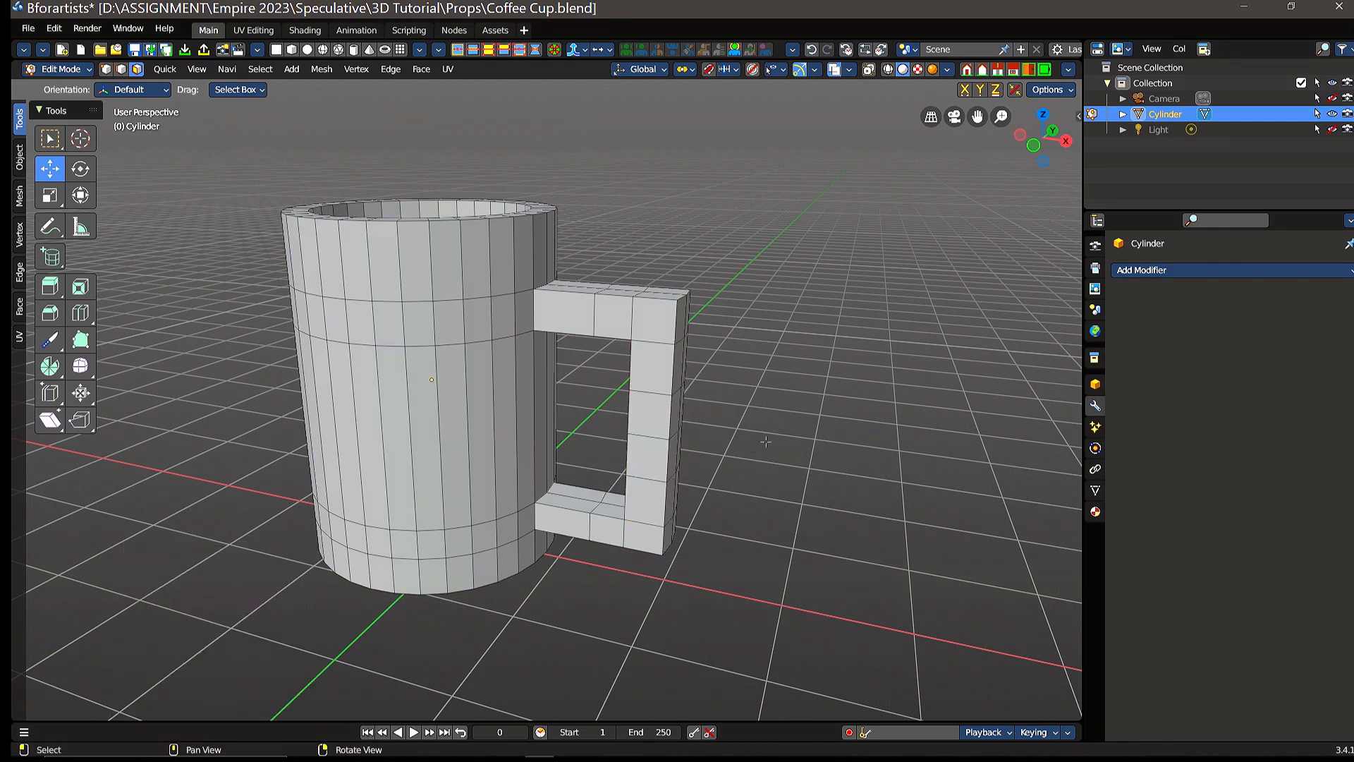
Step: Switch to Object Mode and examine the shape of the cup and its finished handle loop
middle_click_drag(765, 441, 832, 306)
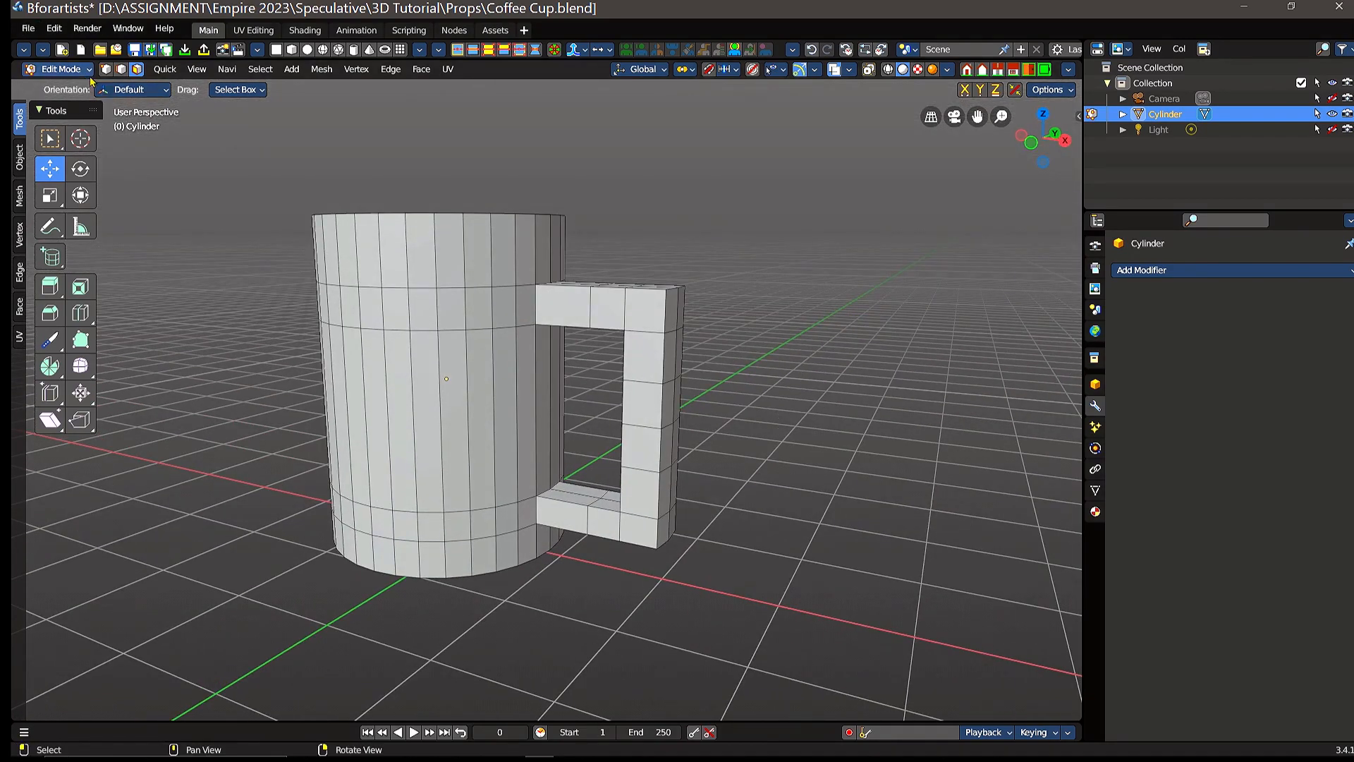
left_click(88, 70)
left_click(70, 88)
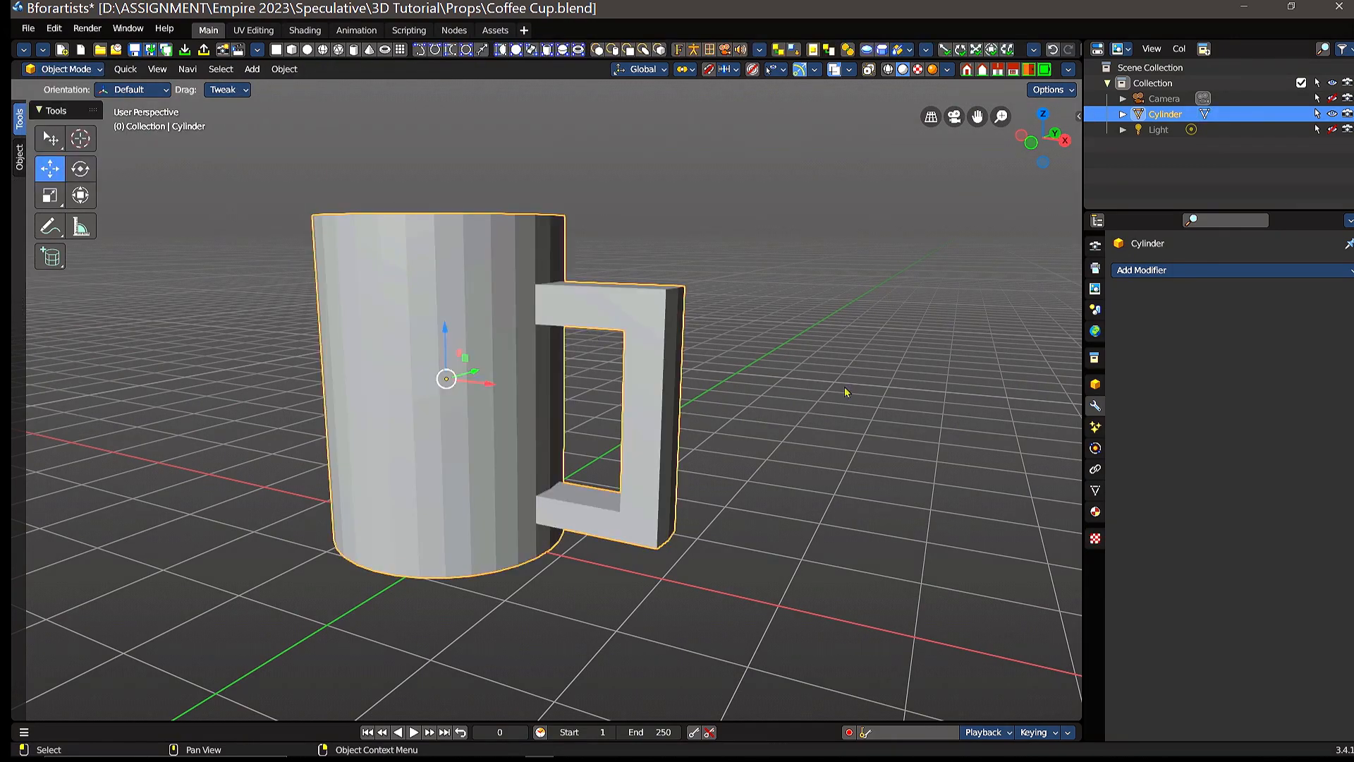
middle_click_drag(846, 392, 783, 423)
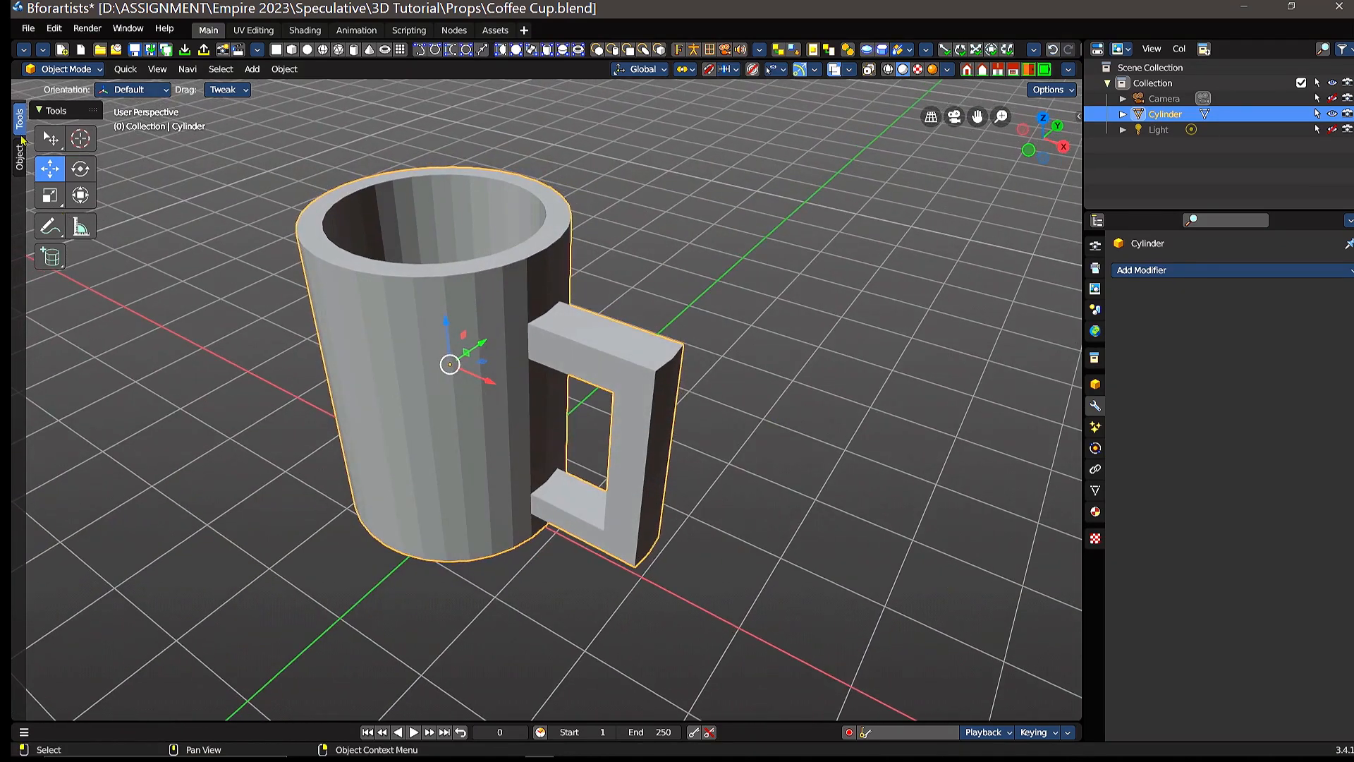
Step: Return to Edit Mode, select the whole cup mesh, and add a Subdivision Surface modifier with 4 viewport levels
left_click(67, 68)
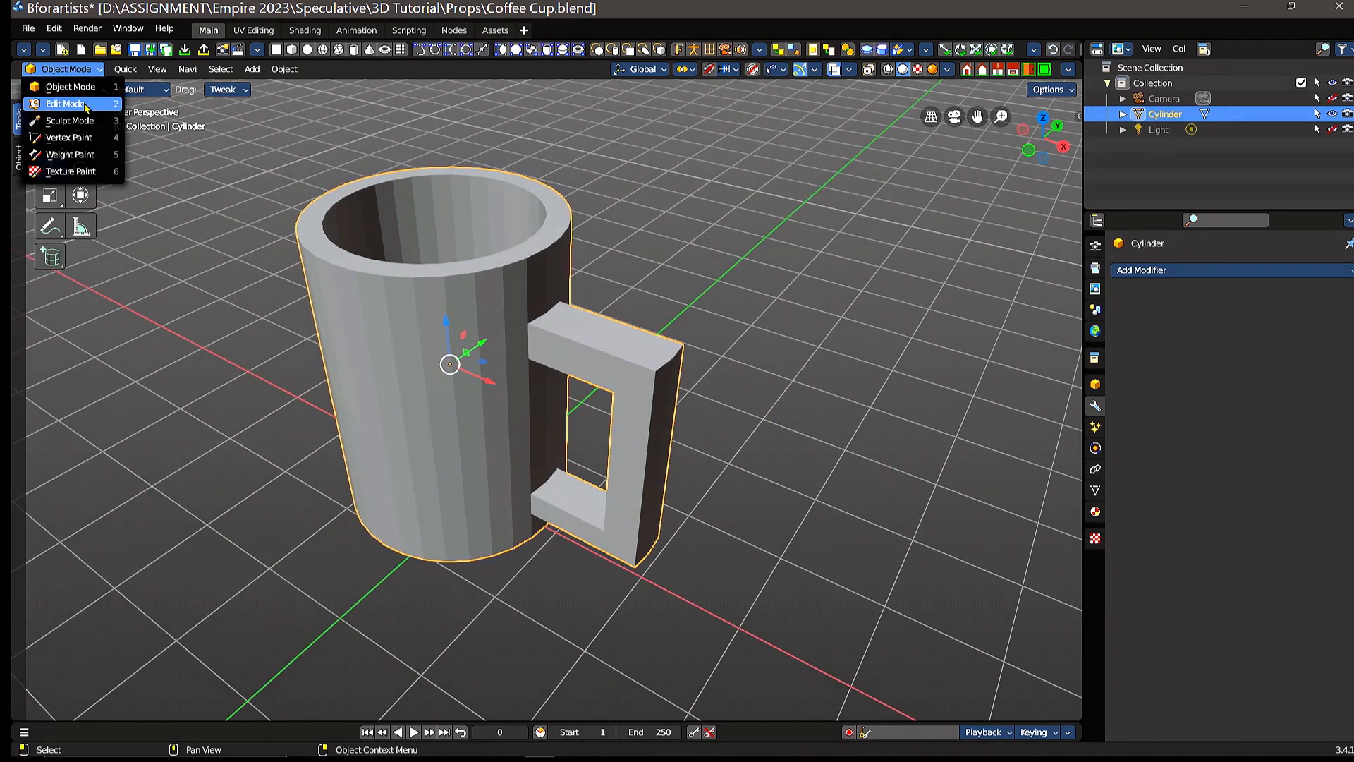
left_click(86, 106)
middle_click_drag(711, 401, 715, 284)
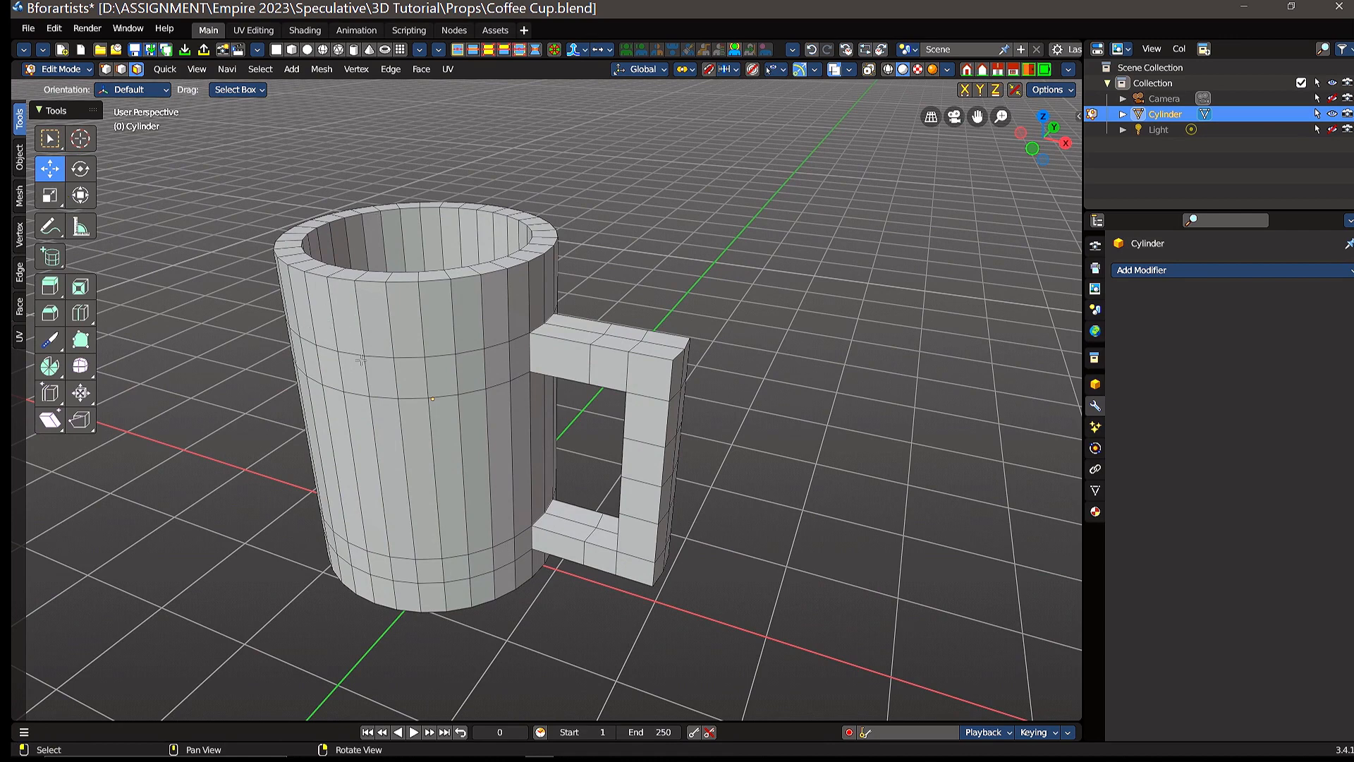
key("a")
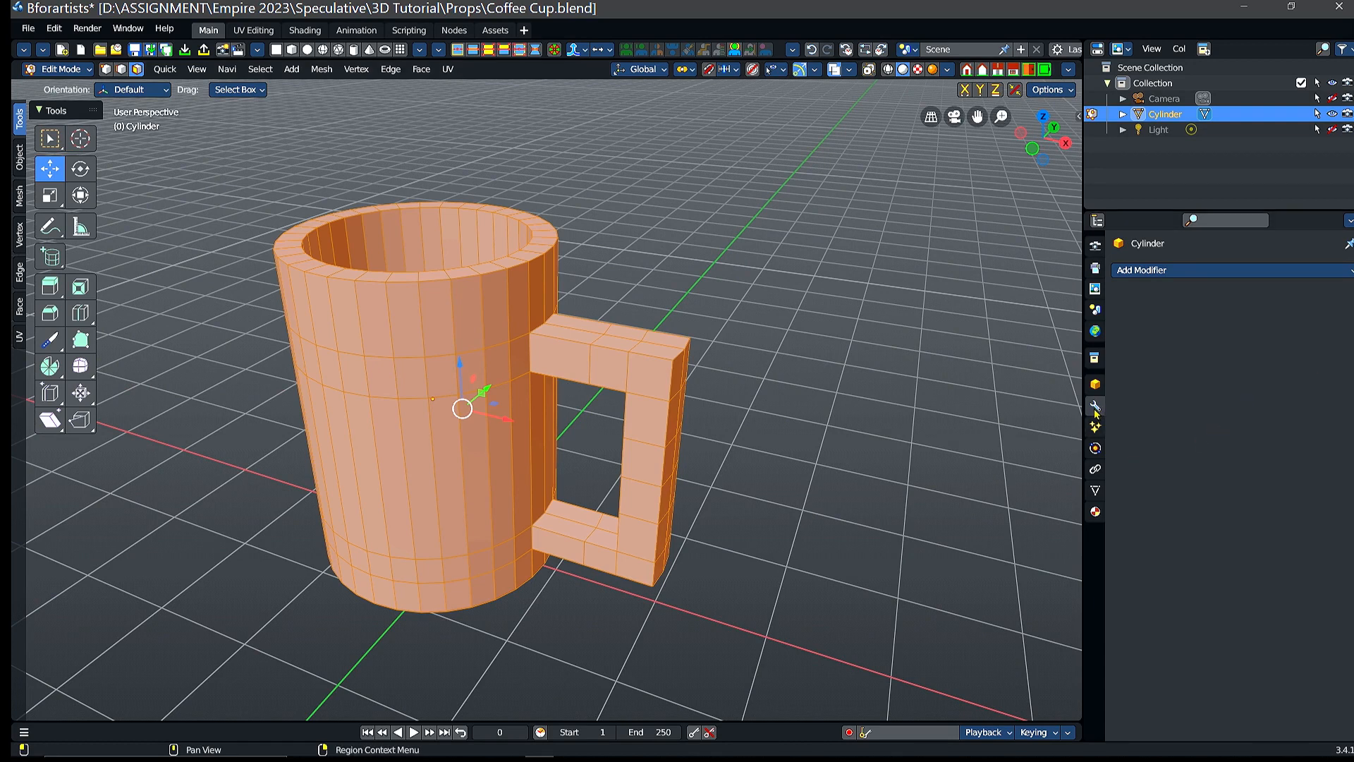
left_click(1185, 275)
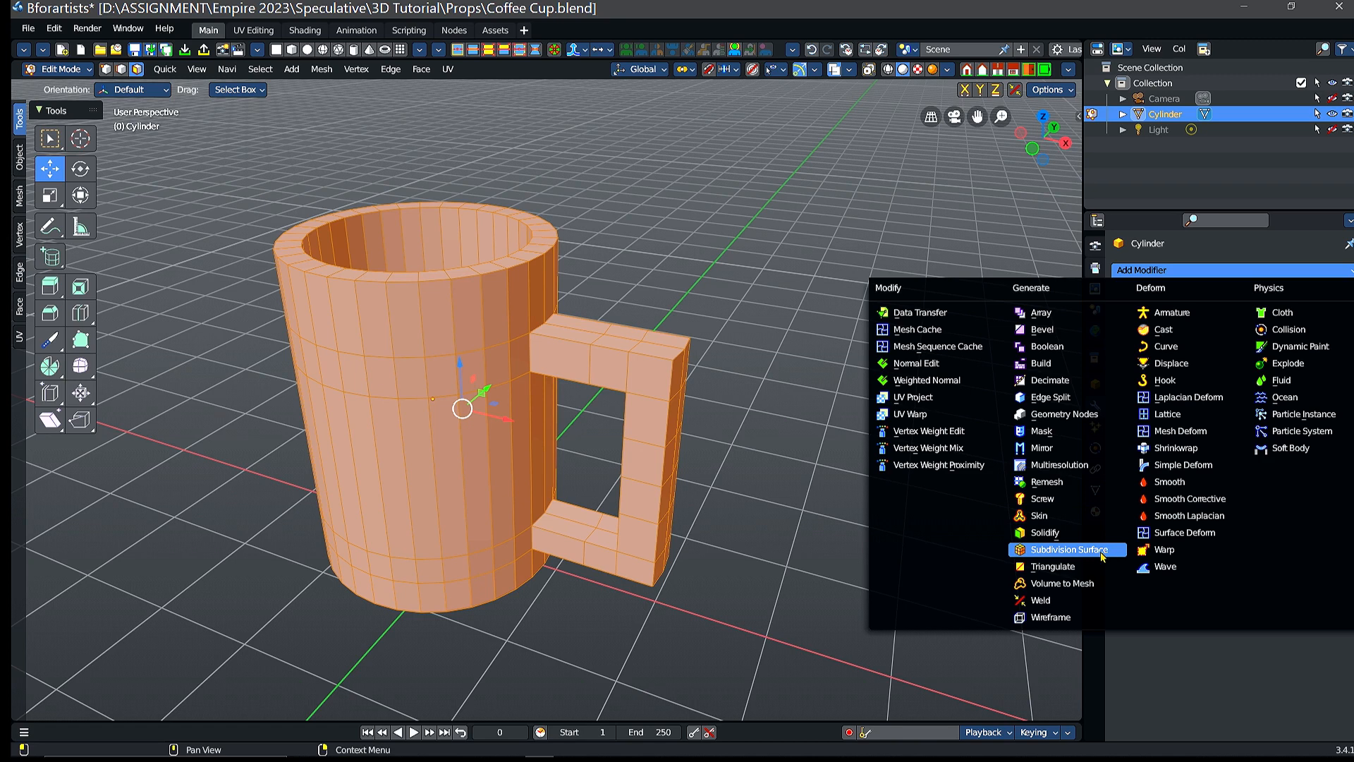
left_click(1052, 560)
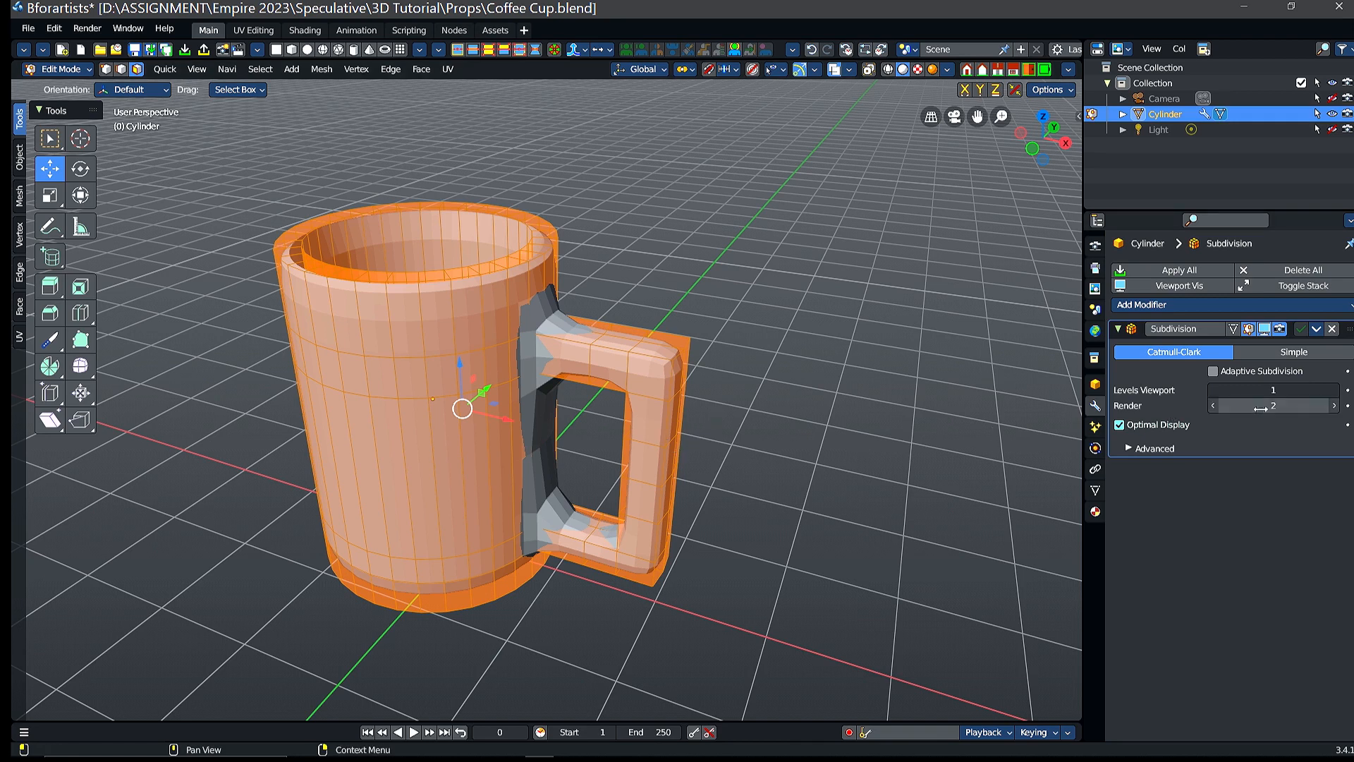
left_click_drag(1273, 390, 1291, 390)
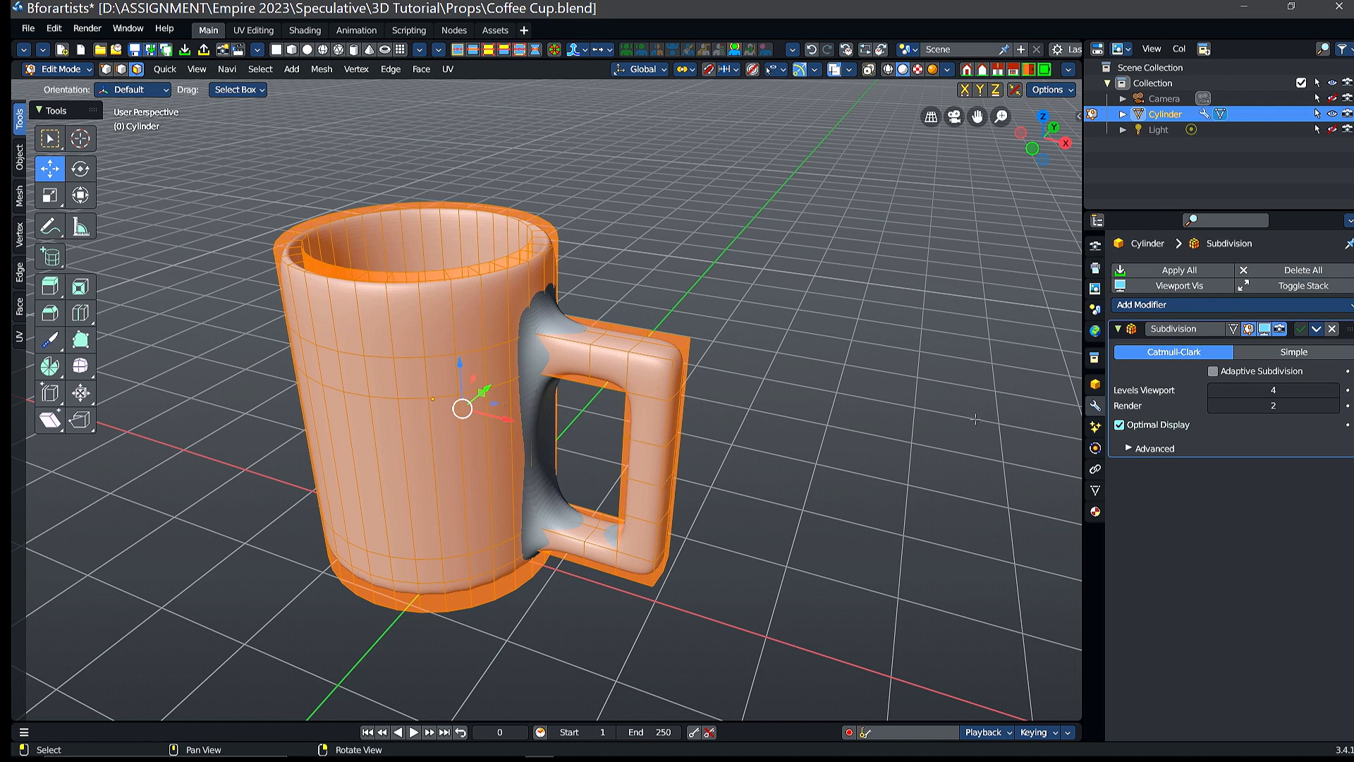
Step: Keep Adaptive Subdivision off, make the edit cage follow the subdivided surface, and deselect the mesh
left_click(1213, 372)
left_click(1214, 373)
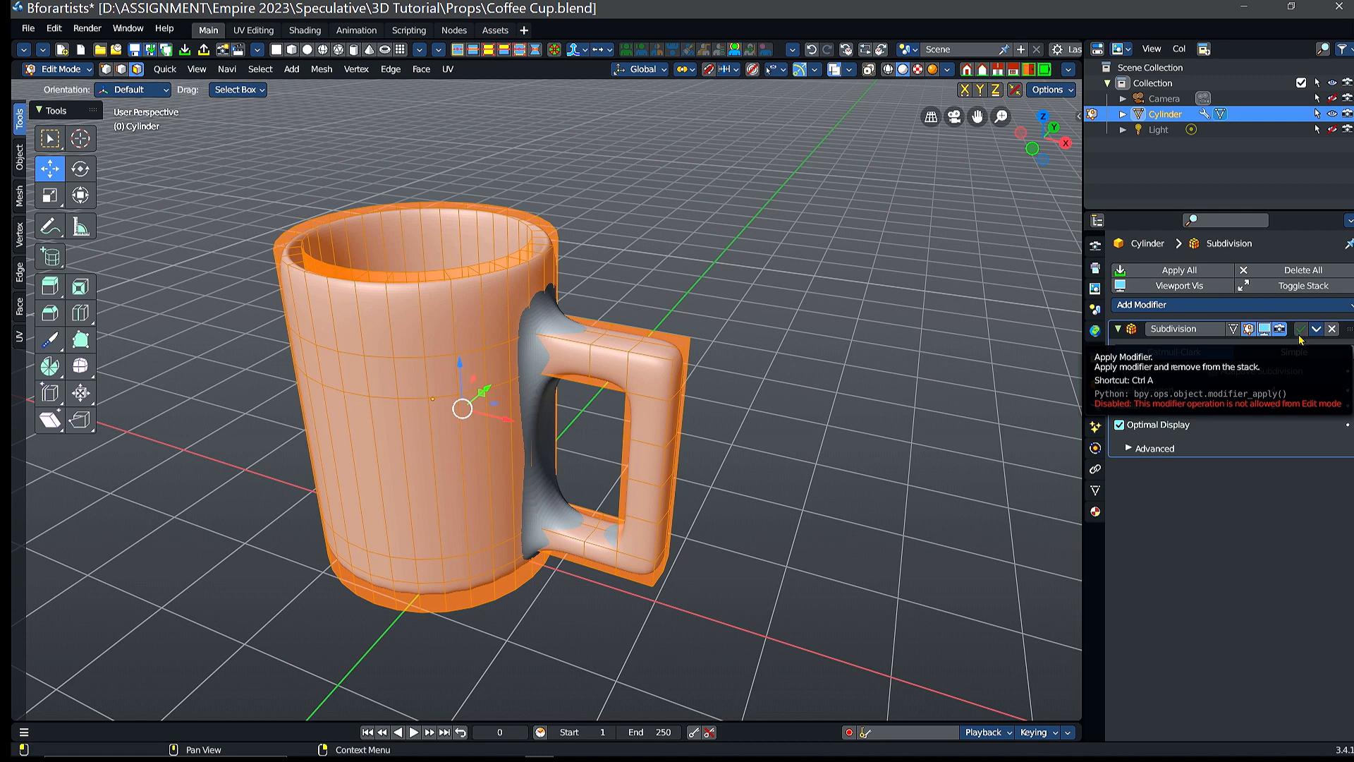
left_click(1233, 329)
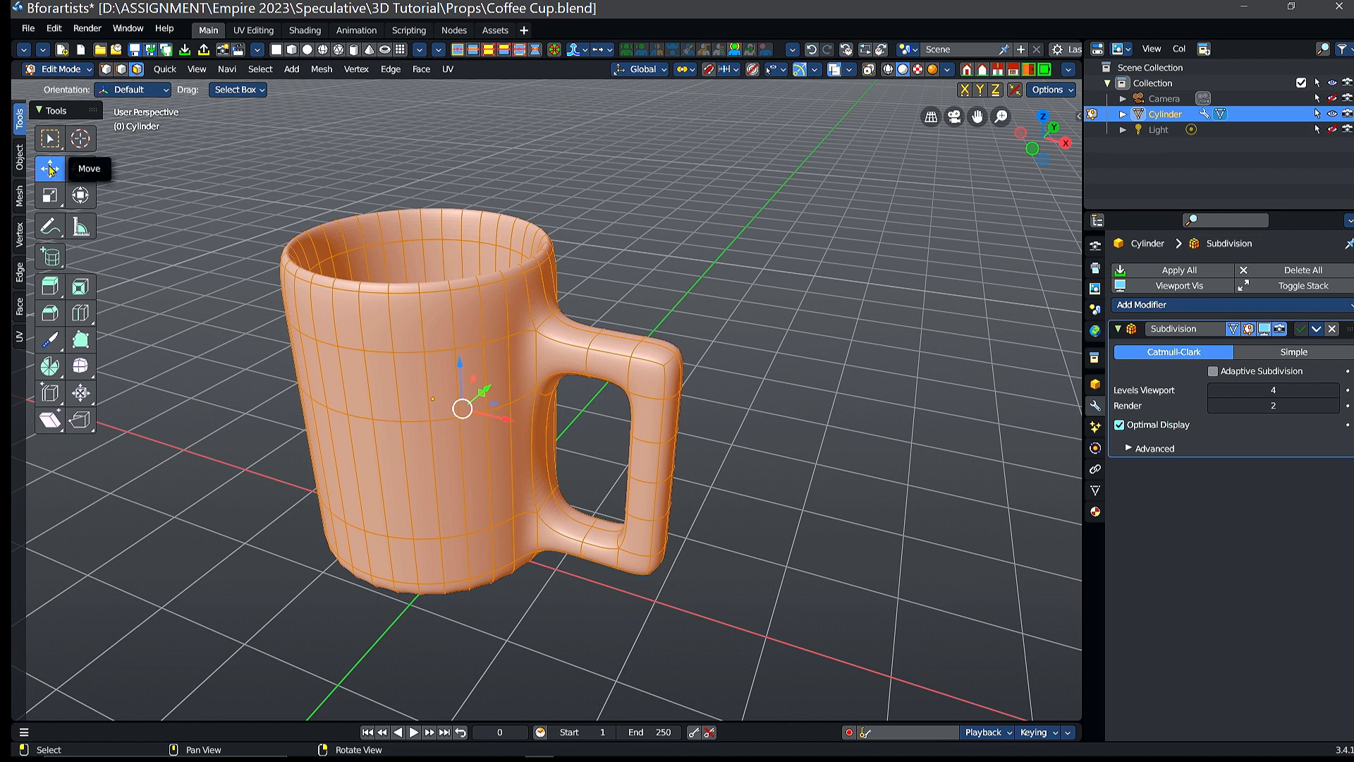
left_click(773, 390)
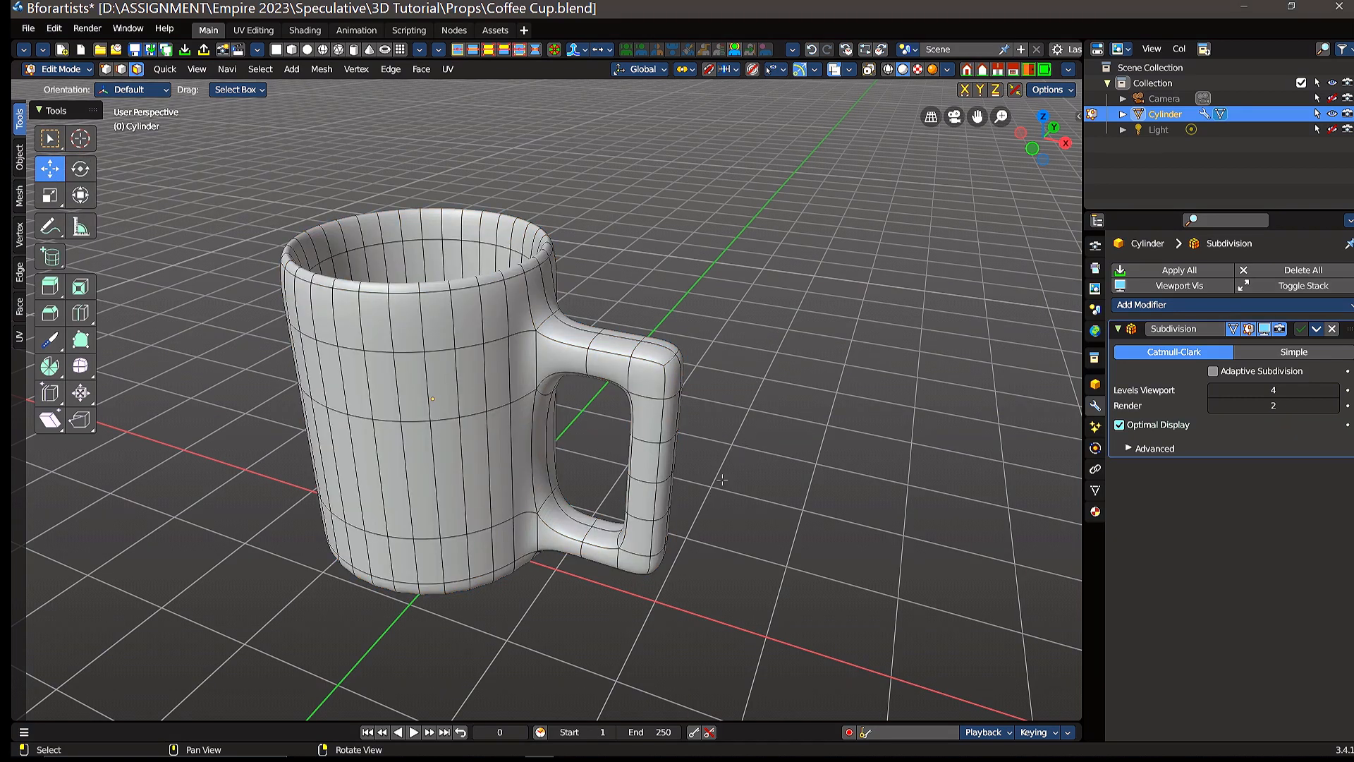
Step: Extrude the cup's outer bottom face downward about 0.496 m along its normal
middle_click_drag(723, 517, 756, 351)
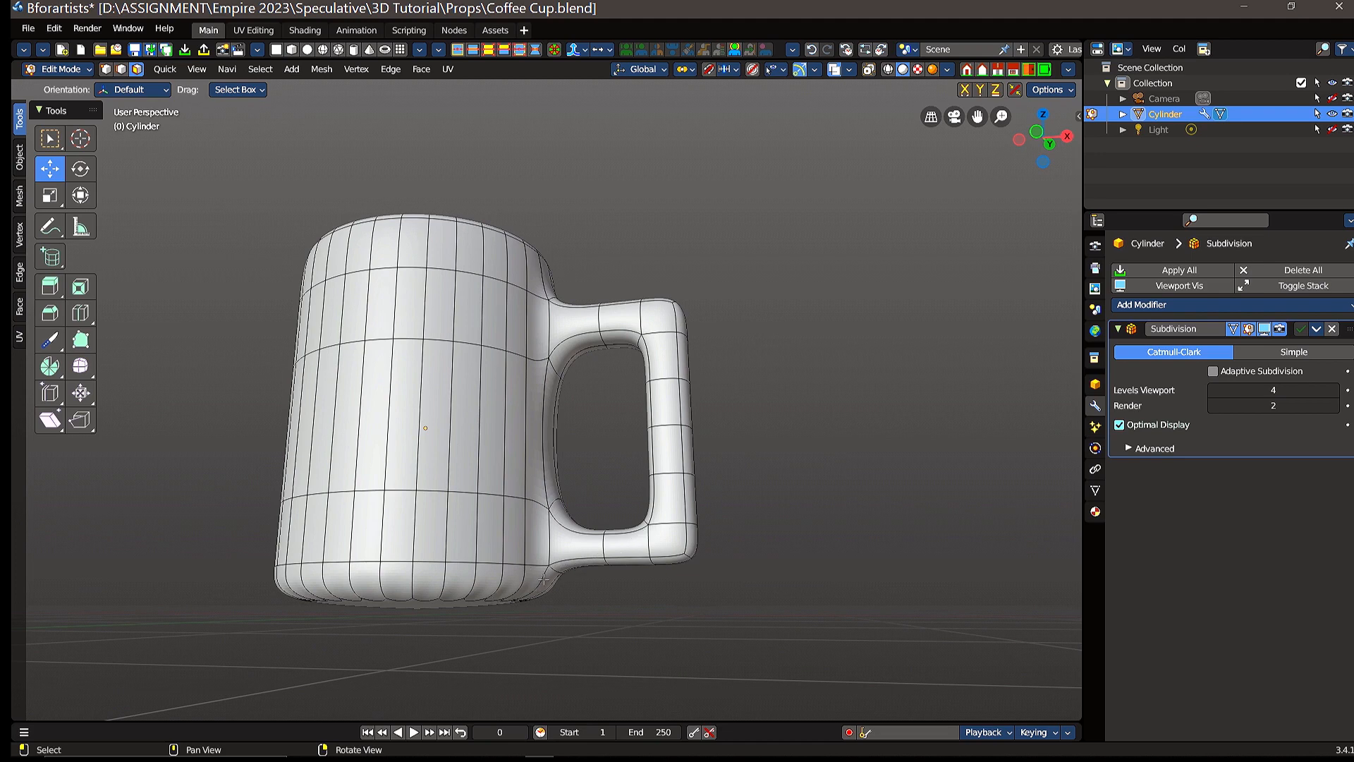
middle_click_drag(639, 594, 450, 500)
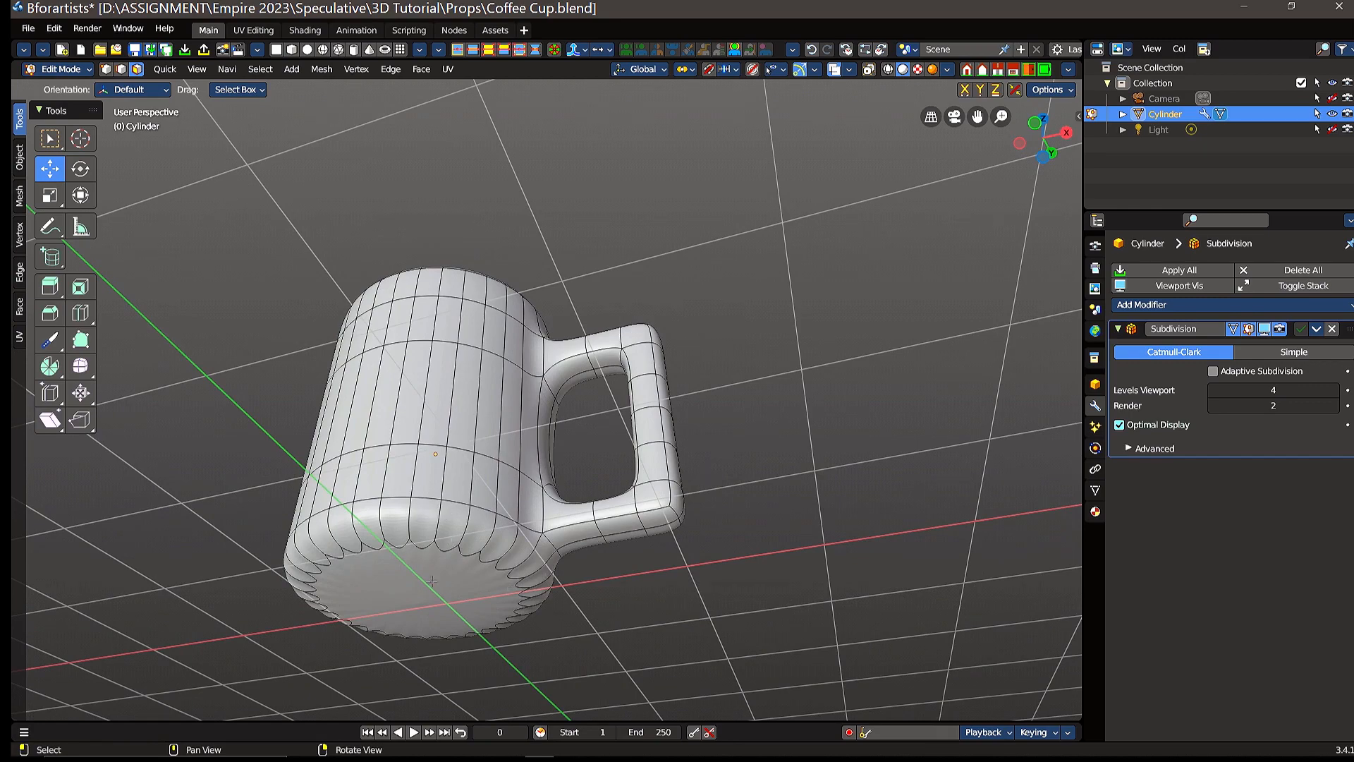
middle_click_drag(591, 467, 487, 430)
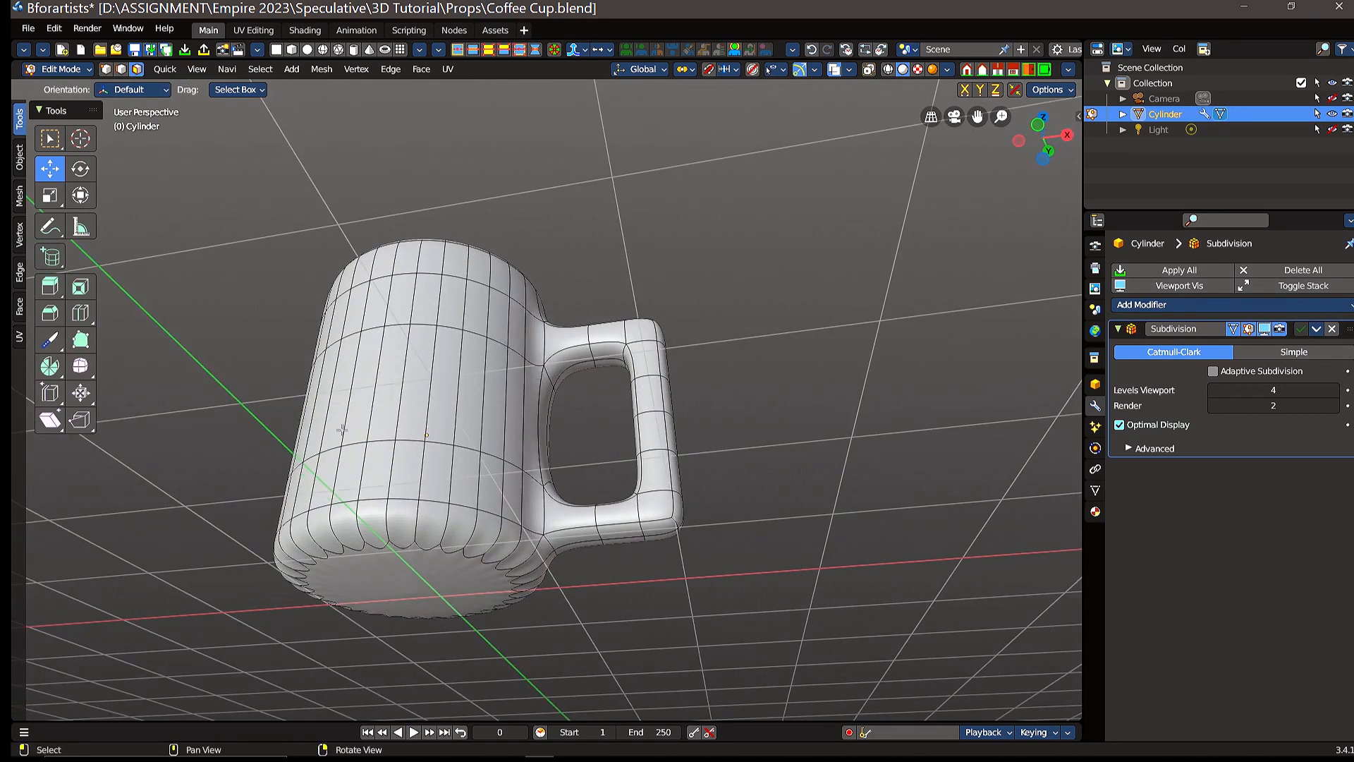
left_click(390, 576)
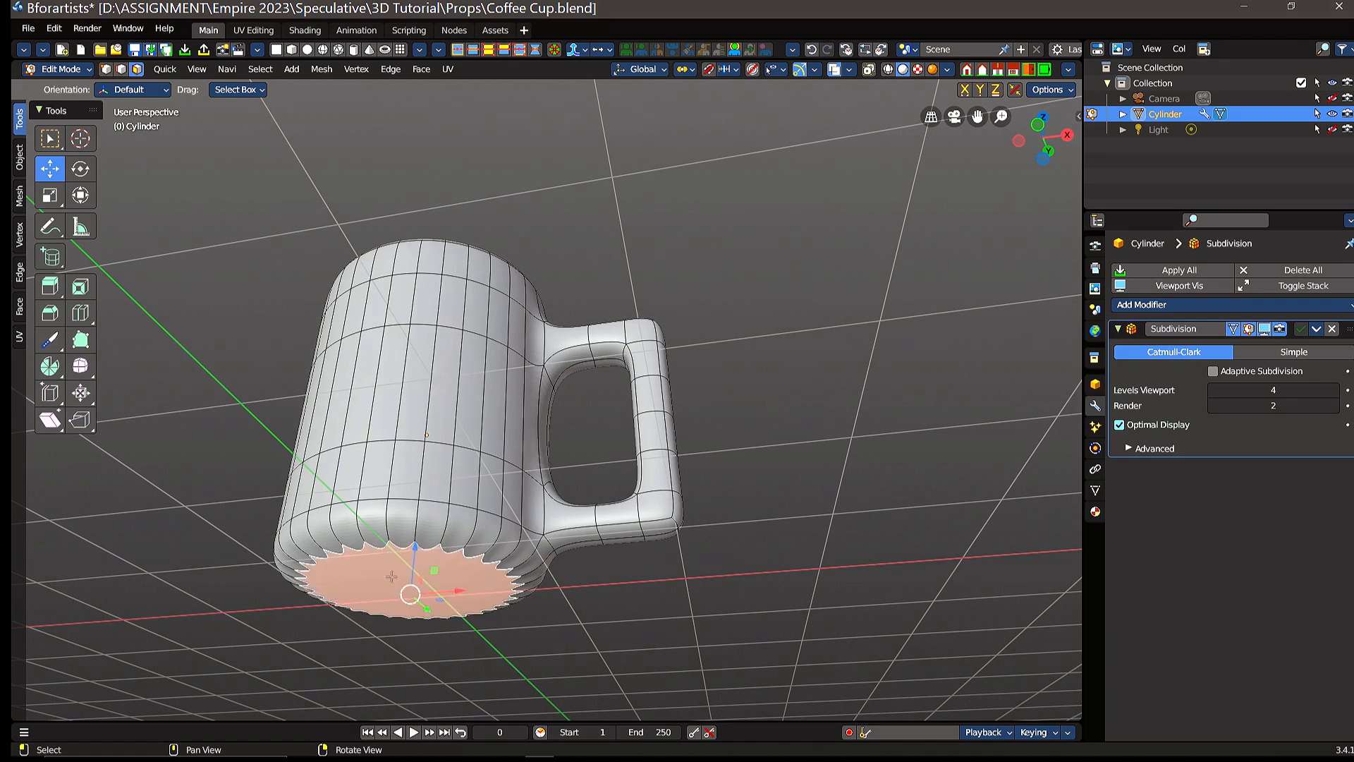
middle_click_drag(531, 471, 691, 397)
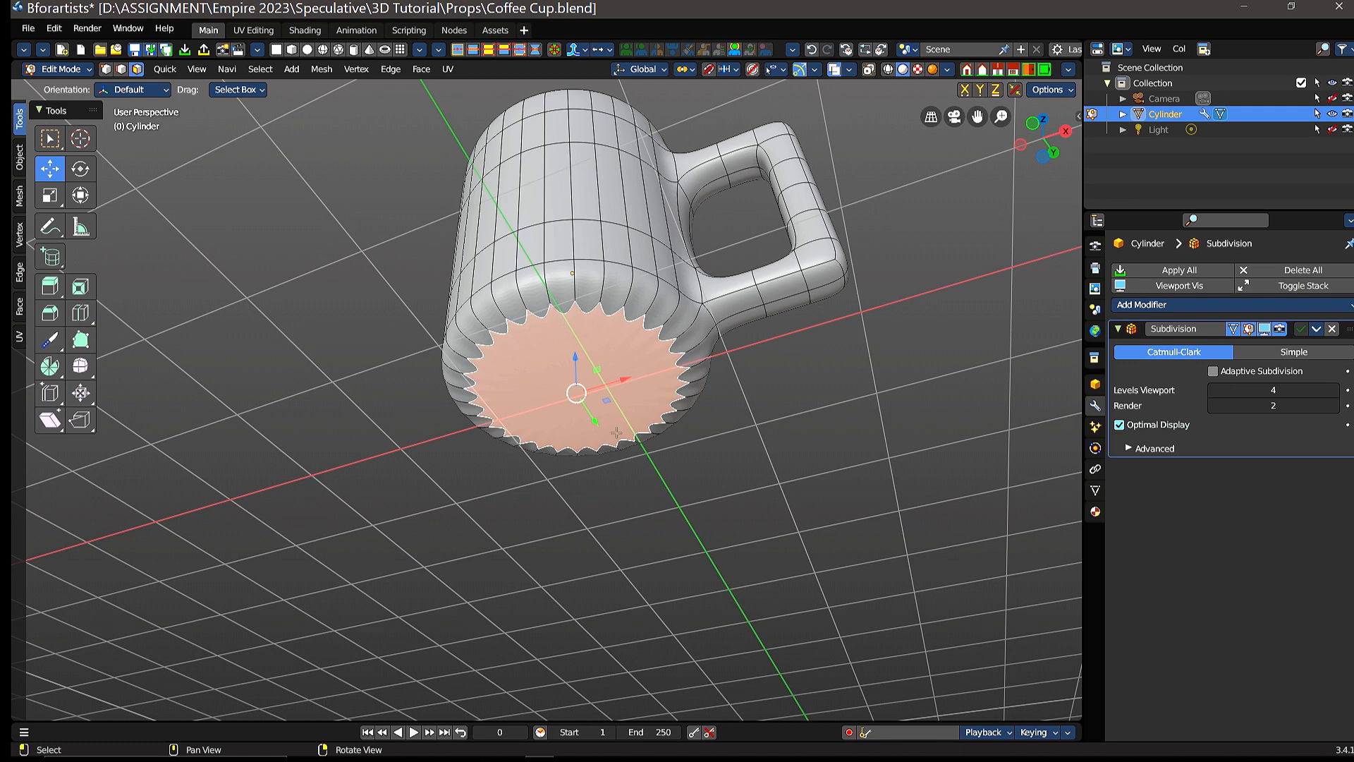
left_click(49, 286)
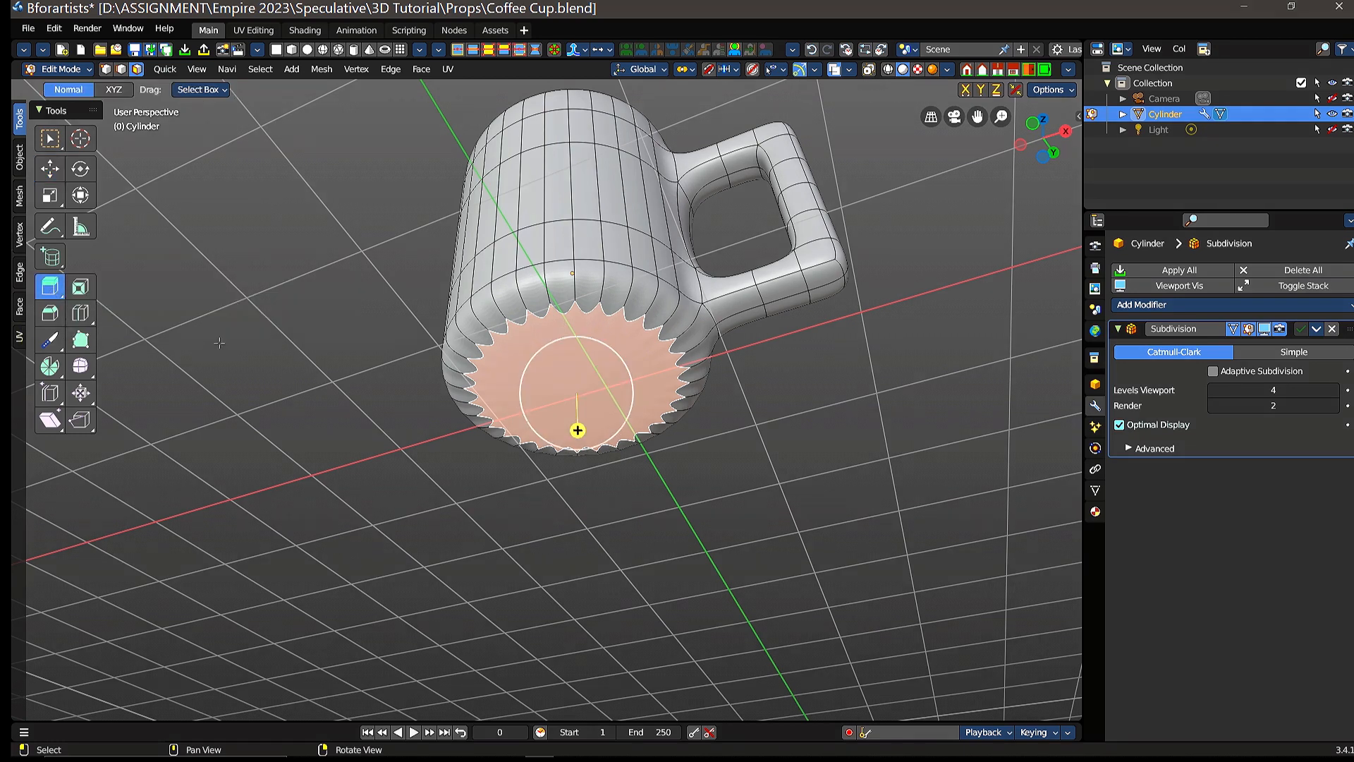
left_click_drag(578, 430, 579, 480)
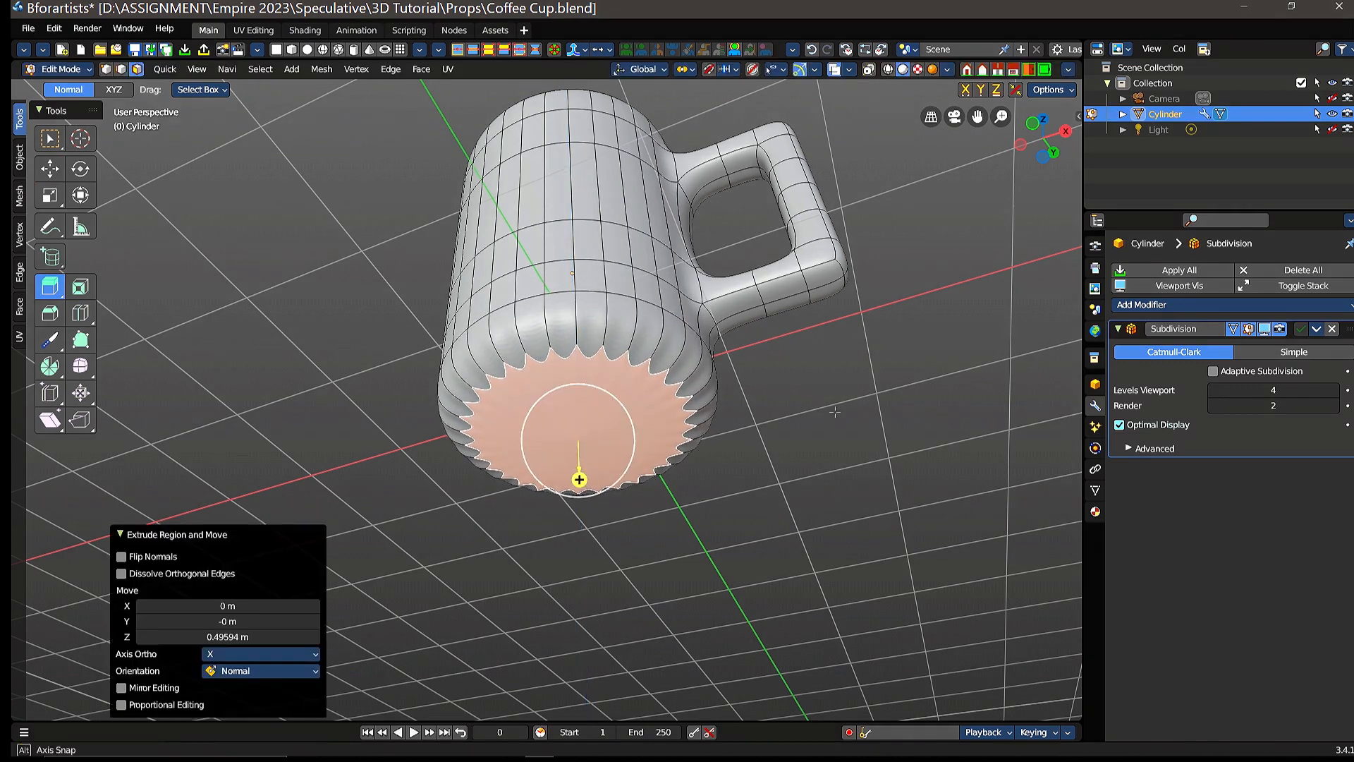
middle_click_drag(835, 411, 749, 354)
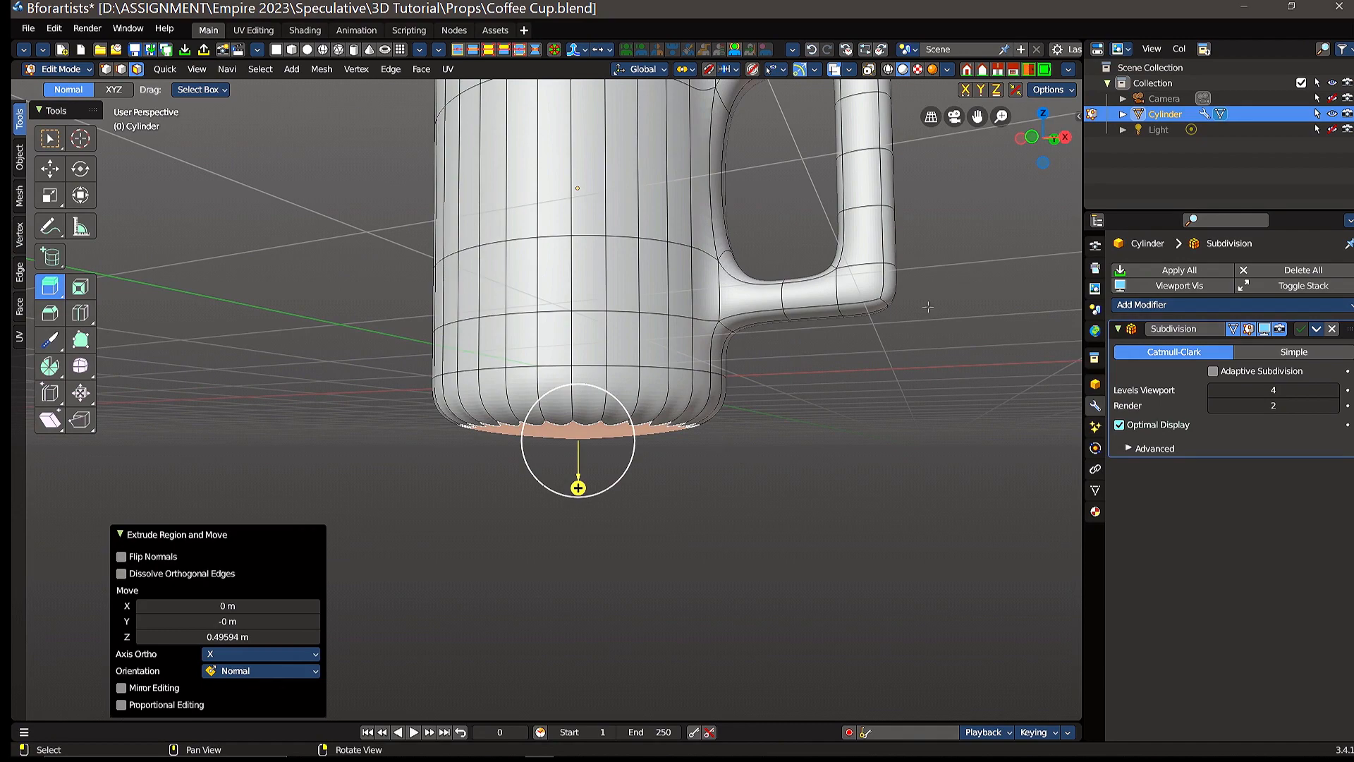
right_click_drag(928, 307, 938, 335)
scroll(933, 334, "down", 2)
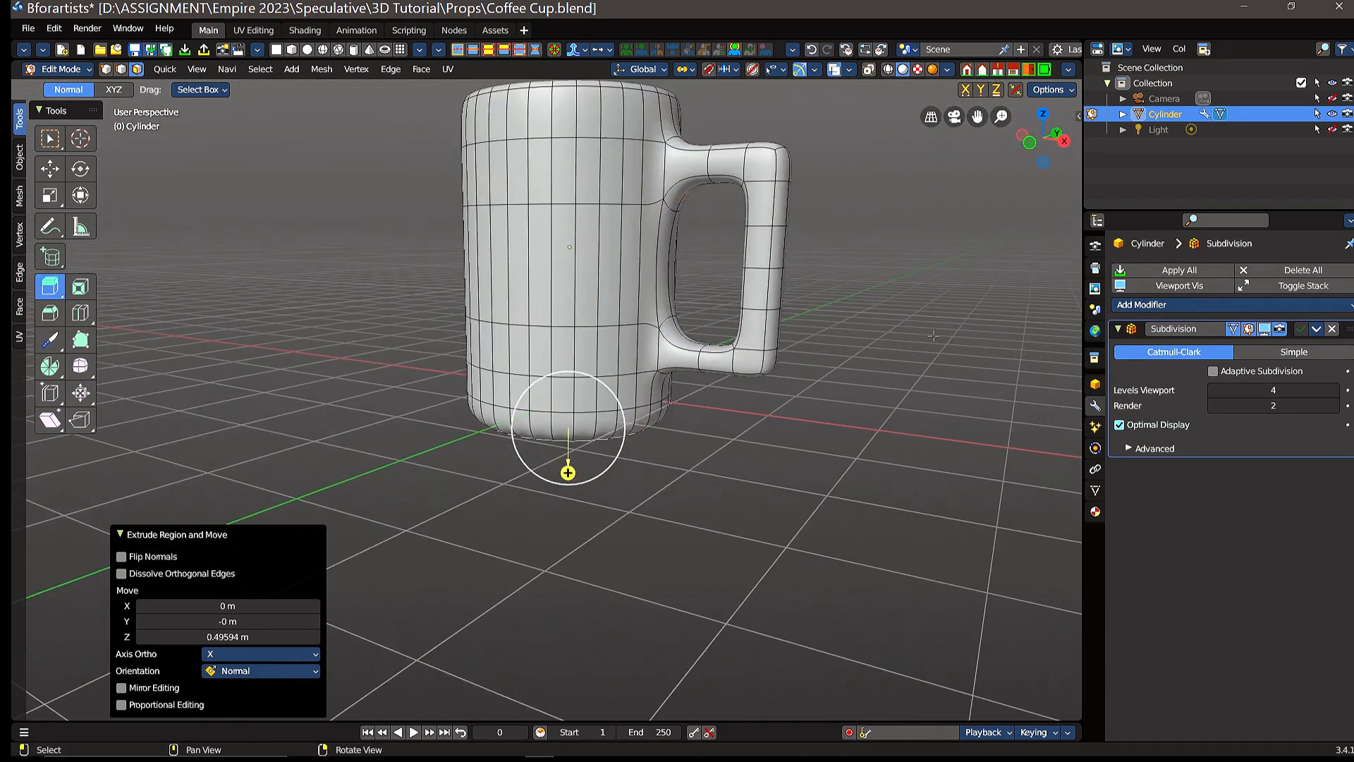
Step: Inset the extruded bottom face with a thickness of about 0.373 m
scroll(933, 337, "up", 1)
middle_click_drag(755, 440, 783, 362)
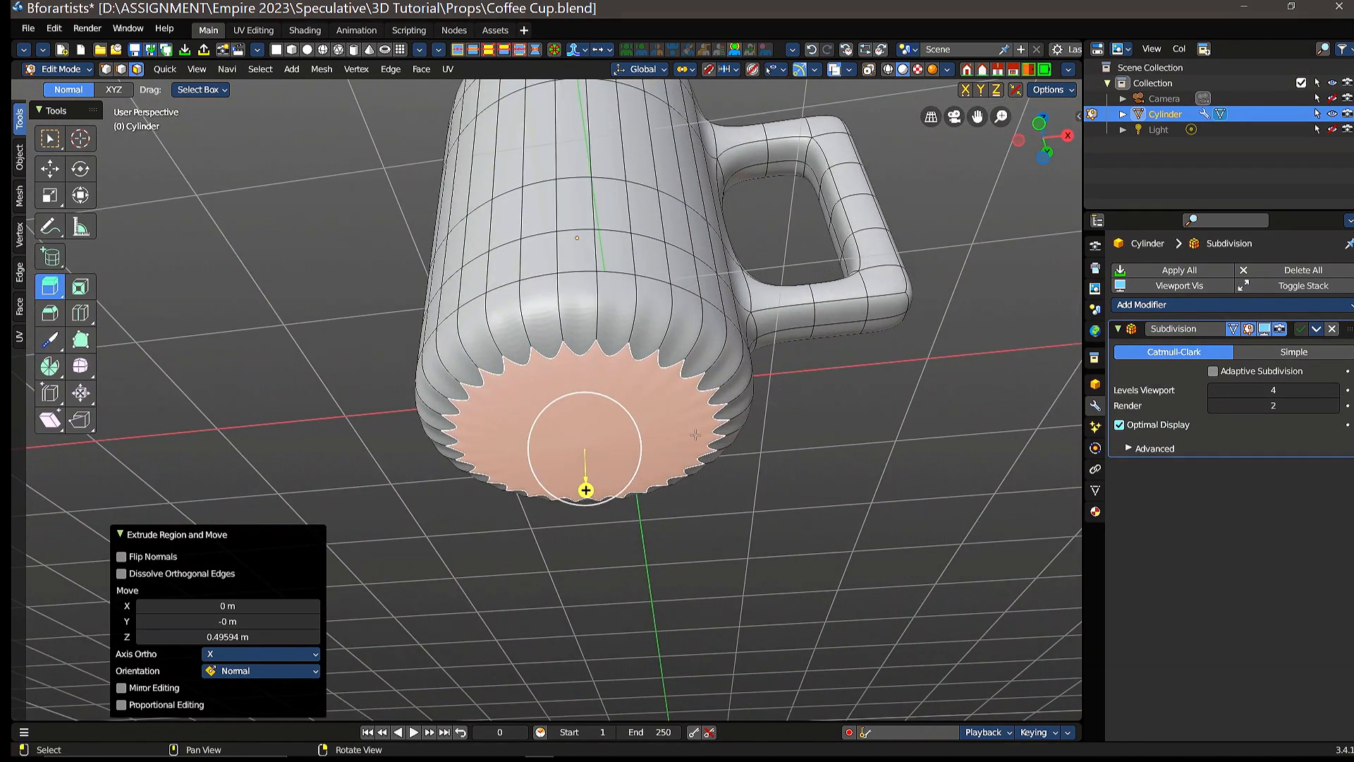
left_click(80, 287)
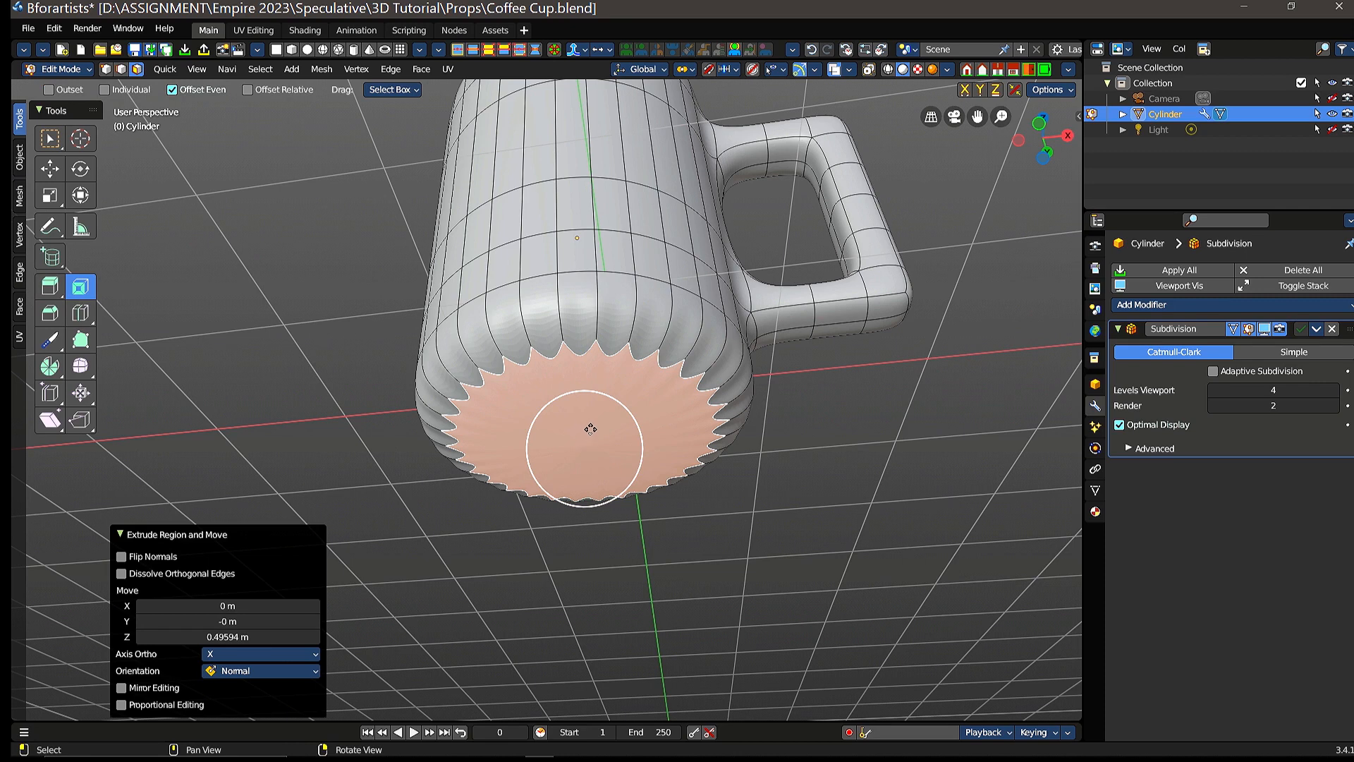
left_click_drag(594, 428, 624, 435)
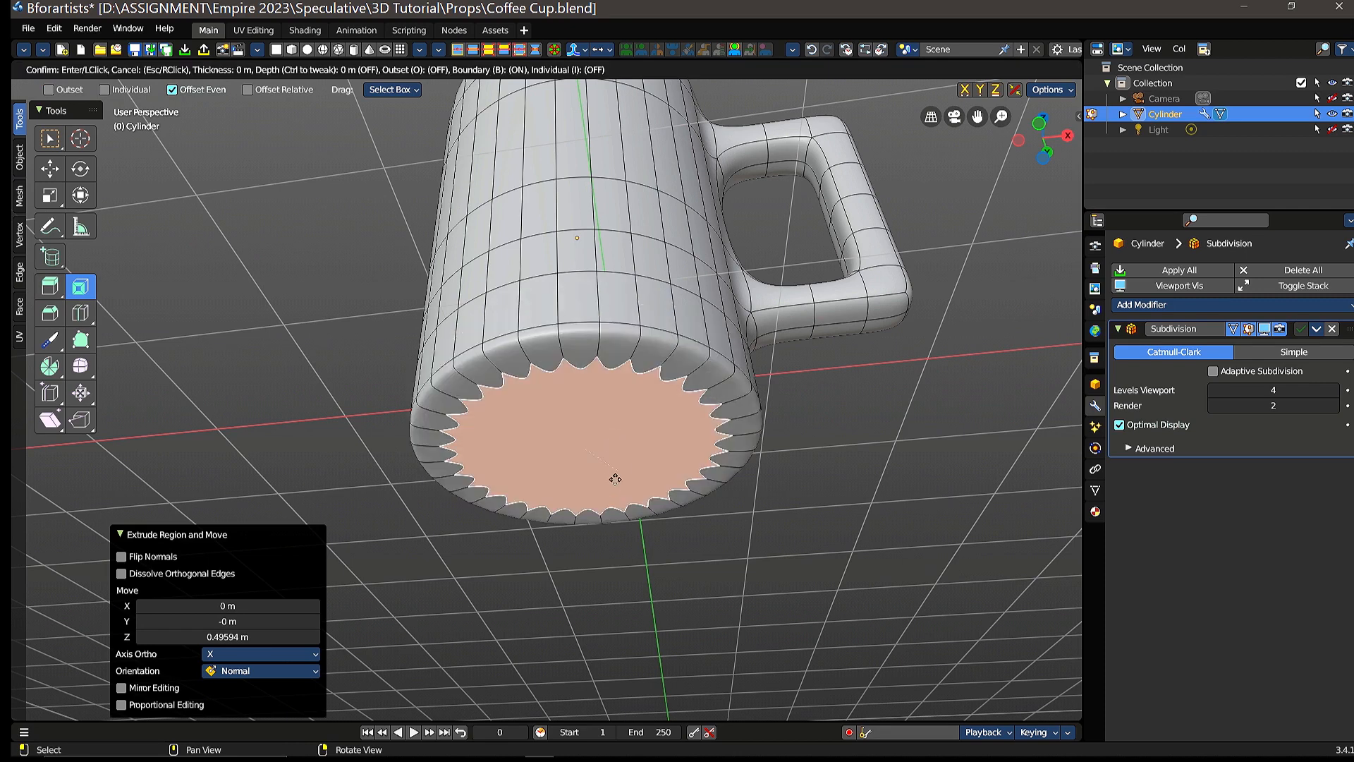
left_click_drag(615, 481, 619, 466)
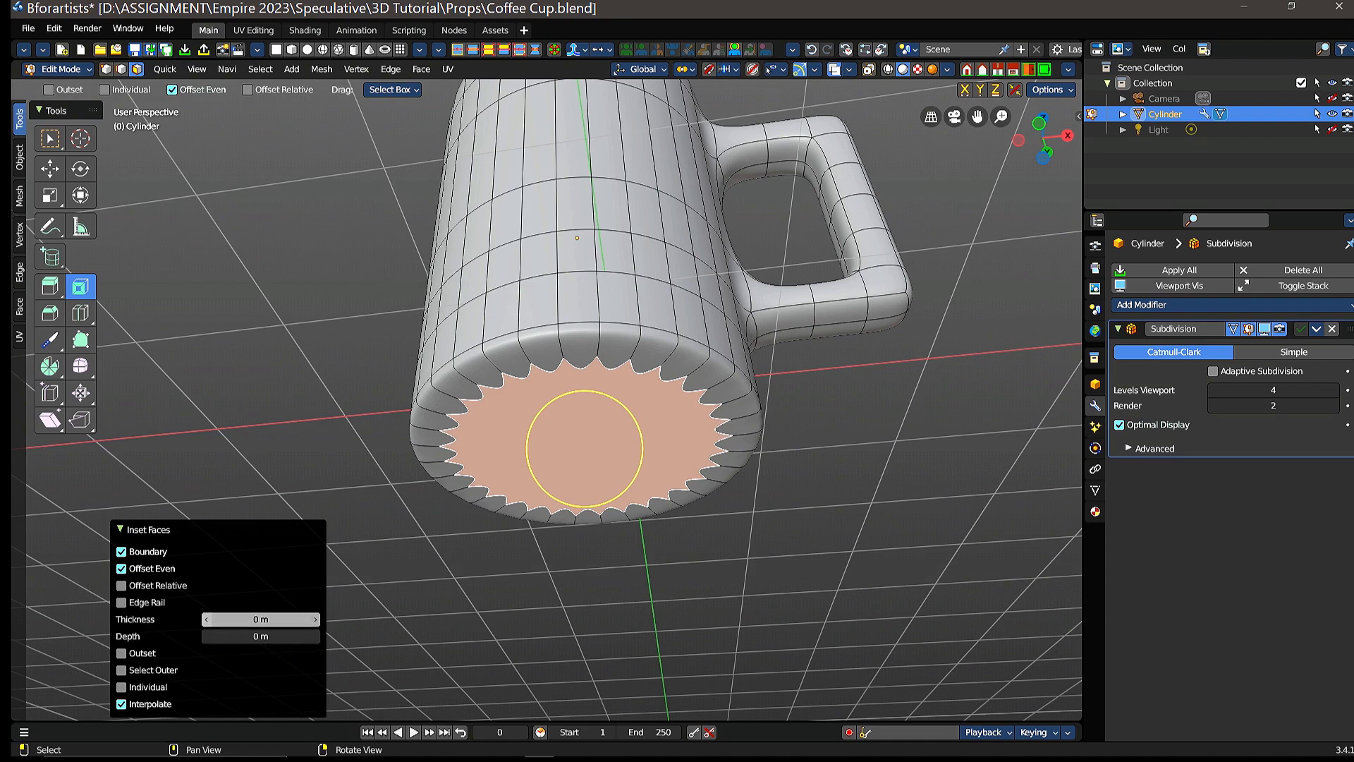
left_click_drag(260, 618, 389, 618)
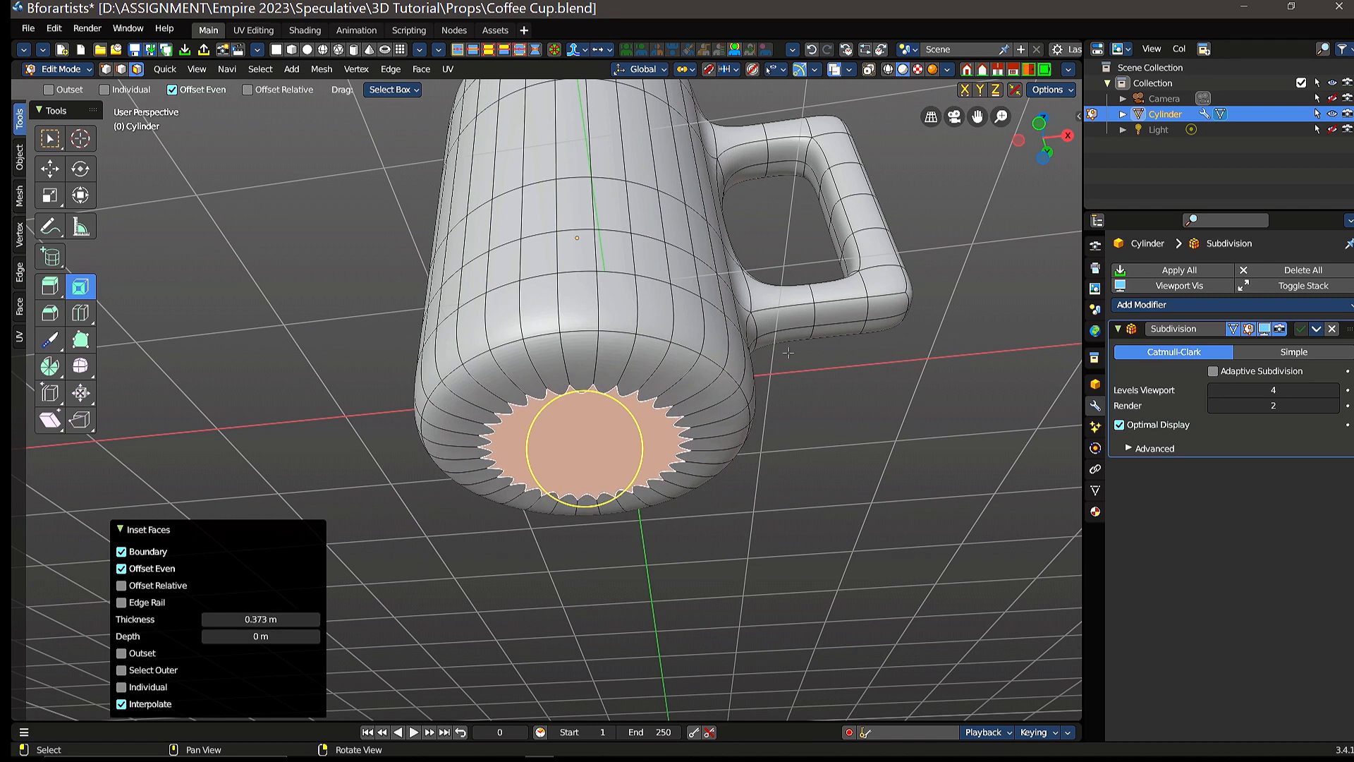
Step: Inset the remaining central bottom face again, with a thickness of about 0.377 m
middle_click_drag(808, 324, 783, 352)
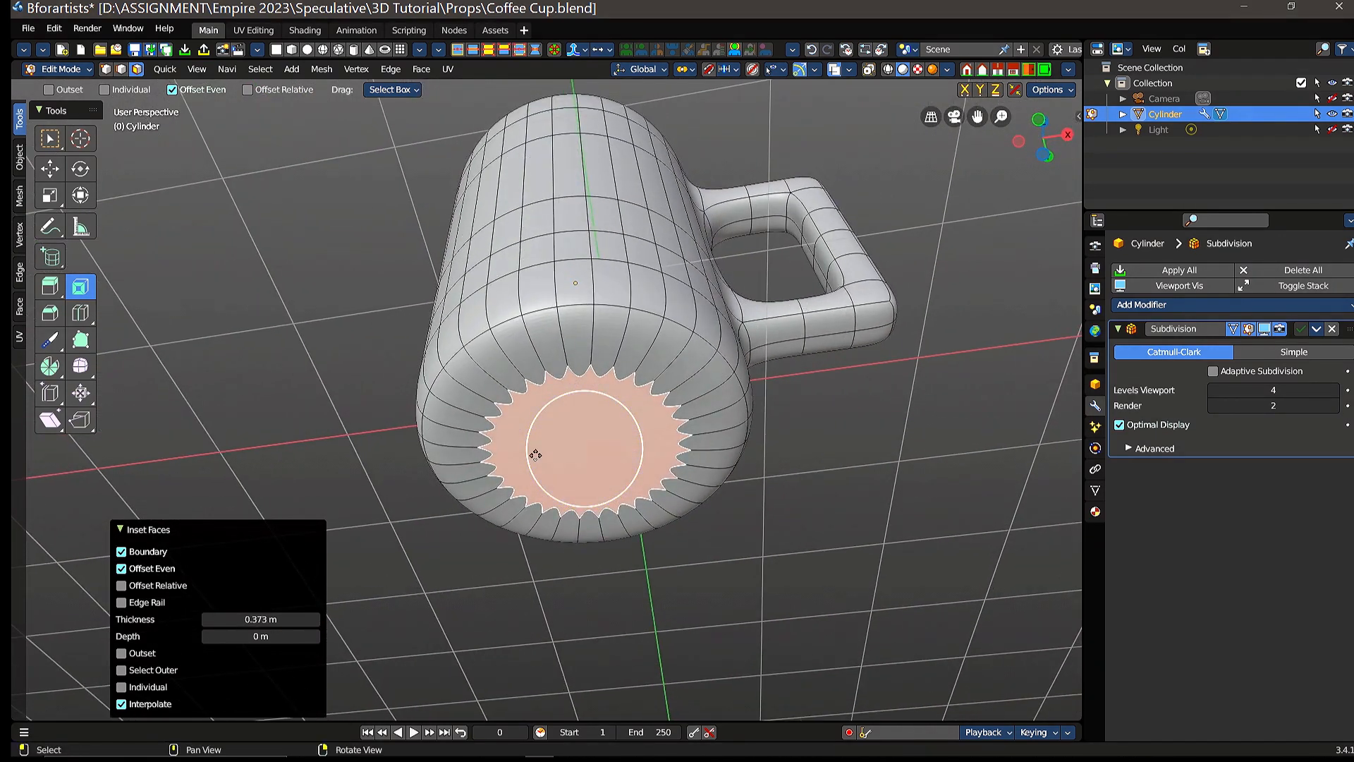
key("i")
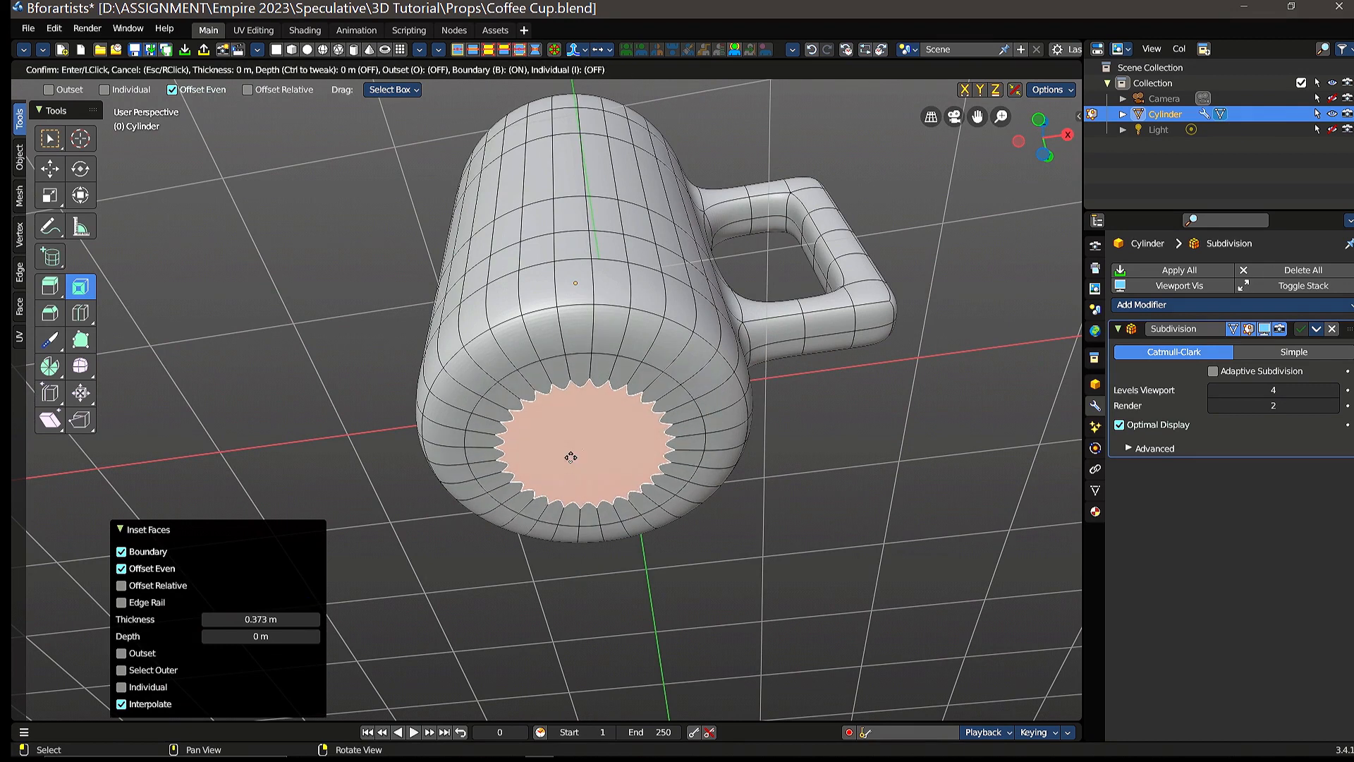
left_click(583, 462)
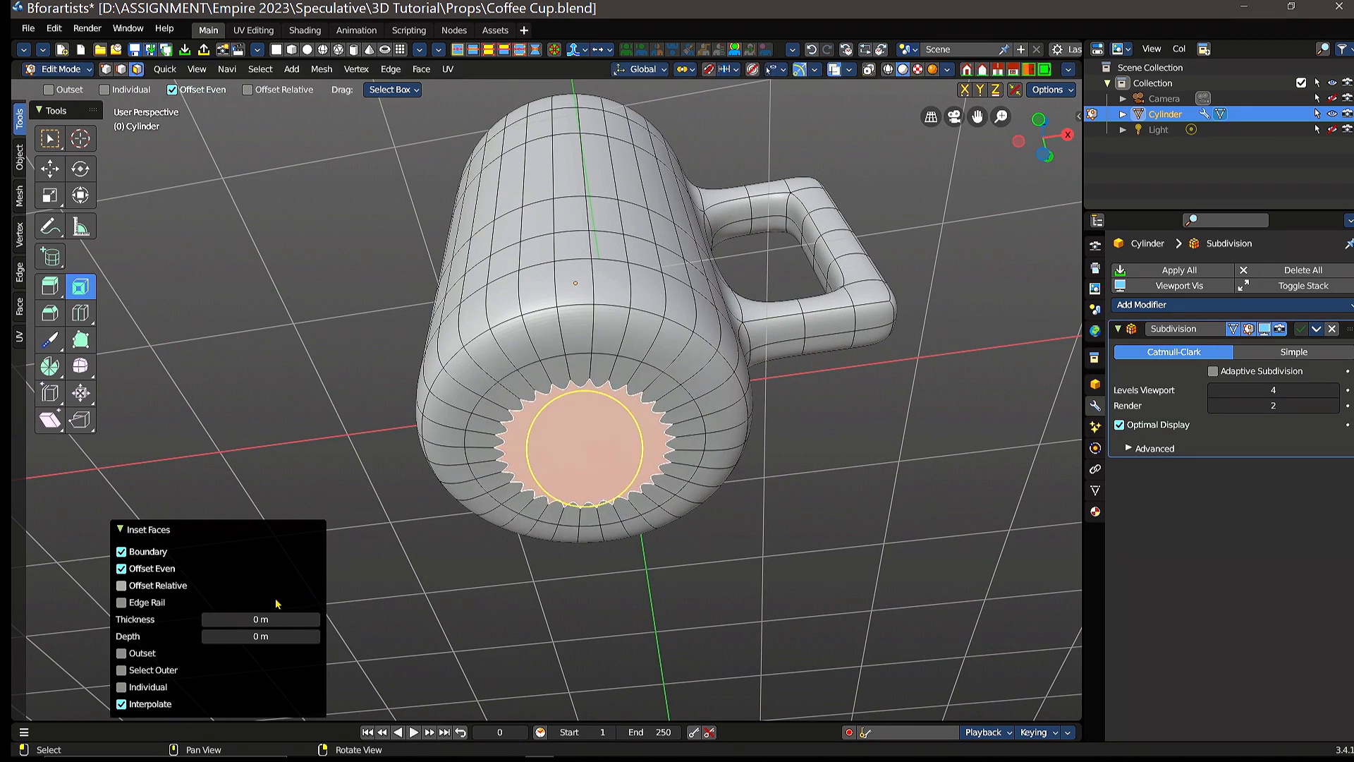
mouse_move(258, 619)
left_mouse_down()
mouse_move(300, 620)
mouse_move(261, 619)
left_mouse_up()
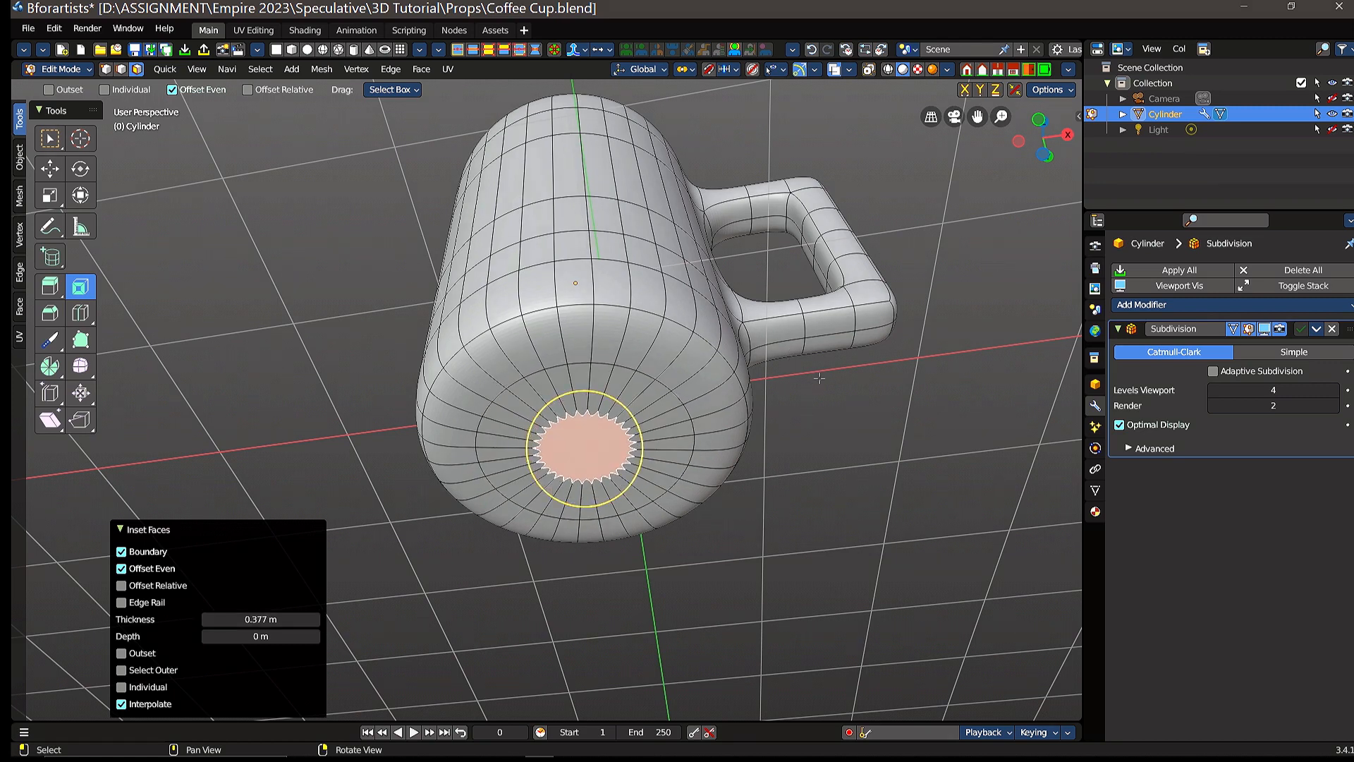
Step: Select the outer wall faces of the cup between the two handle arms
right_click_drag(811, 398, 791, 505)
scroll(819, 394, "down", 3)
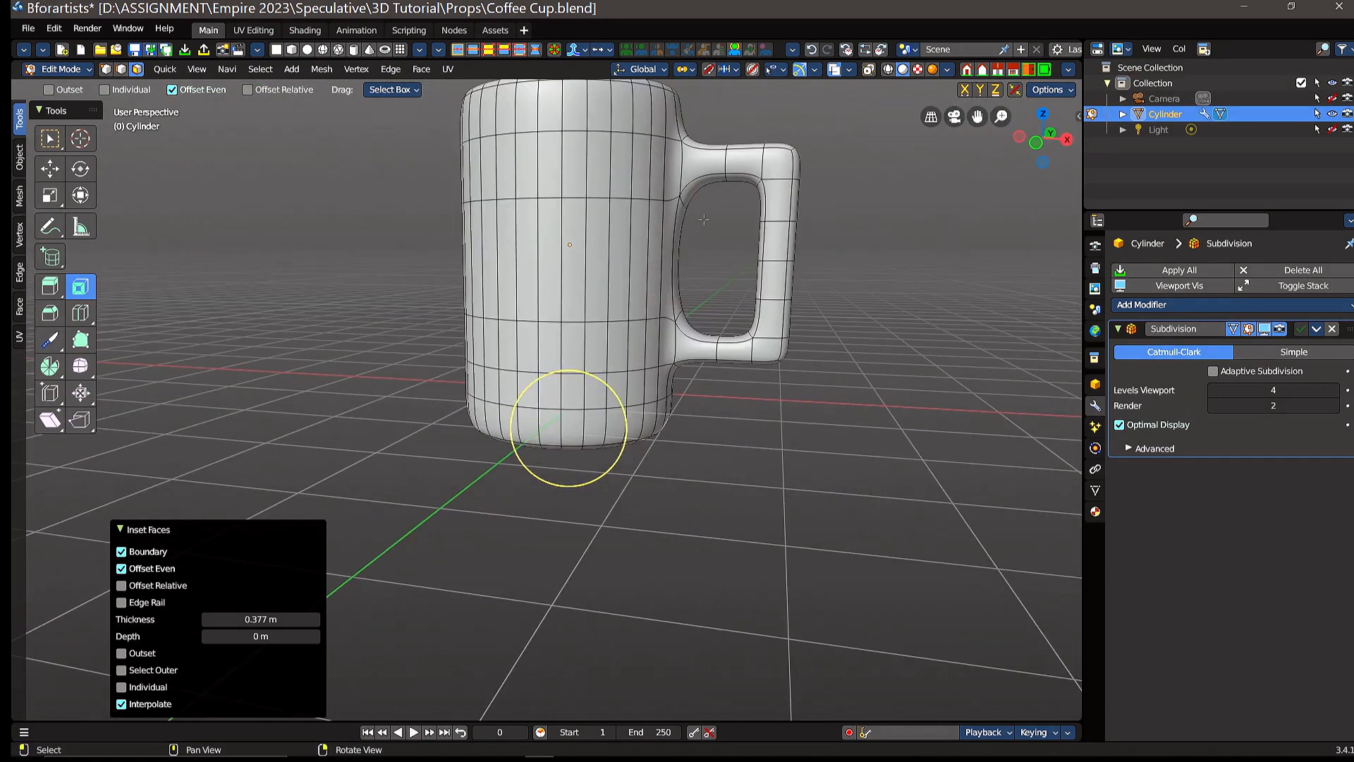
middle_click_drag(703, 219, 693, 360)
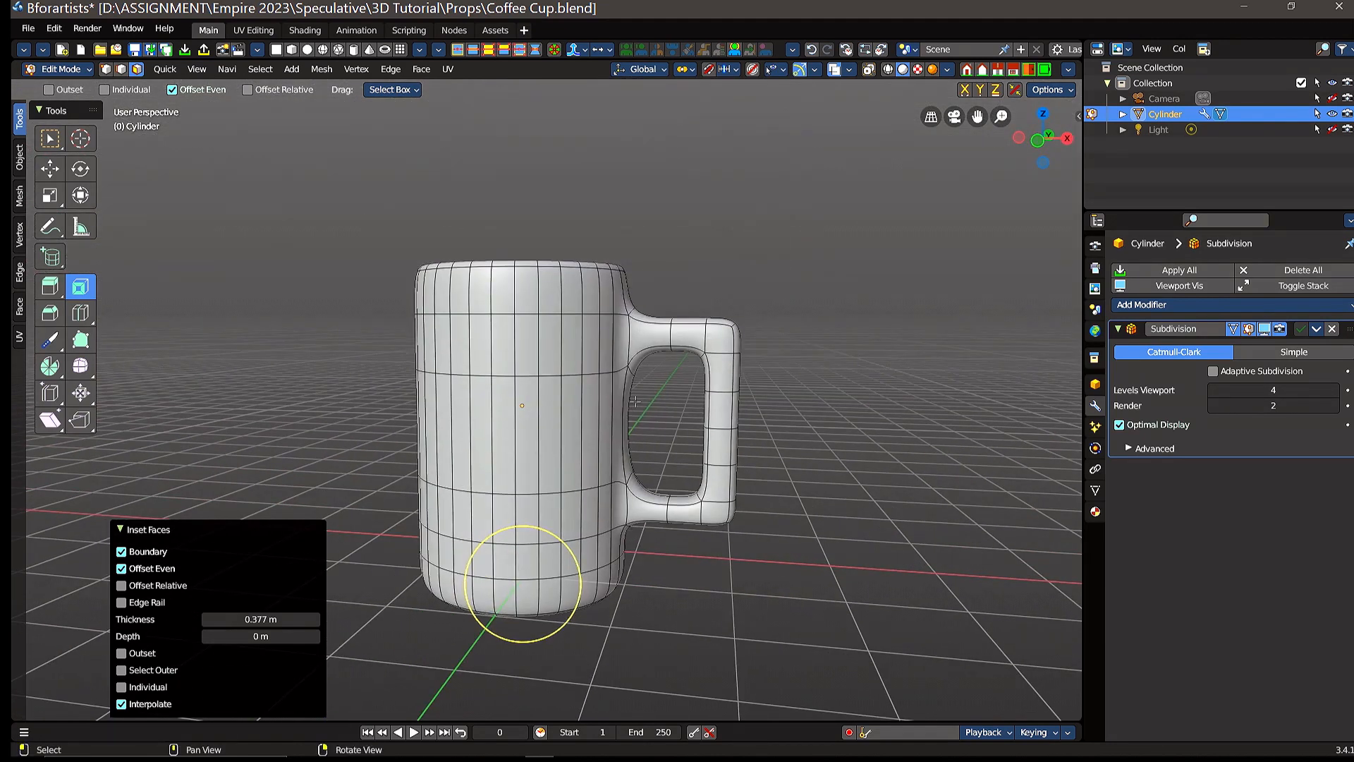
left_click_drag(644, 402, 622, 451)
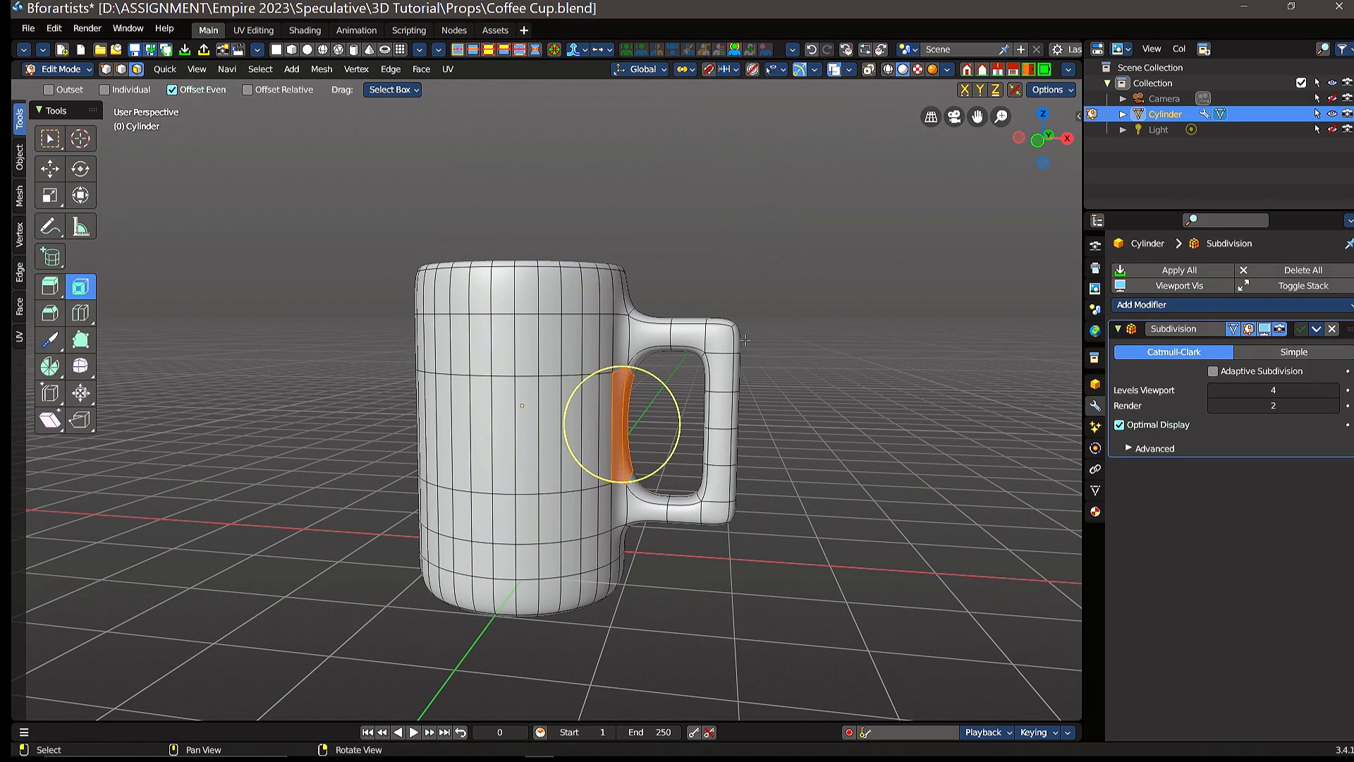
Step: Switch to the Move tool and deselect the wall faces between the handle arms
left_click(49, 167)
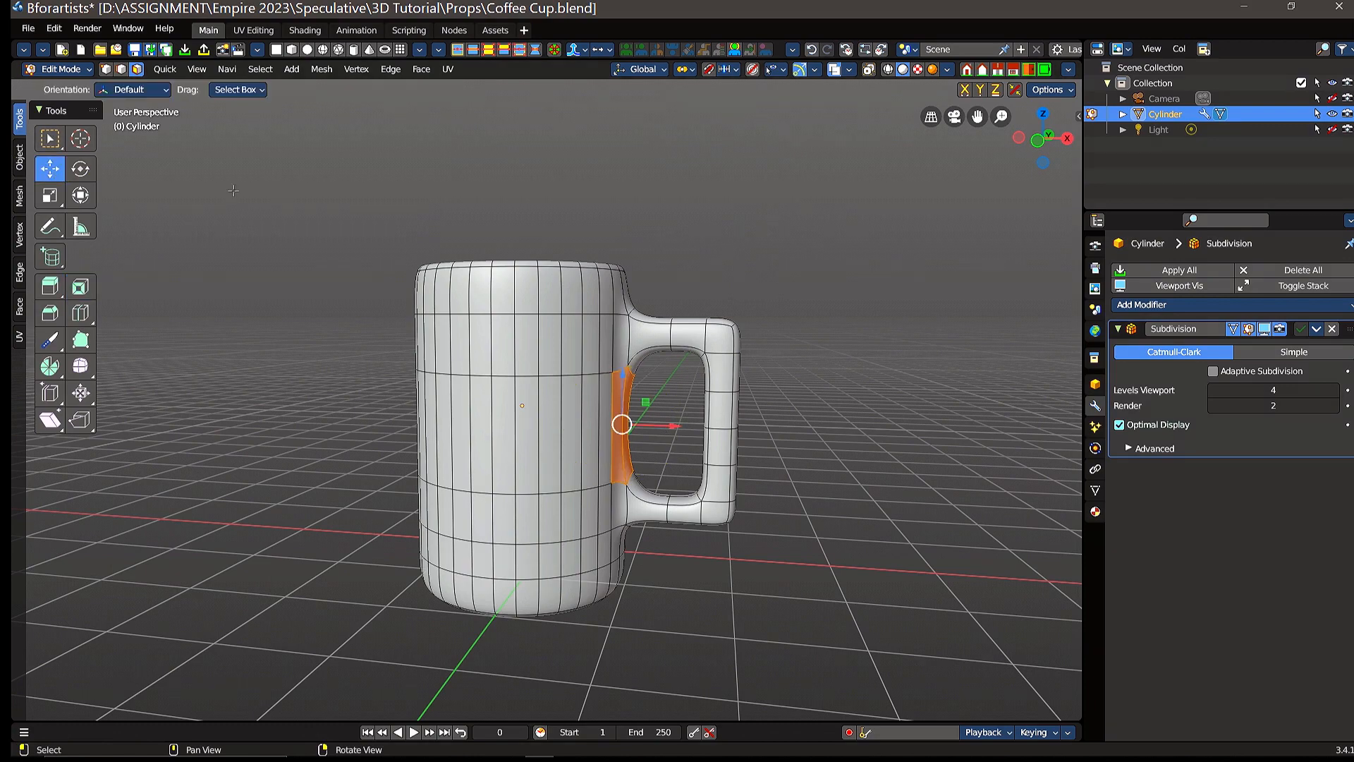
left_click(895, 445)
mouse_move(822, 387)
middle_mouse_down()
mouse_move(855, 458)
mouse_move(837, 373)
mouse_move(829, 399)
middle_mouse_up()
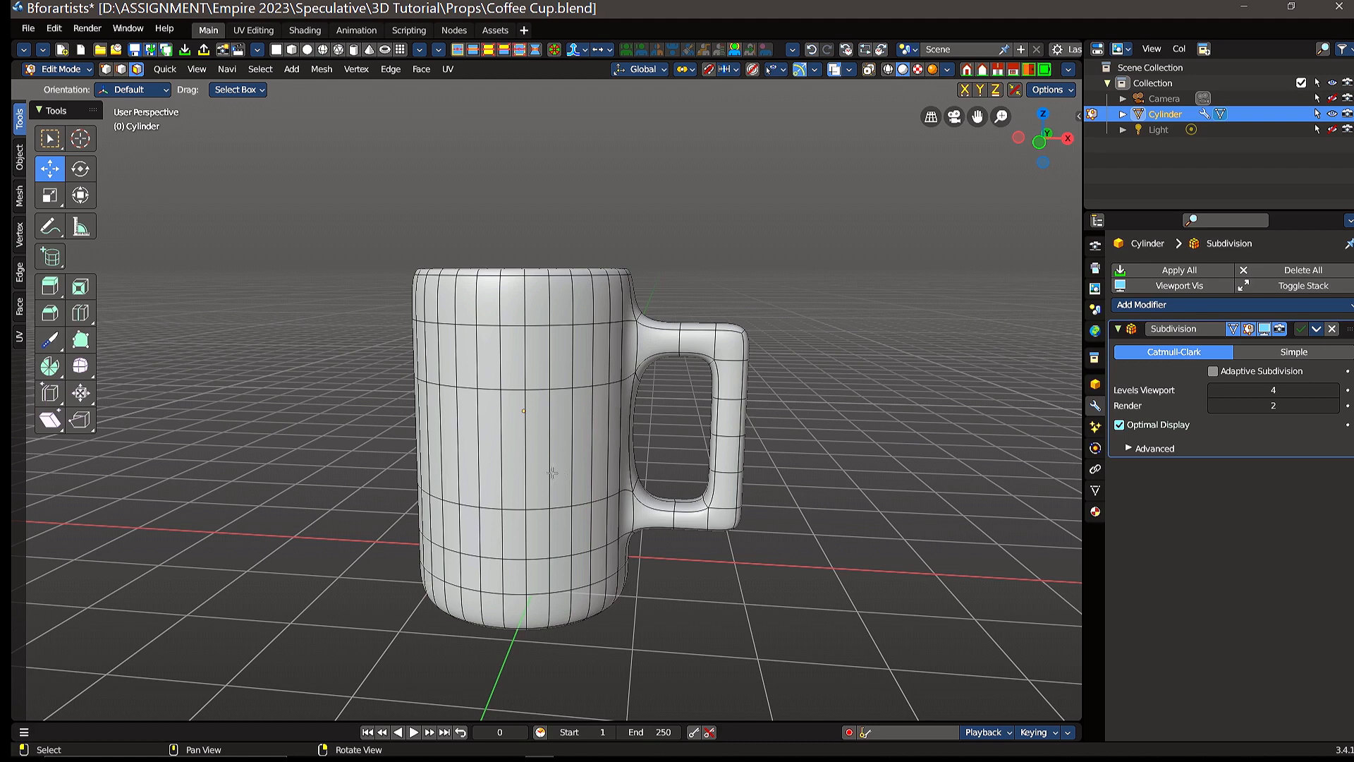
scroll(570, 418, "up", 3)
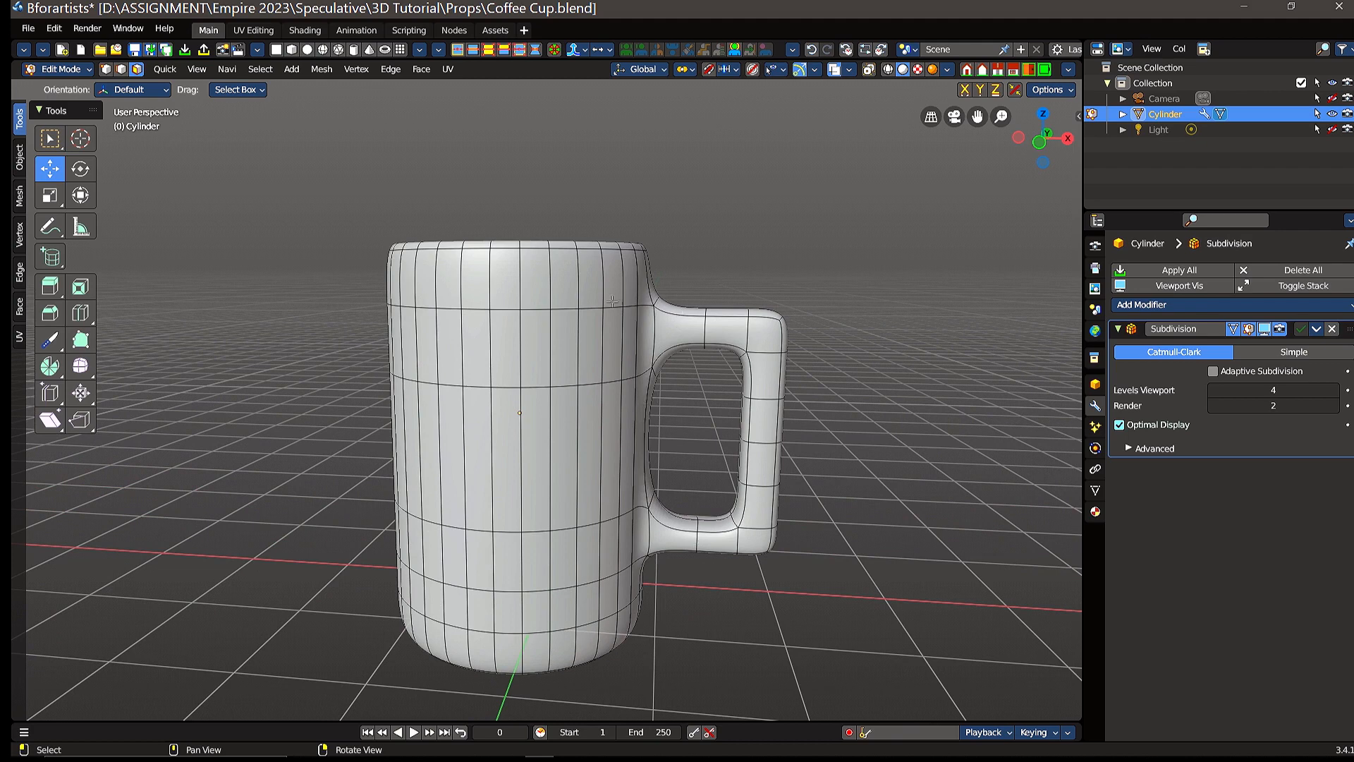
Step: Select the cup's inner bottom face and inset it with a thickness of about 0.626 m
middle_click_drag(612, 301, 550, 245)
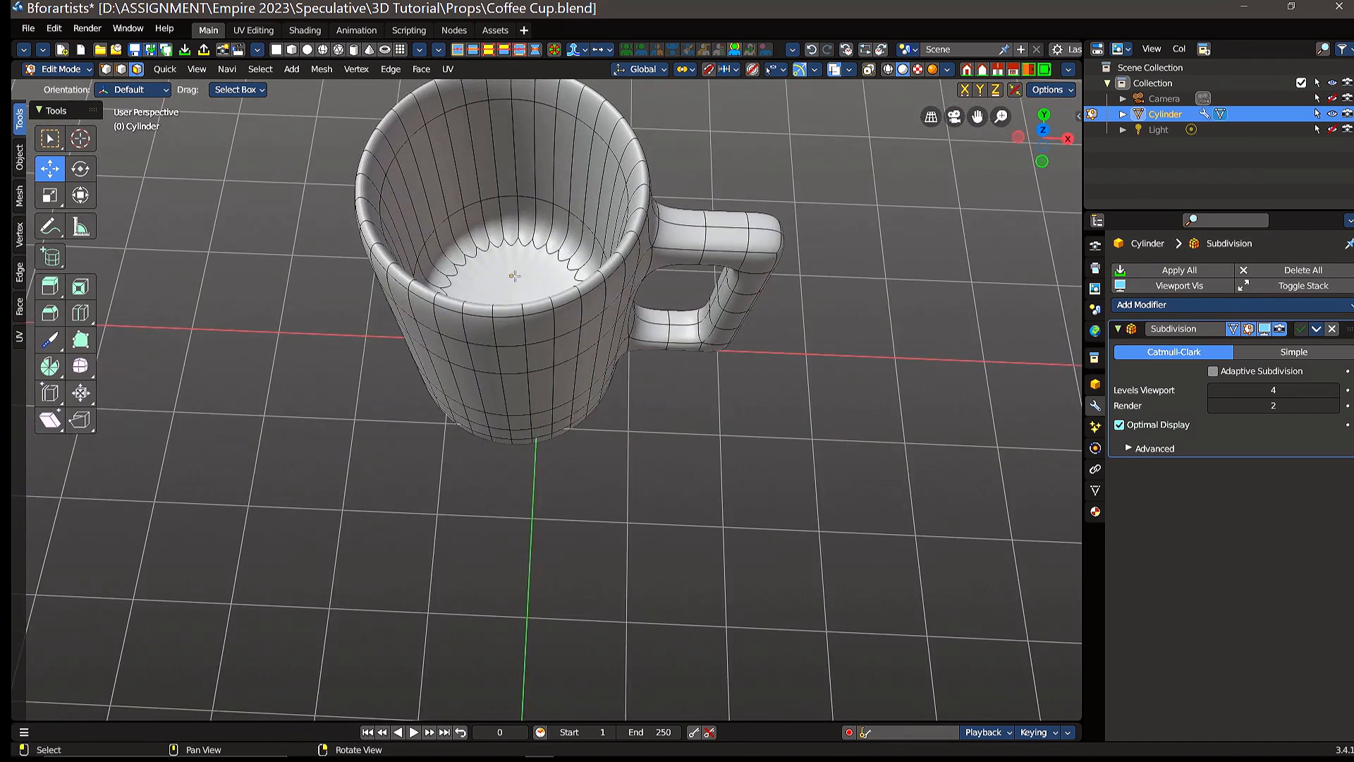
left_click(527, 280)
middle_click_drag(640, 263, 550, 381)
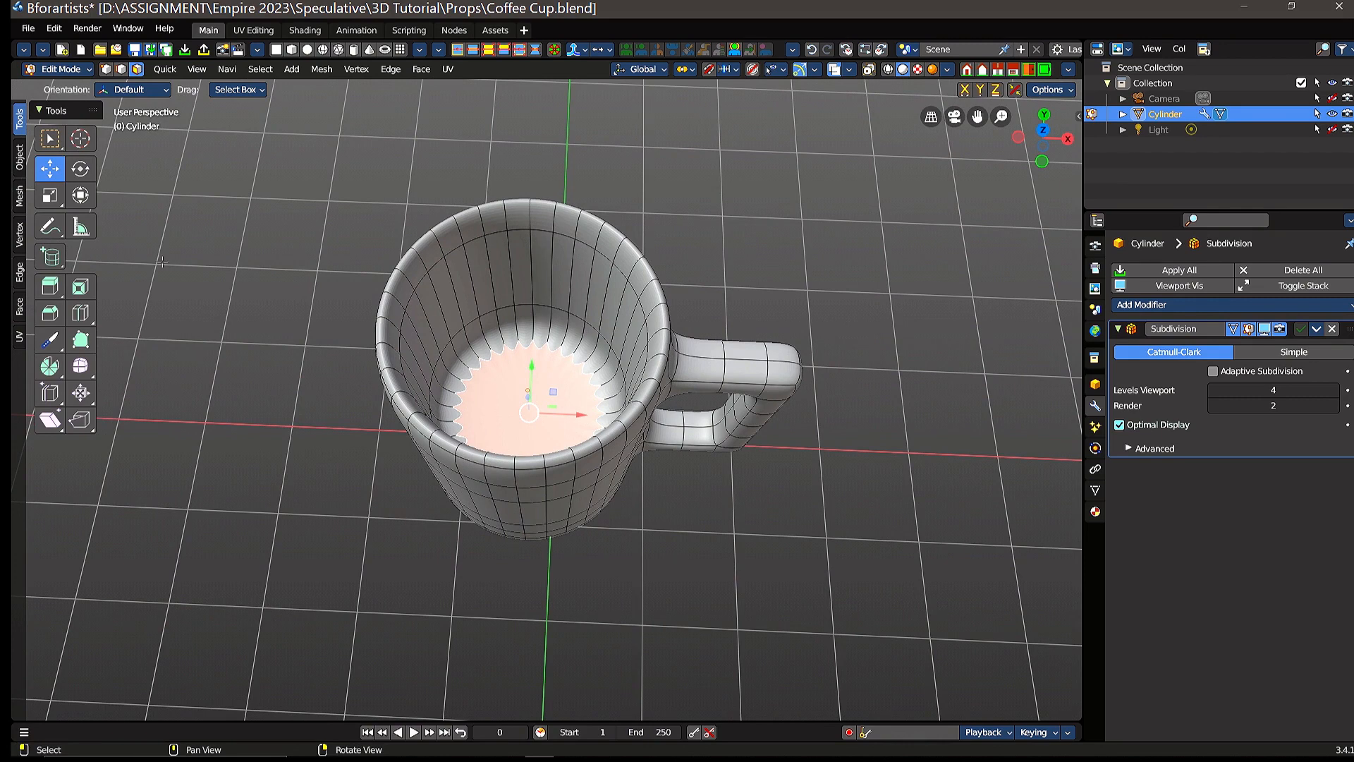
left_click(81, 288)
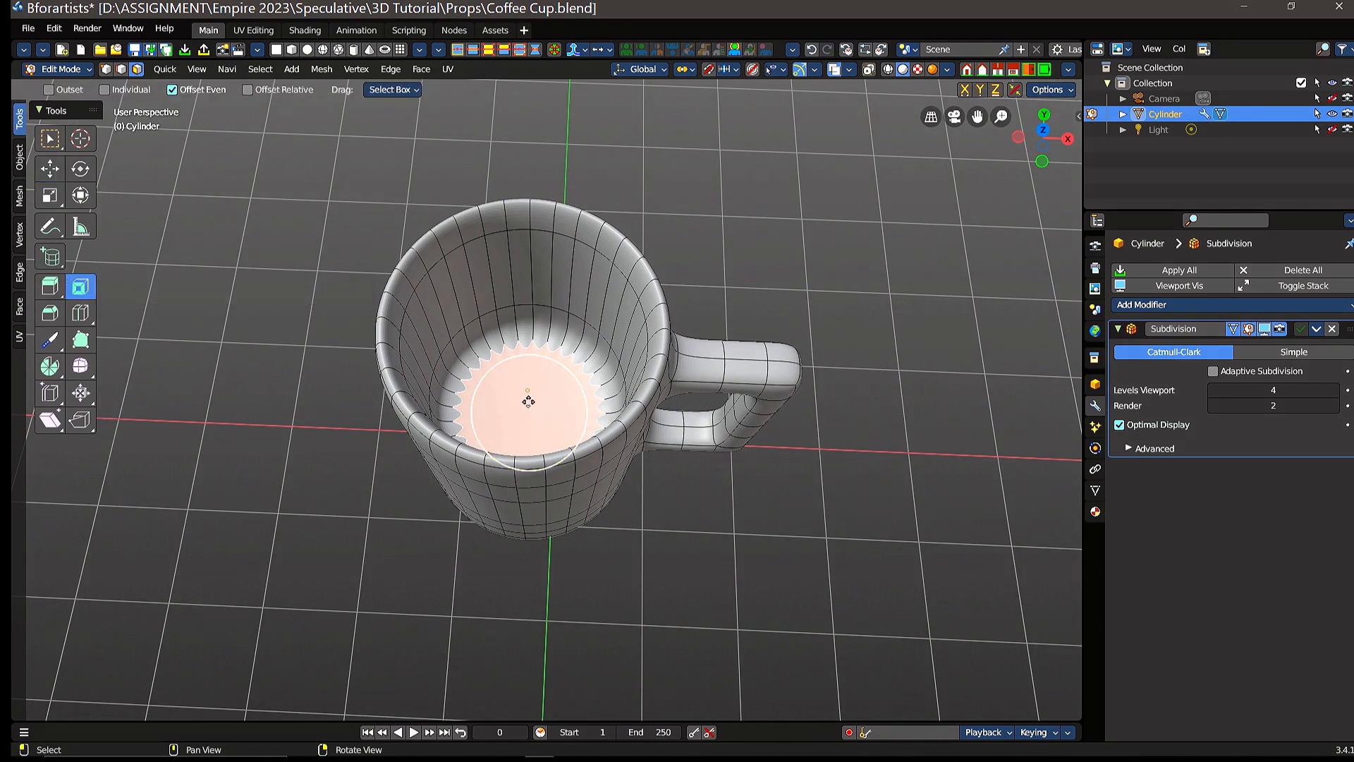
left_click_drag(528, 401, 559, 413)
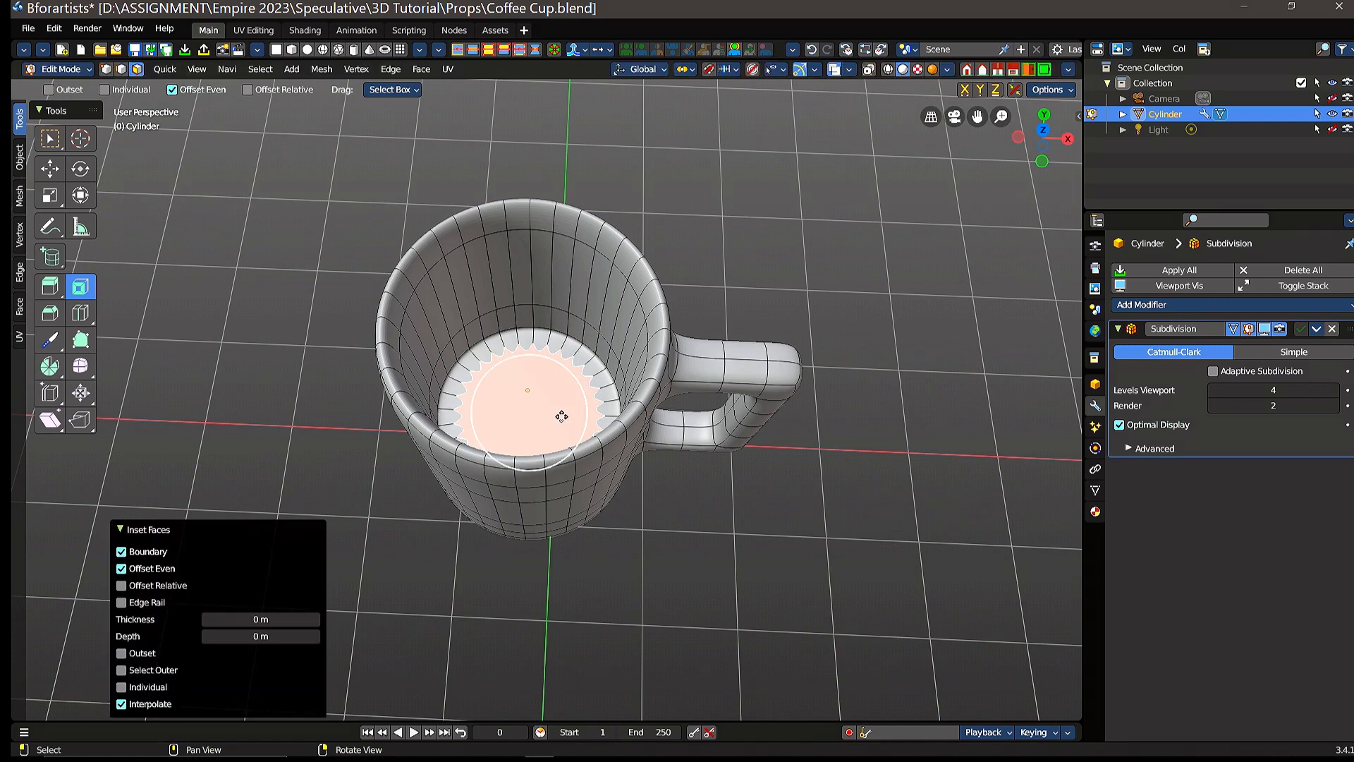
left_click_drag(261, 621, 308, 622)
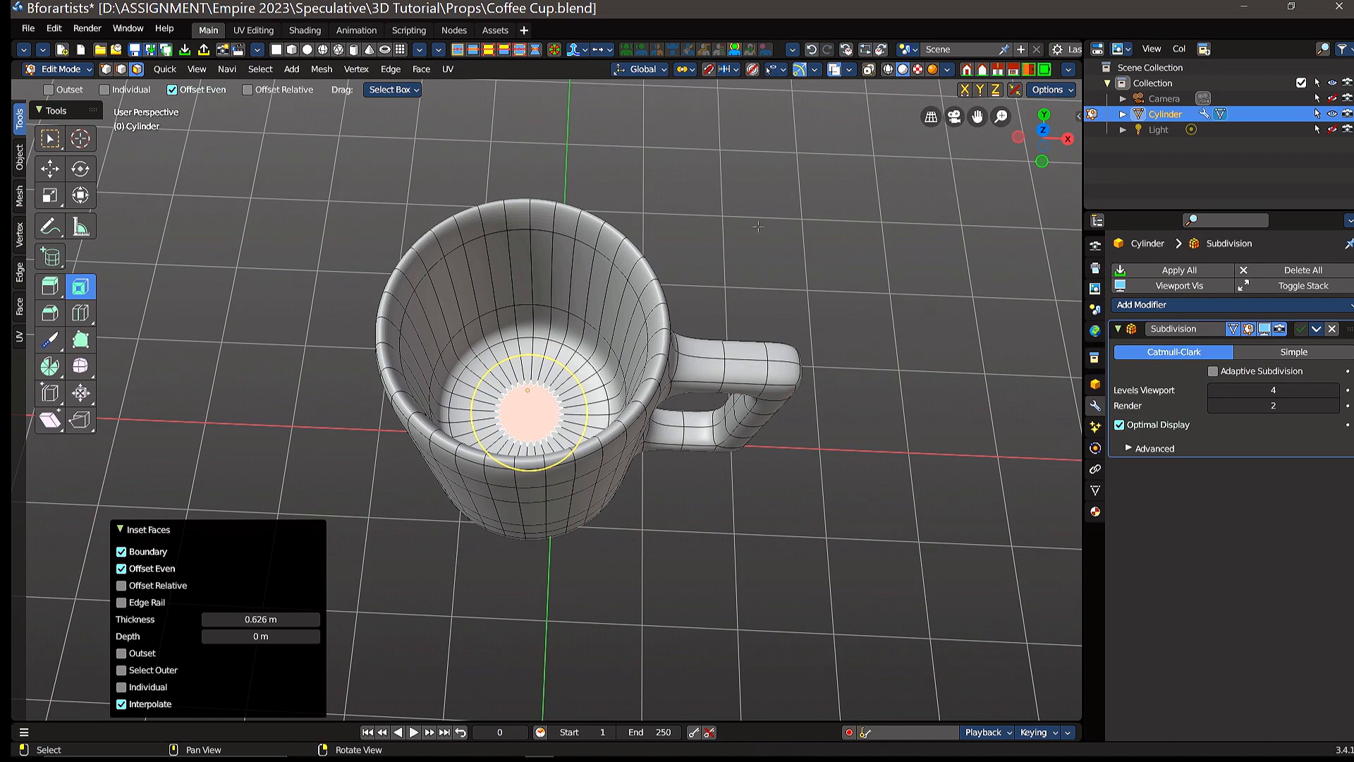
Step: Activate the Move tool and return the cup to Object Mode
middle_click_drag(717, 298, 702, 384)
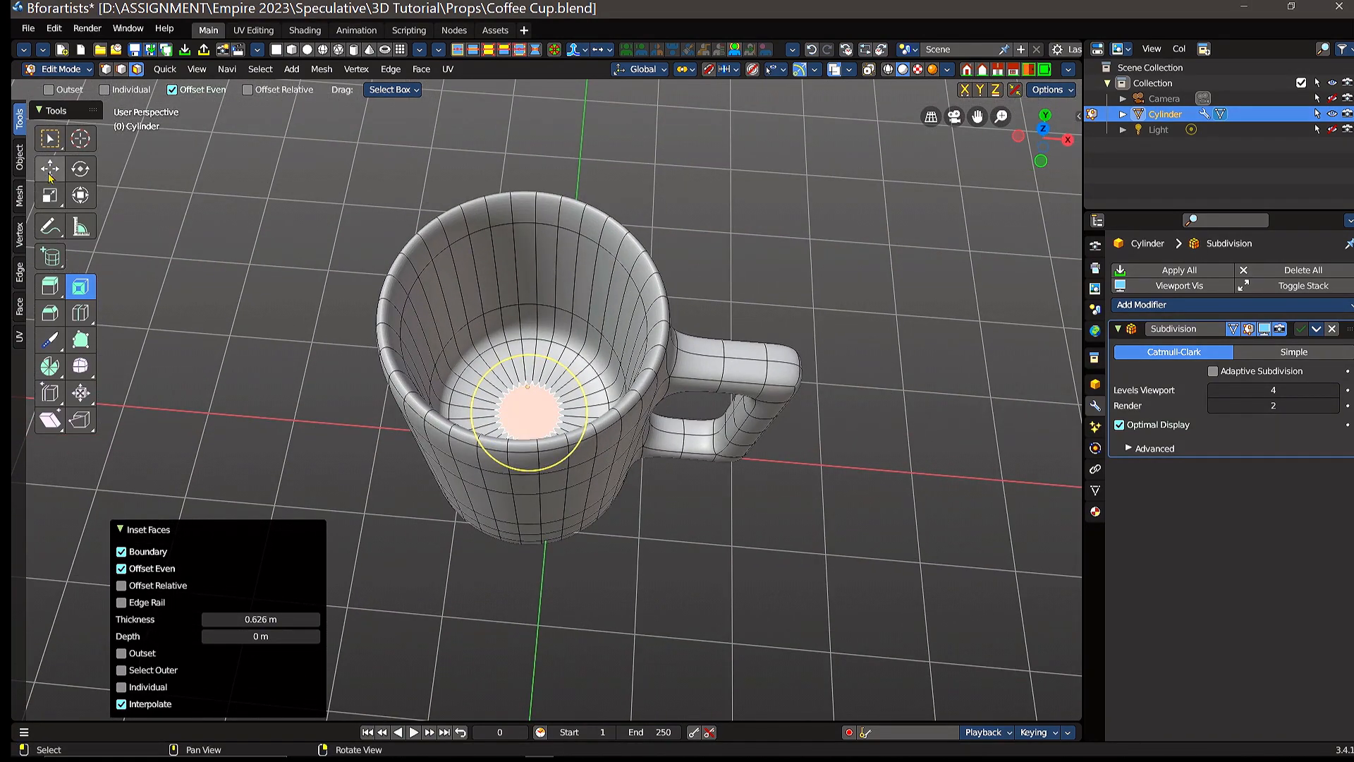
middle_click_drag(718, 517, 669, 408)
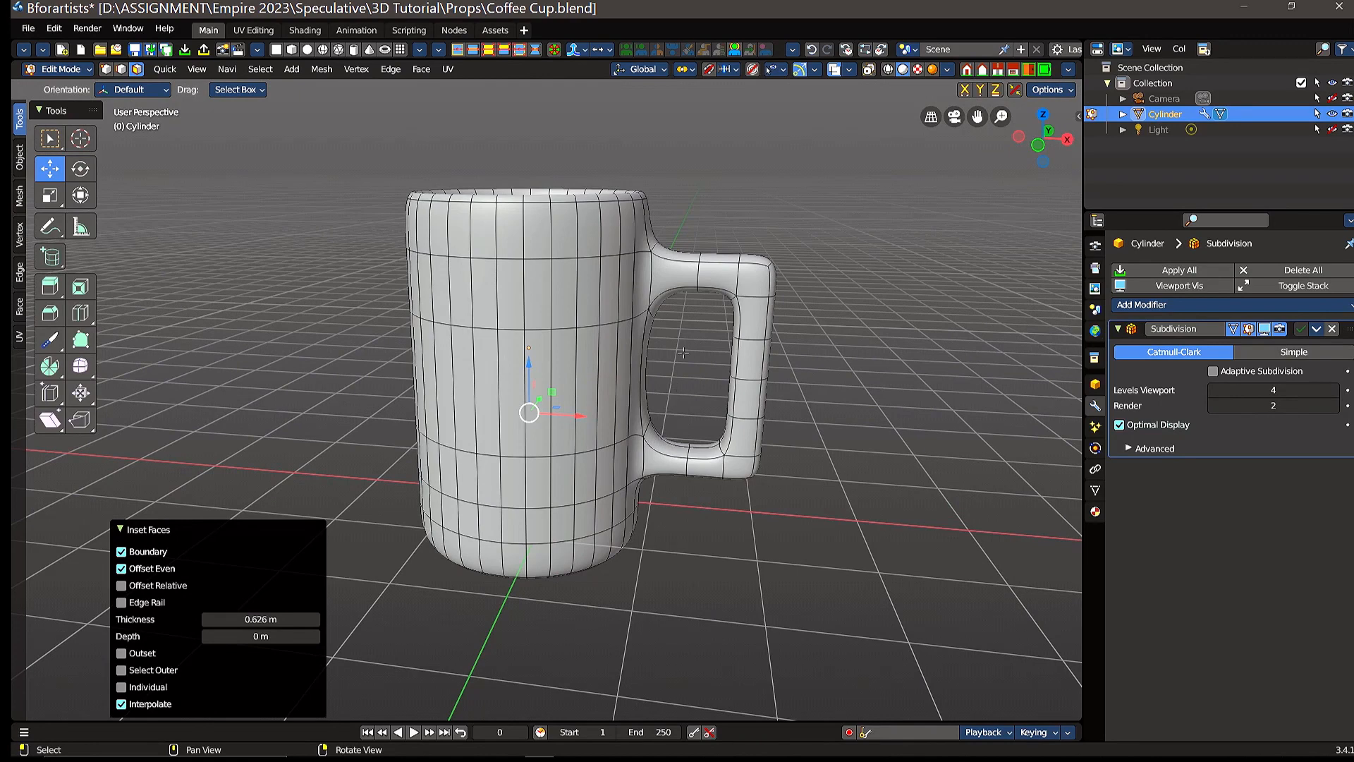
right_click_drag(712, 367, 663, 352)
left_click(67, 69)
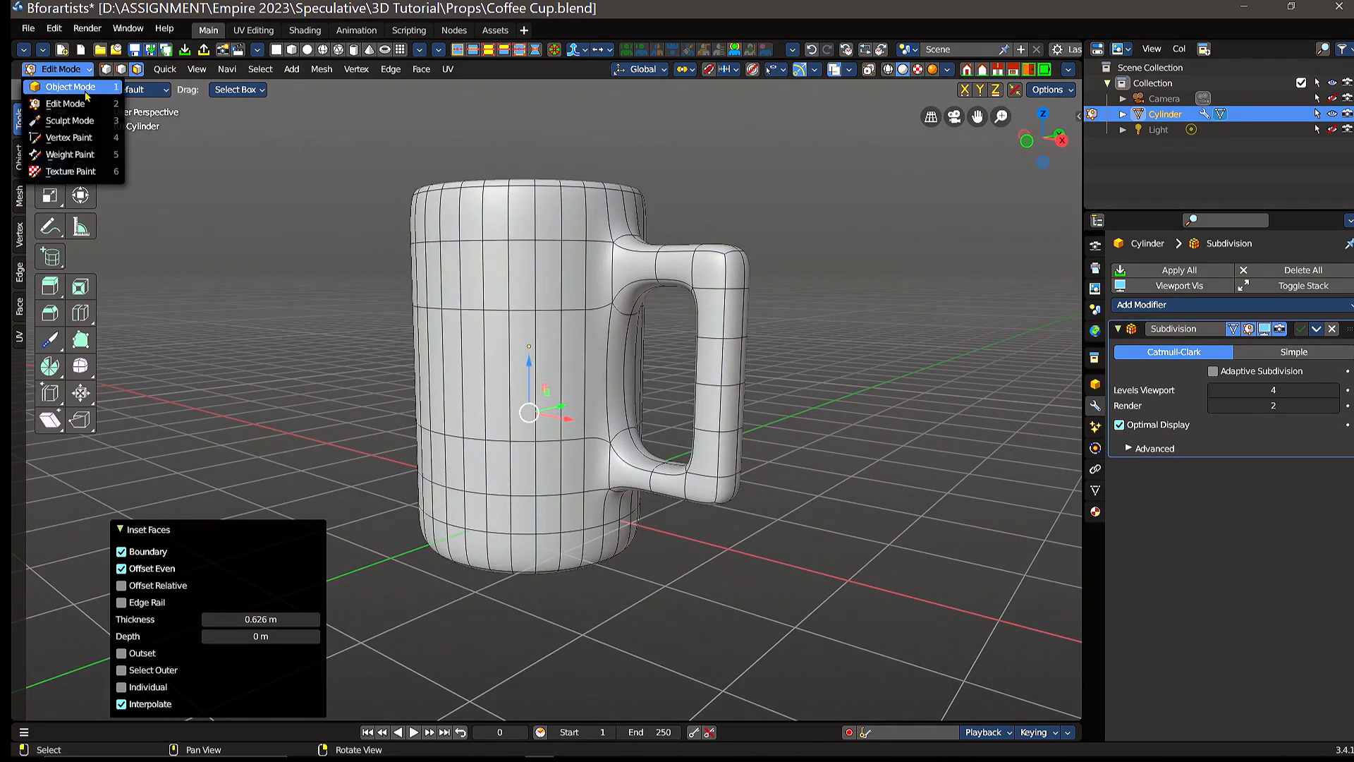
left_click(79, 89)
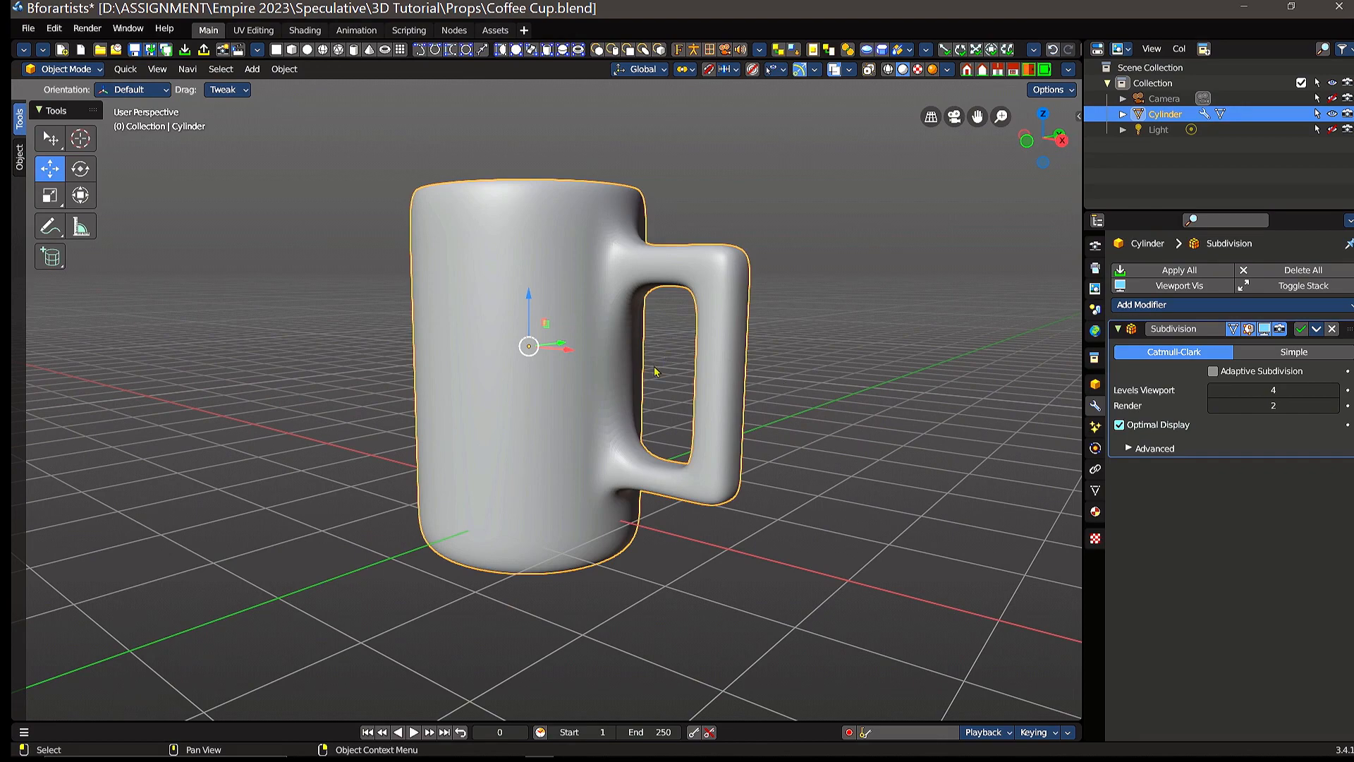
middle_click_drag(655, 372, 701, 363)
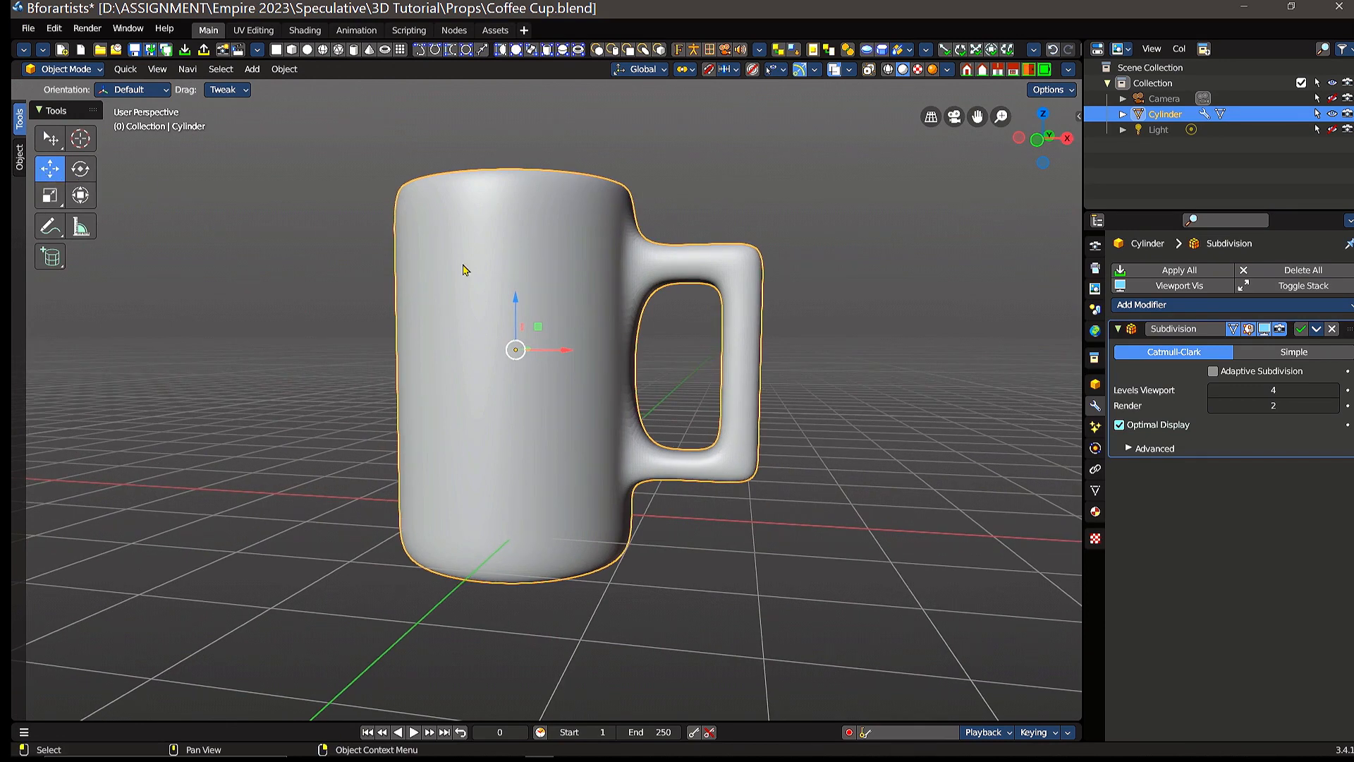
Step: Raise the cup along Z until its base sits on the ground line, finishing in front view with a move of about 0.114 m
left_click_drag(513, 302, 521, 256)
right_click(521, 255)
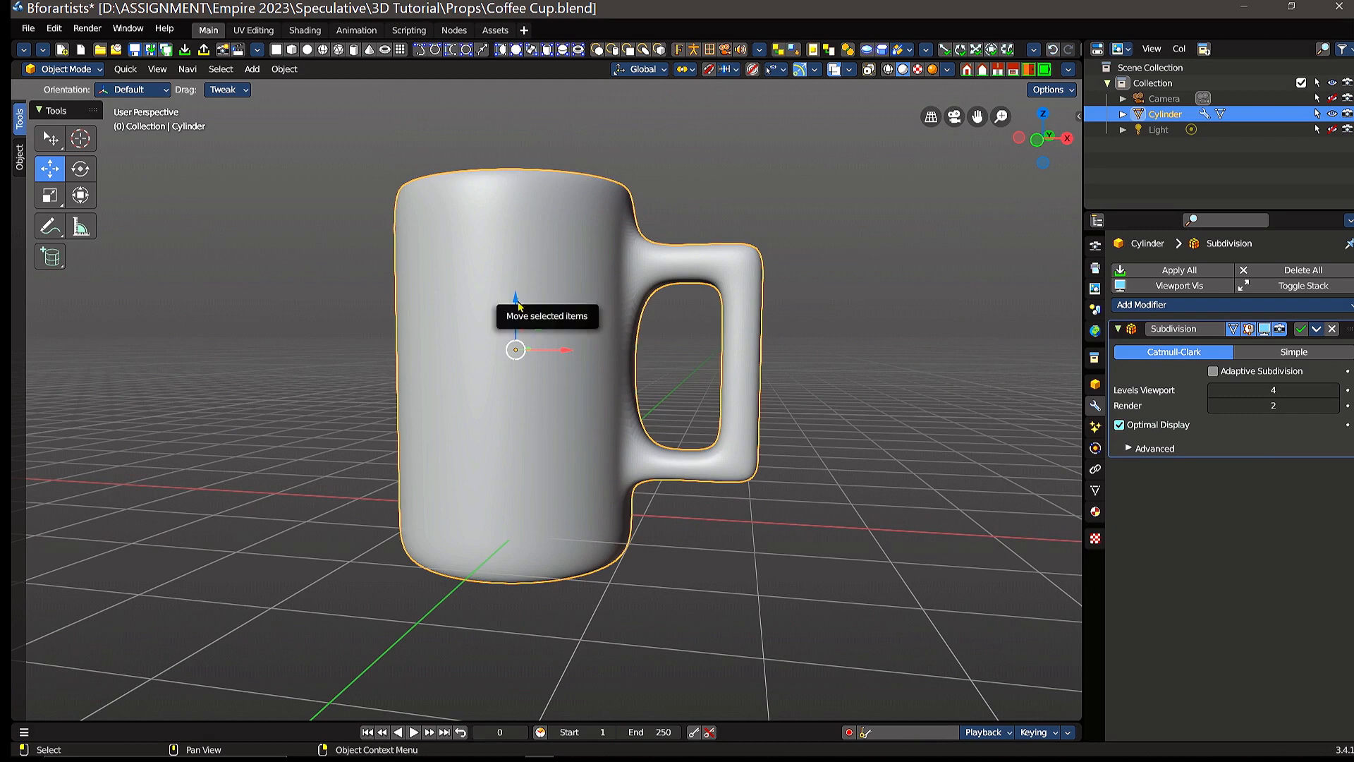
left_click_drag(518, 302, 520, 271)
middle_click_drag(575, 409, 636, 401)
left_click_drag(513, 262, 514, 260)
right_click(517, 252)
middle_click_drag(656, 398, 579, 310)
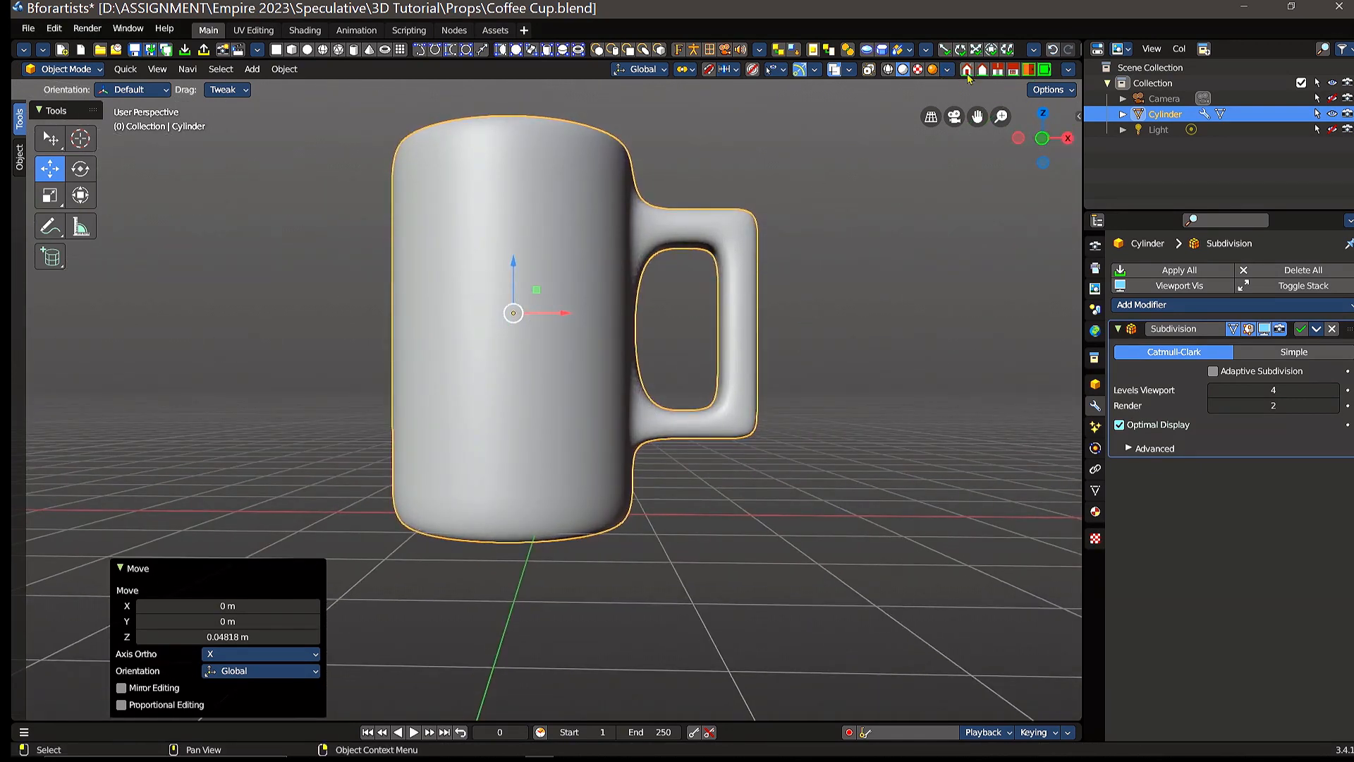
key("KP_1")
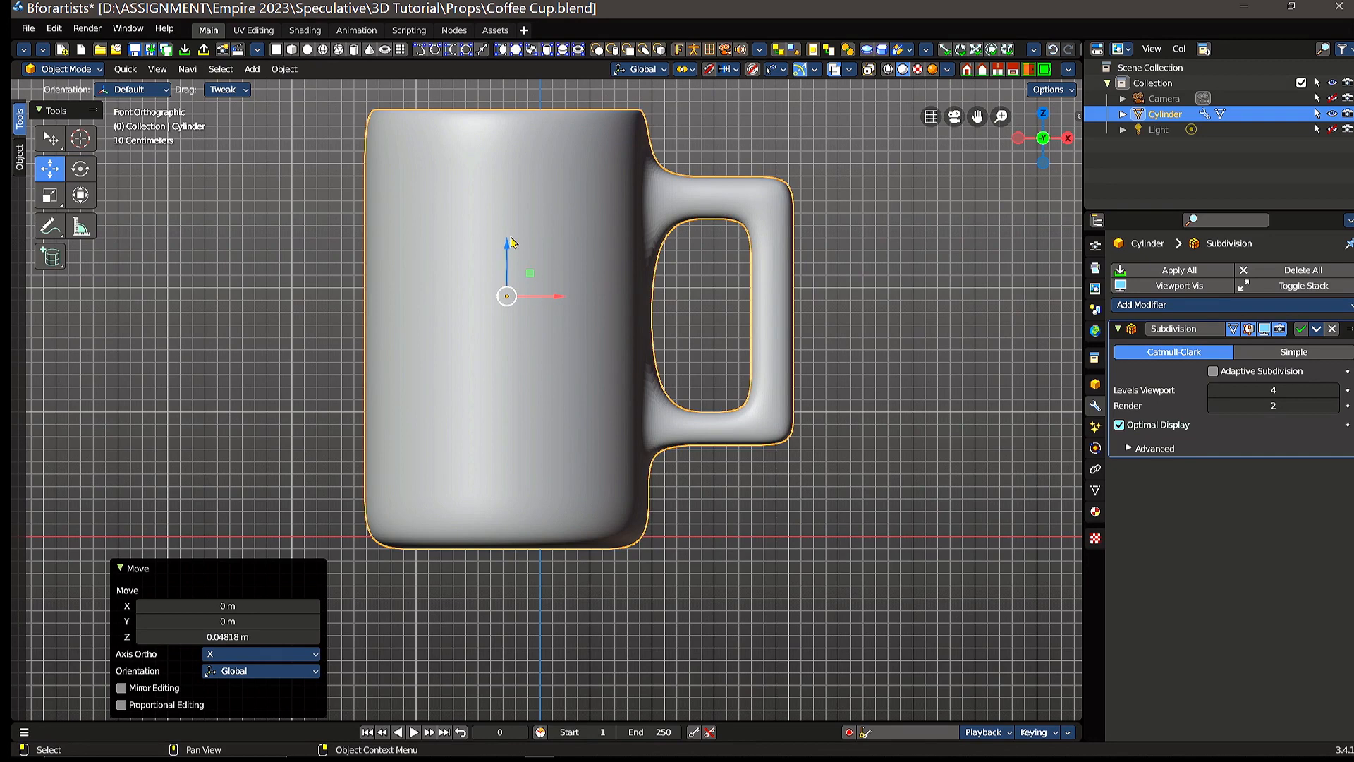
left_click_drag(506, 247, 505, 225)
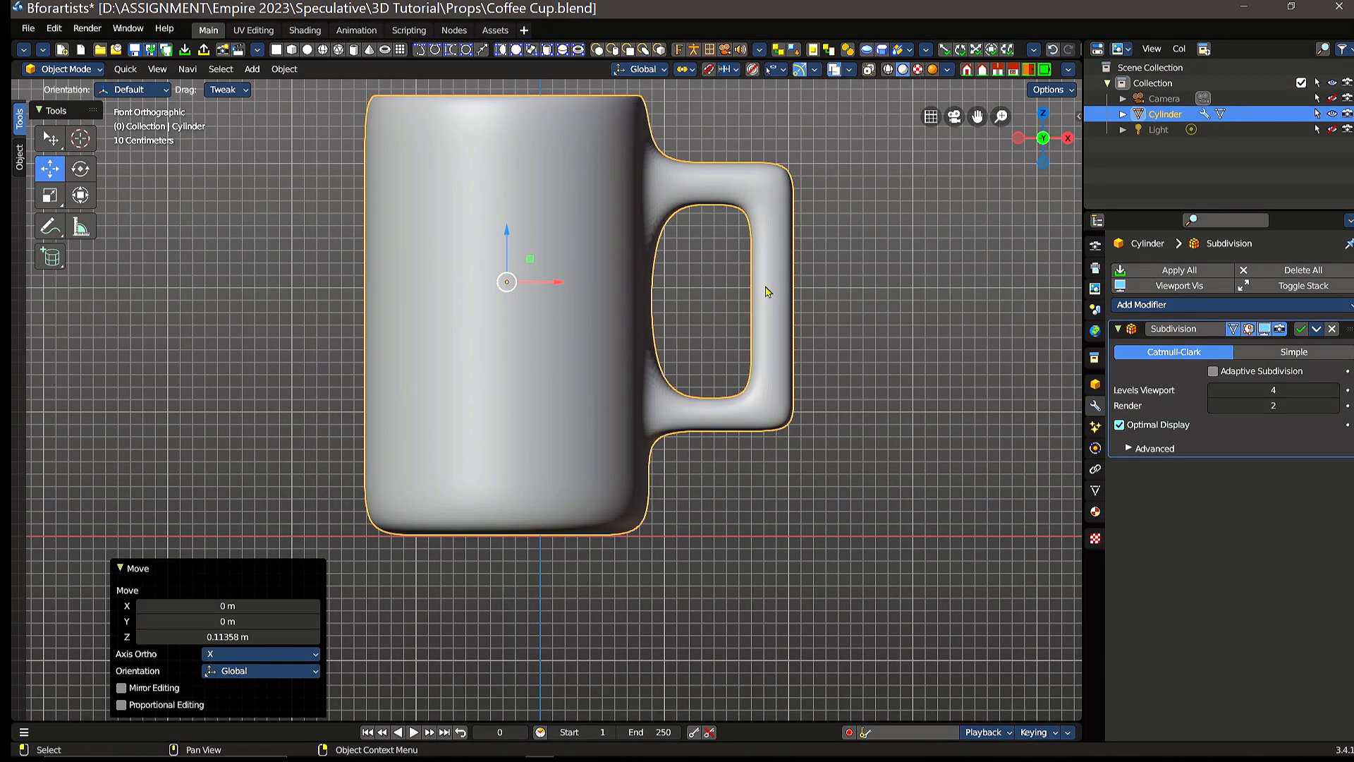
Step: Put the cup into Edit Mode
middle_click_drag(880, 311, 675, 288)
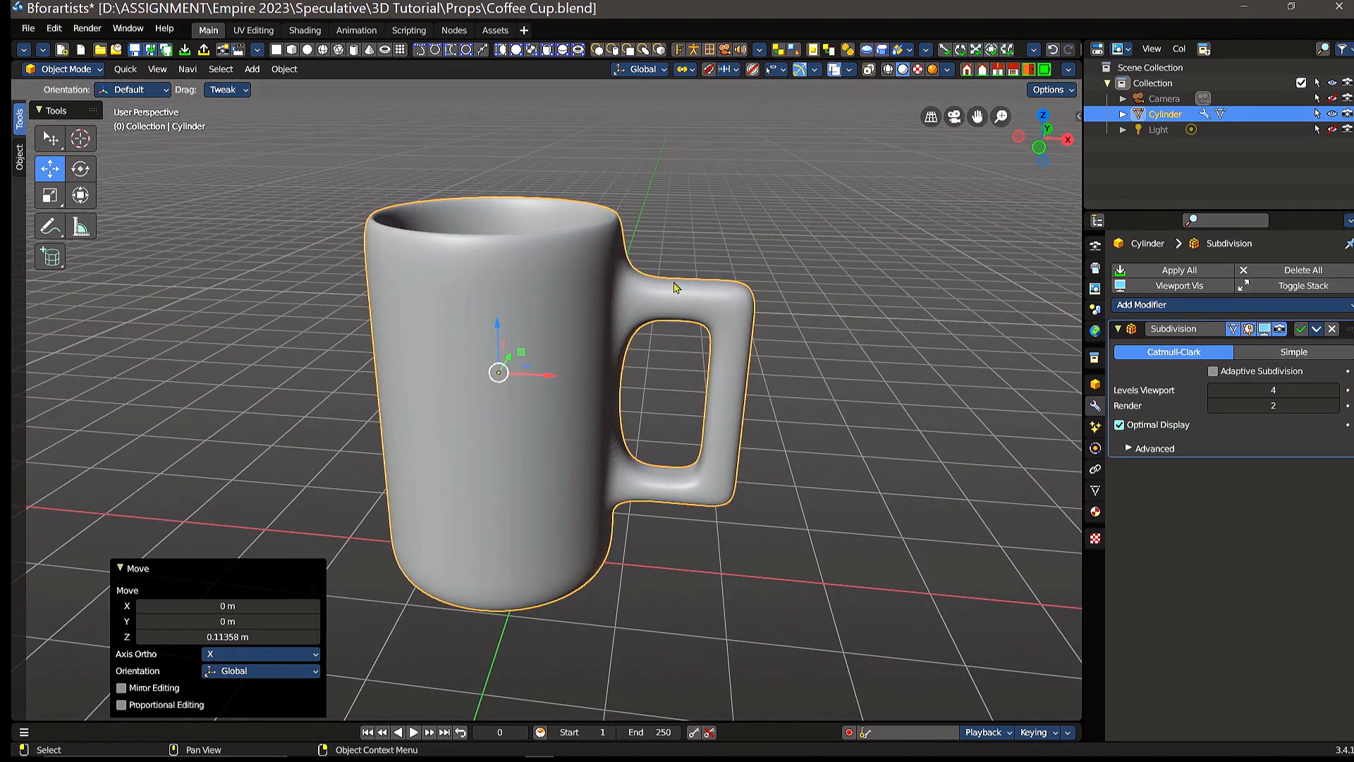
mouse_move(656, 235)
middle_mouse_down()
mouse_move(698, 357)
mouse_move(705, 329)
mouse_move(705, 366)
mouse_move(677, 275)
mouse_move(677, 374)
mouse_move(662, 225)
mouse_move(671, 235)
middle_mouse_up()
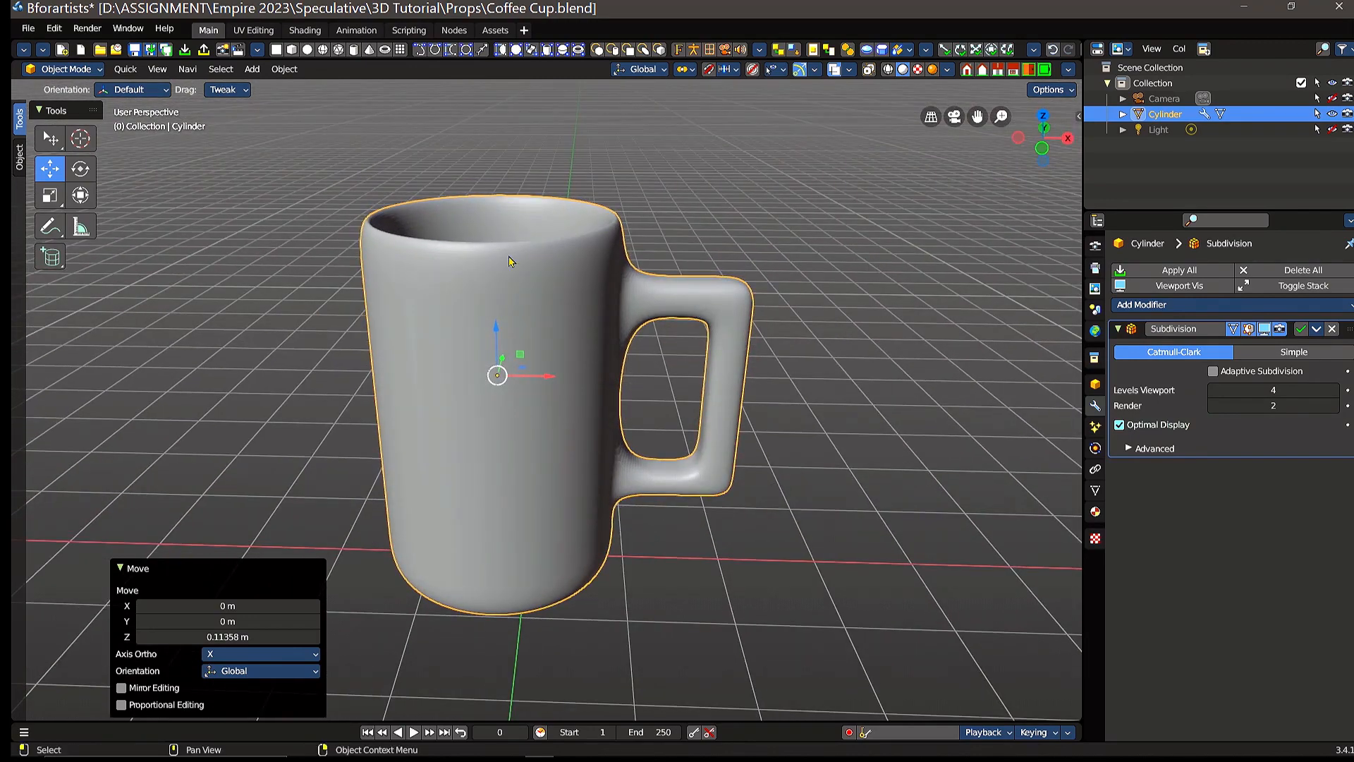
scroll(509, 261, "up", 2)
middle_click_drag(548, 242, 620, 379)
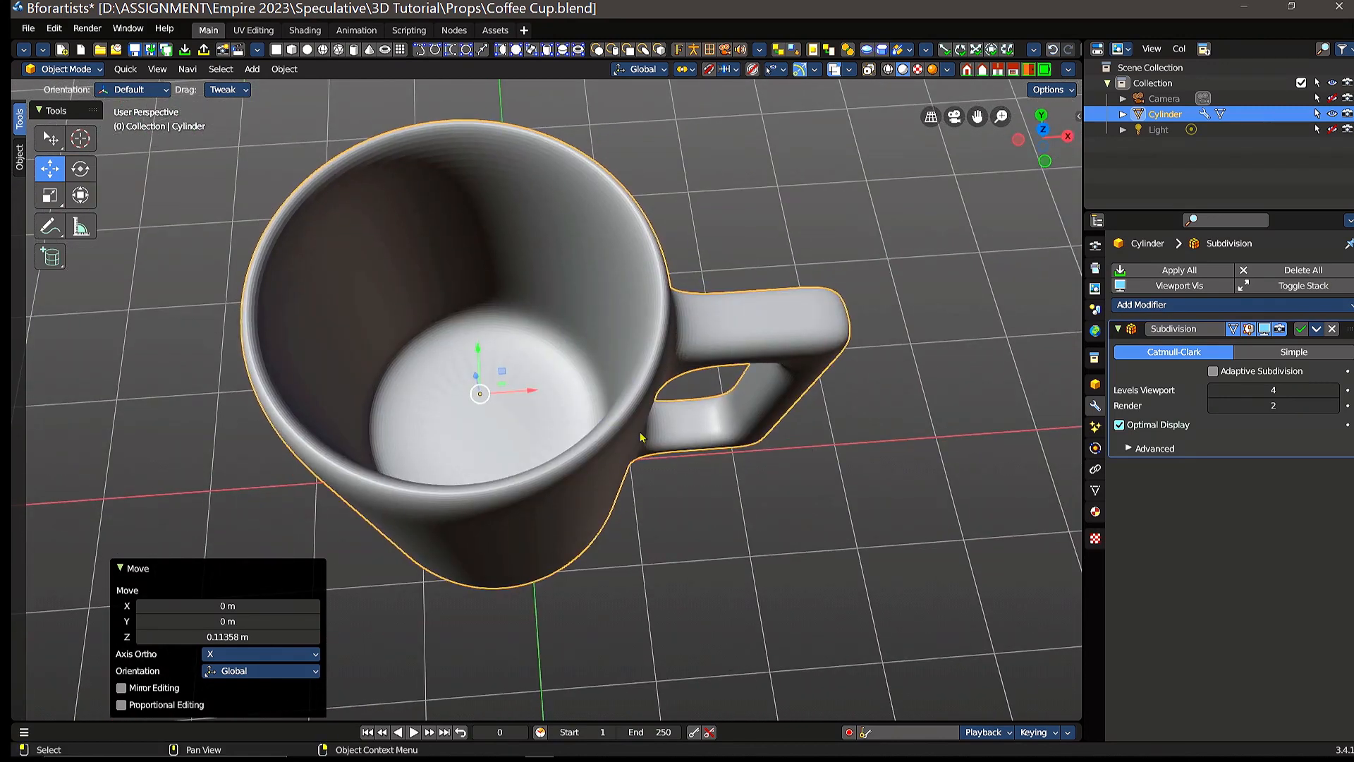
middle_click_drag(641, 436, 557, 363)
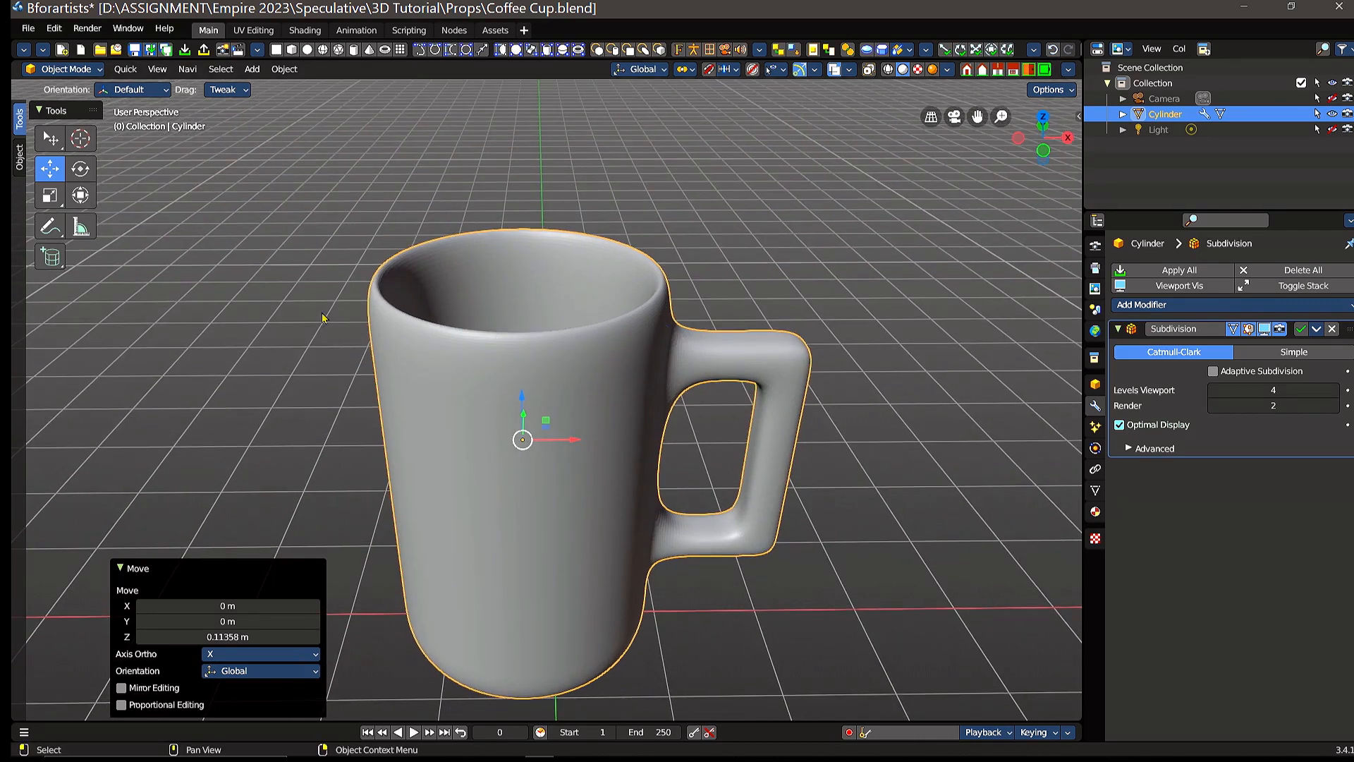
left_click(90, 70)
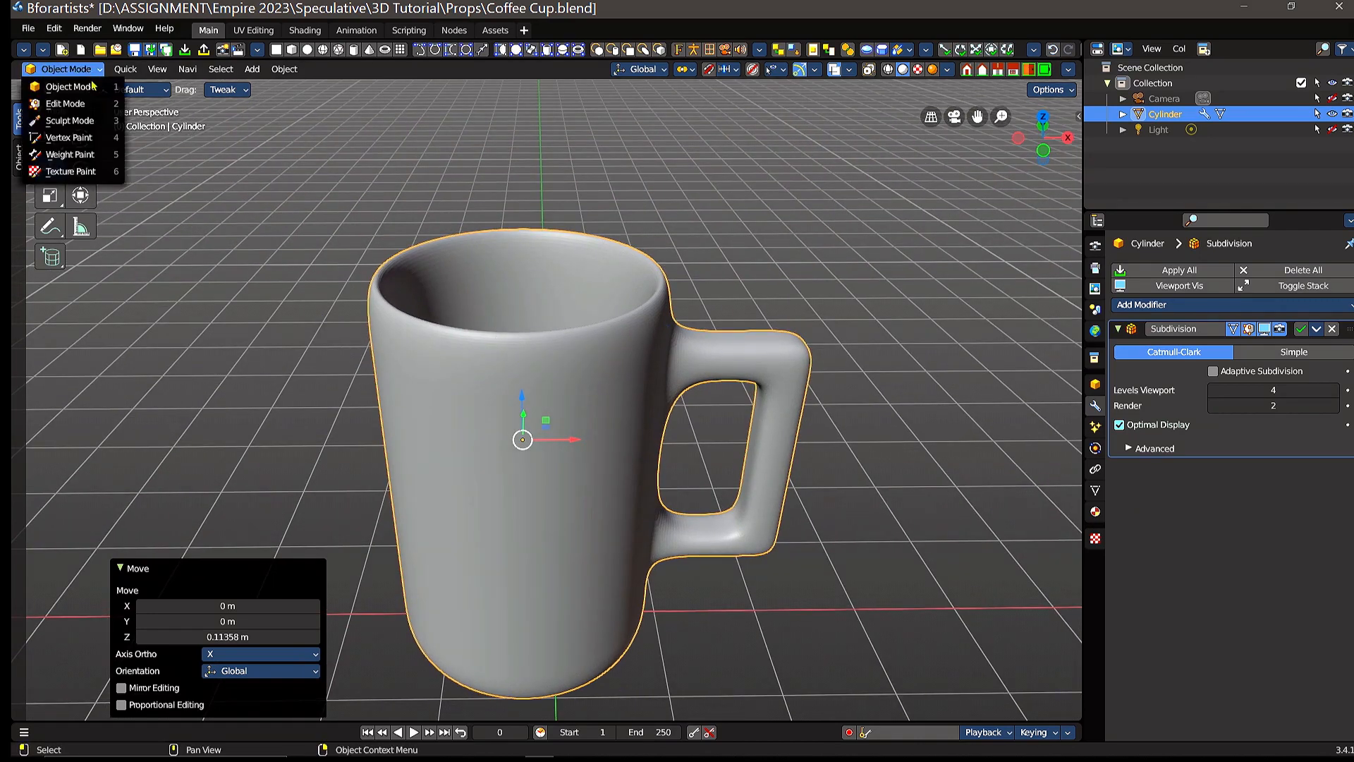
left_click(92, 104)
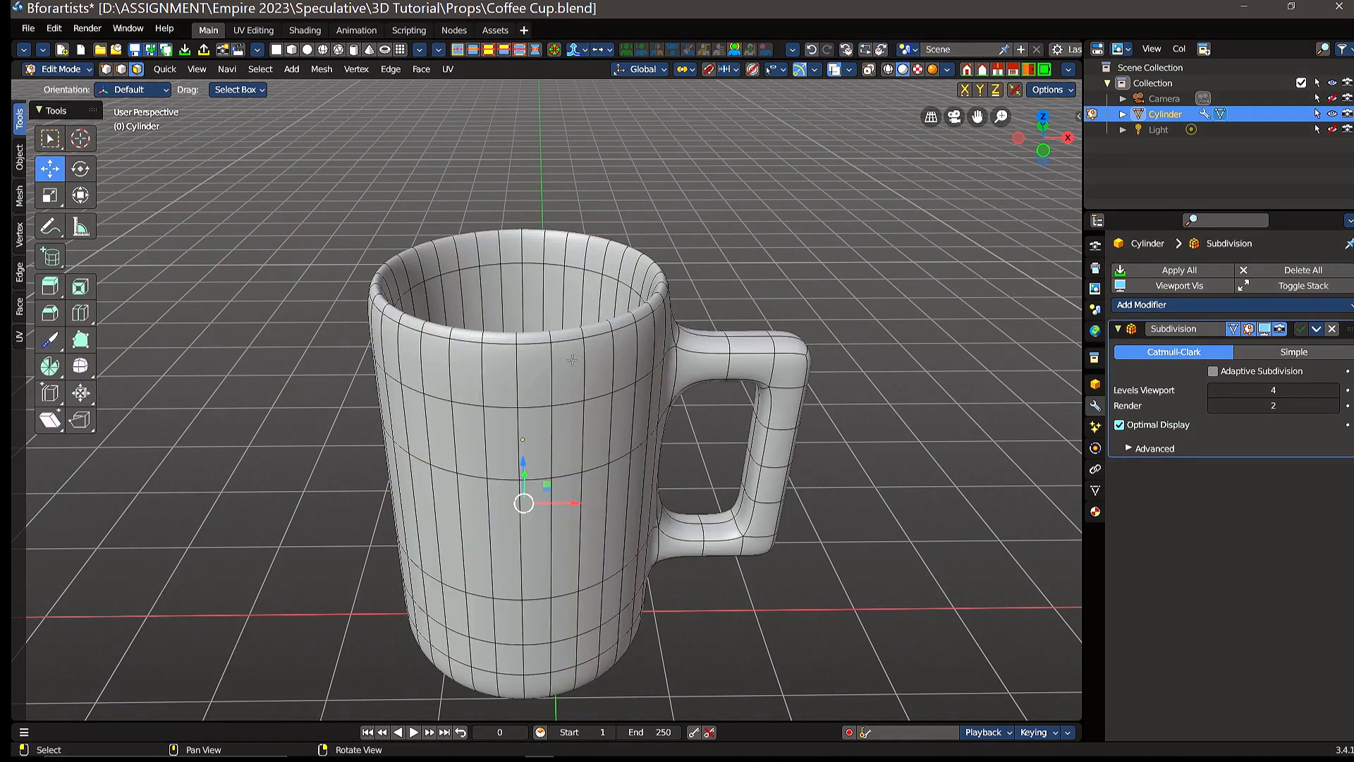
Step: Add a single loop cut around the outer wall just below the rim, slid to a factor of about -0.653
left_click(81, 319)
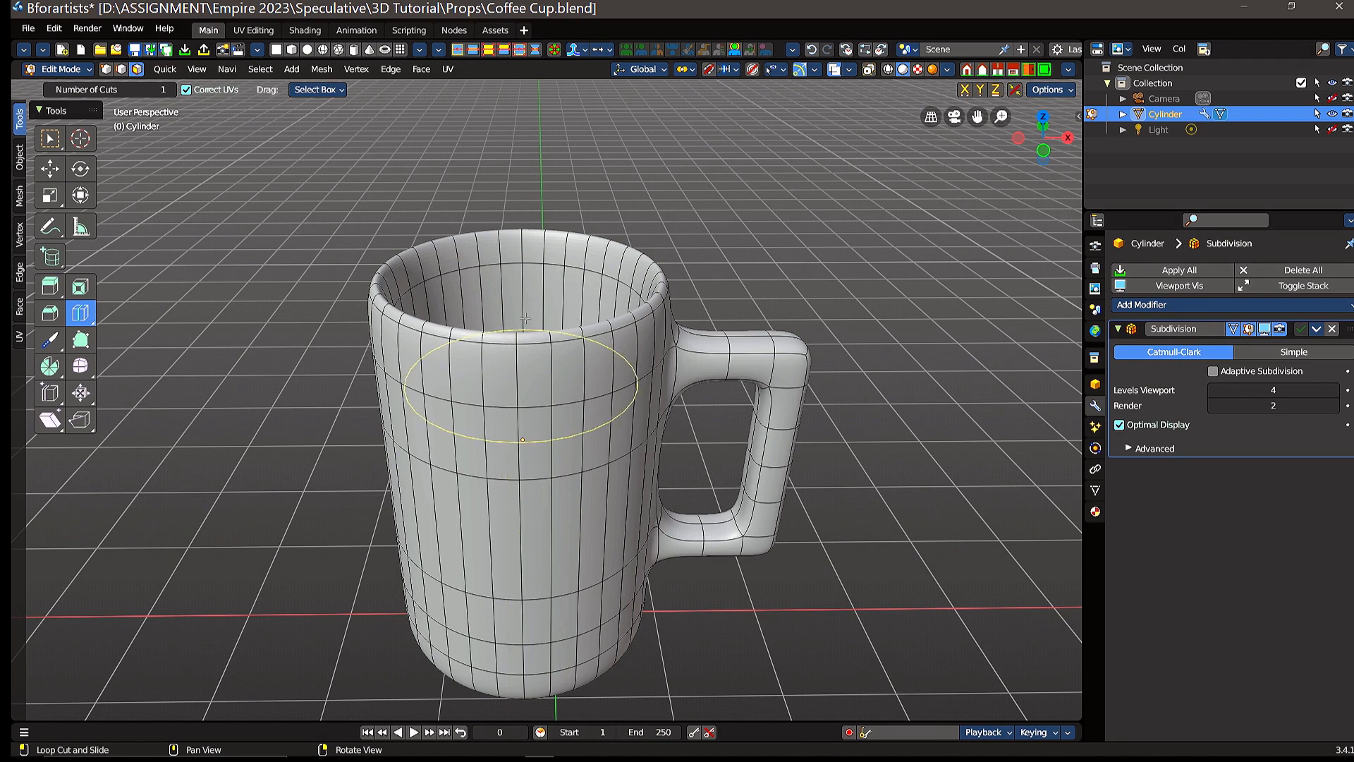
left_click(514, 368)
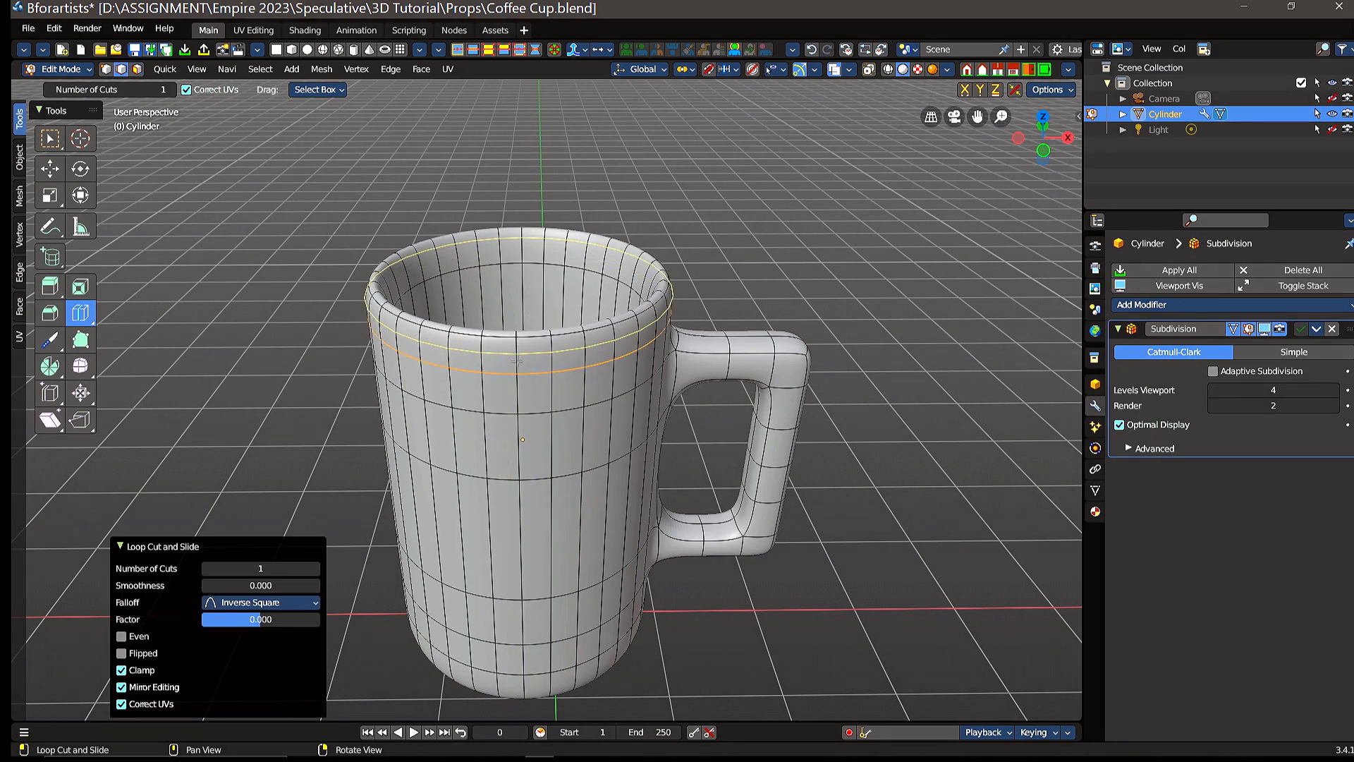
mouse_move(519, 357)
left_mouse_down()
mouse_move(518, 324)
mouse_move(517, 374)
mouse_move(519, 345)
left_mouse_up()
Step: Add a second loop cut around the inner side of the rim, slid to a factor of about -0.297, and return to the Move tool
scroll(522, 332, "up", 2)
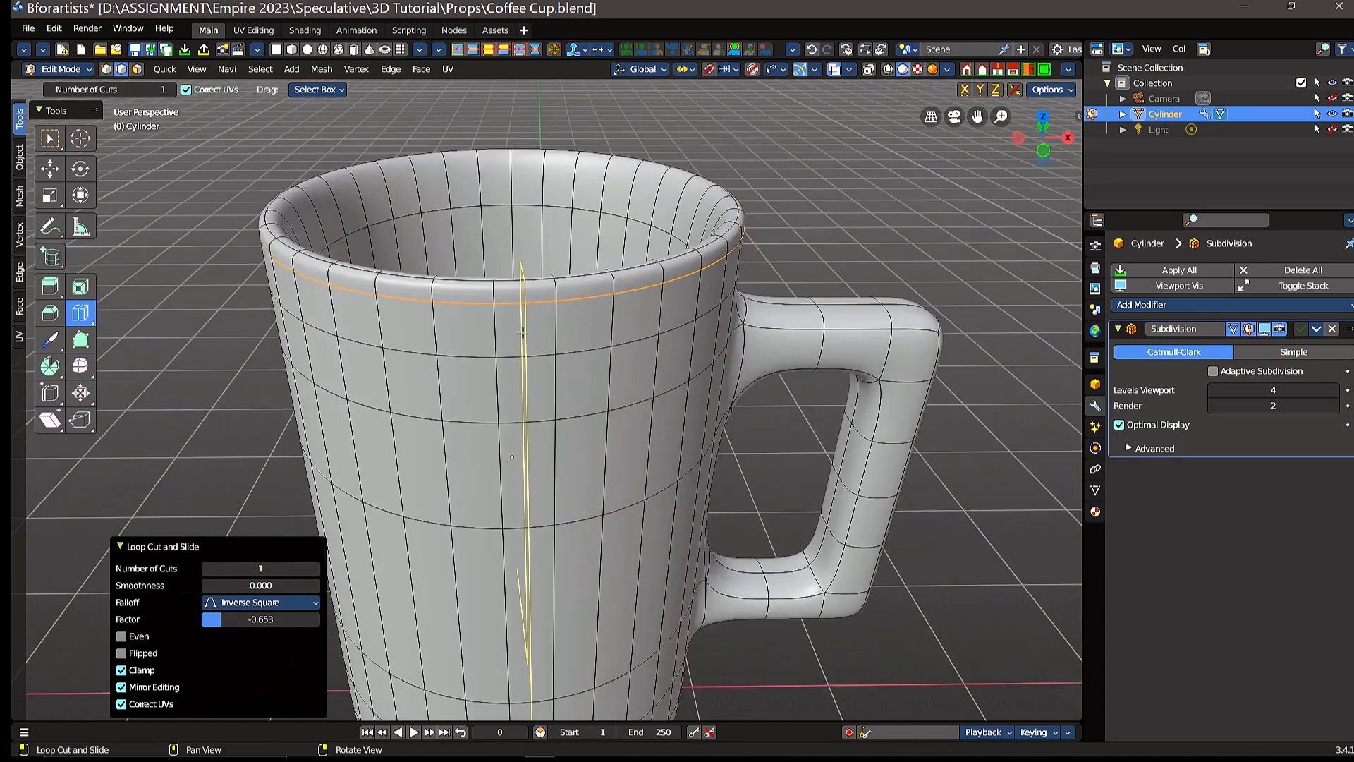
middle_click_drag(522, 331, 564, 367)
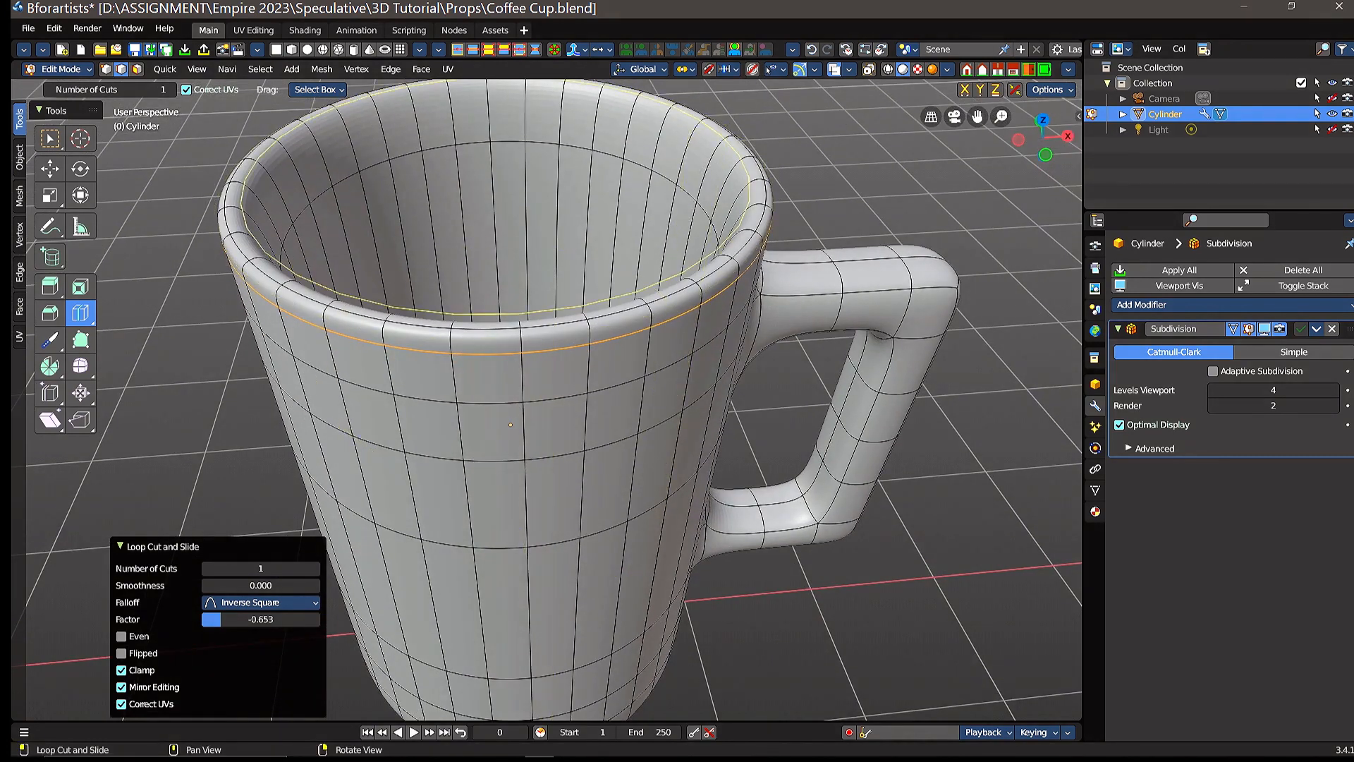
mouse_move(696, 166)
left_mouse_down()
mouse_move(728, 171)
mouse_move(648, 148)
mouse_move(702, 167)
mouse_move(705, 149)
left_mouse_up()
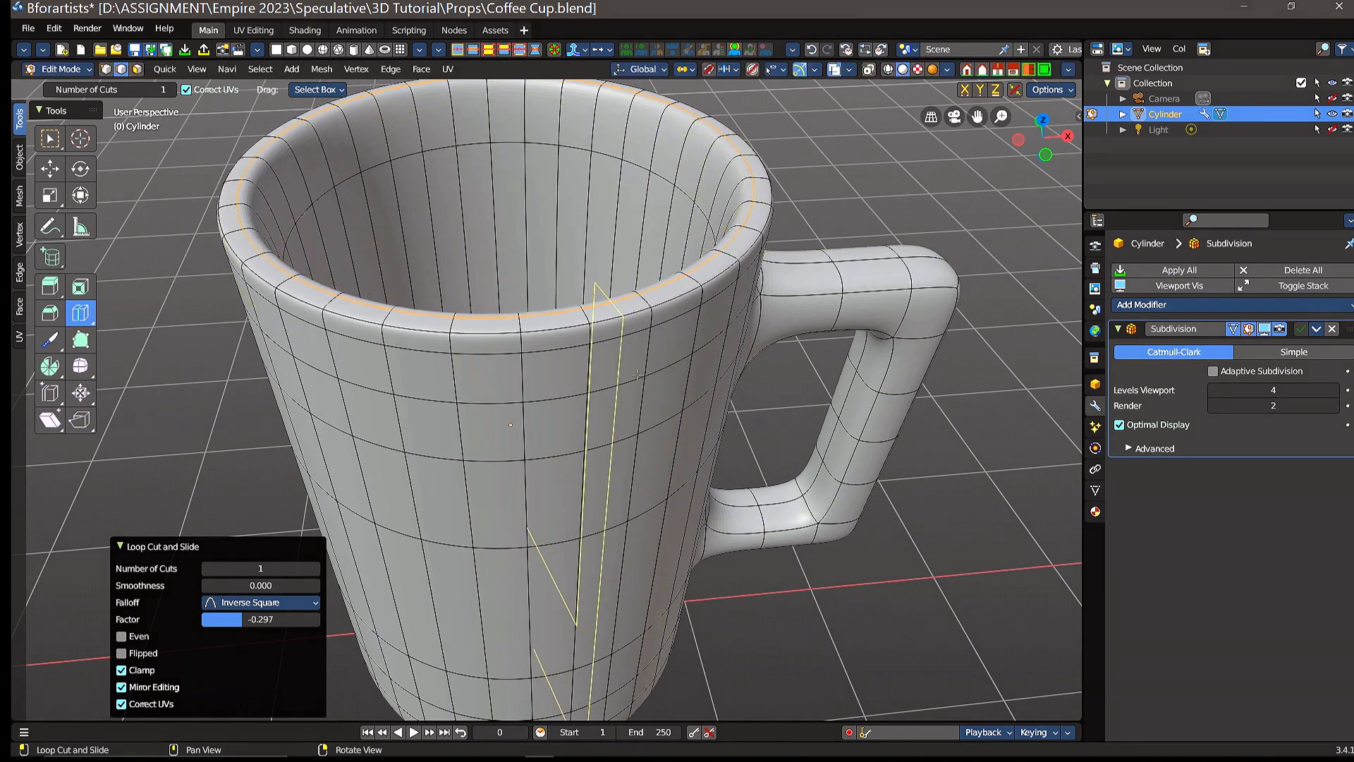
left_click(49, 168)
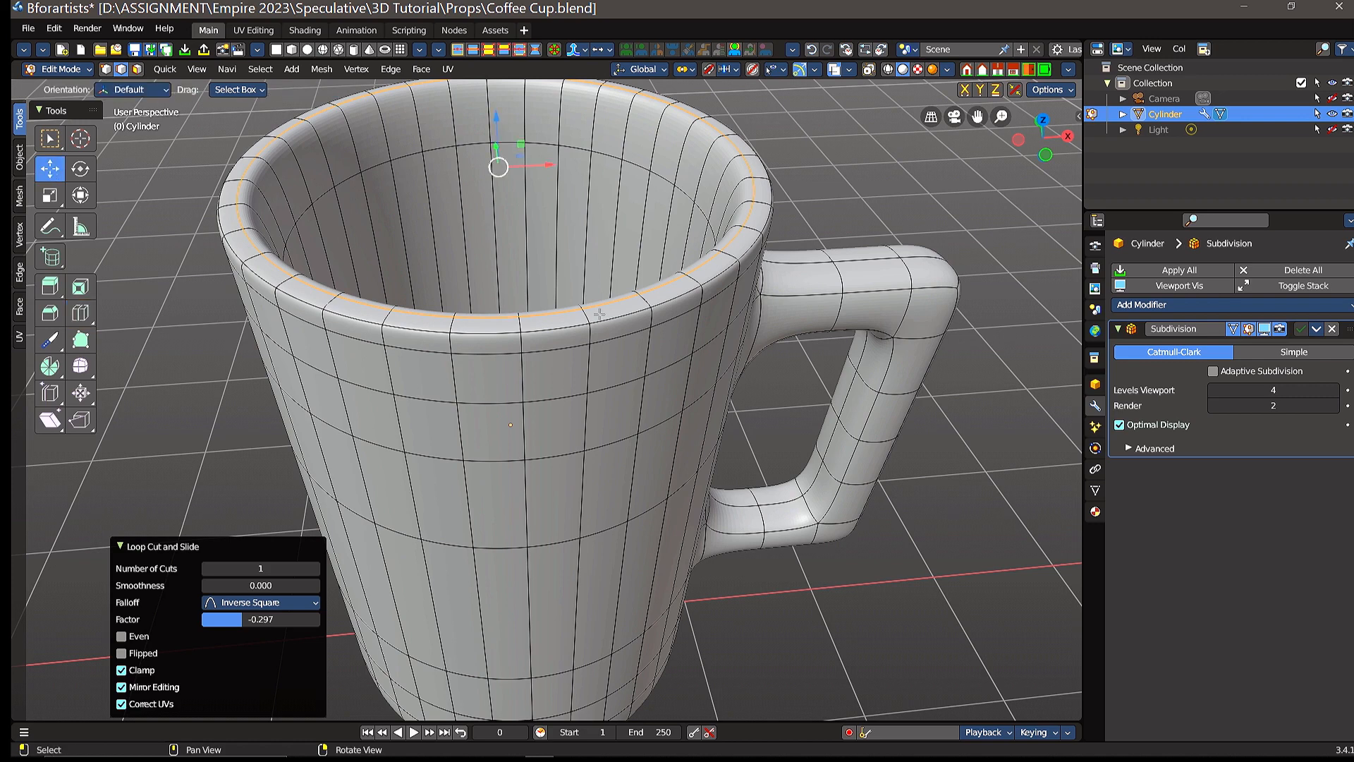
Step: Return to Object Mode and check the sharpened rim from the side and above
left_click(76, 69)
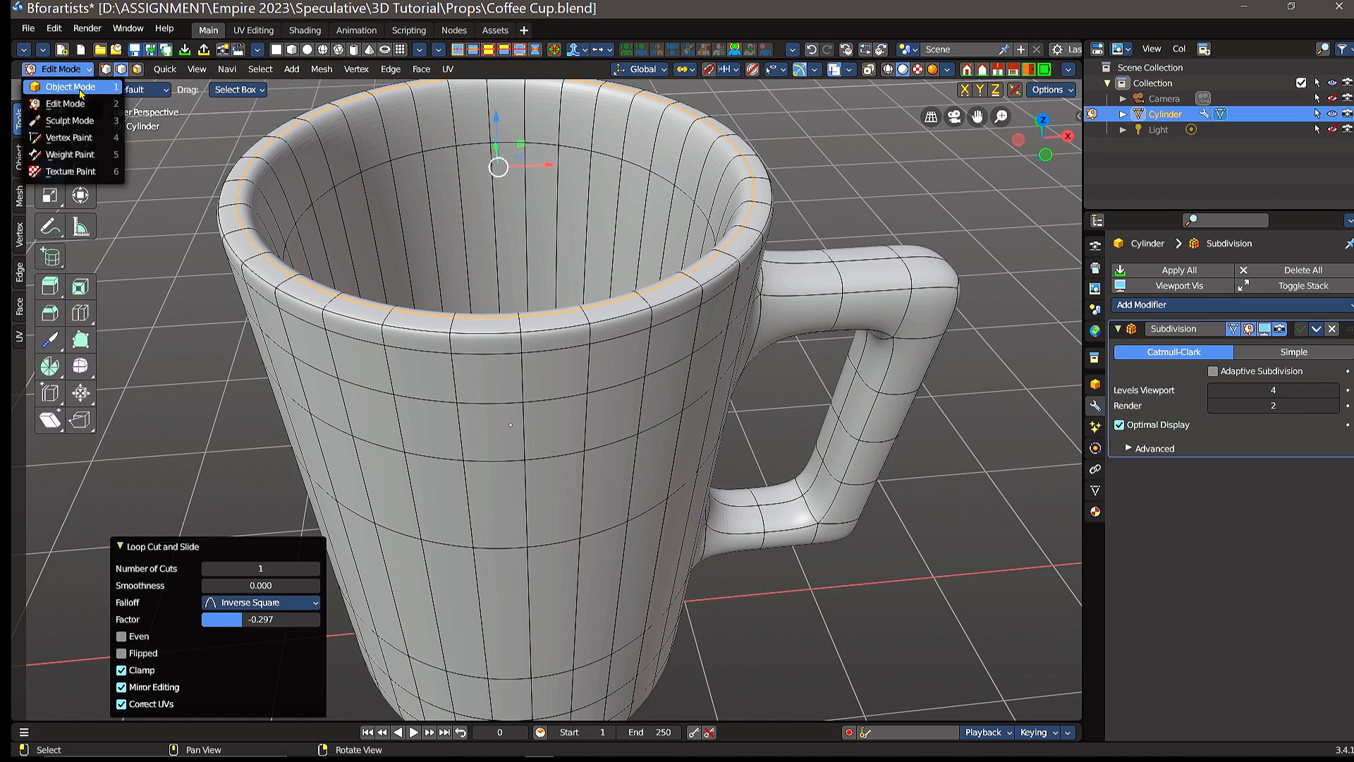
left_click(71, 87)
middle_click_drag(670, 350, 725, 357)
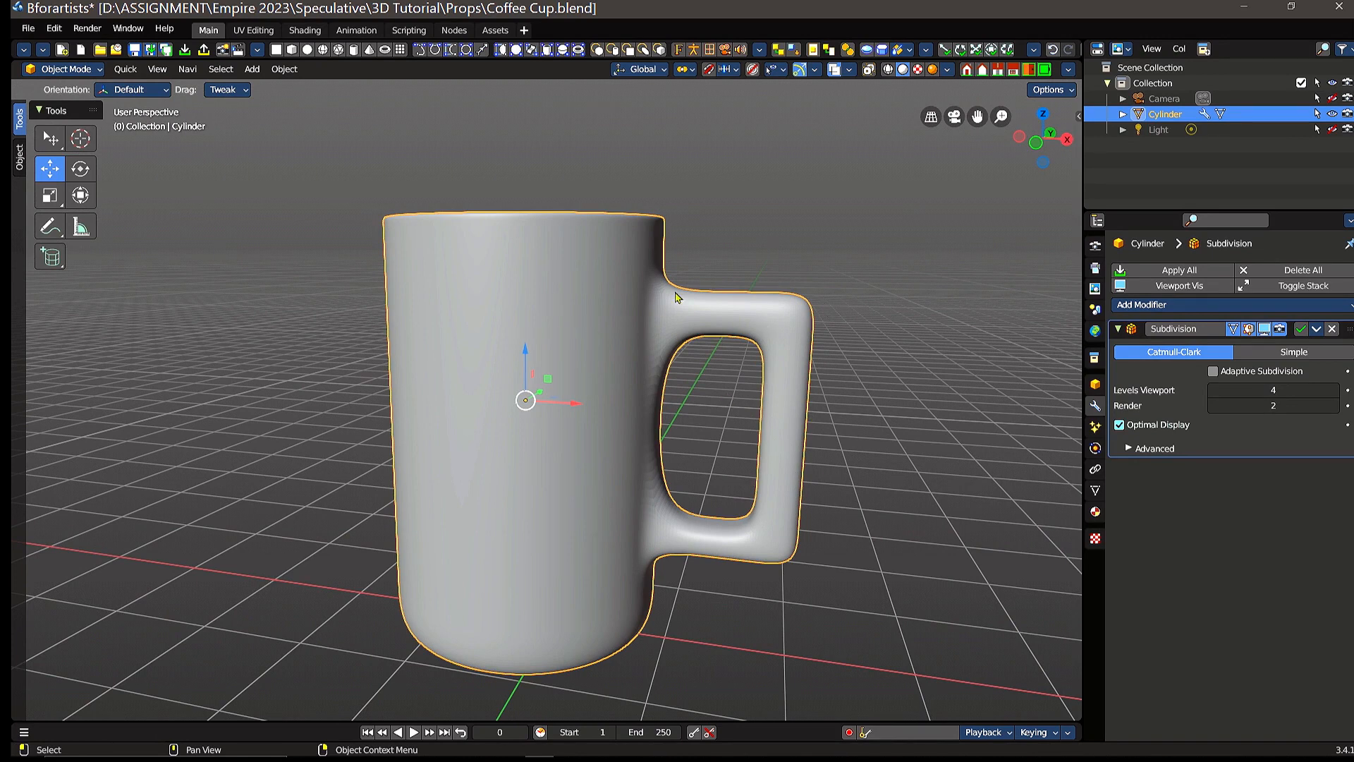
mouse_move(673, 295)
middle_mouse_down()
mouse_move(665, 351)
mouse_move(680, 293)
middle_mouse_up()
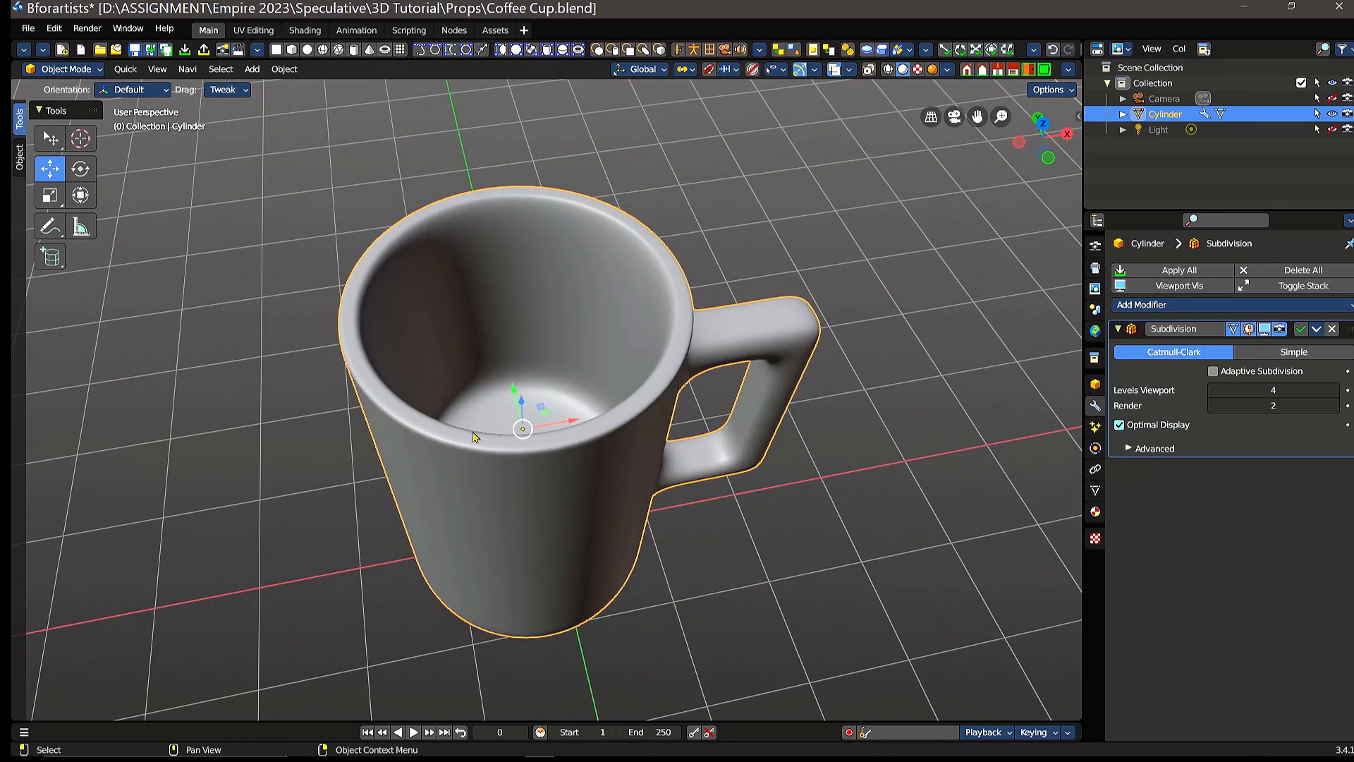
middle_click_drag(621, 418, 608, 353)
Step: Put the cup into Edit Mode and bring the handle side of the mesh into closer view
left_click(64, 68)
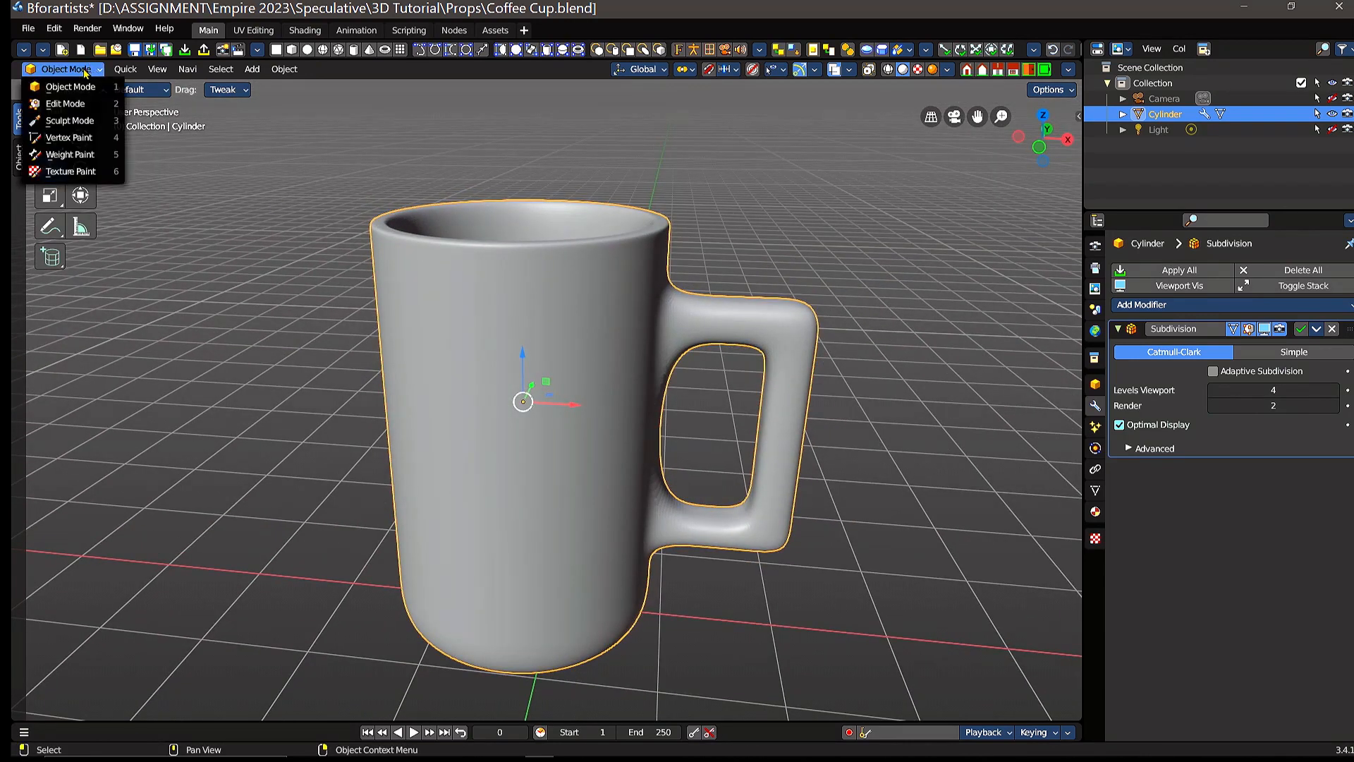
left_click(71, 104)
scroll(767, 342, "up", 2)
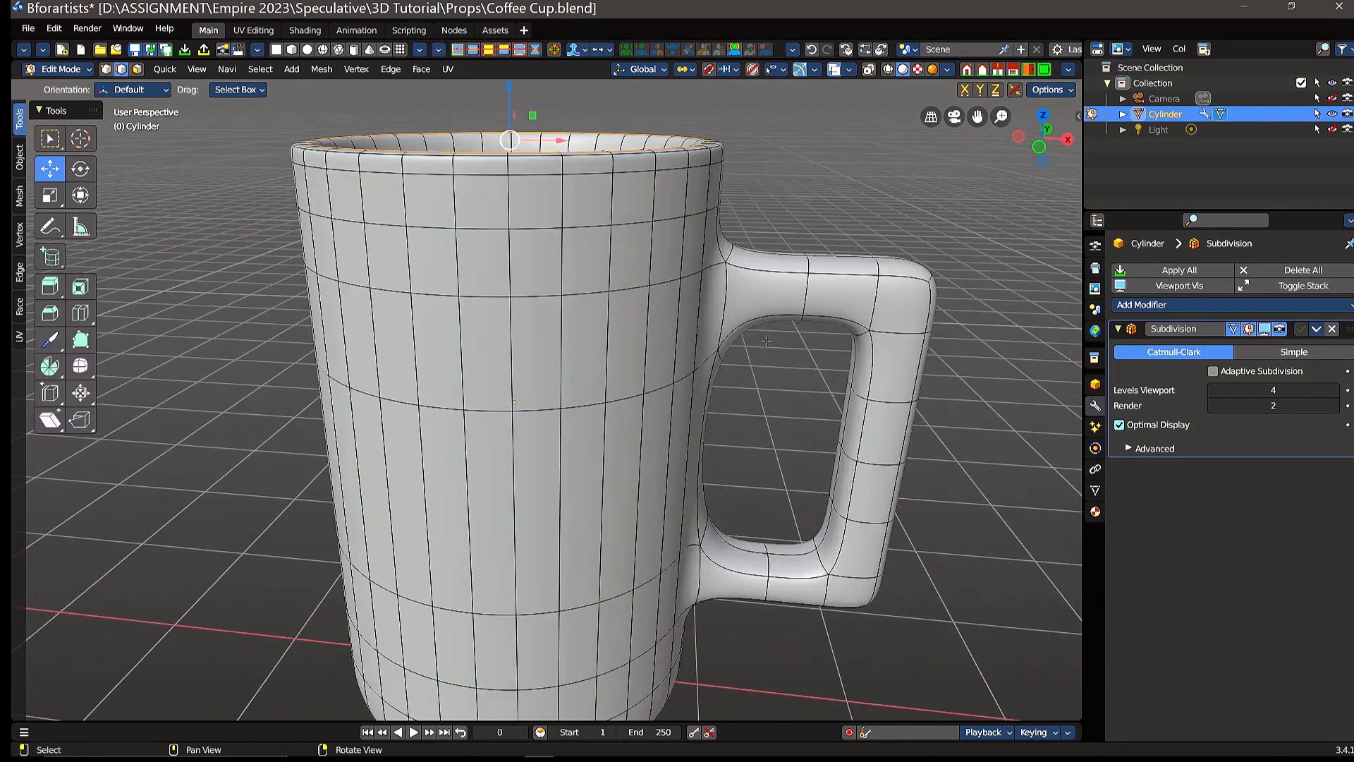
mouse_move(863, 359)
right_mouse_down()
mouse_move(818, 383)
mouse_move(855, 330)
mouse_move(848, 366)
mouse_move(859, 361)
right_mouse_up()
middle_click_drag(860, 361, 561, 464)
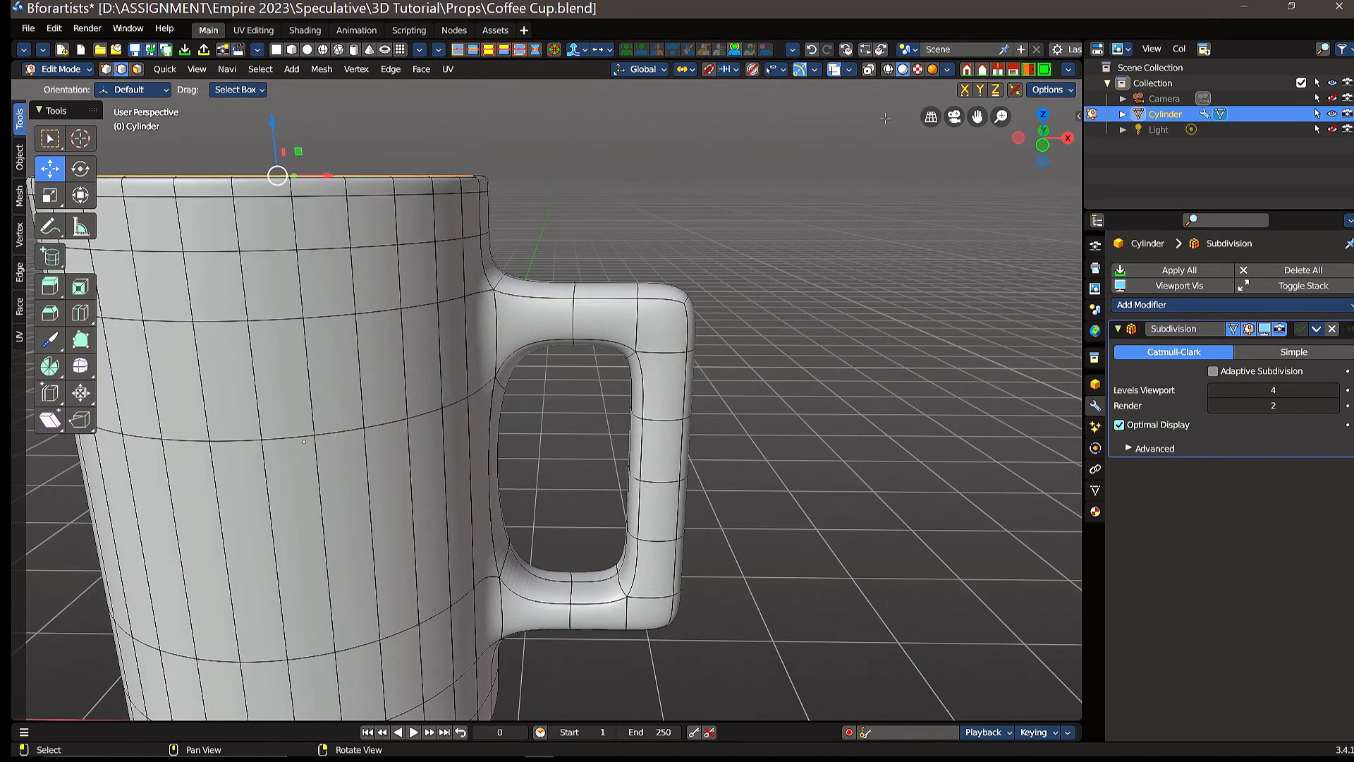
Step: Examine the cup's wall thickness and the gap between its inner and outer bases in wireframe shading
left_click(888, 70)
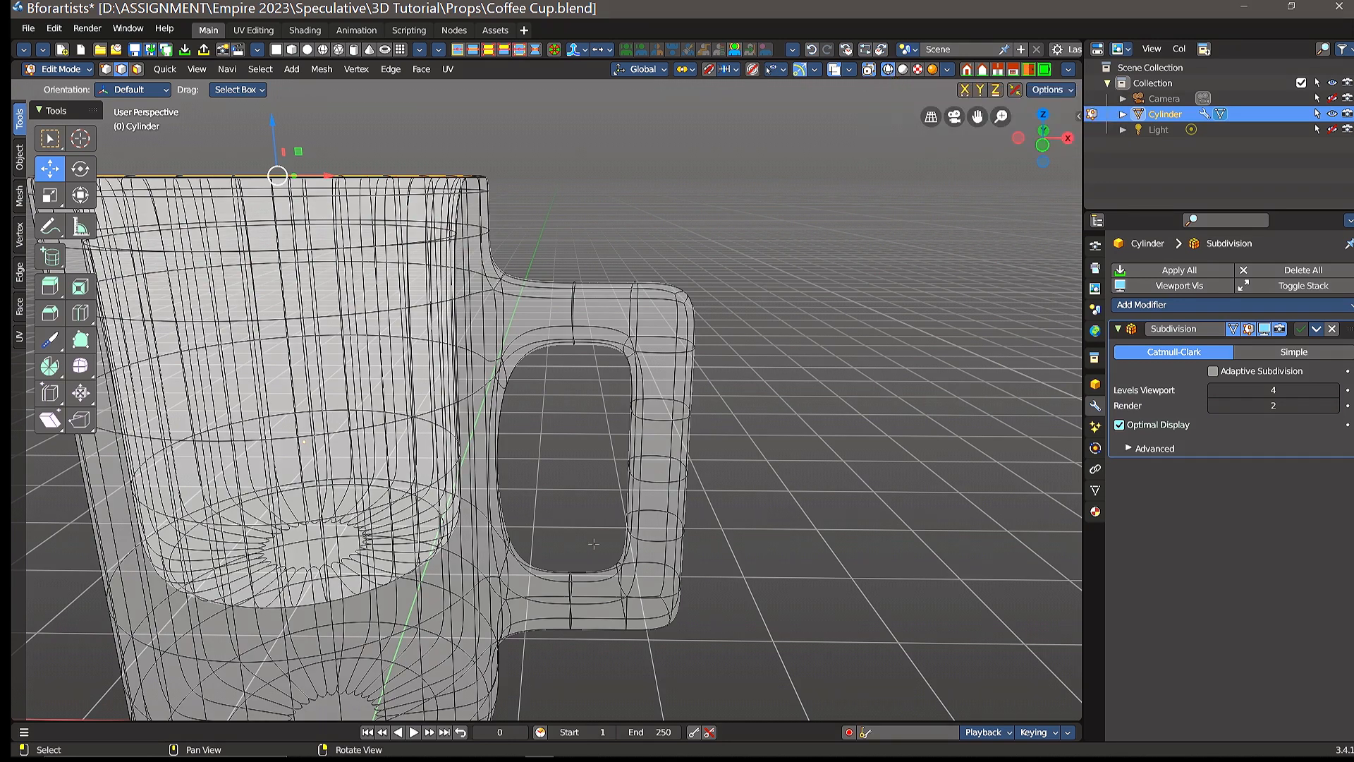
middle_click_drag(758, 452, 747, 482)
middle_click_drag(748, 481, 712, 449, "shift")
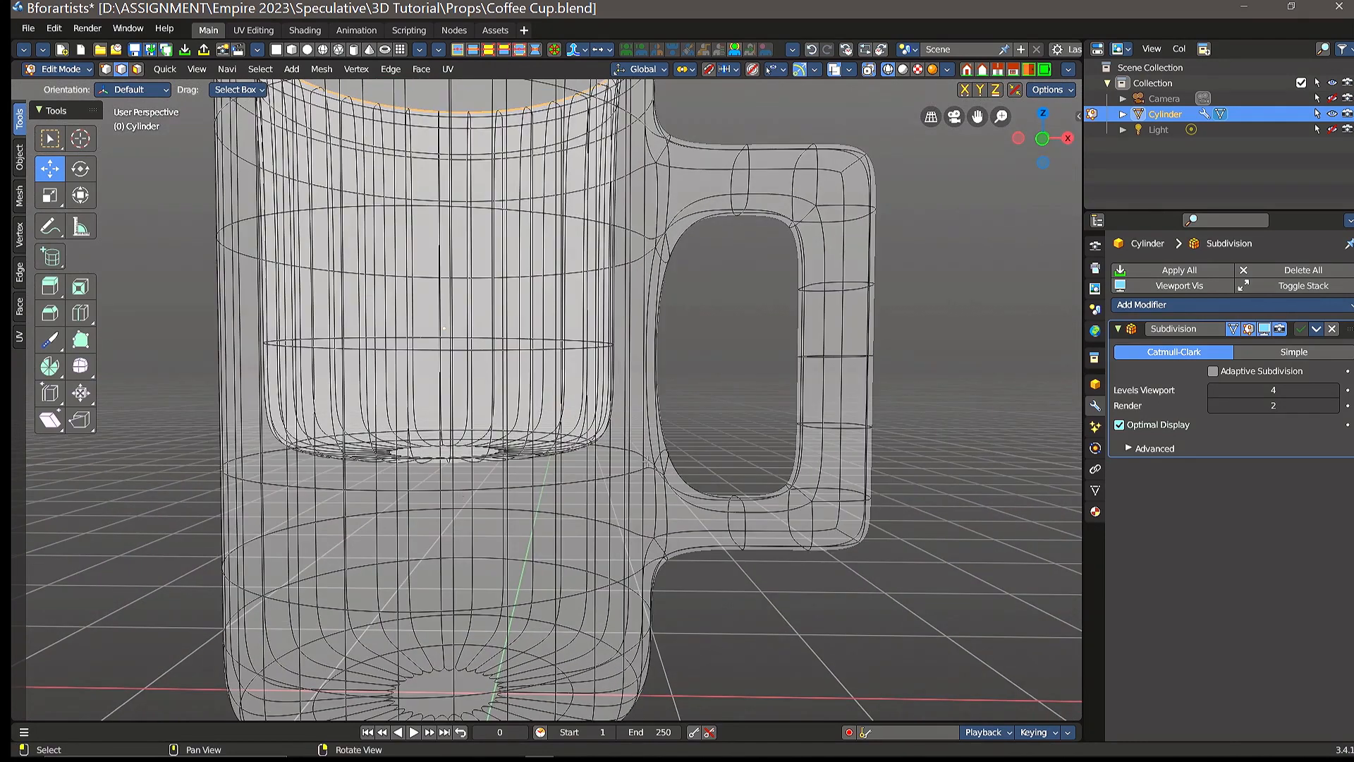
scroll(699, 388, "down", 3)
middle_click_drag(715, 398, 481, 423)
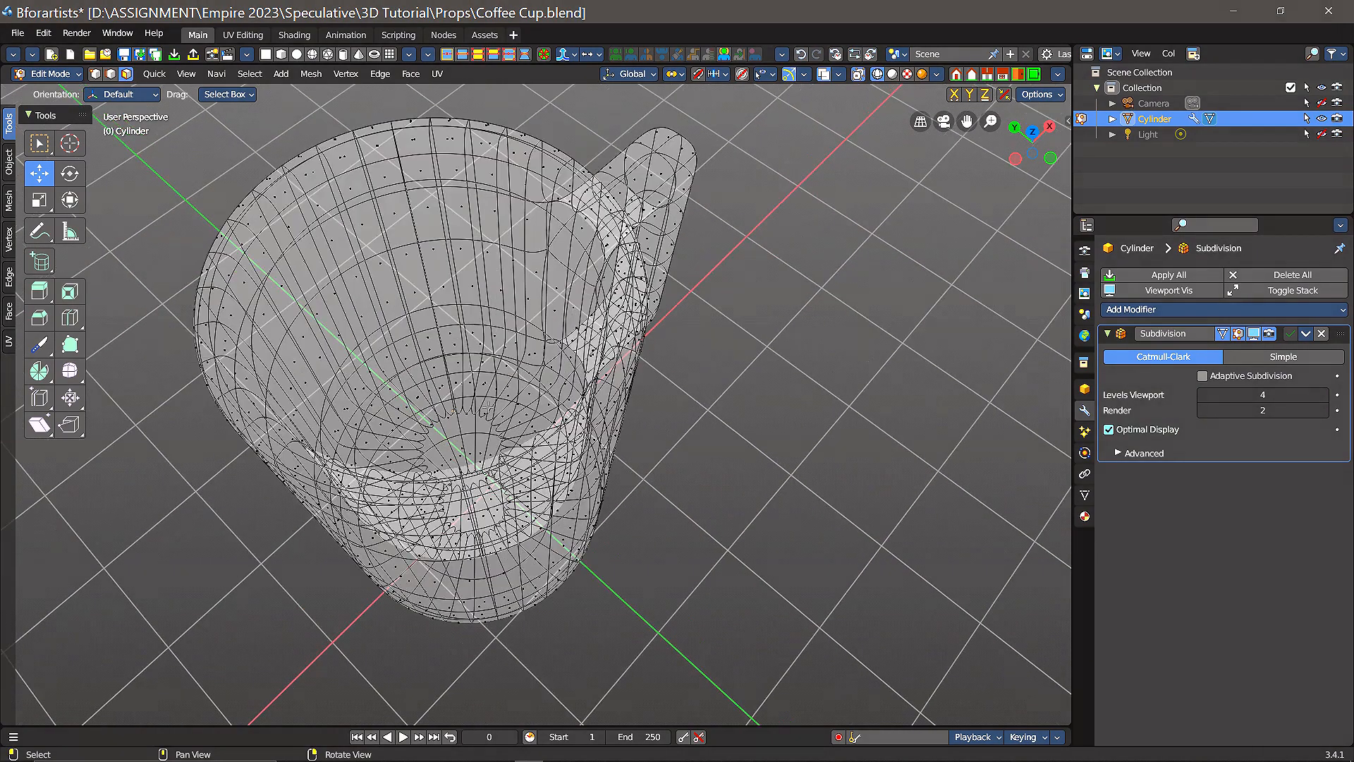
right_click_drag(592, 488, 625, 431)
middle_click_drag(625, 441, 657, 334)
right_click_drag(519, 350, 521, 342)
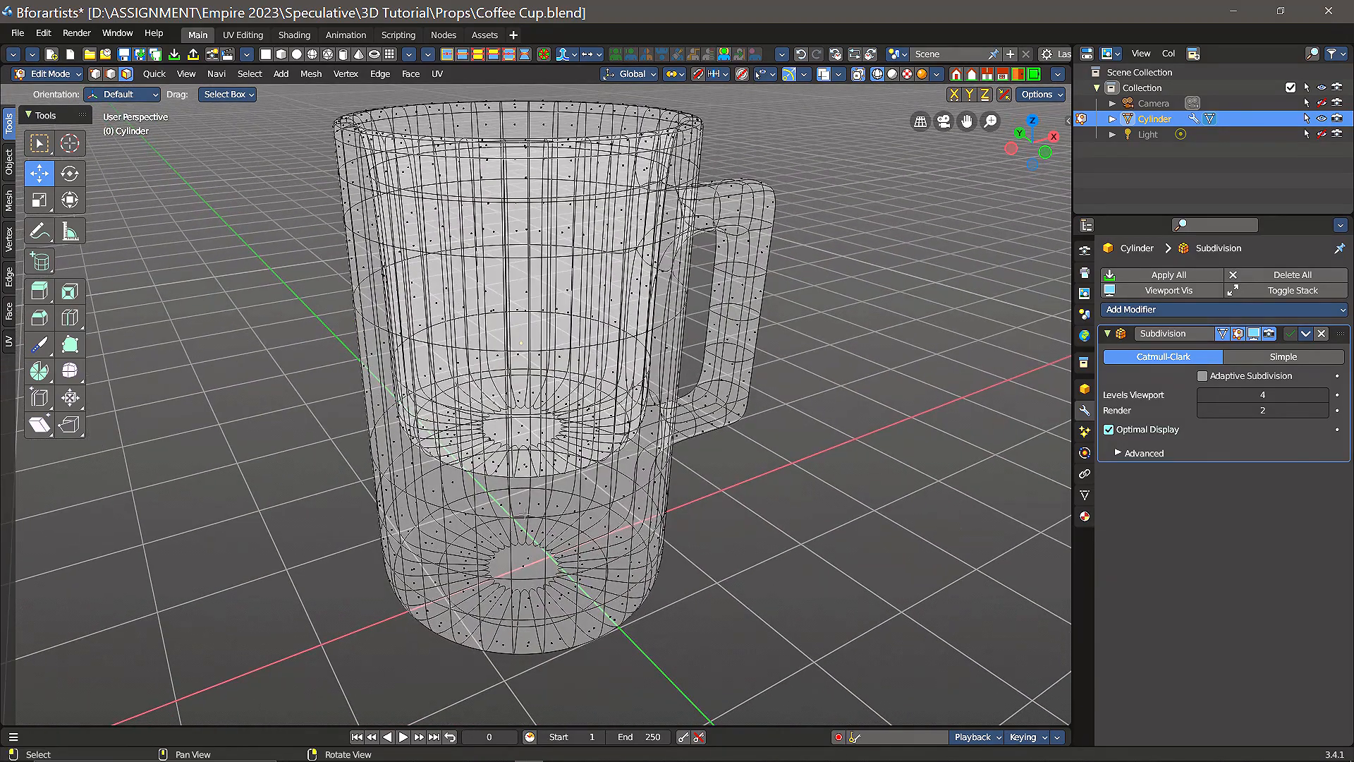
right_click_drag(774, 264, 796, 355)
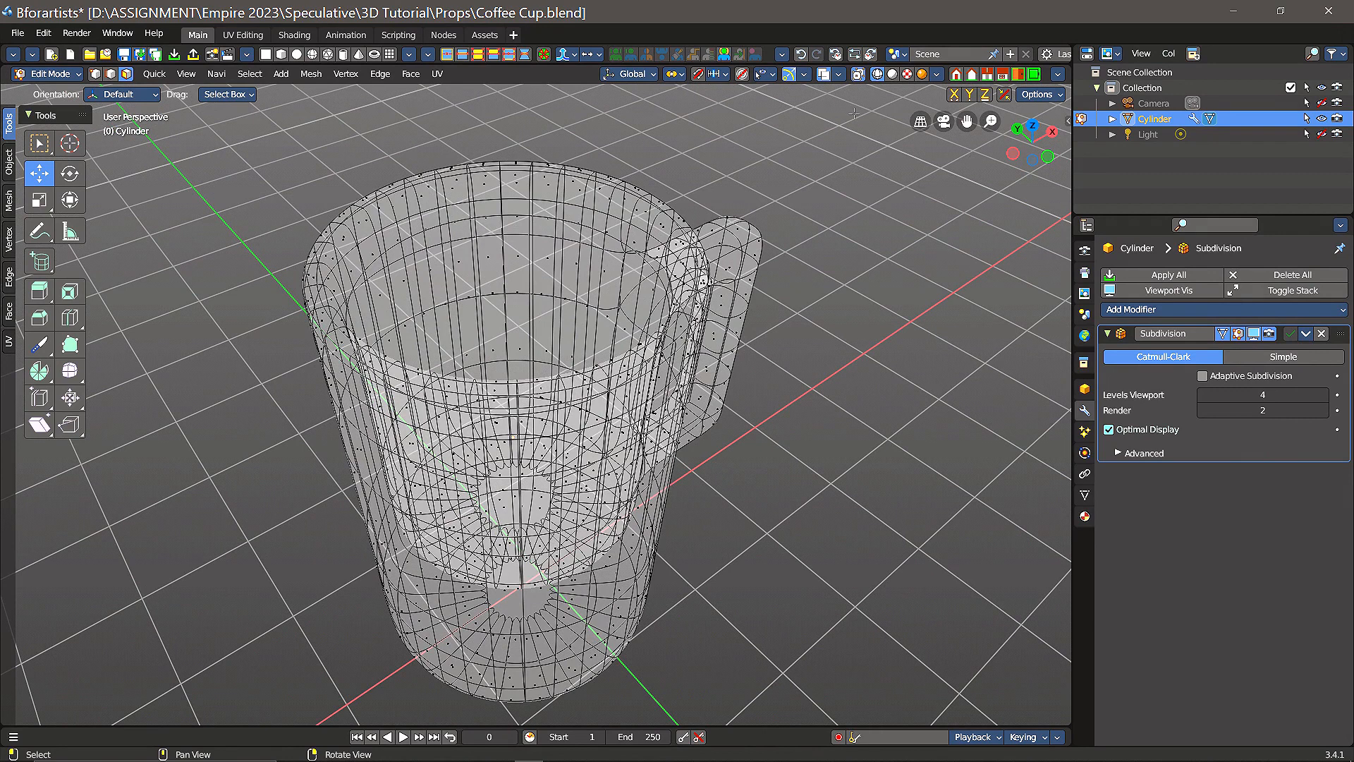
Step: Return to solid shading and select all the faces of the cup's inner base
left_click(893, 74)
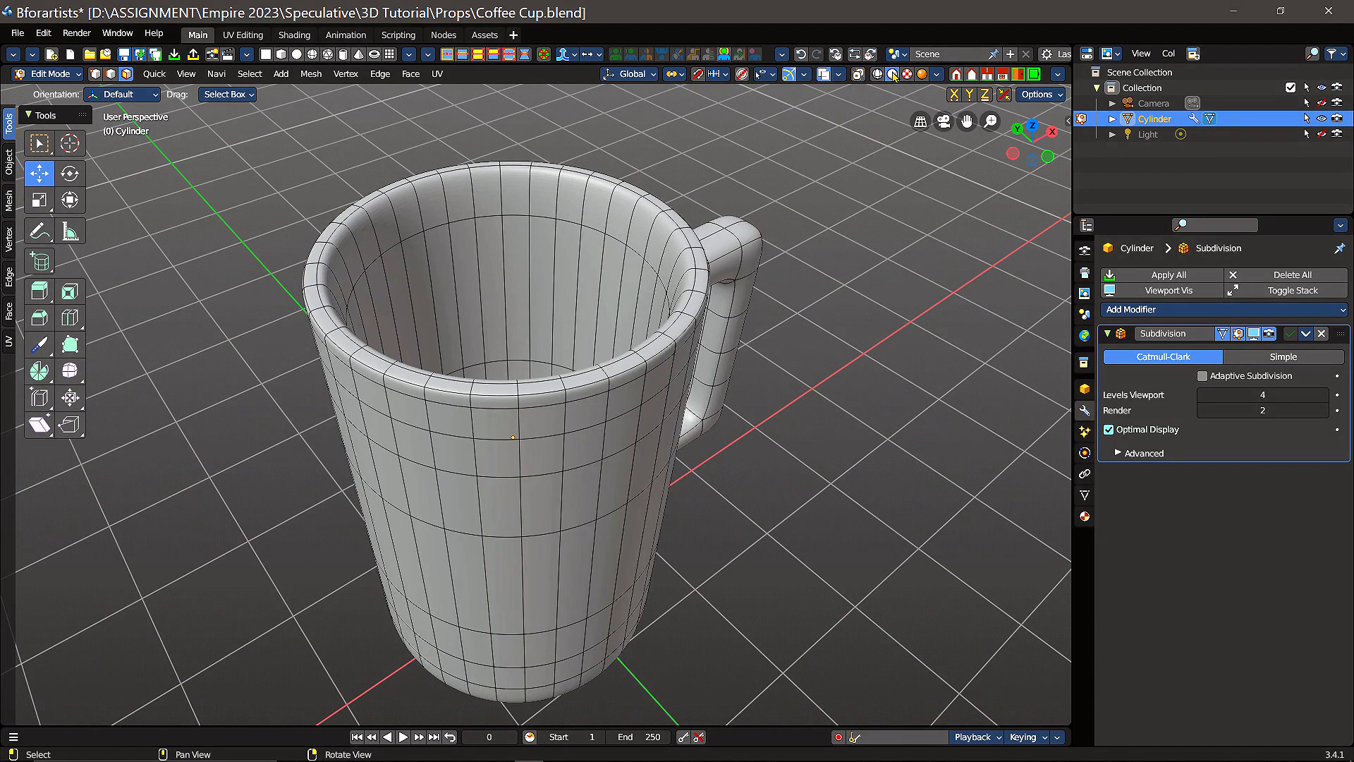
middle_click_drag(562, 421, 596, 411)
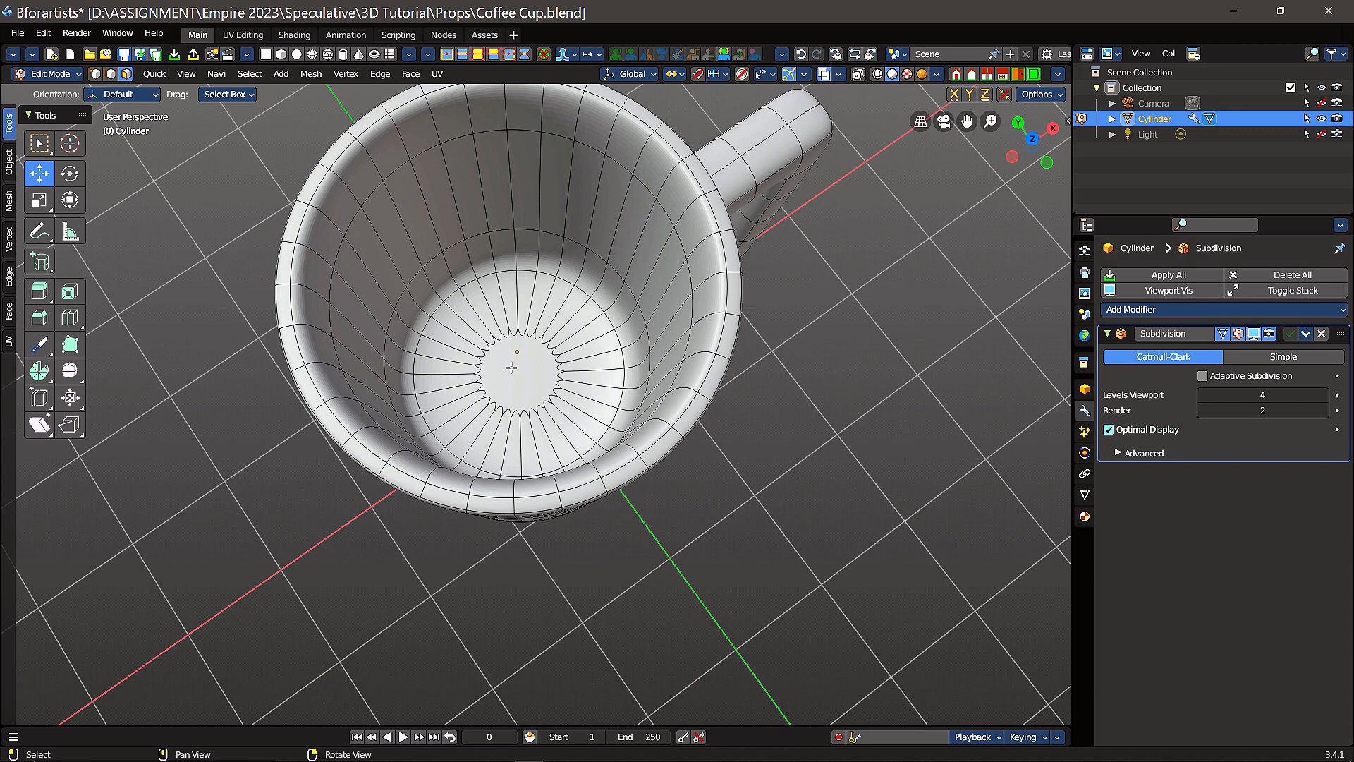
left_click_drag(508, 366, 570, 443)
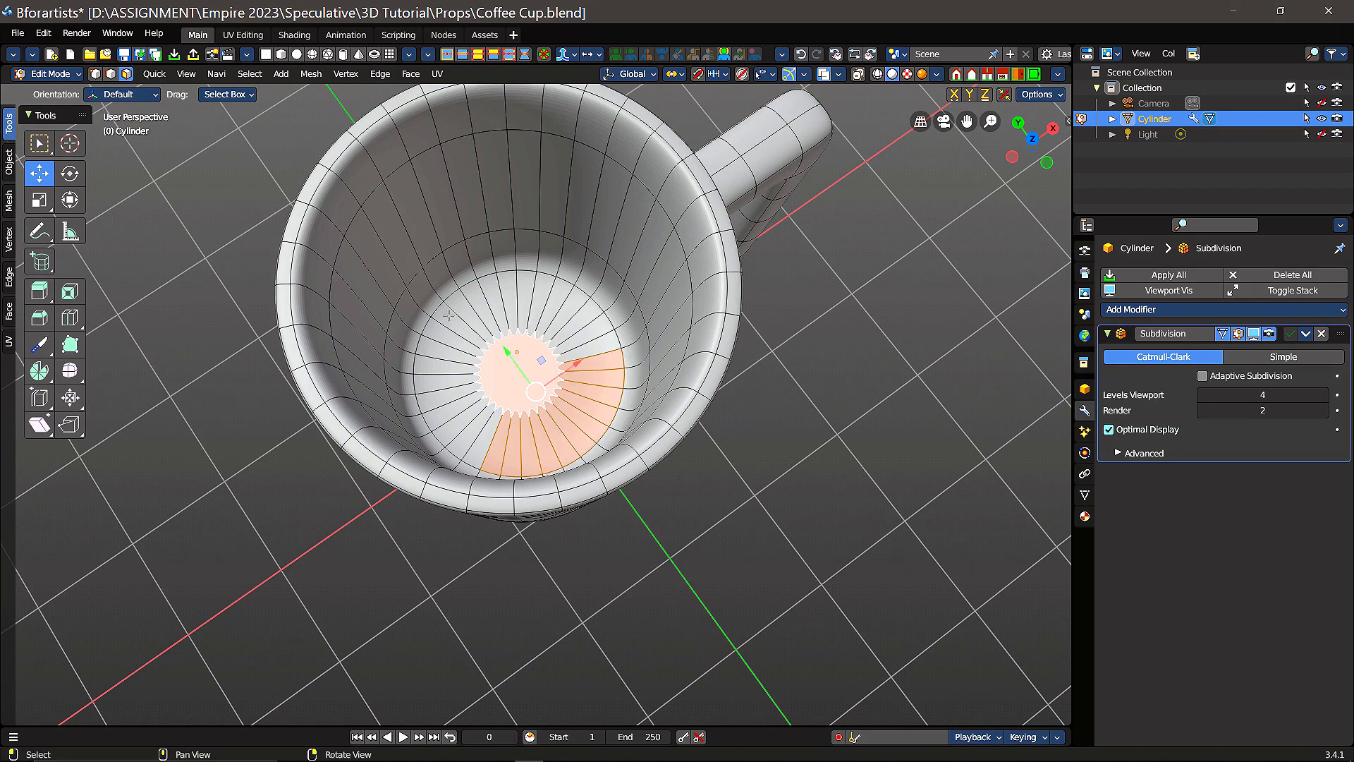
left_click_drag(453, 320, 586, 425)
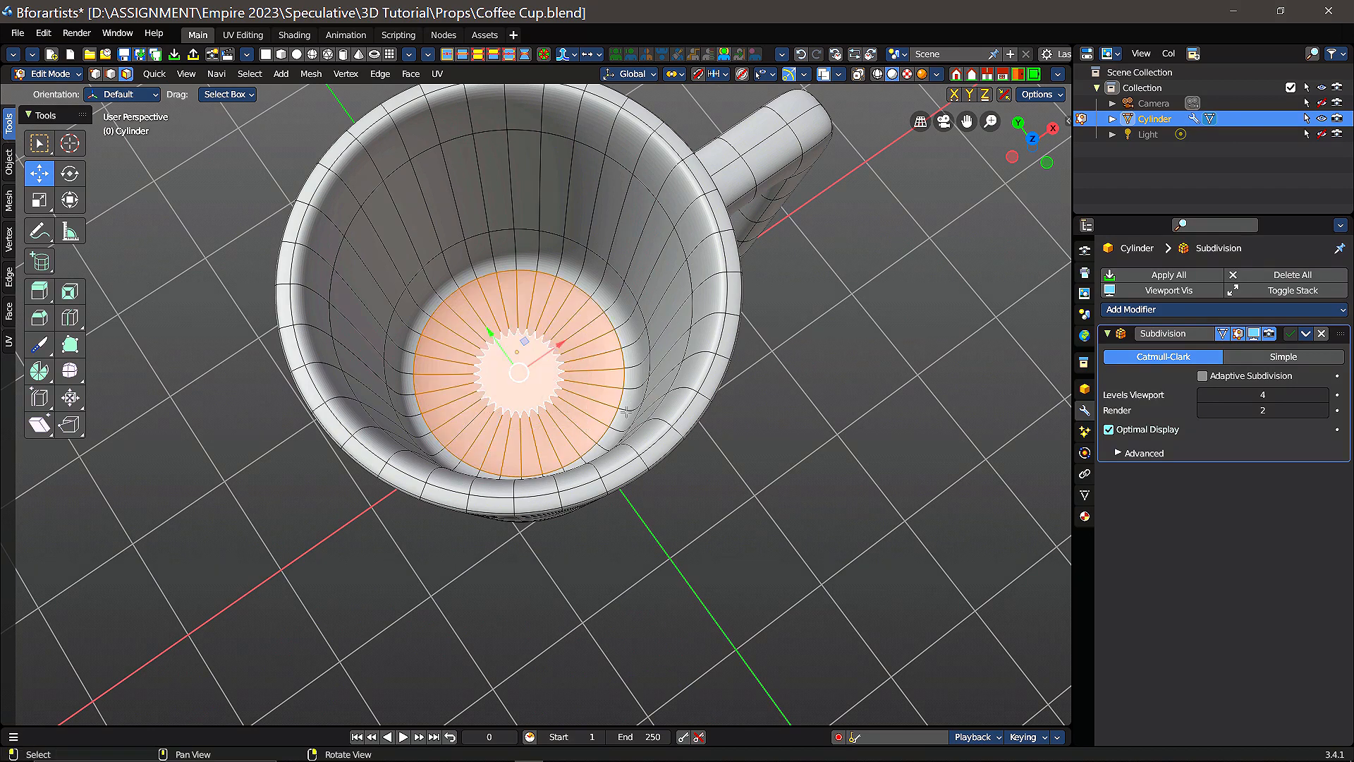
Step: Move the inner base -1.2682 m along Z, close to the outer base, and switch to wireframe shading
middle_click_drag(637, 430, 617, 319)
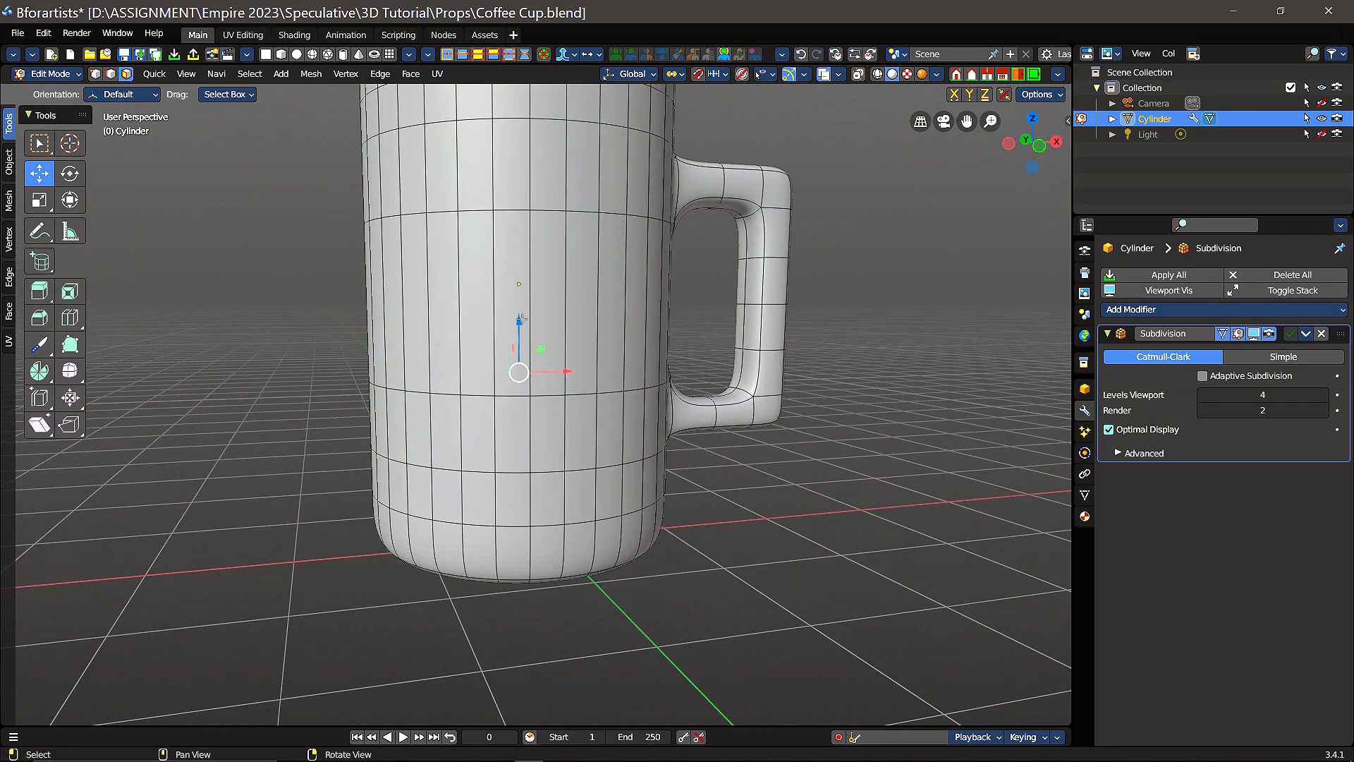
left_click_drag(517, 319, 504, 480)
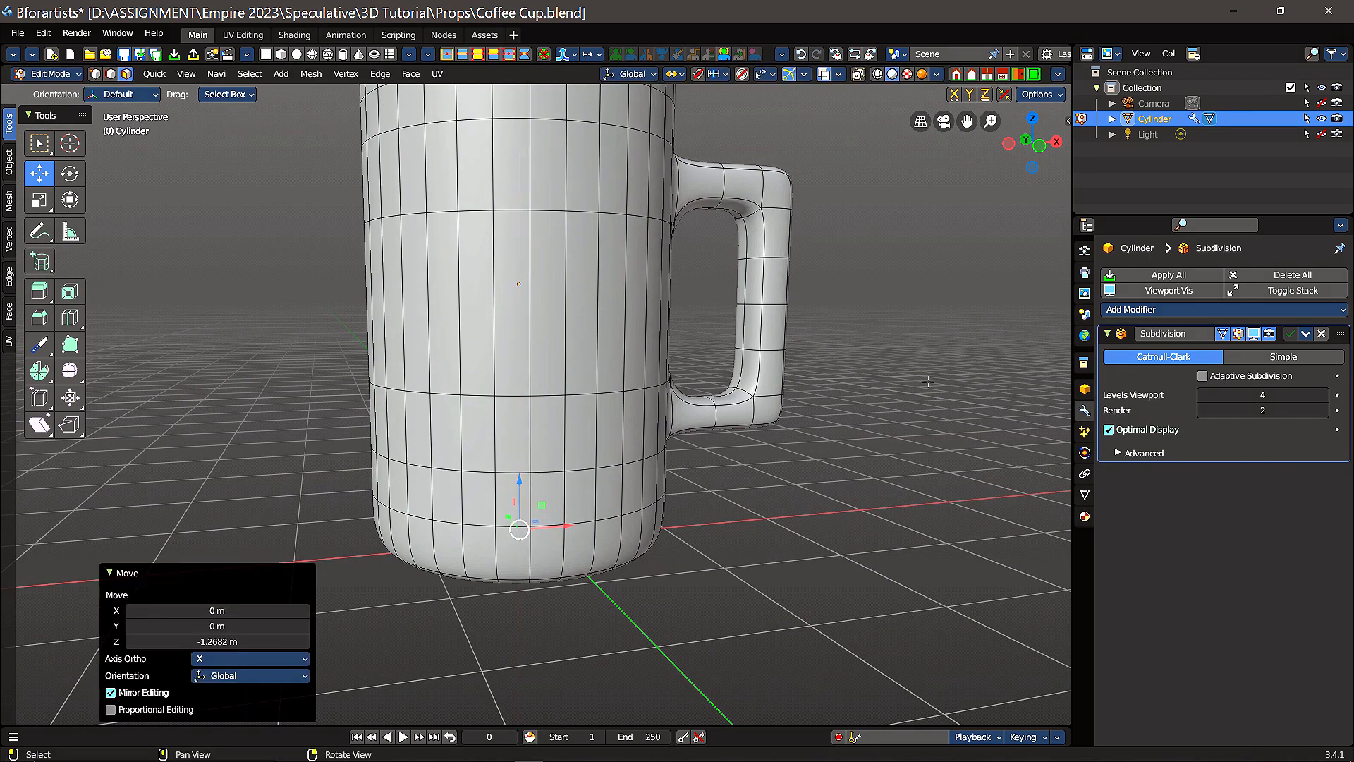
left_click(877, 73)
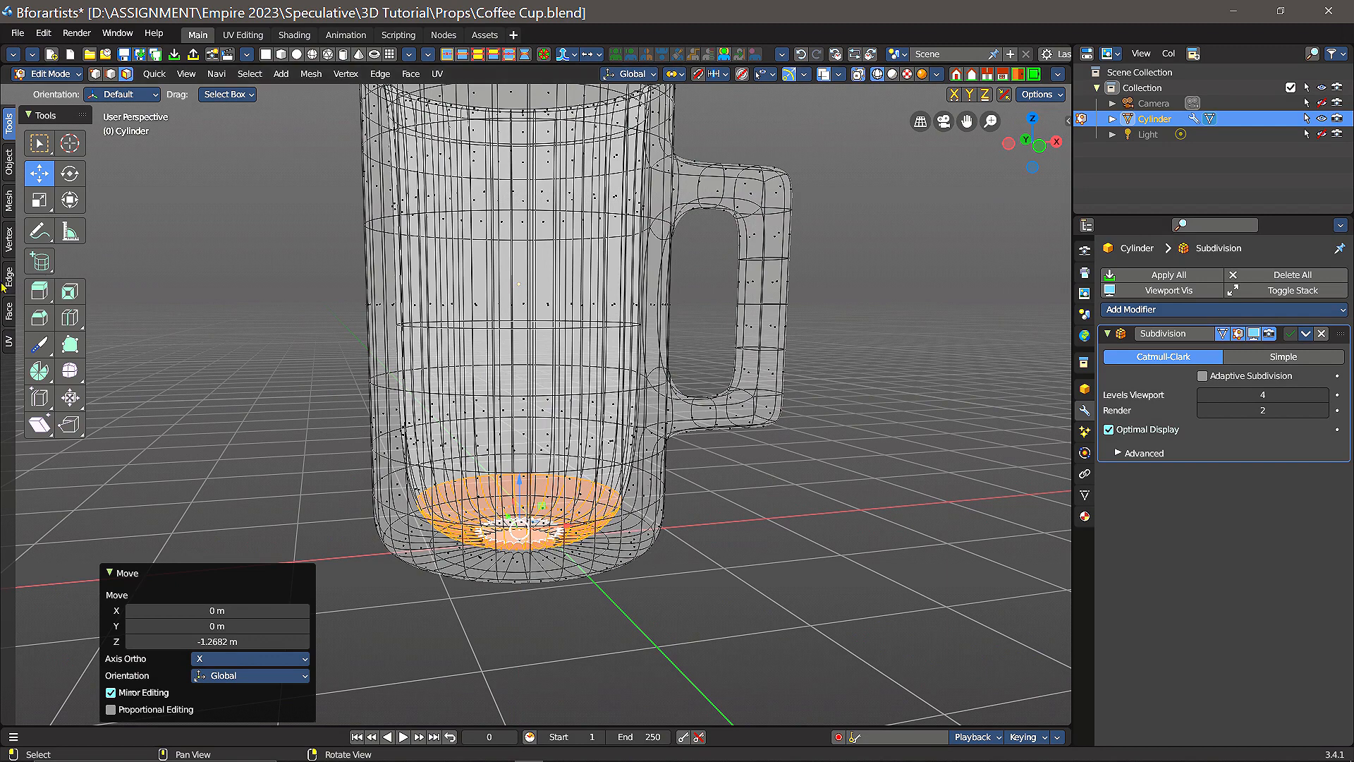
Step: Scale the inner base by 1.171 on all axes and check the cup in wireframe and solid shading
left_click(39, 199)
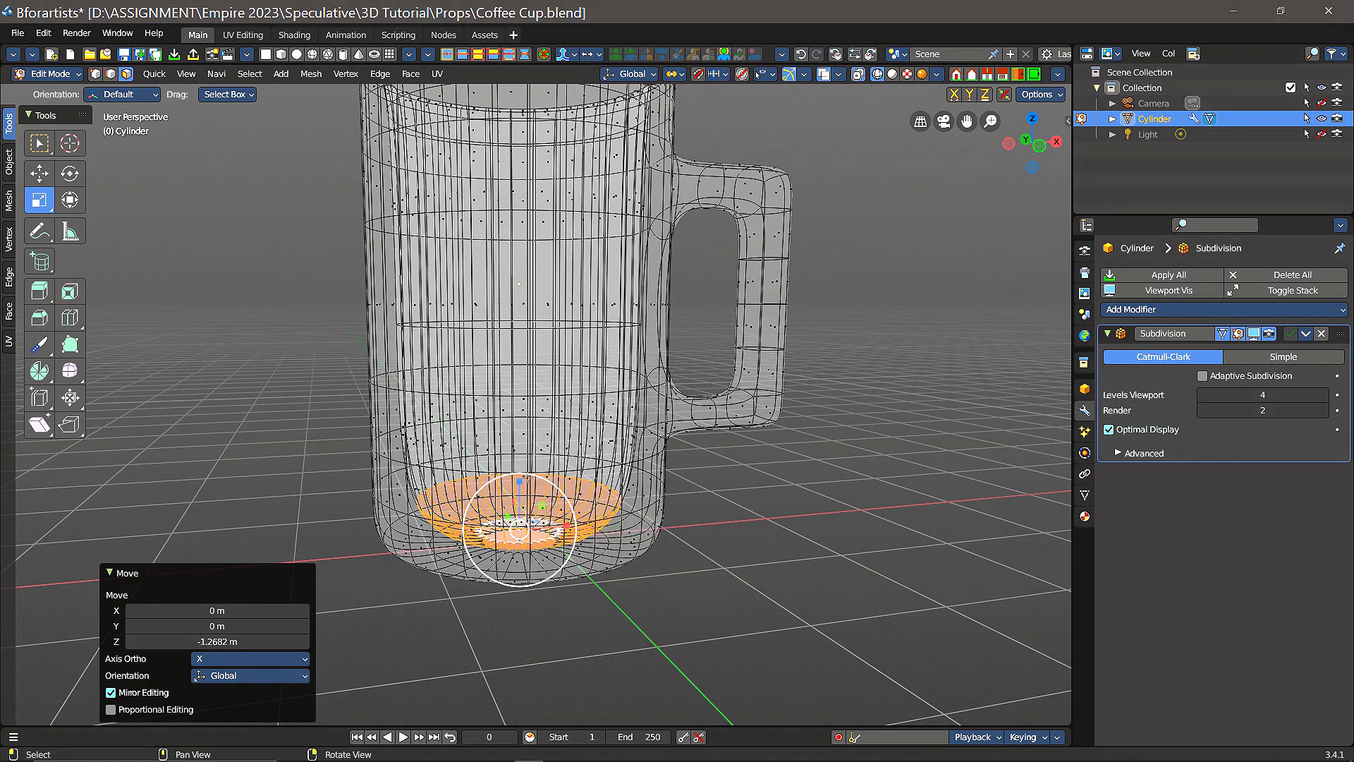
left_click_drag(524, 564, 535, 572)
mouse_move(703, 325)
middle_mouse_down()
mouse_move(729, 400)
mouse_move(705, 318)
middle_mouse_up()
right_click_drag(706, 317, 707, 339)
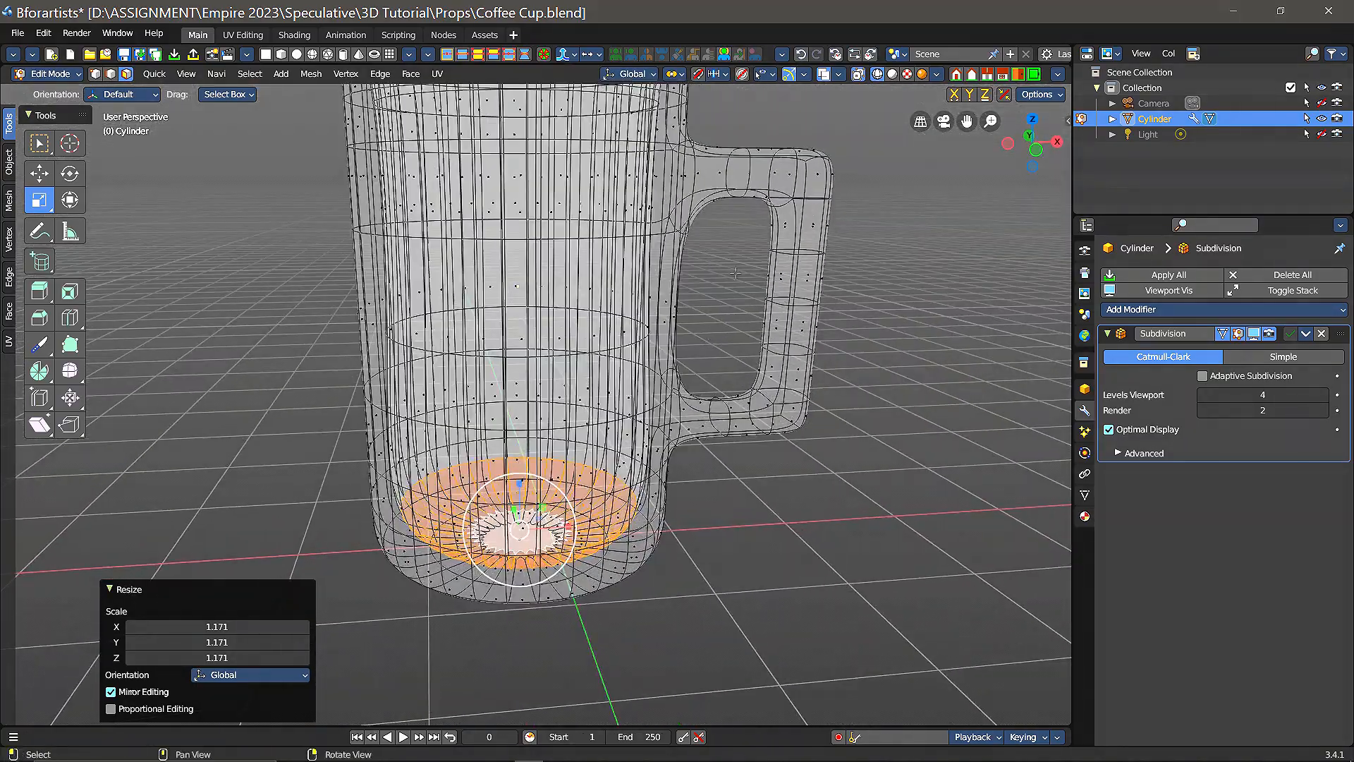
middle_click_drag(823, 273, 825, 356)
scroll(824, 356, "down", 1)
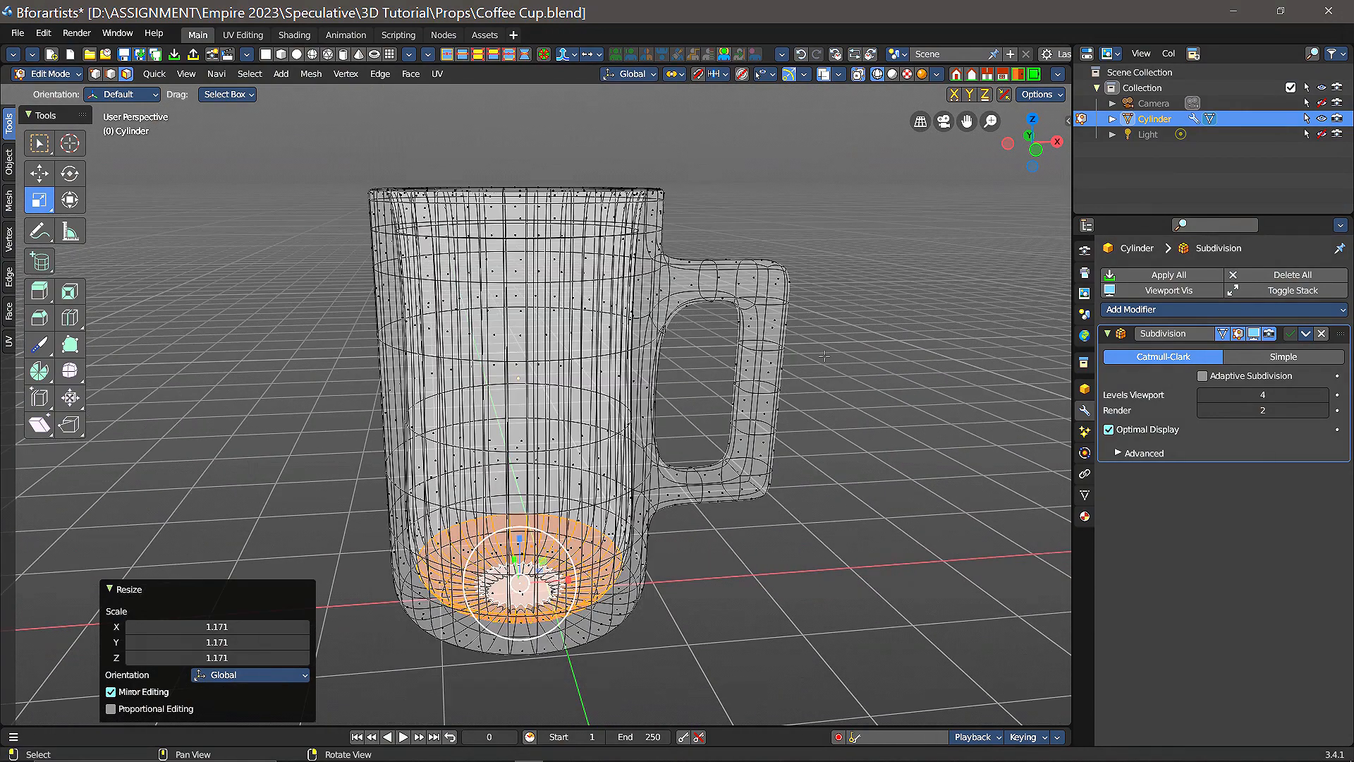
left_click(893, 76)
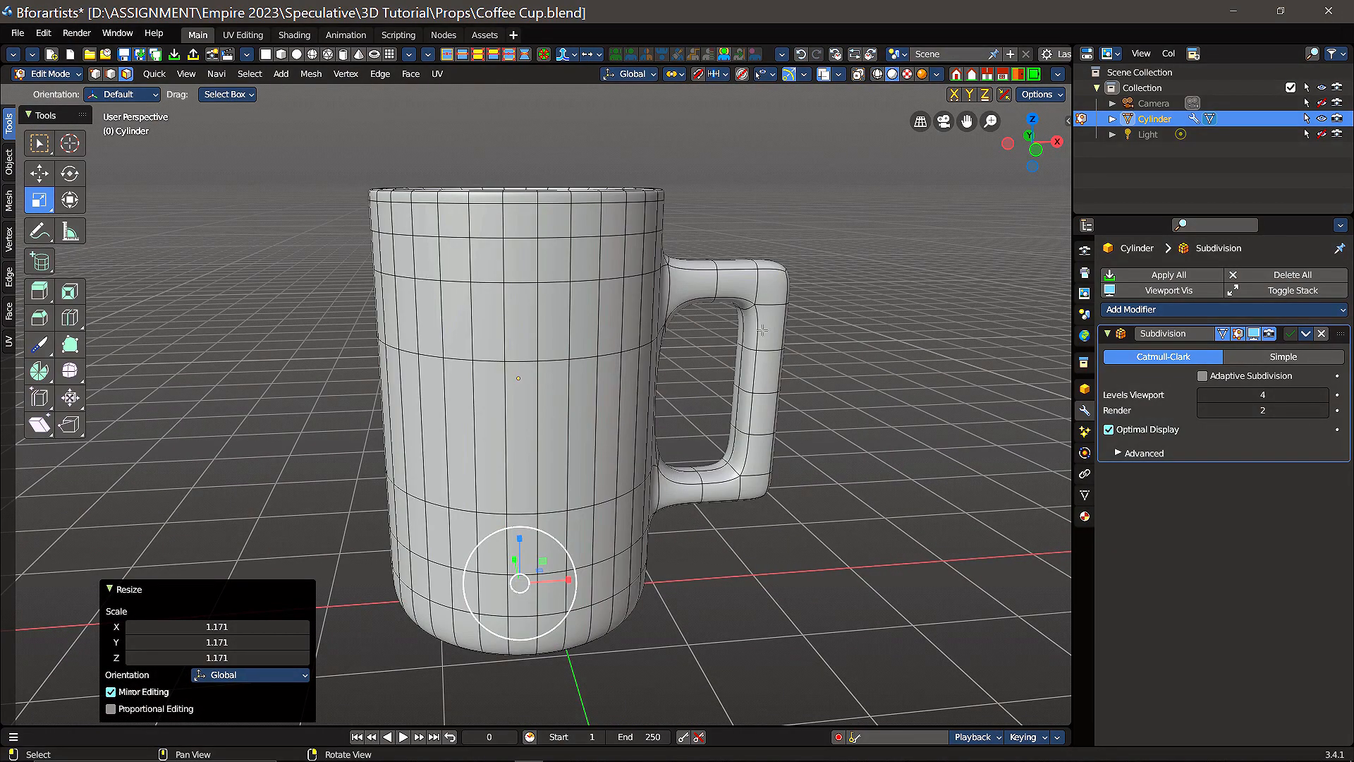
middle_click_drag(763, 330, 771, 357)
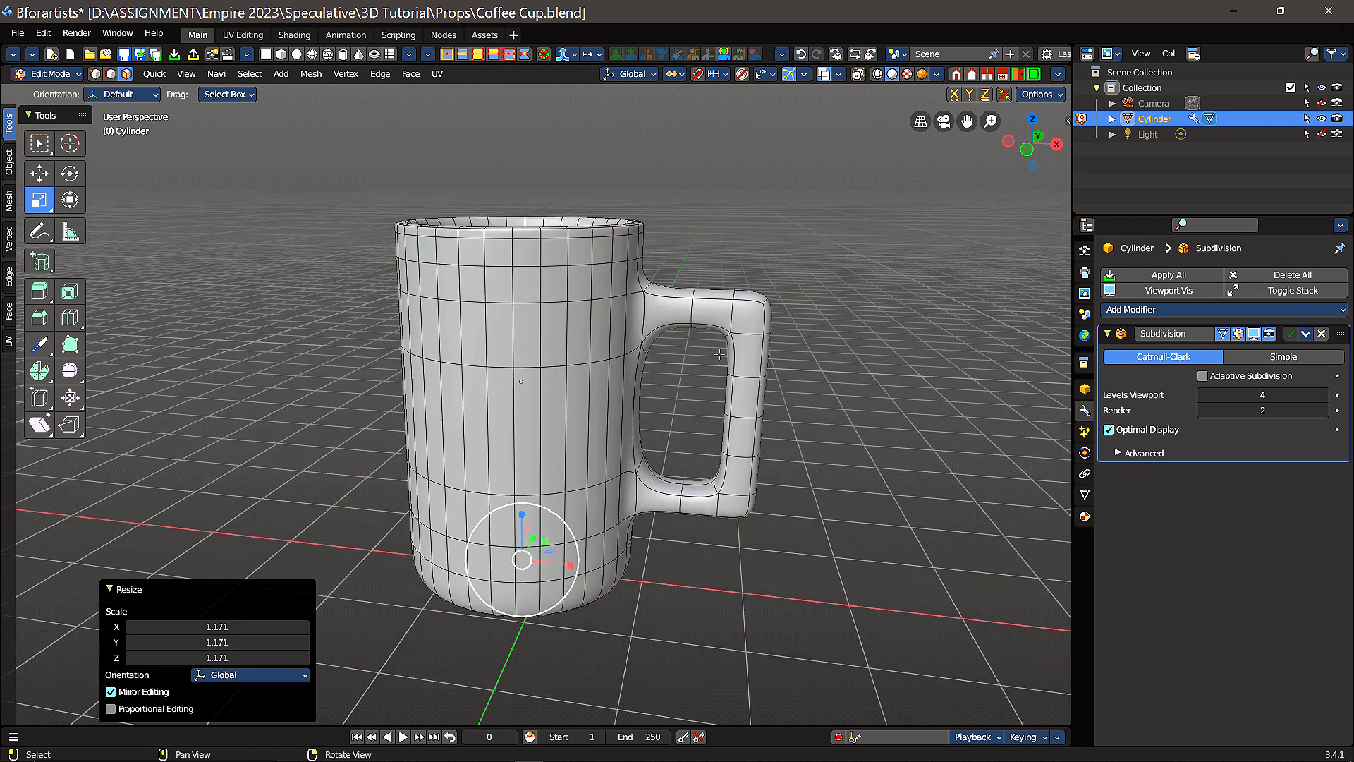
Step: Return to the Move tool, clear the selection and show the handle in wireframe shading
left_click(39, 173)
left_click(897, 419)
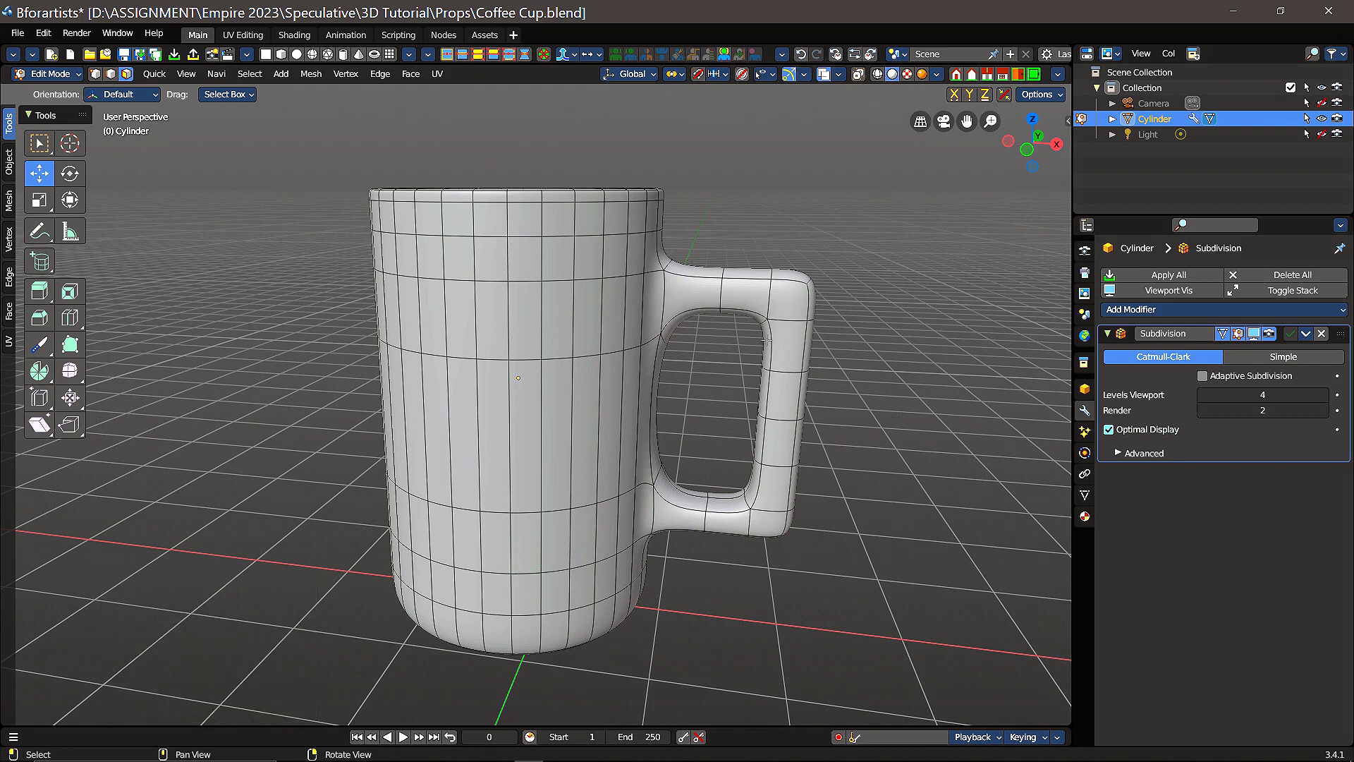
left_click(878, 74)
scroll(830, 449, "up", 2)
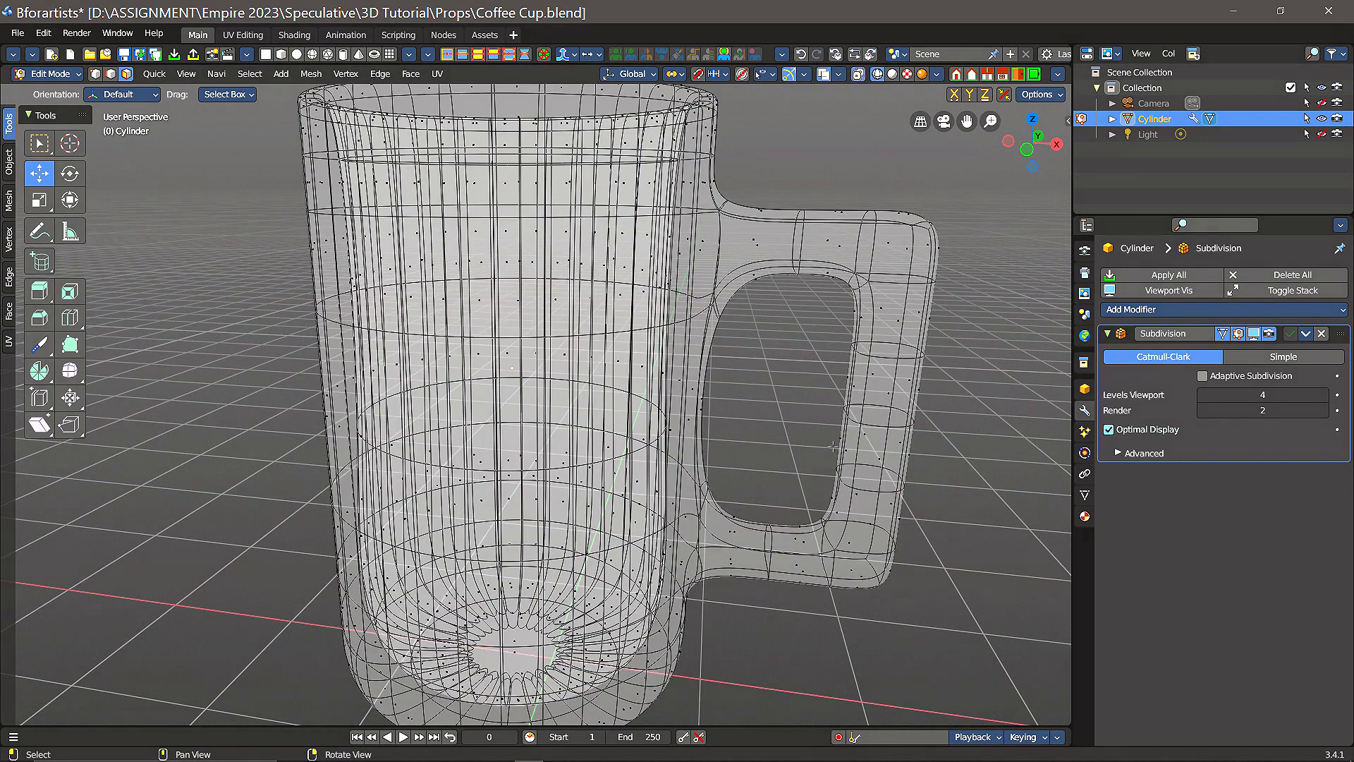
middle_click_drag(976, 378, 737, 365, "shift")
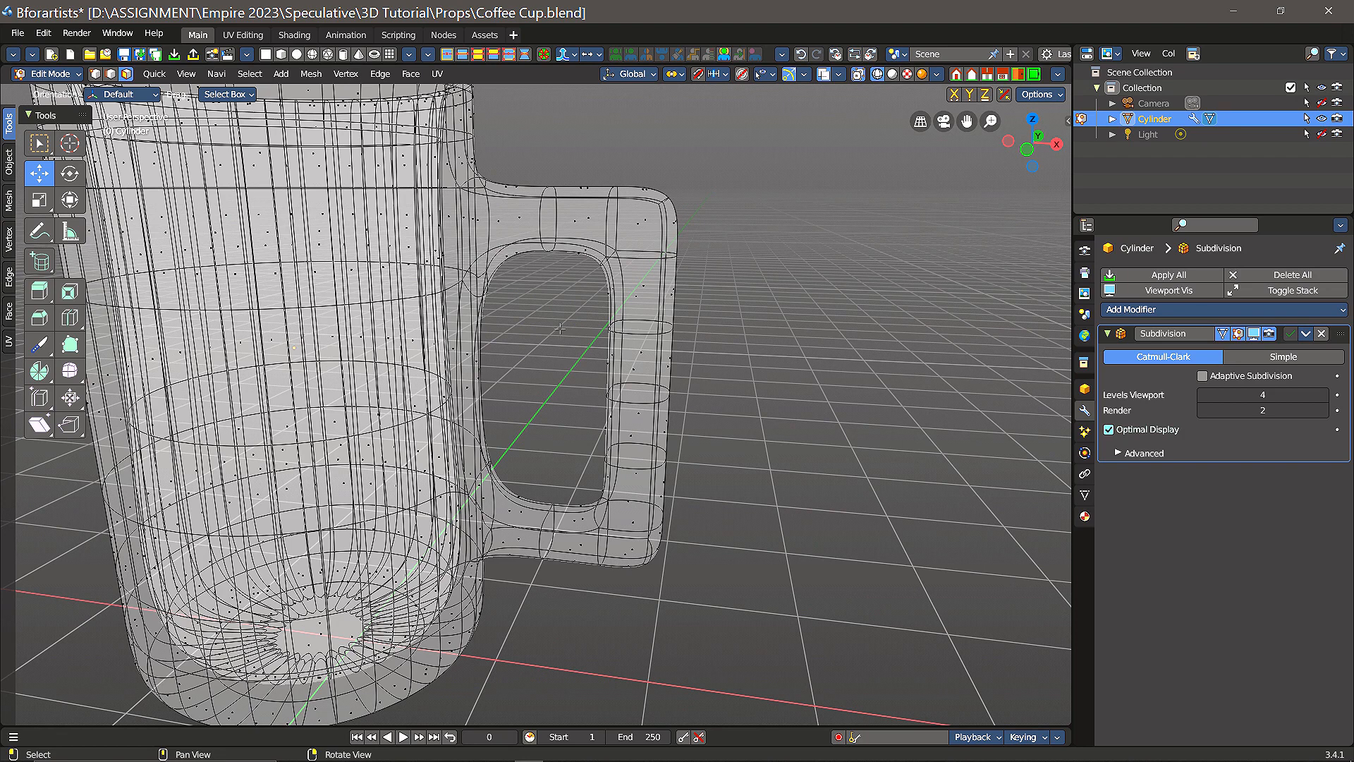
left_click_drag(560, 329, 718, 478)
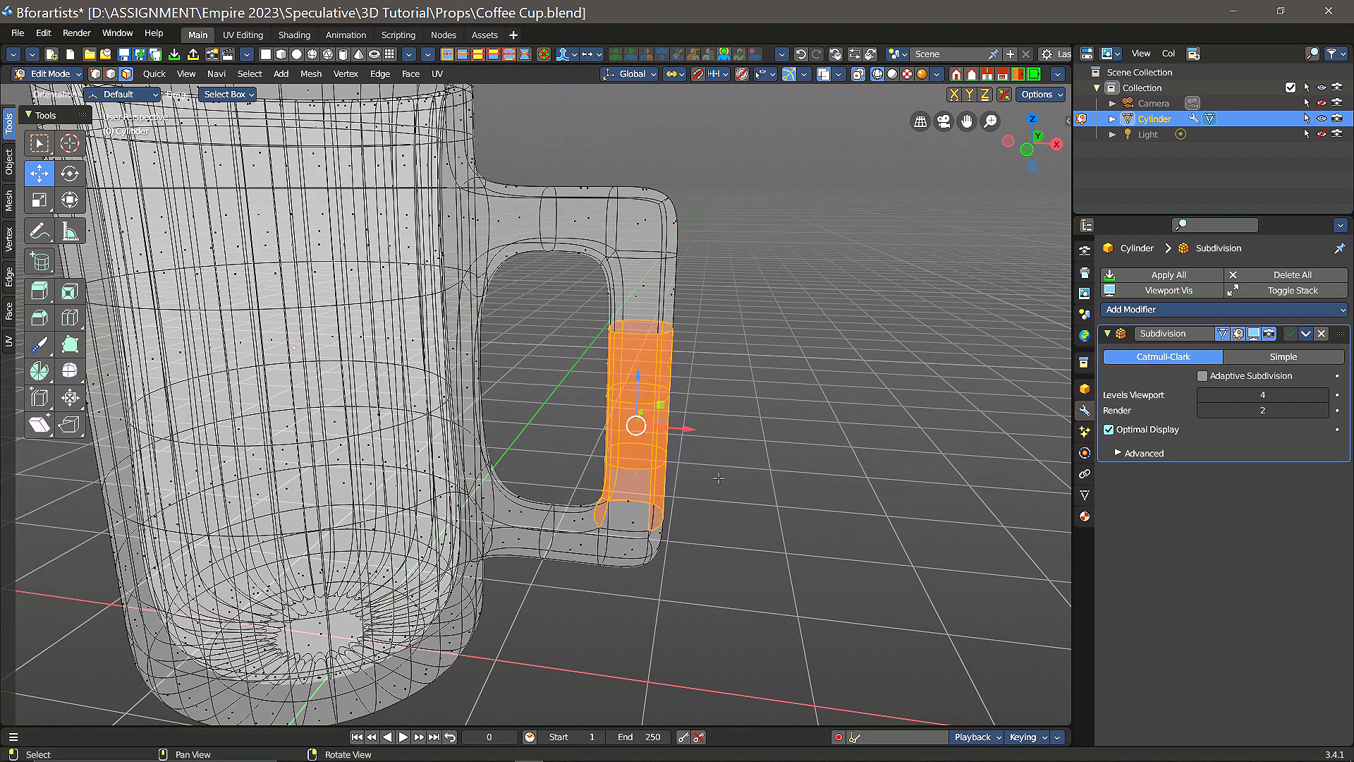
left_click(552, 327)
left_click_drag(563, 311, 731, 480)
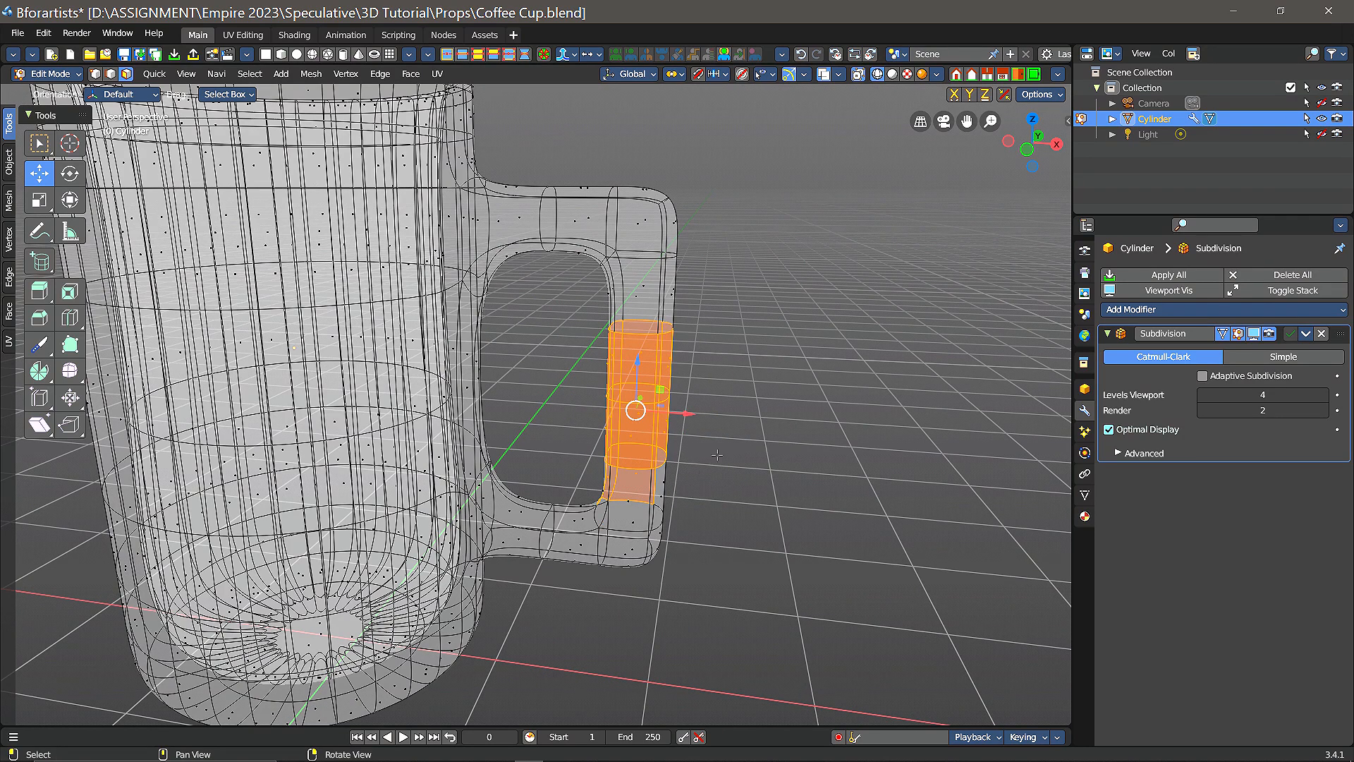
left_click(588, 346)
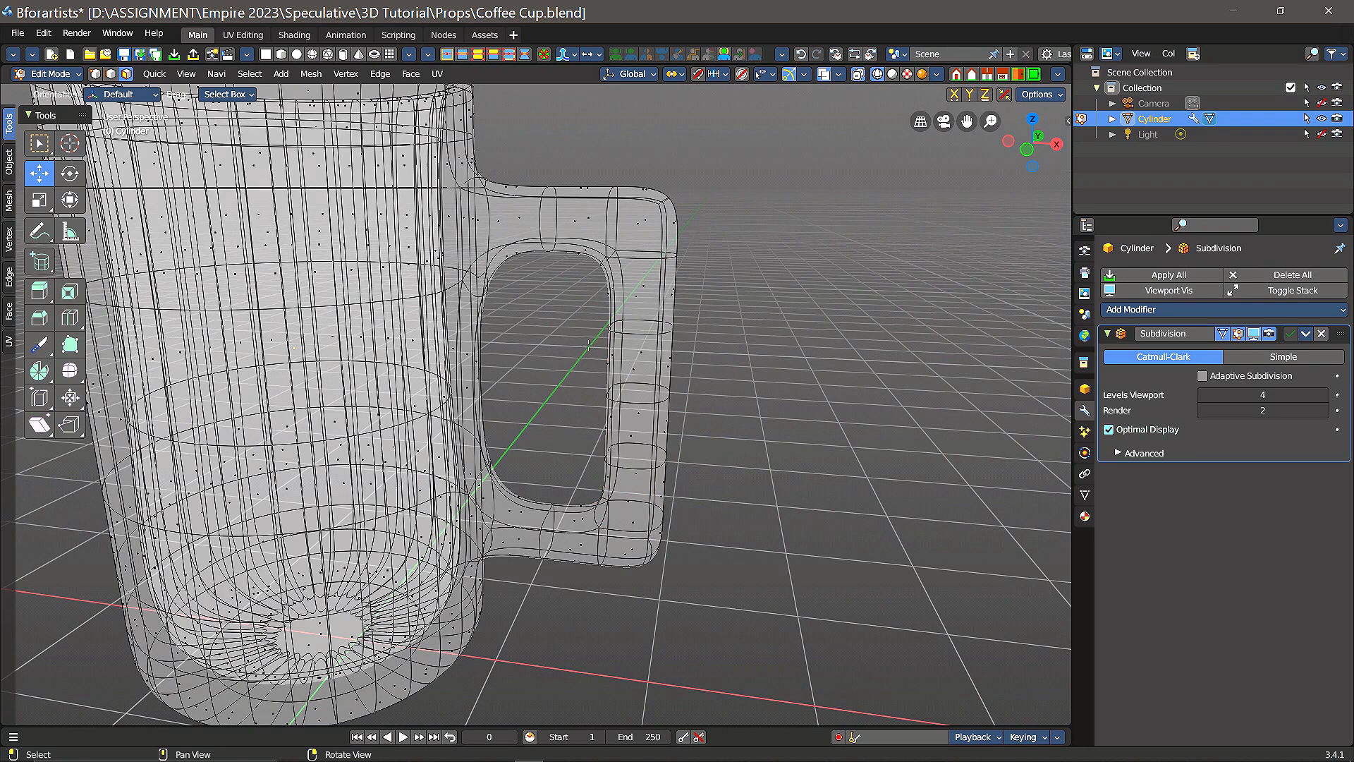
Step: Switch to edge selection and try to move the edges of the handle's vertical grip outward along X
left_click(112, 75)
left_click_drag(571, 316, 704, 484)
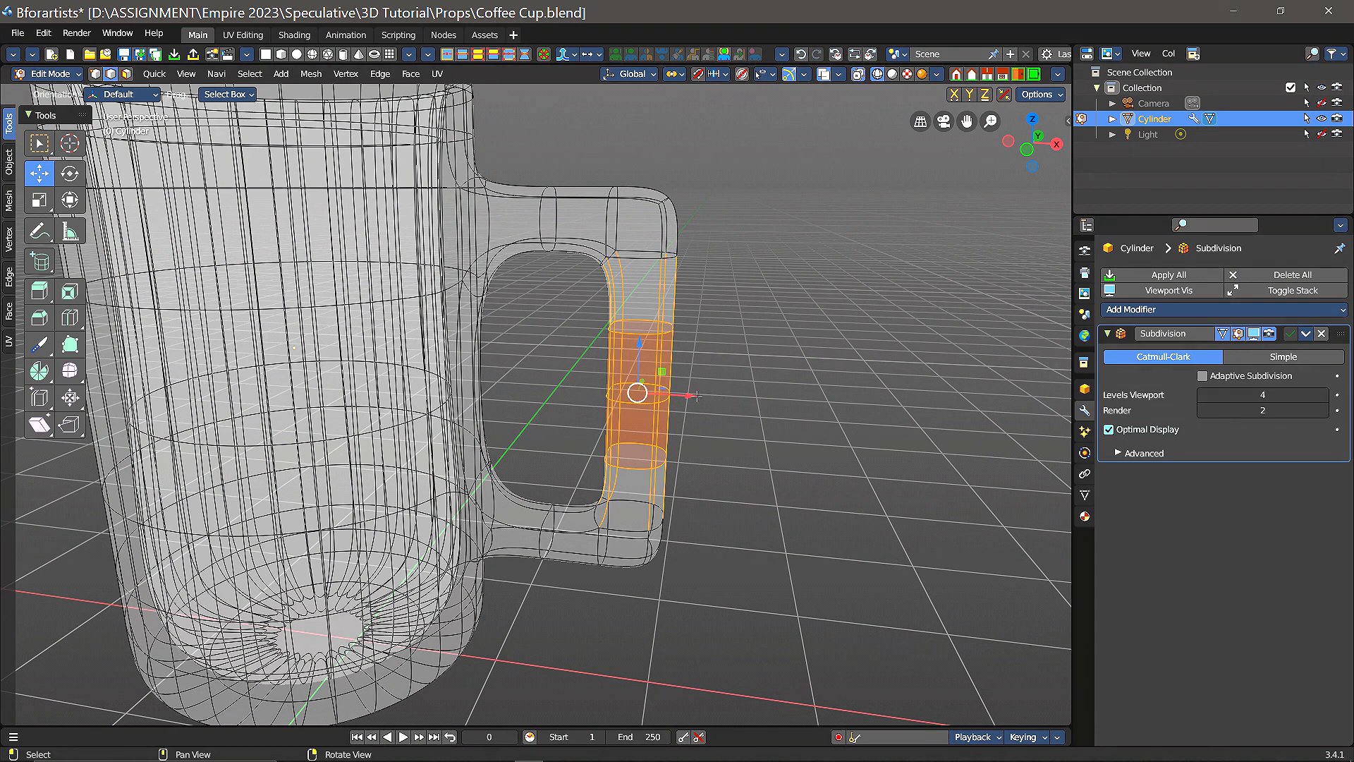
mouse_move(696, 396)
left_mouse_down()
mouse_move(748, 403)
mouse_move(720, 401)
left_mouse_up()
key("ctrl+z")
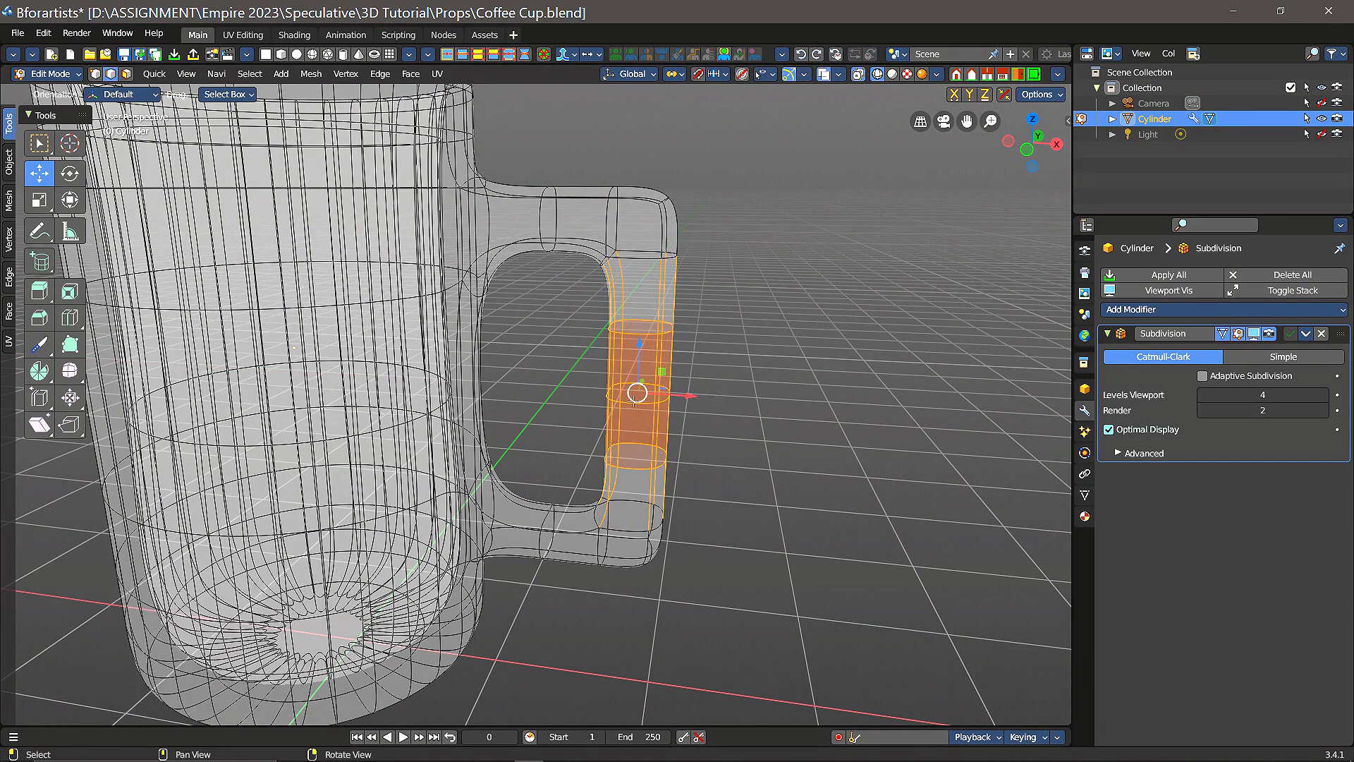
Step: Select only the middle edges of the handle's vertical grip and move them outward 0.16687 m along X
left_click(569, 376)
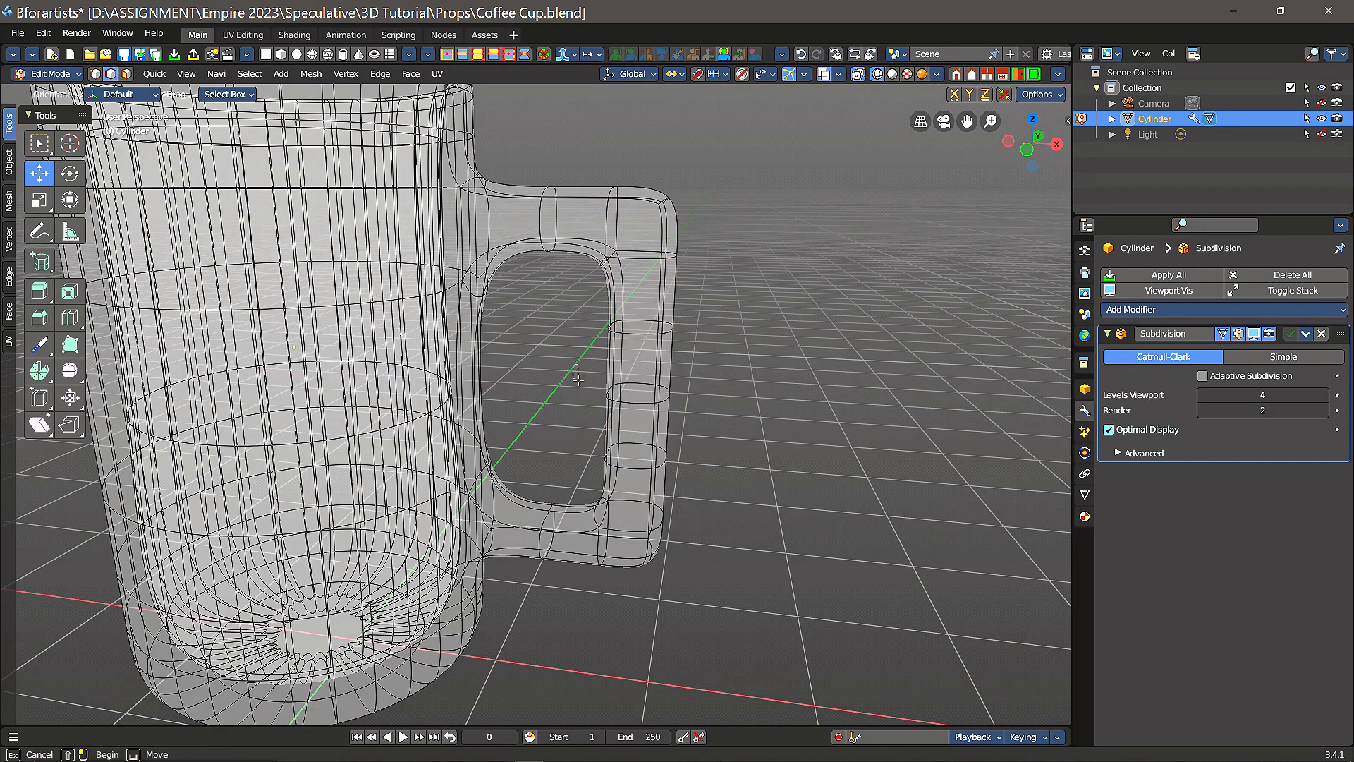
left_click_drag(573, 365, 724, 402)
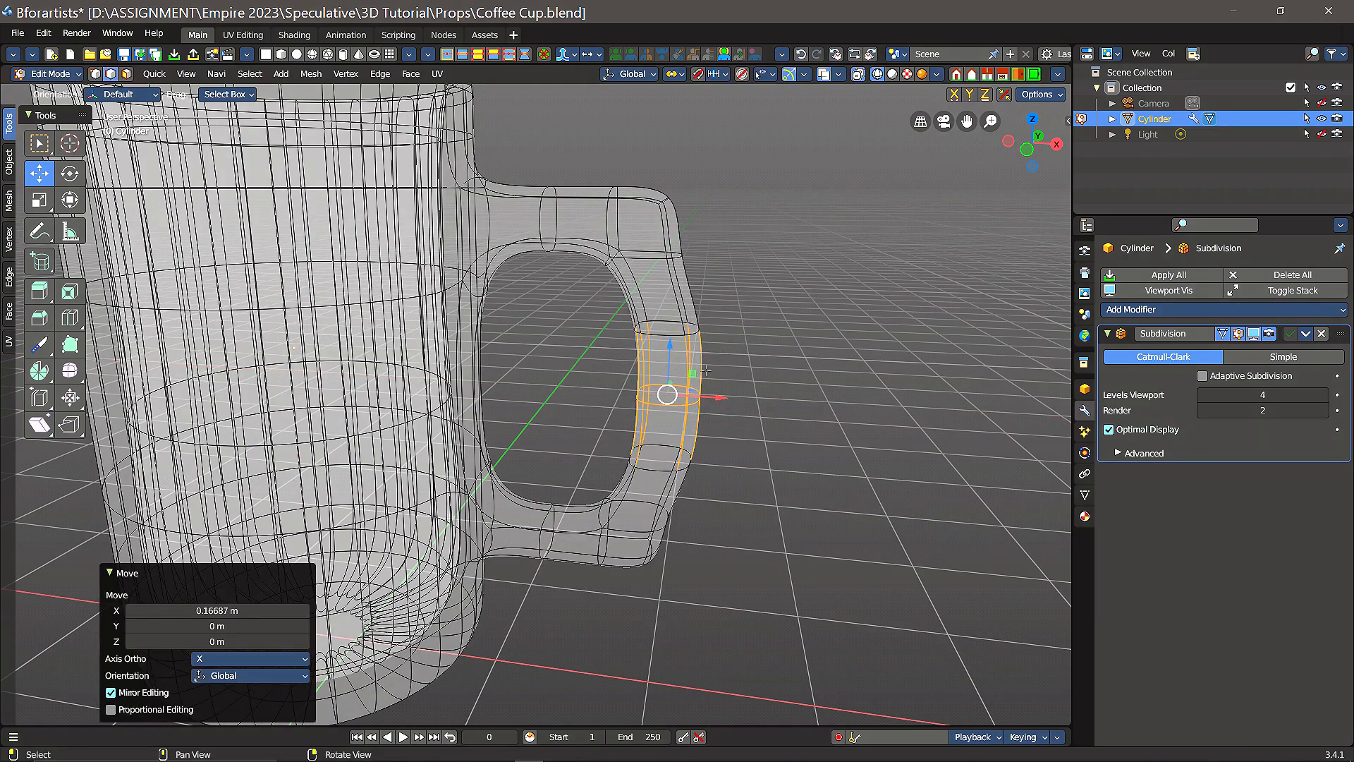
Step: Try to move the same grip edges further outward along X, and clear the selection
scroll(706, 370, "up", 1)
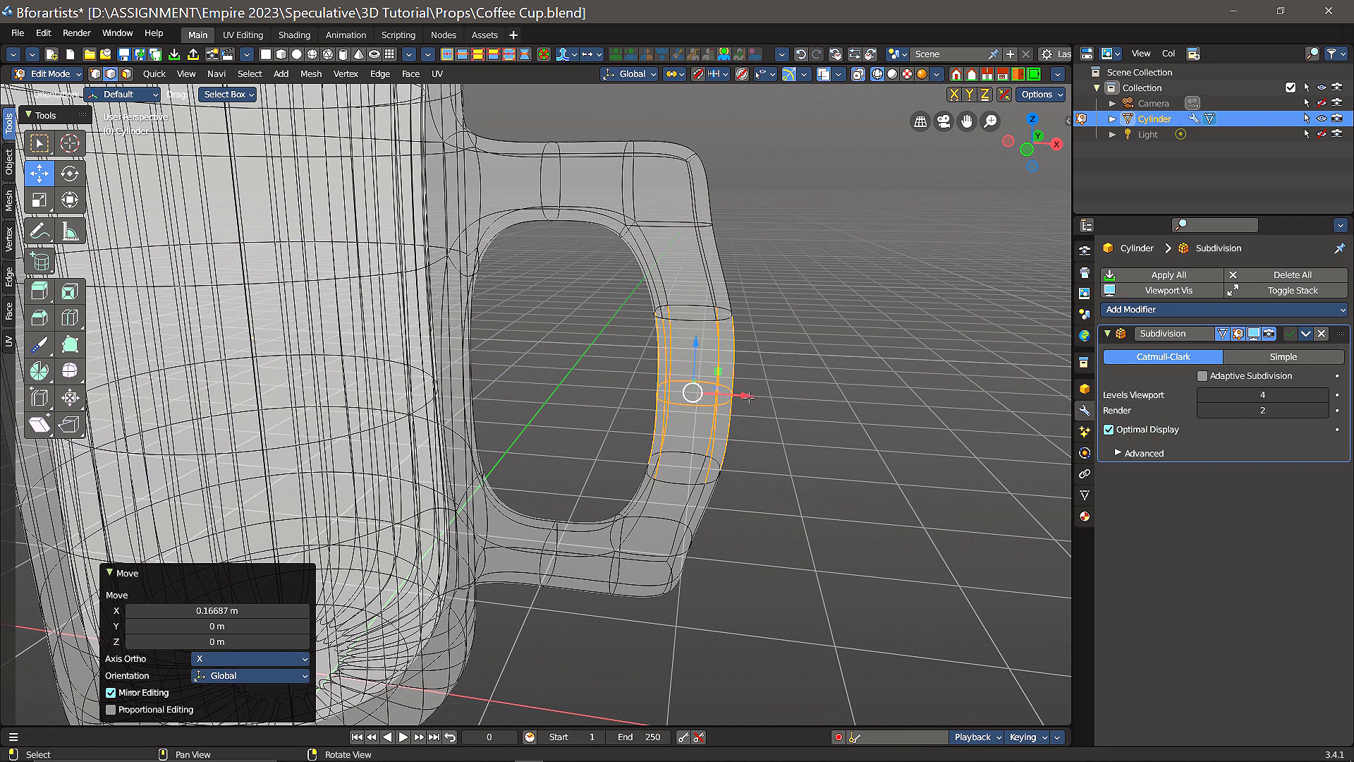
left_click_drag(749, 397, 776, 408)
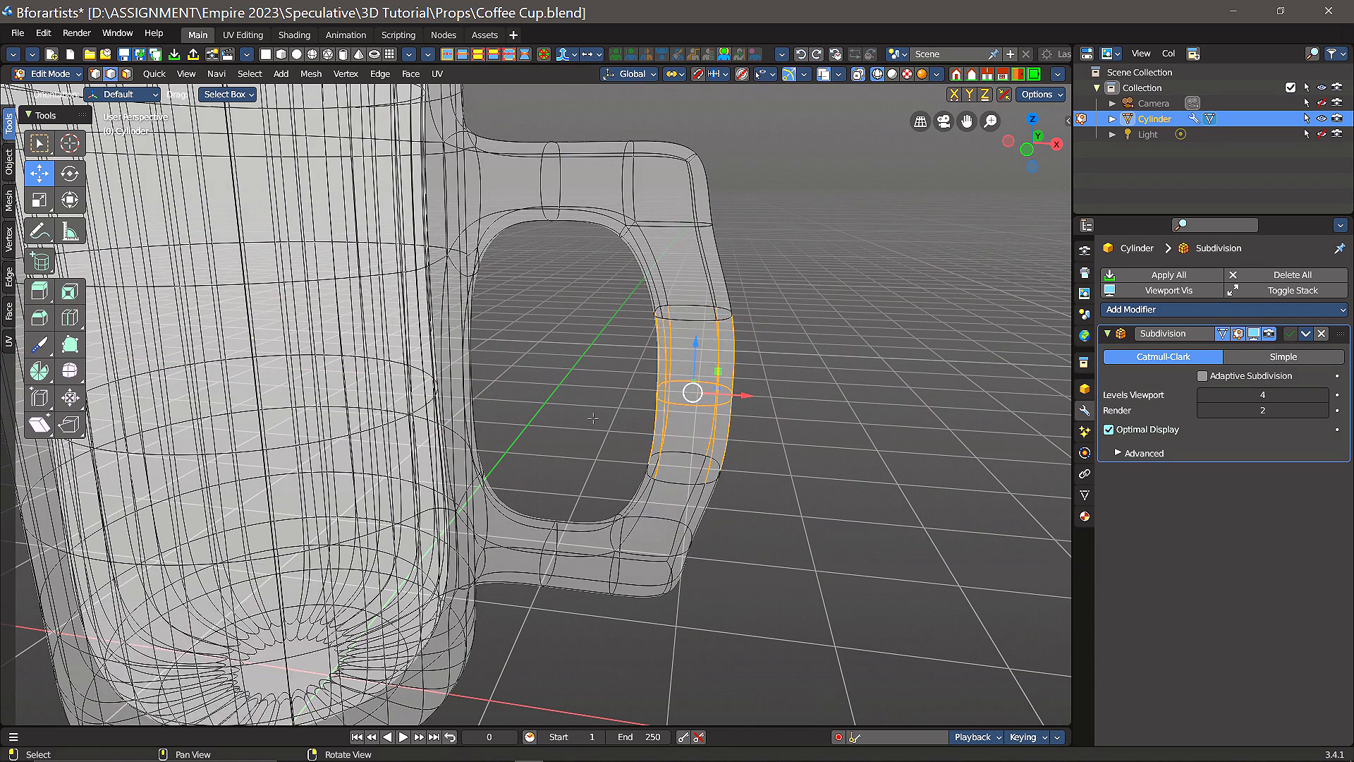
scroll(592, 366, "down", 1)
left_click_drag(597, 399, 541, 310)
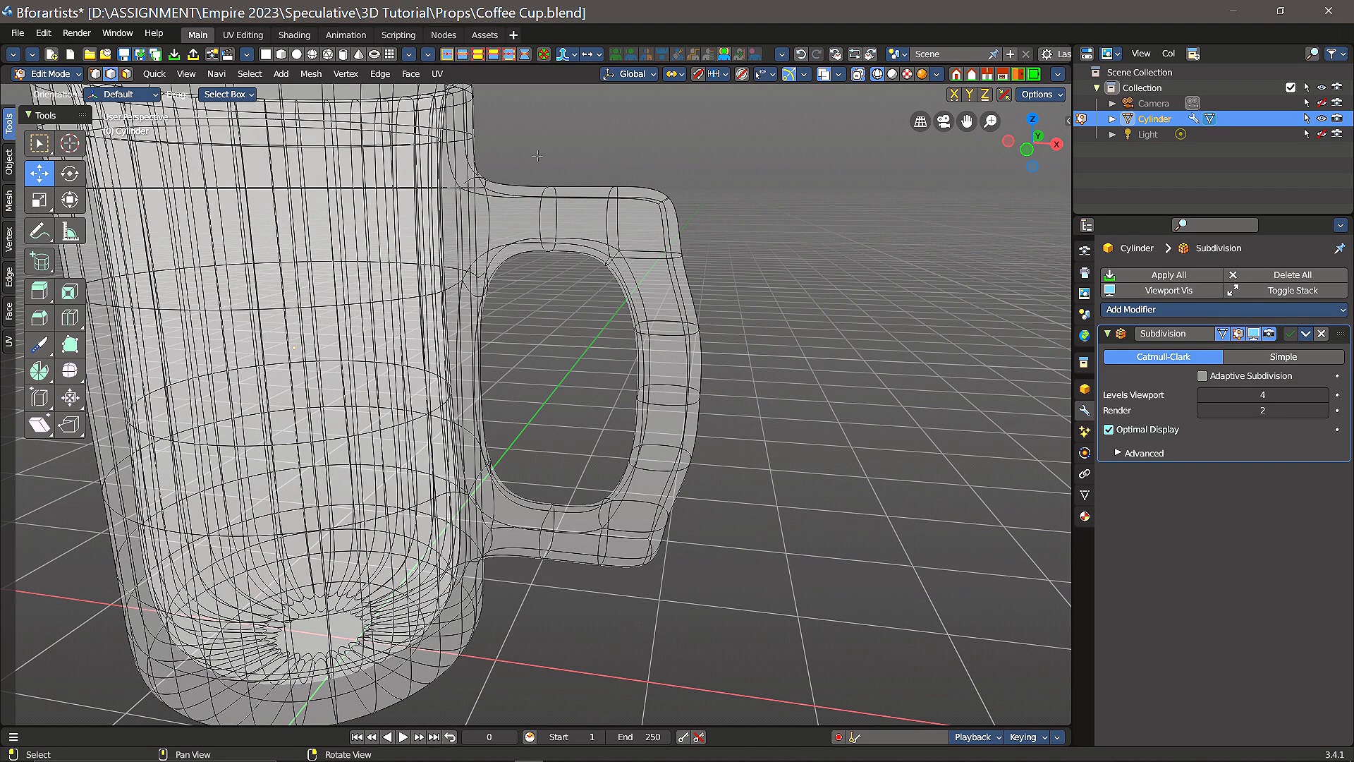
Step: Select the upper outer corner edges of the handle and raise them 0.15688 m along Z
left_click_drag(648, 154, 692, 233)
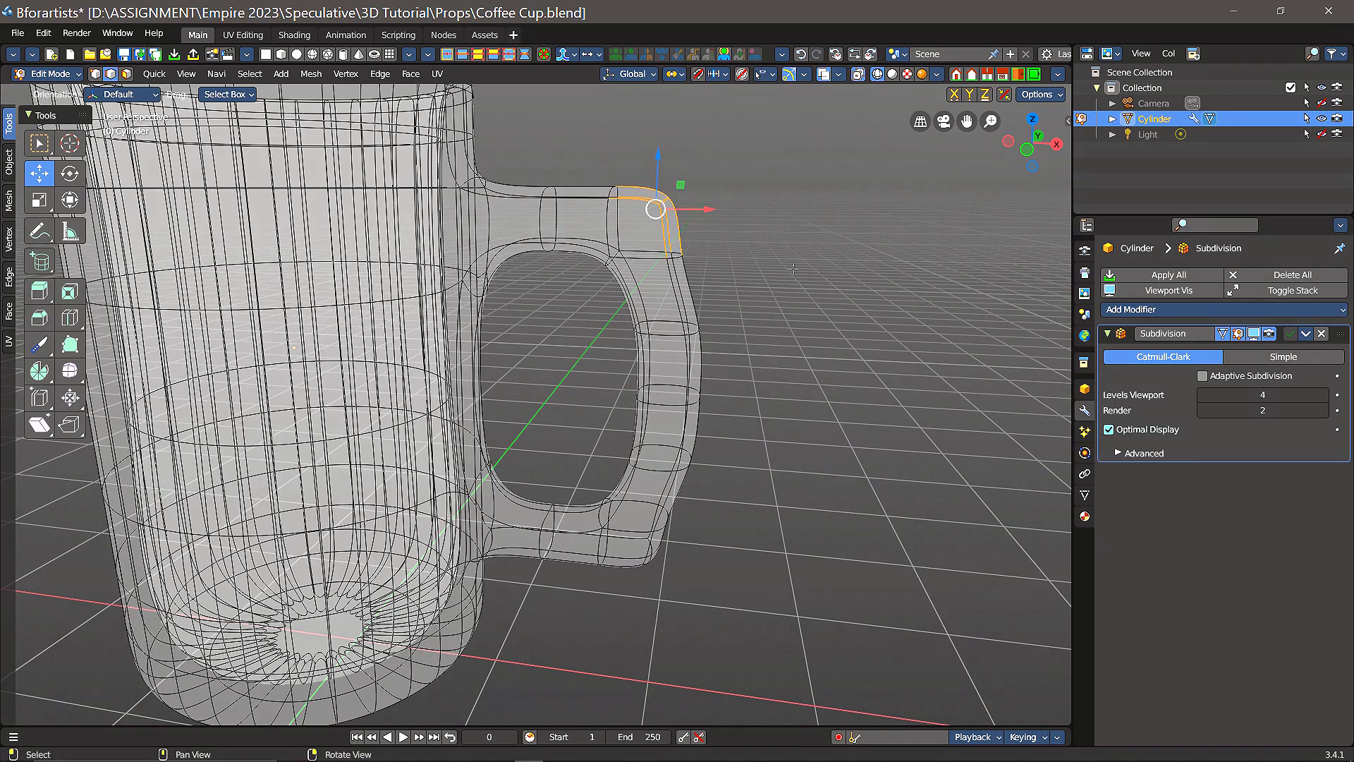
middle_click_drag(793, 269, 750, 258)
scroll(750, 258, "up", 2)
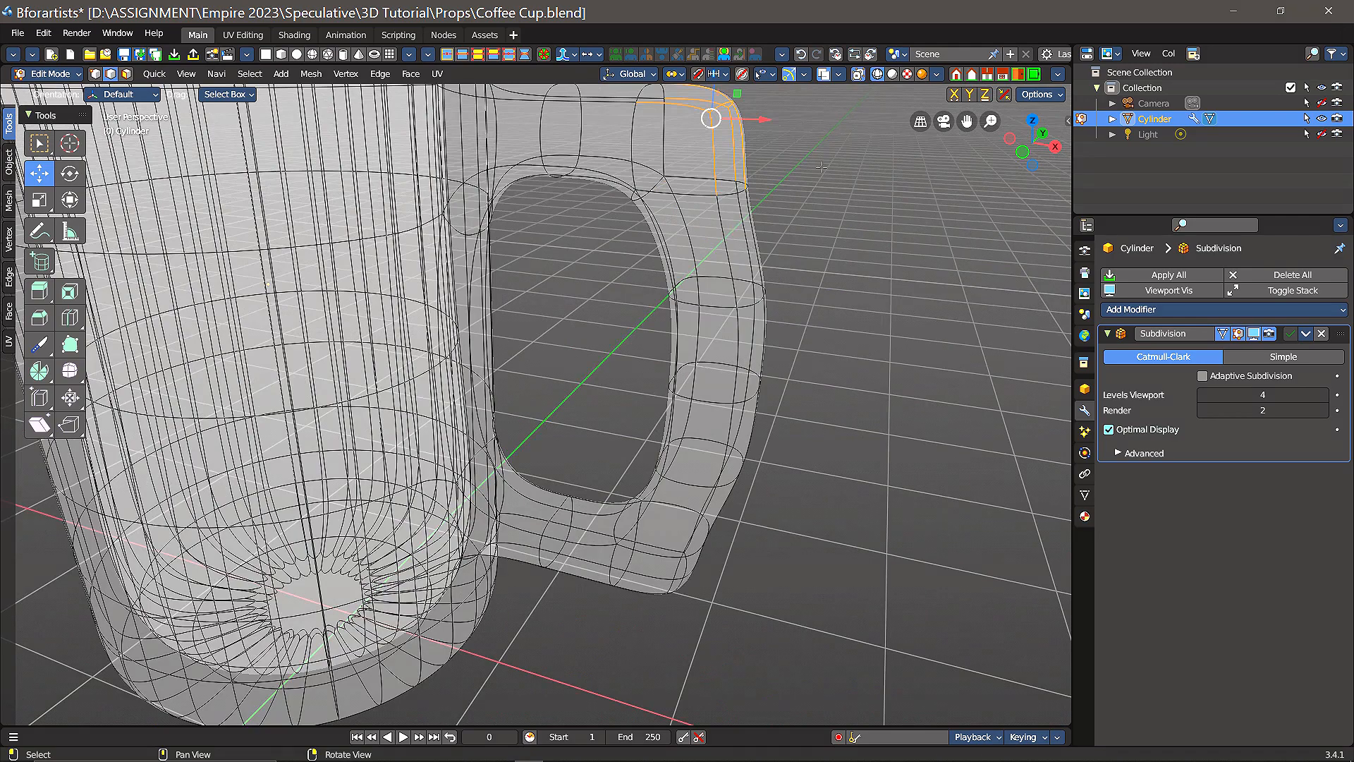
middle_click_drag(834, 187, 803, 356)
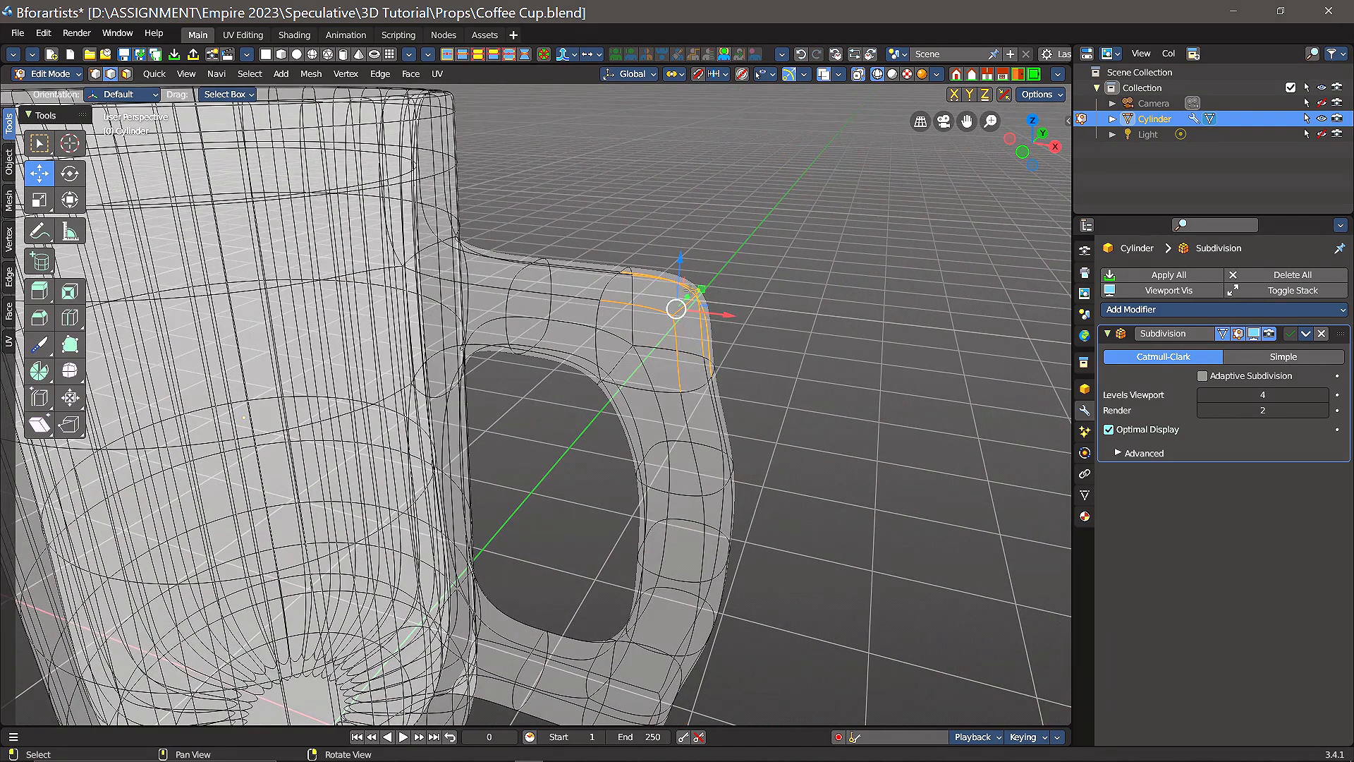
middle_click_drag(811, 311, 865, 104)
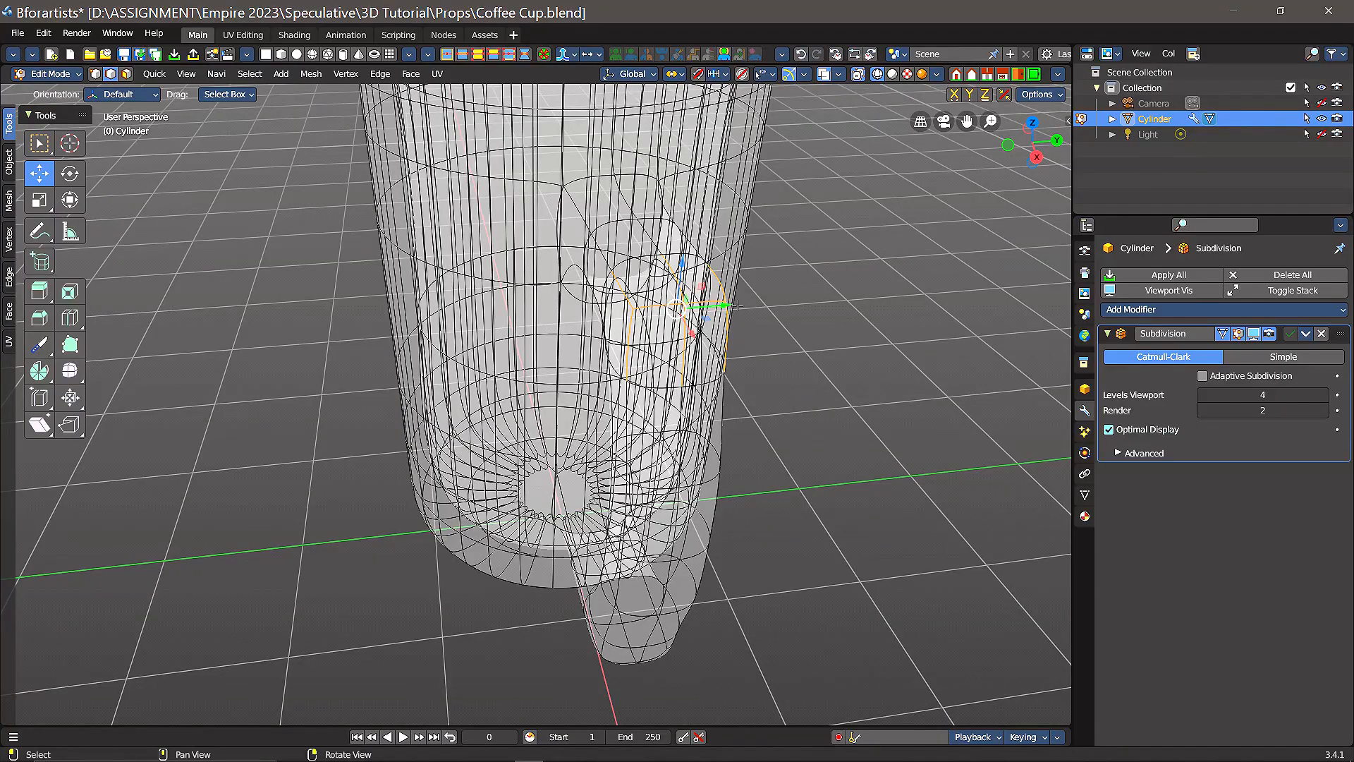
middle_click_drag(775, 369, 913, 310)
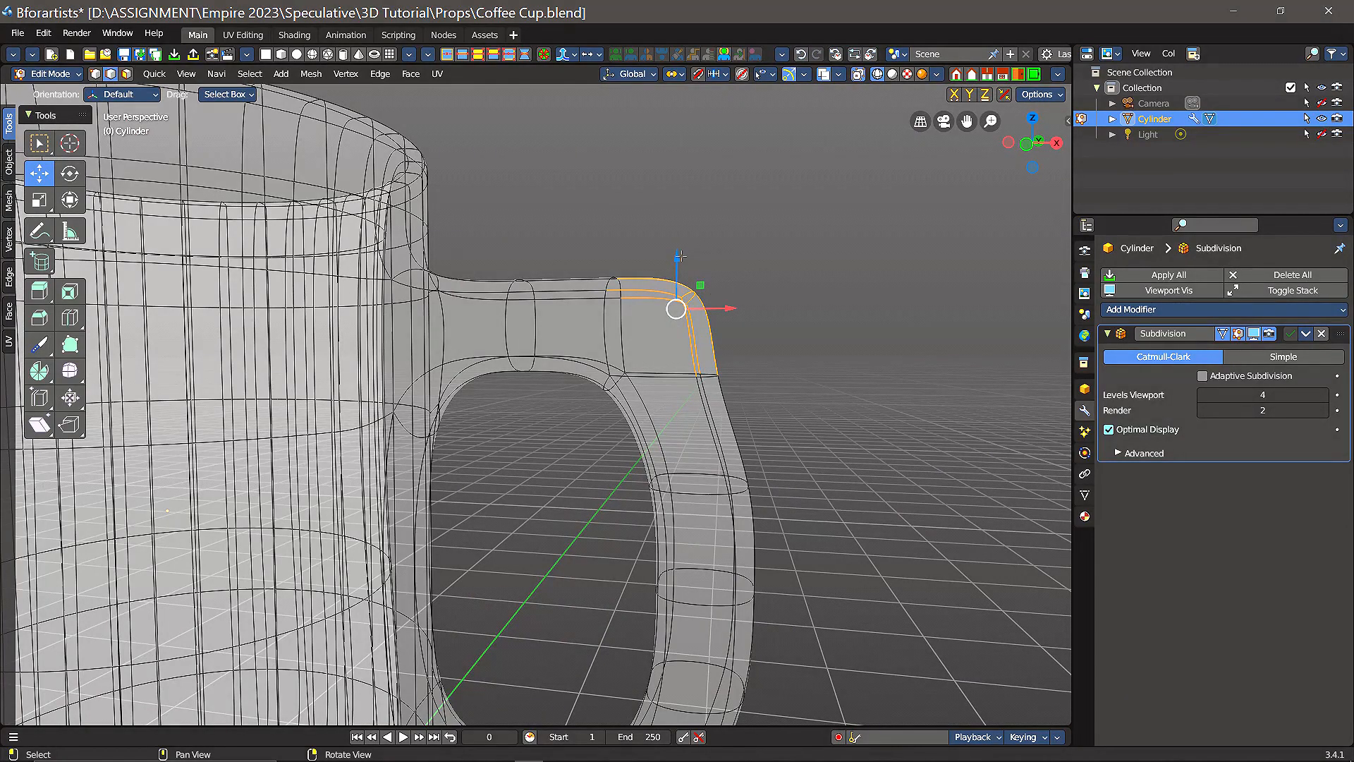
left_click_drag(680, 256, 690, 209)
scroll(774, 359, "down", 2)
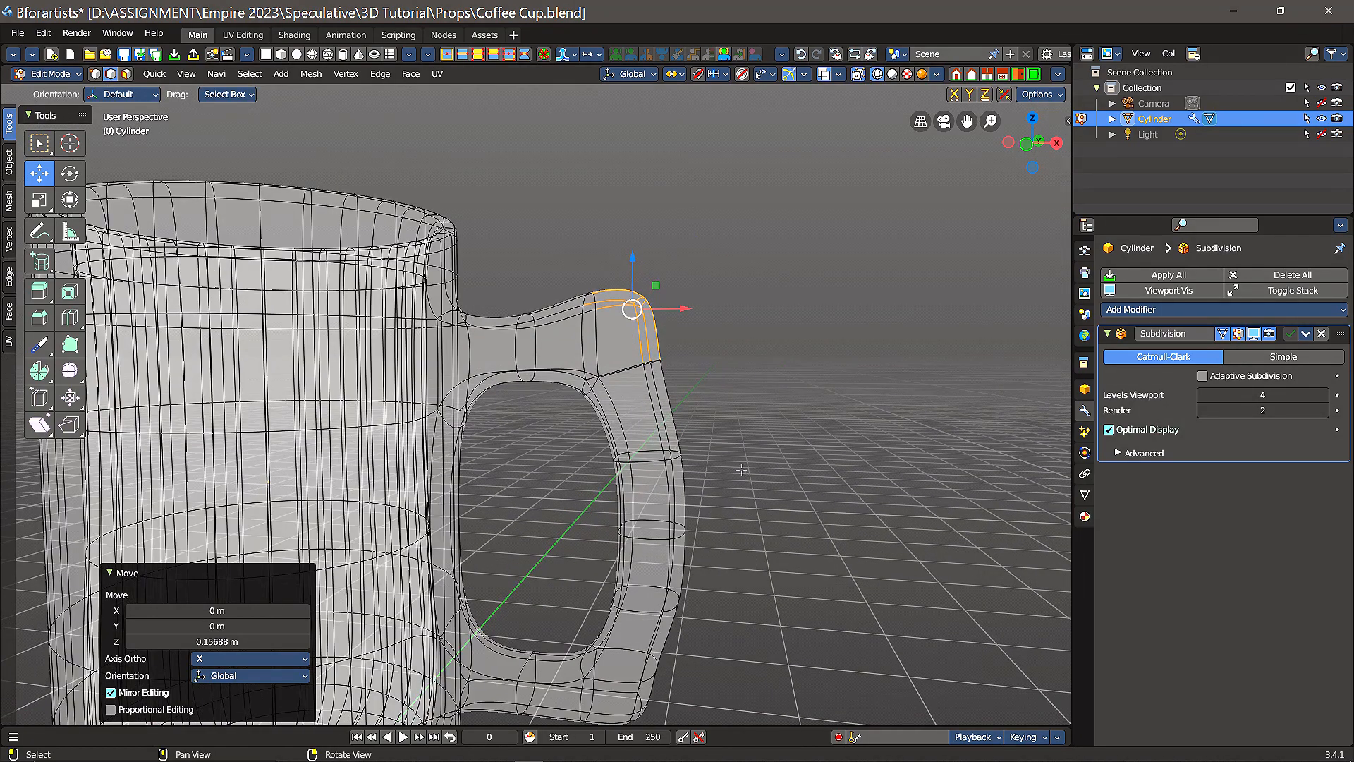
Step: Select the inner edges under the handle's upper bridge near the cup wall and lower them 0.17764 m along Z
mouse_move(741, 470)
right_mouse_down()
mouse_move(795, 414)
mouse_move(743, 483)
right_mouse_up()
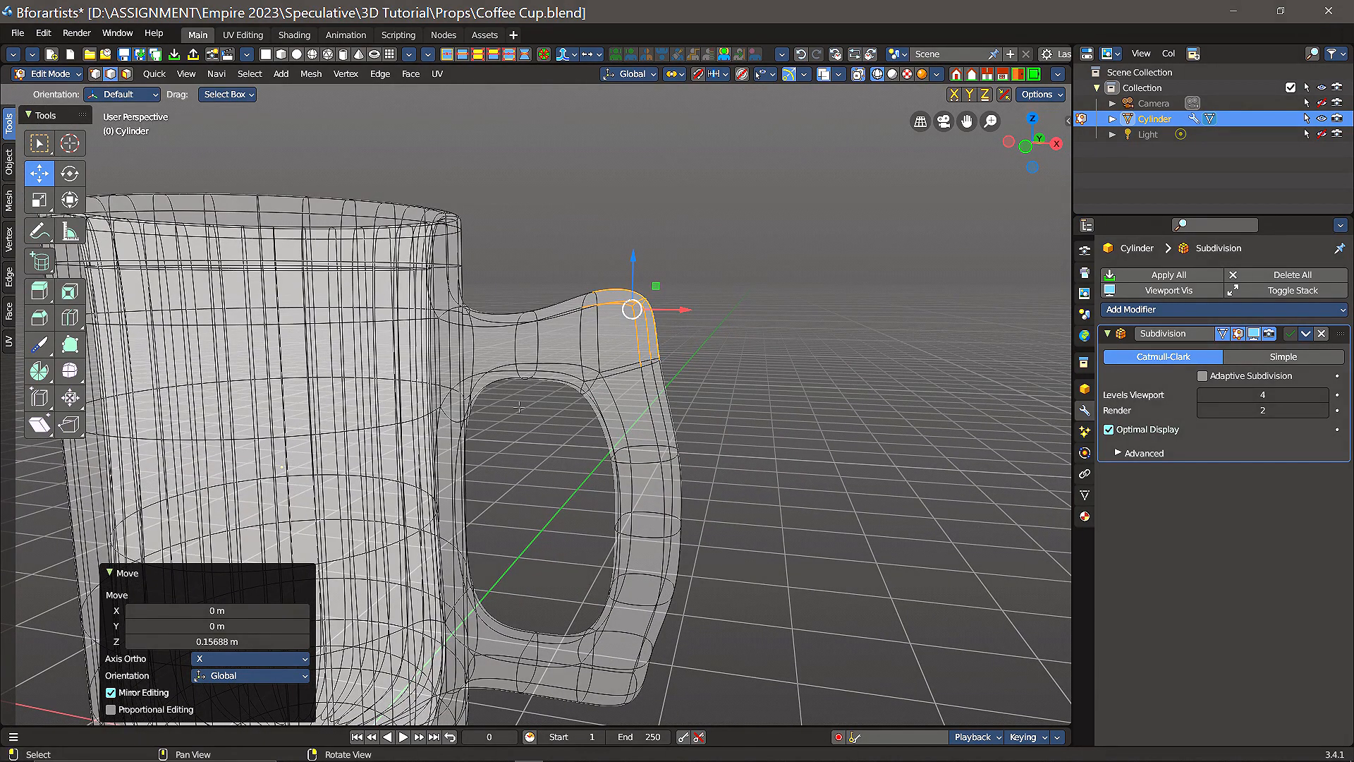
left_click_drag(505, 431, 527, 348)
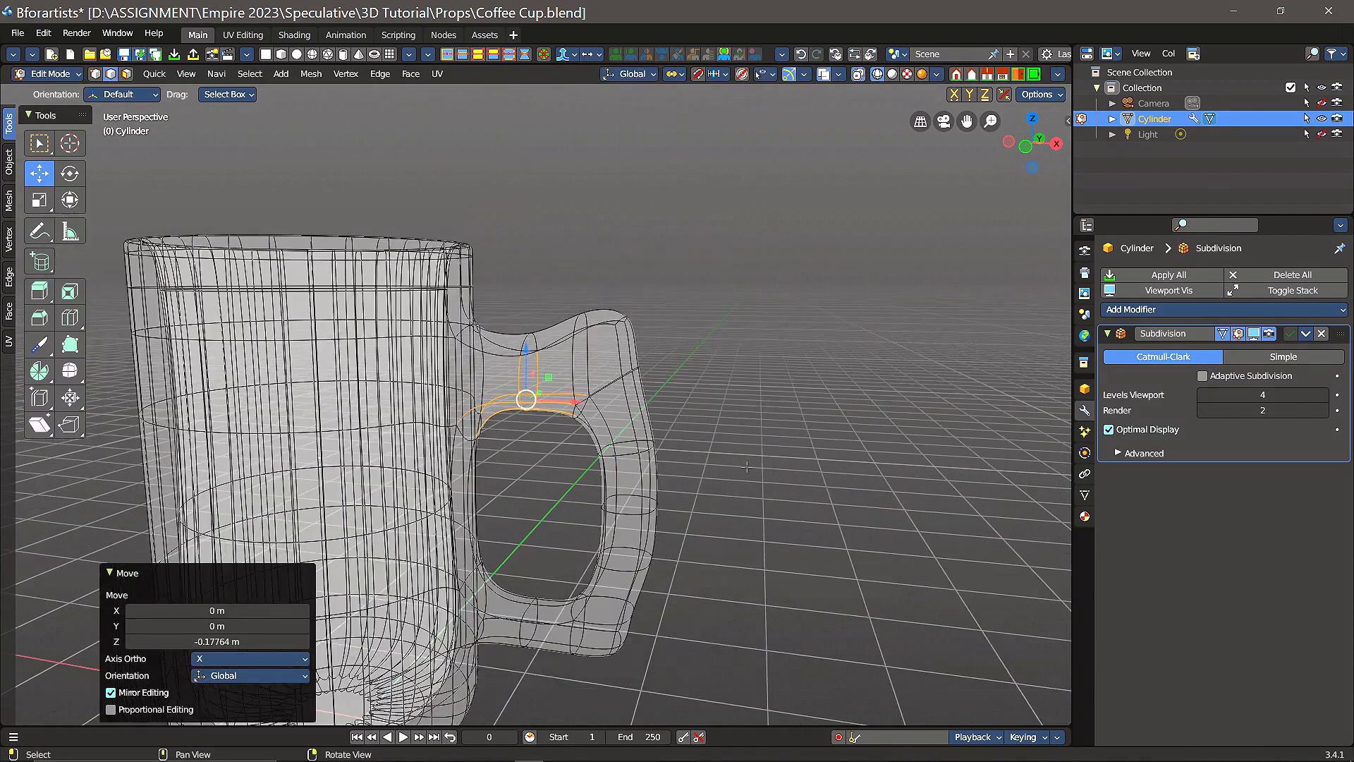
middle_click_drag(559, 522, 726, 576)
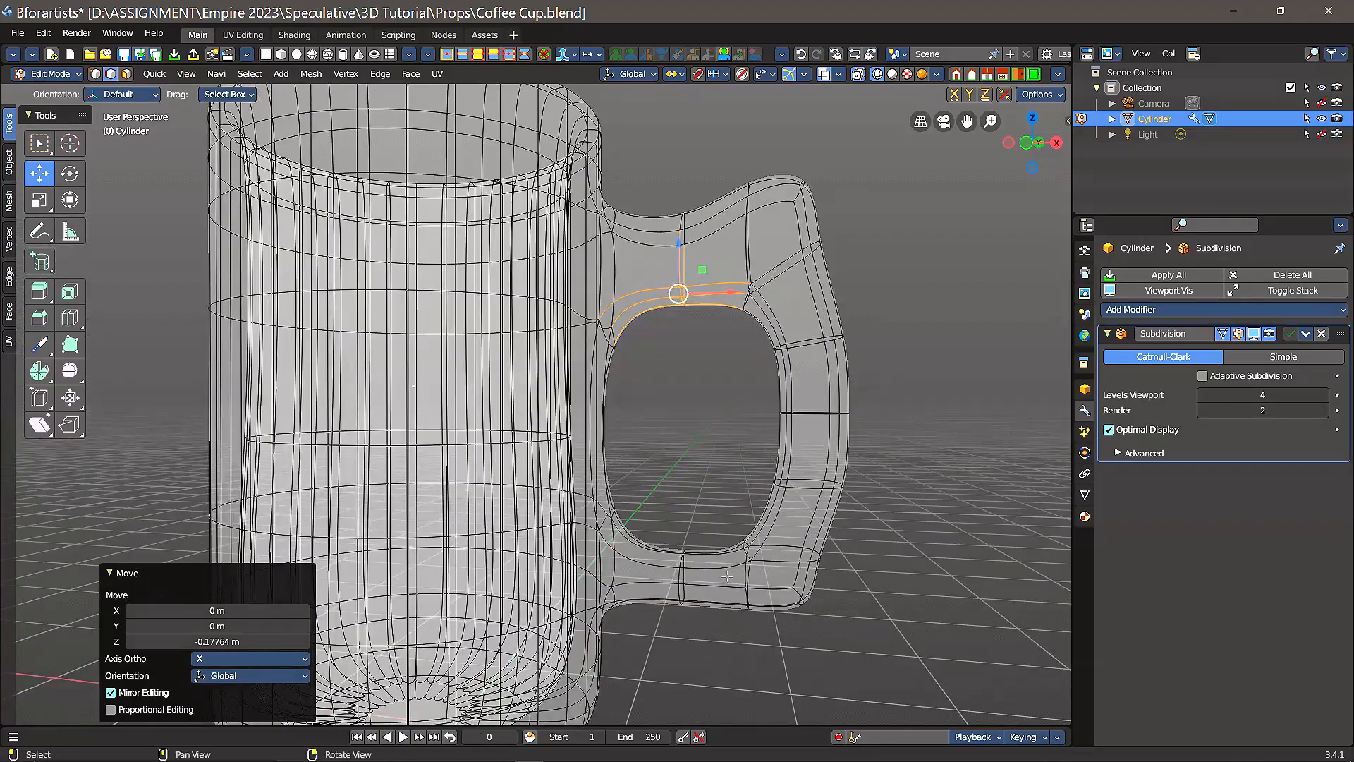
mouse_move(670, 423)
middle_mouse_down()
mouse_move(697, 441)
mouse_move(681, 432)
middle_mouse_up()
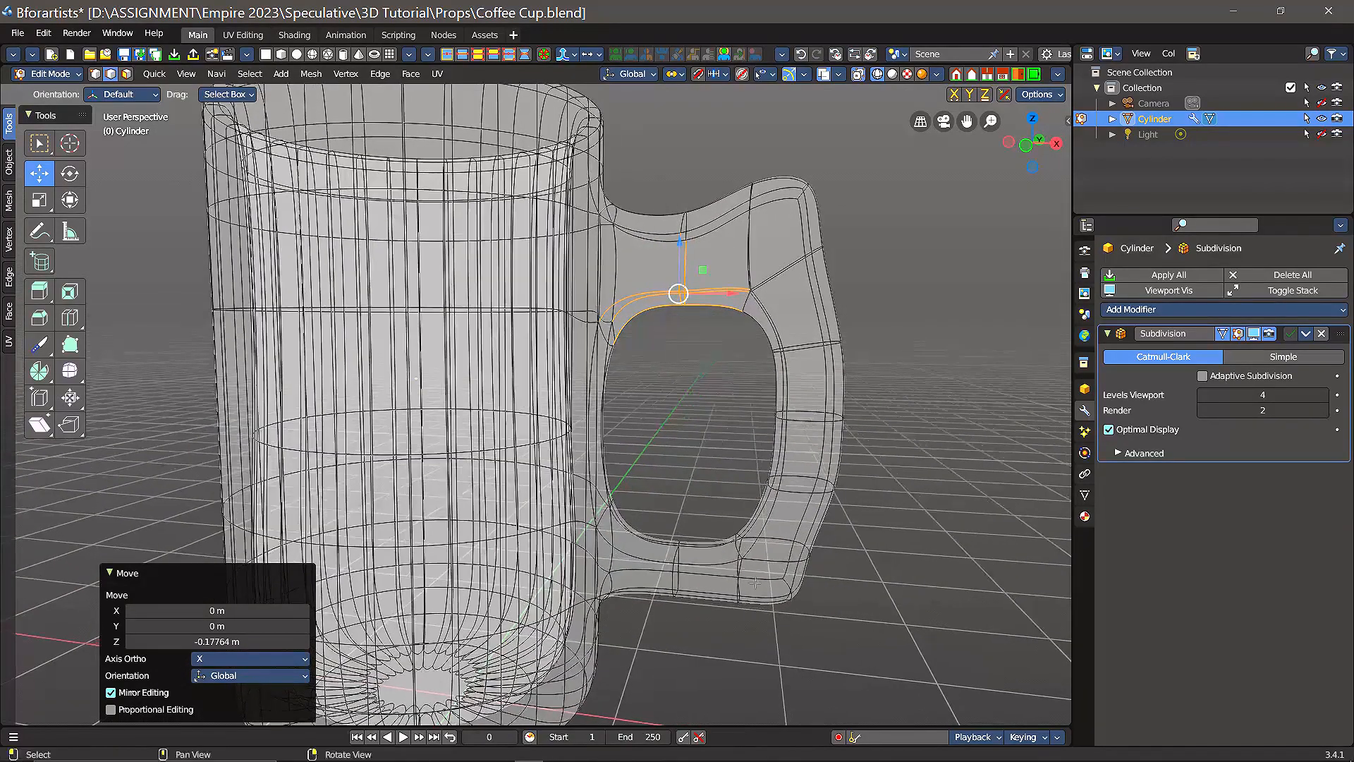
Step: Clear the selection, select only the handle's lower outer corner edges and lower them 0.15829 m along Z
middle_click_drag(783, 668, 800, 646)
mouse_move(807, 661)
left_mouse_down()
mouse_move(808, 600)
mouse_move(844, 570)
mouse_move(910, 621)
mouse_move(793, 674)
left_mouse_up()
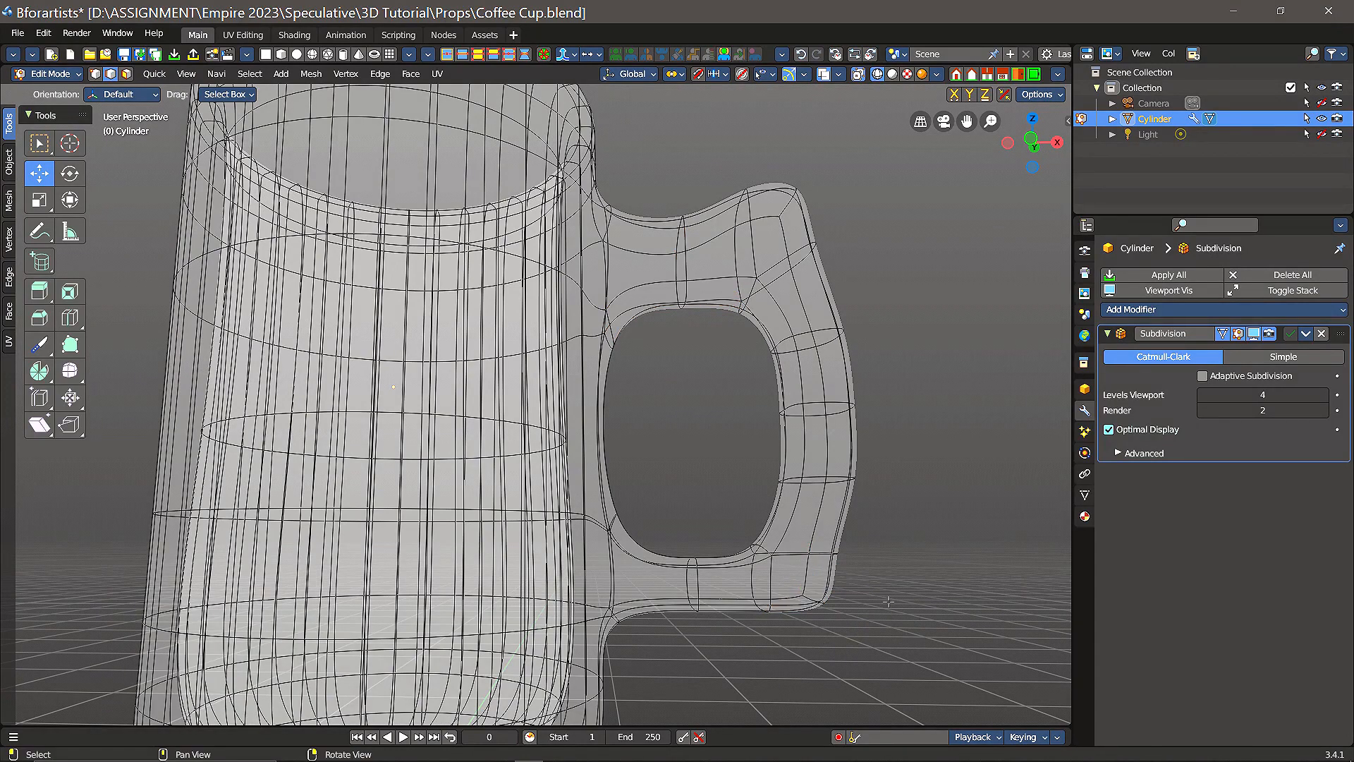
scroll(889, 600, "down", 4)
middle_click_drag(889, 601, 826, 559)
middle_click_drag(863, 604, 847, 606)
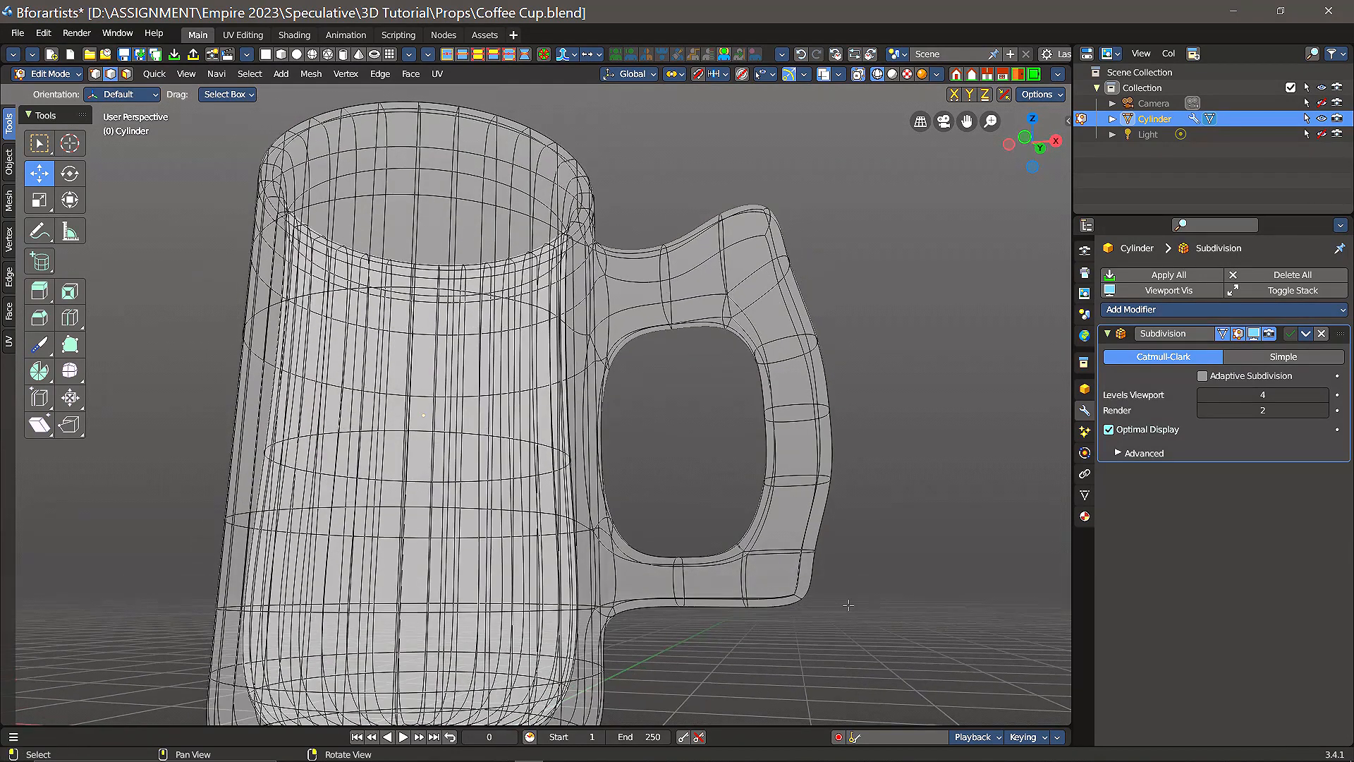
left_click(811, 575, "alt")
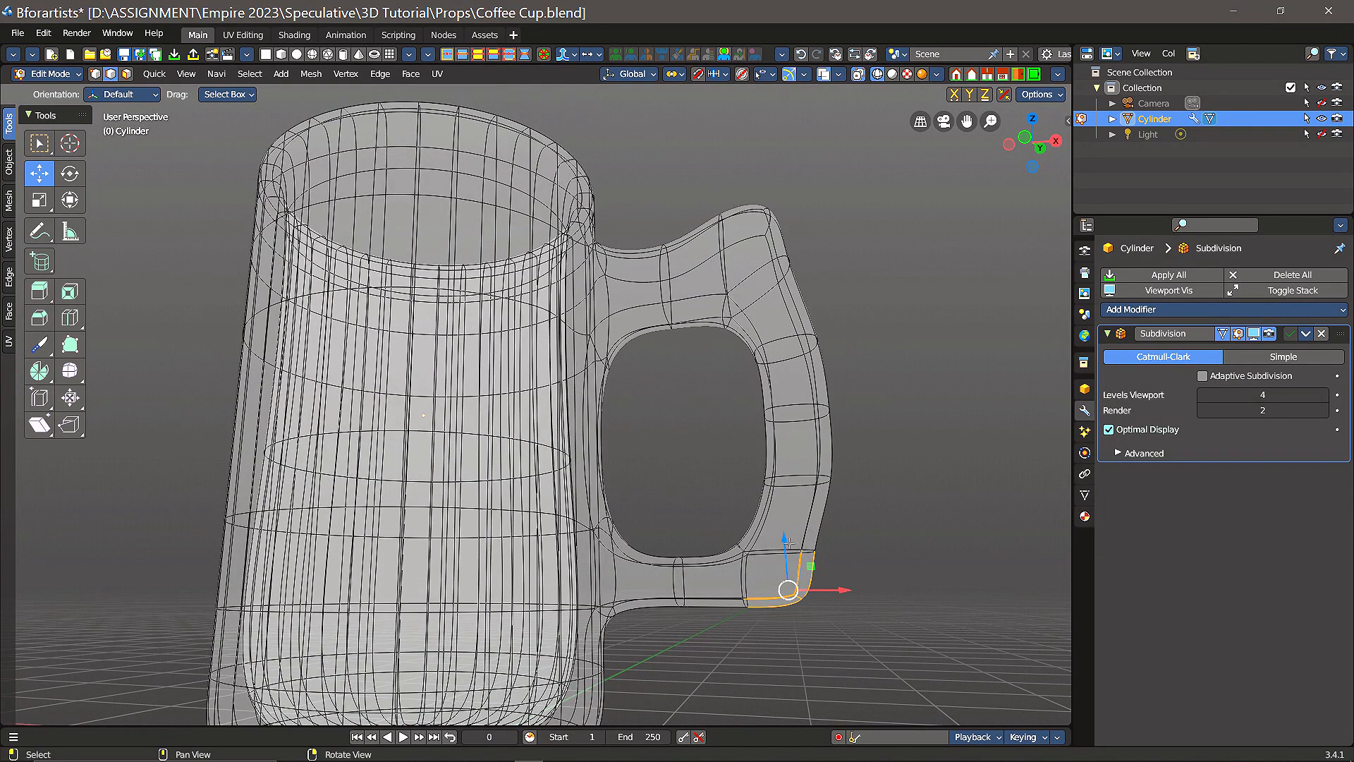
left_click_drag(784, 539, 788, 572)
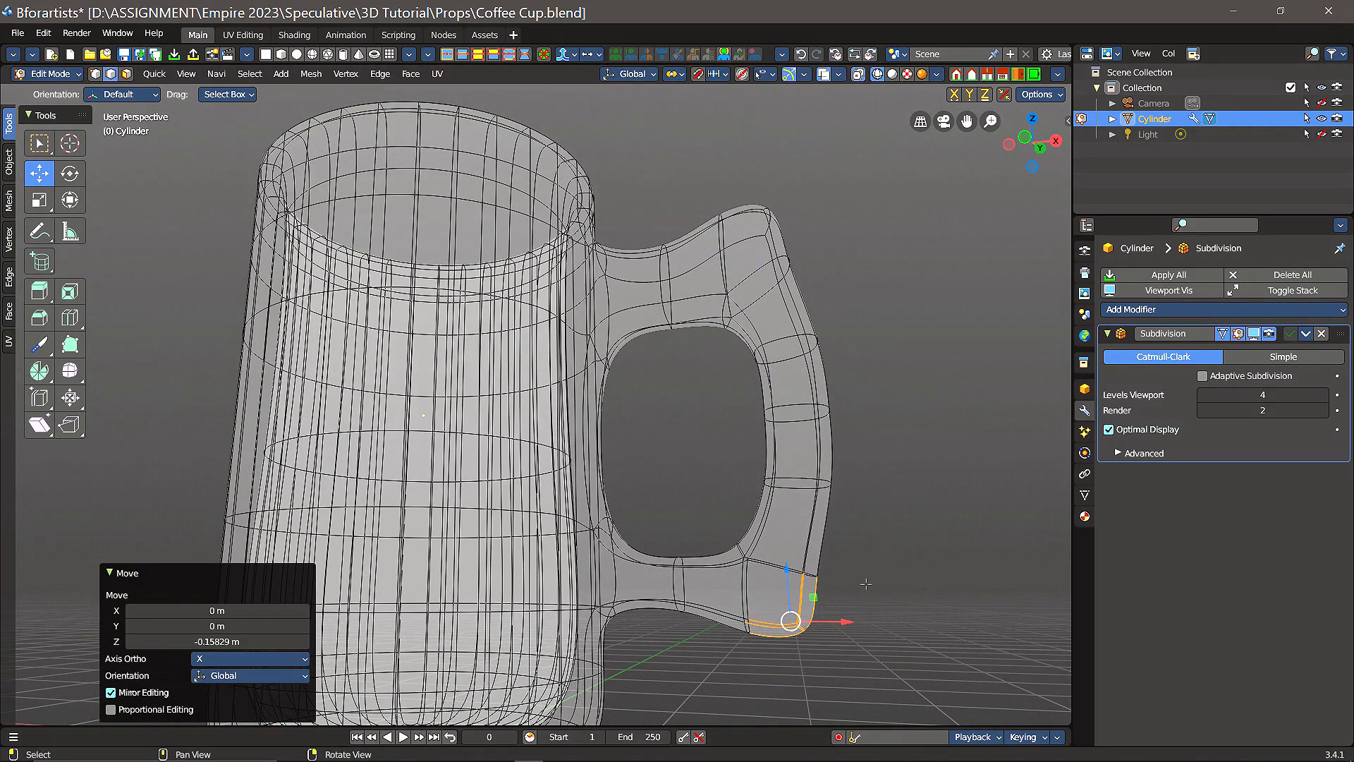
Step: Select the handle's whole lower corner section, raise it 0.059713 m along Z, and switch to the Rotate tool
left_click_drag(646, 505, 878, 685)
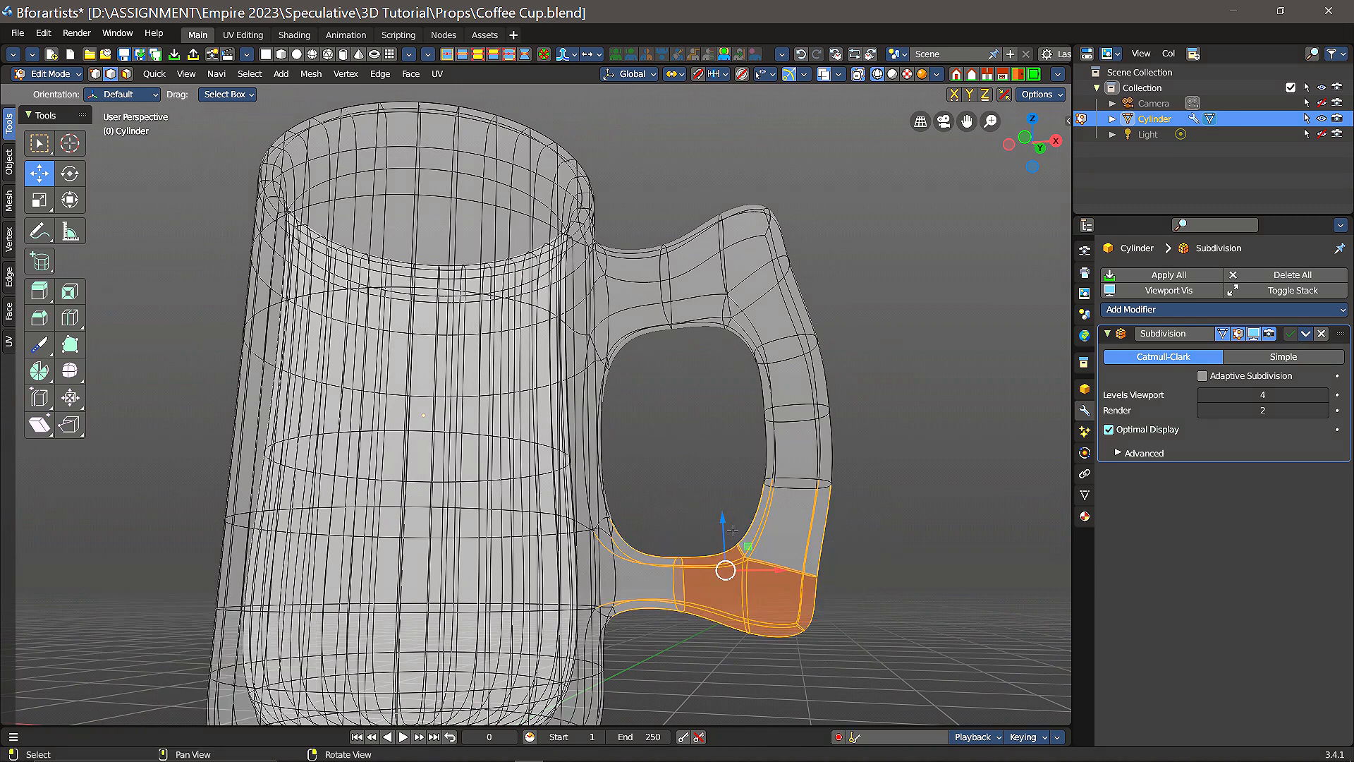
left_click(714, 474)
left_click_drag(716, 512, 827, 666)
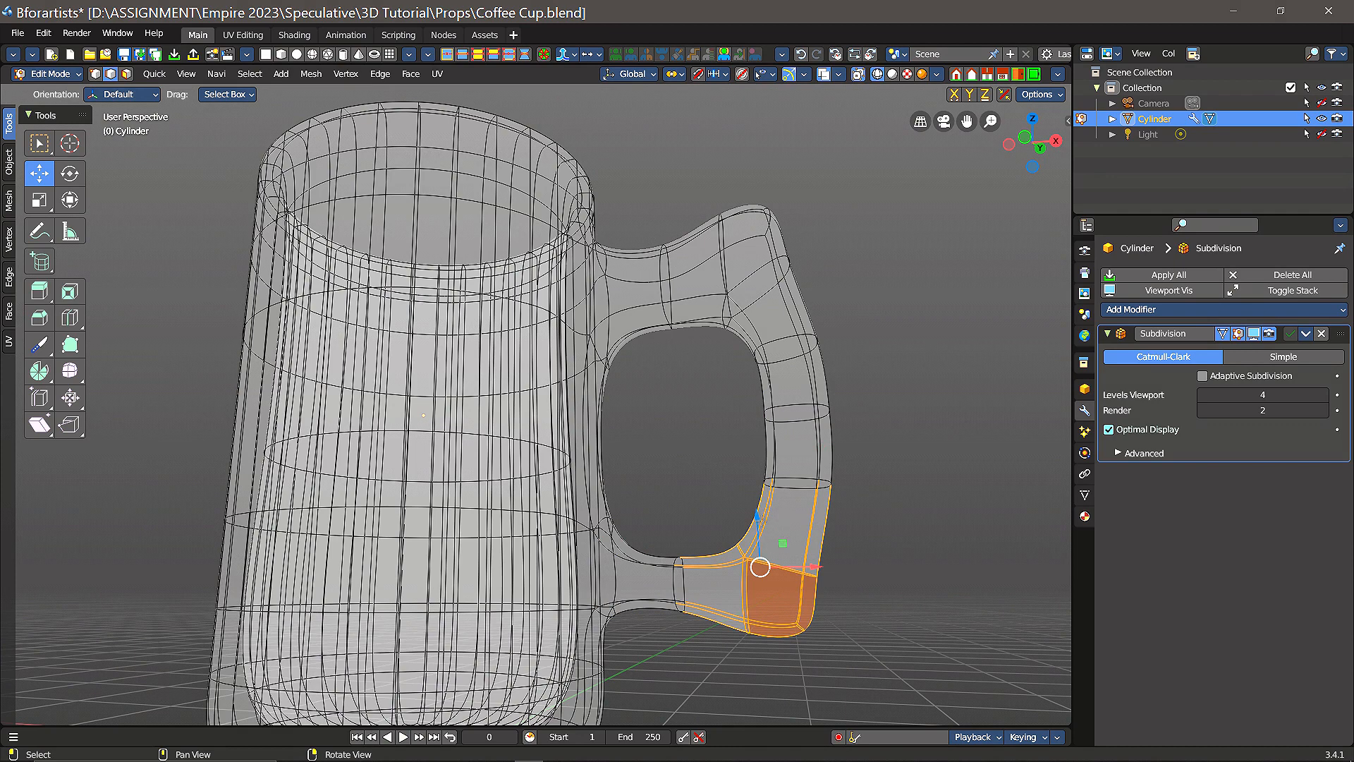
left_click_drag(756, 514, 757, 499)
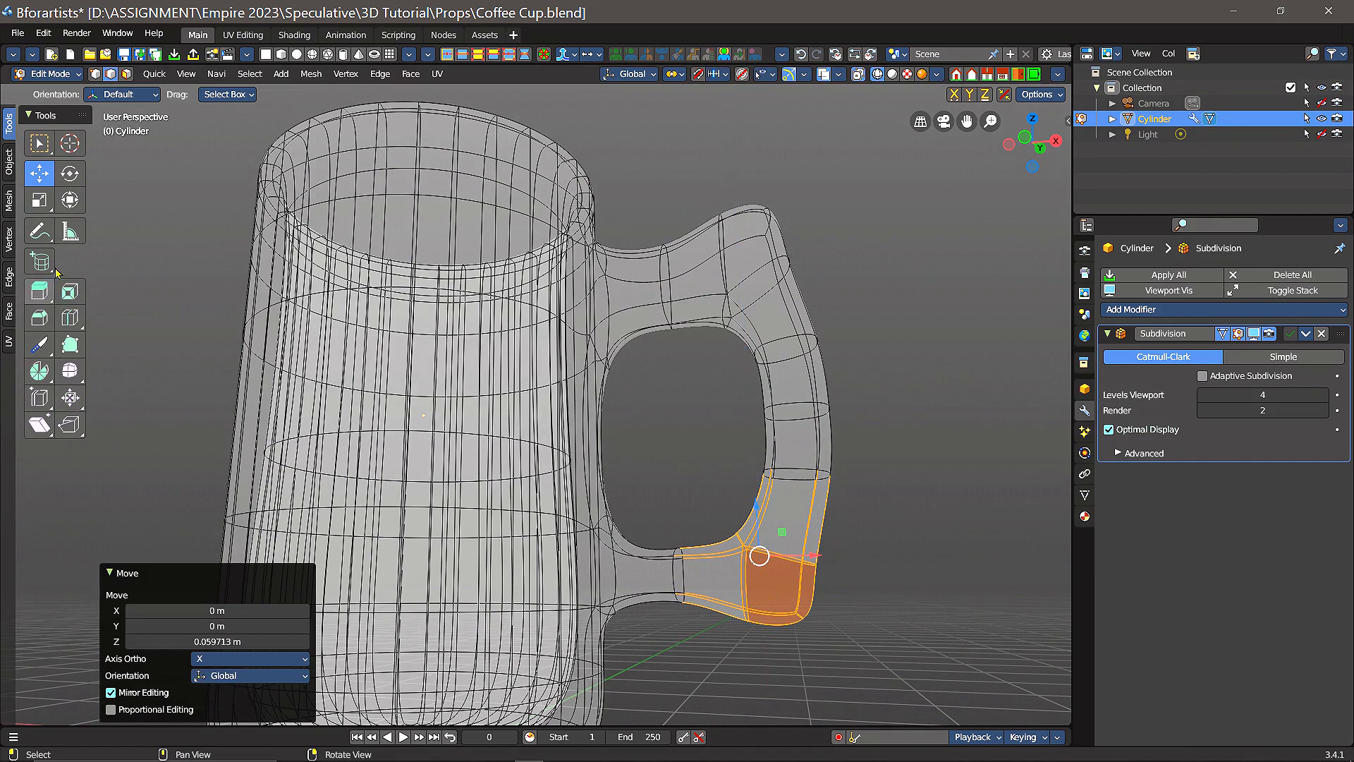
left_click(70, 181)
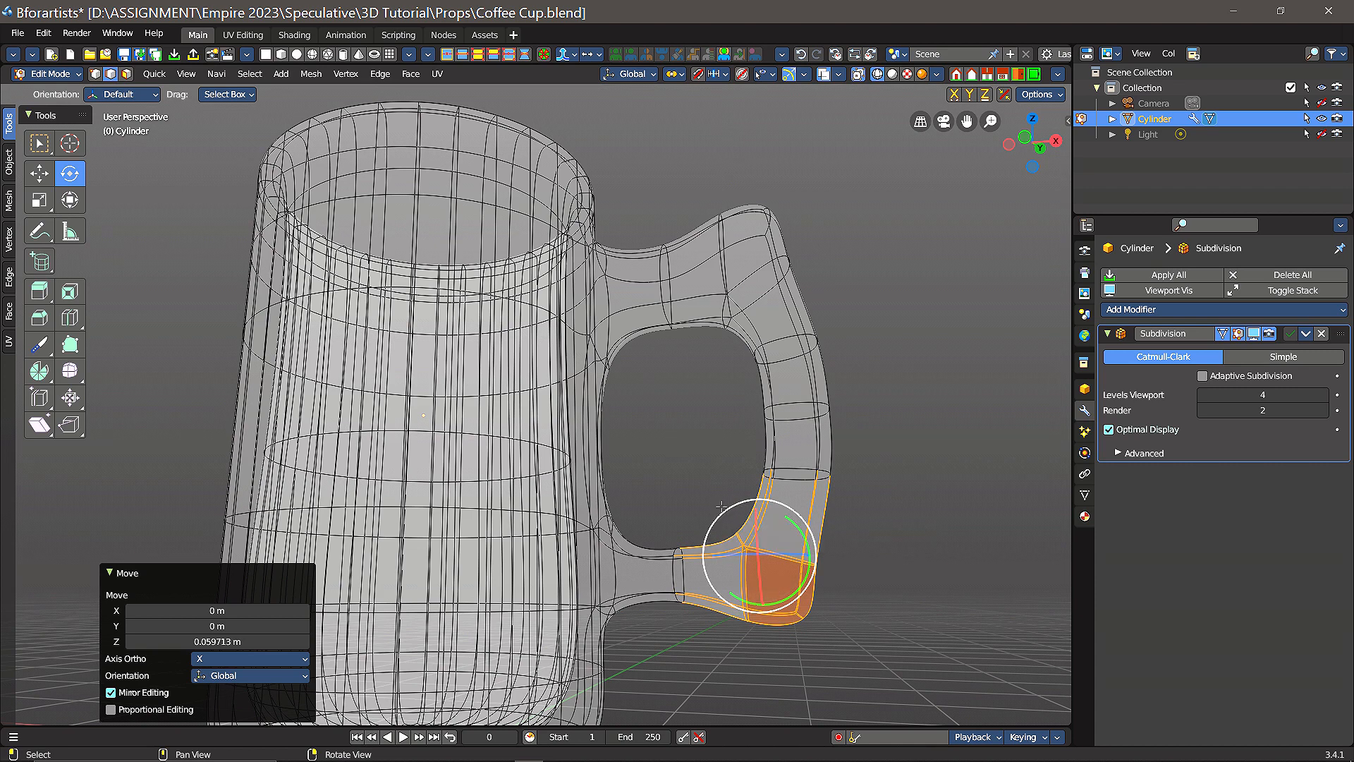
Step: Rotate the handle's selected lower corner section by -1.59° in the view plane and return to the Move tool
mouse_move(724, 511)
left_mouse_down()
mouse_move(712, 522)
mouse_move(727, 521)
left_mouse_up()
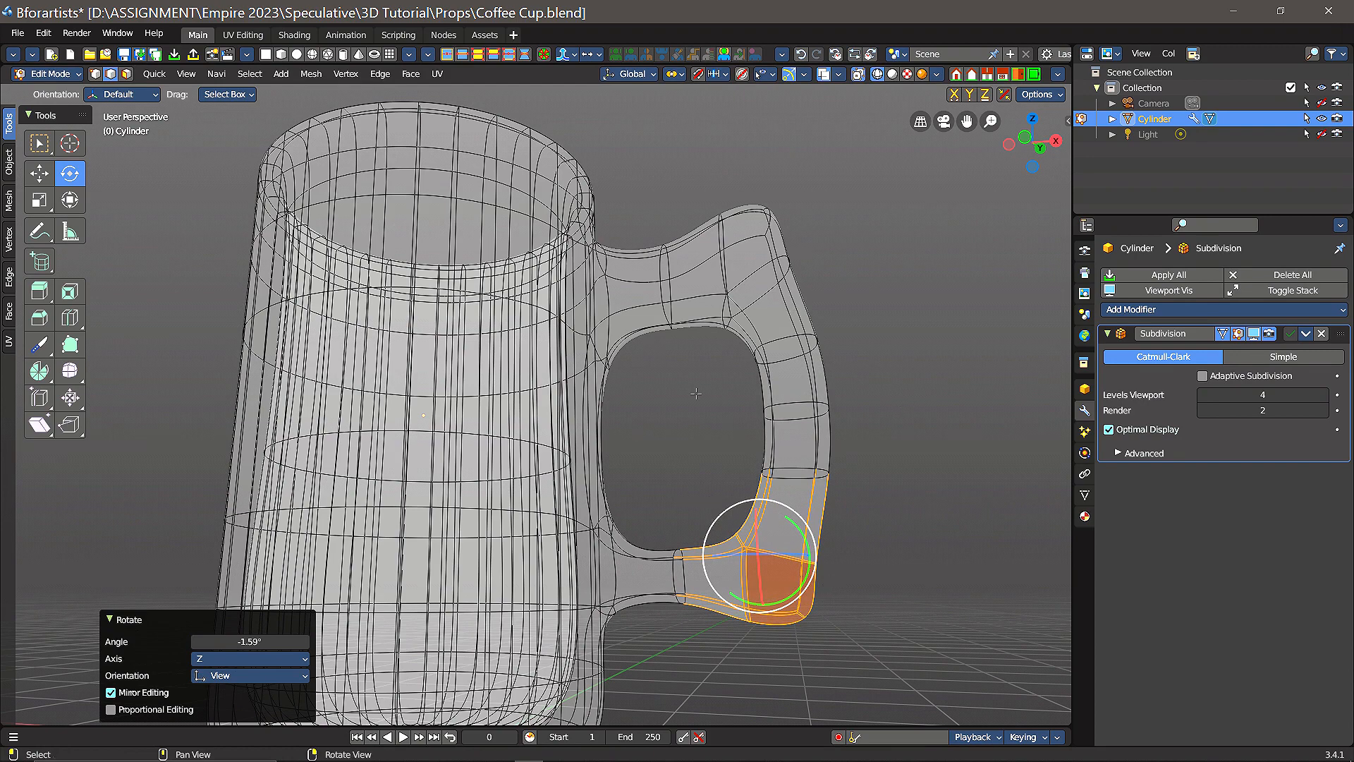
left_click(40, 173)
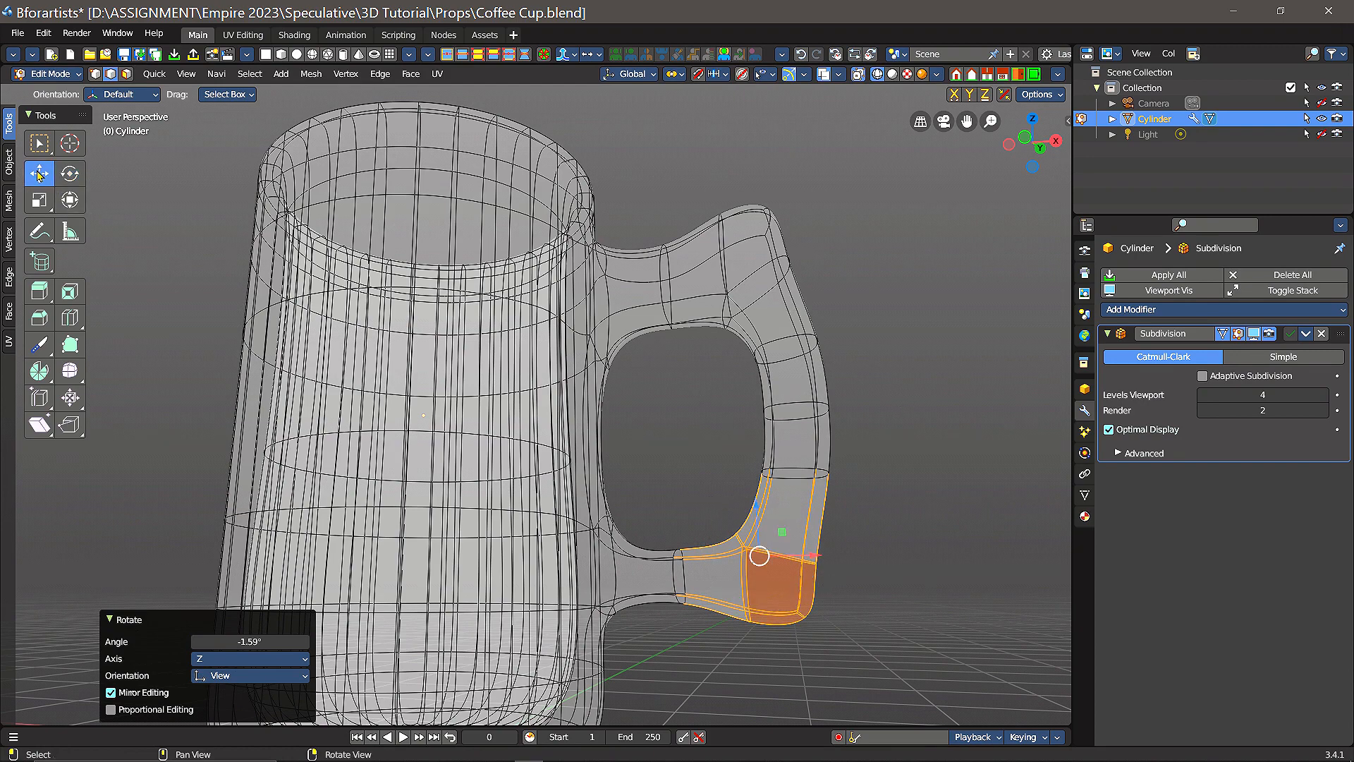
middle_click_drag(637, 411, 713, 416)
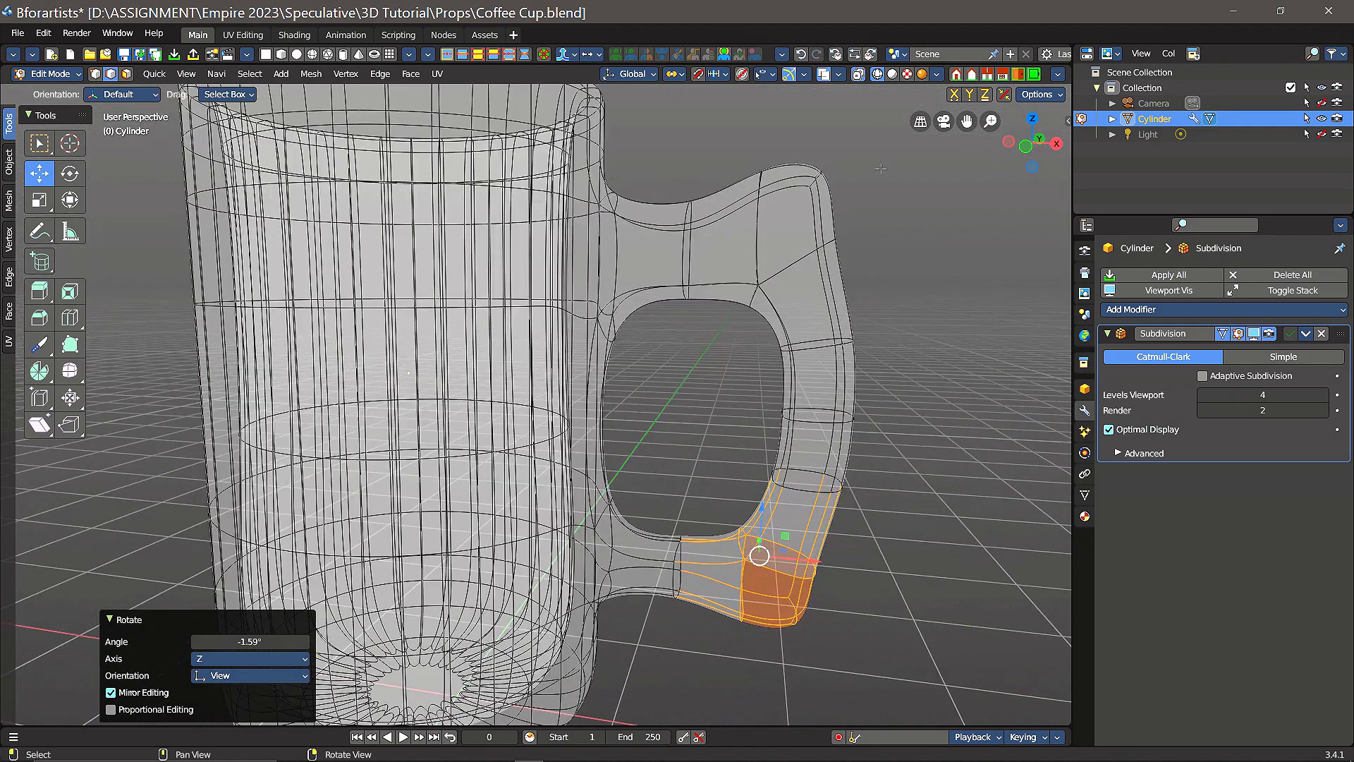
Step: Clear the selection and inspect the whole cup and its handle in solid shading
left_click(892, 75)
left_click(916, 502)
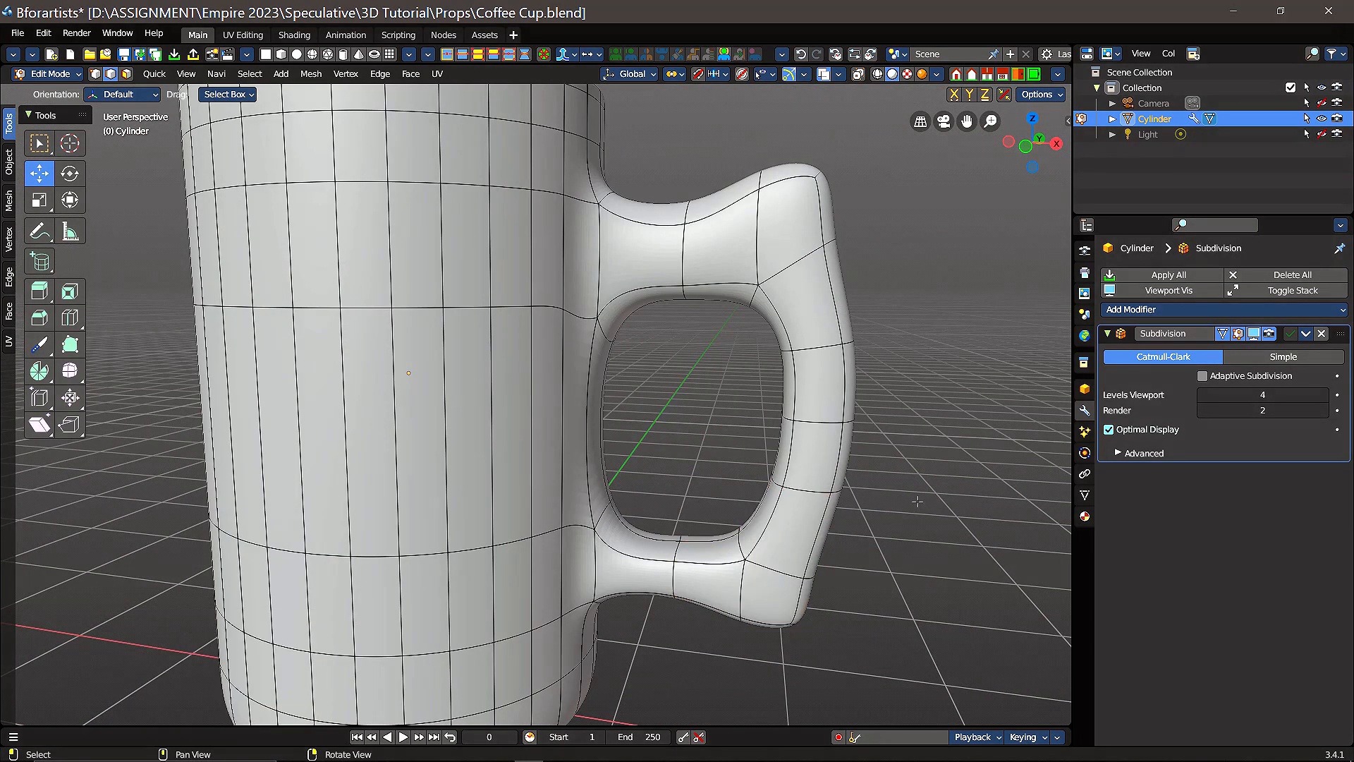
scroll(936, 478, "down", 4)
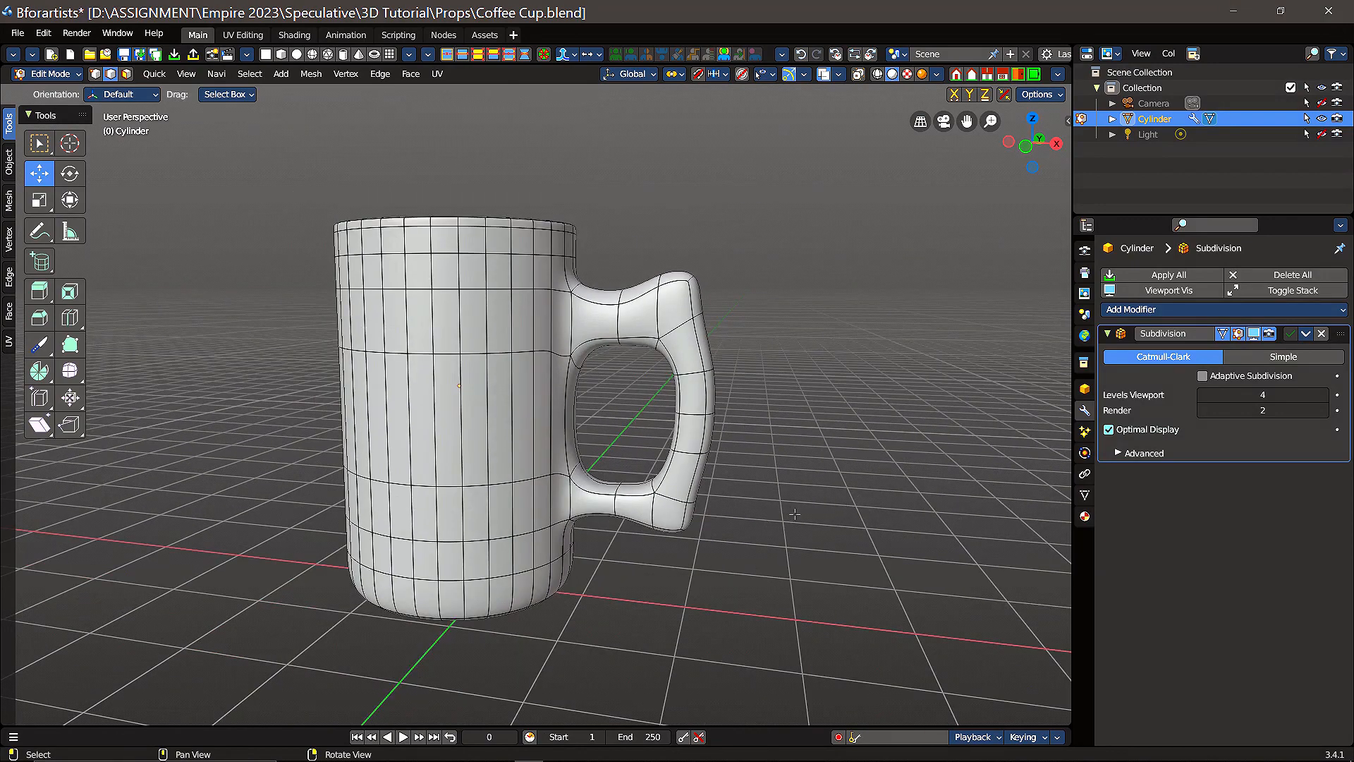
middle_click_drag(795, 514, 814, 506)
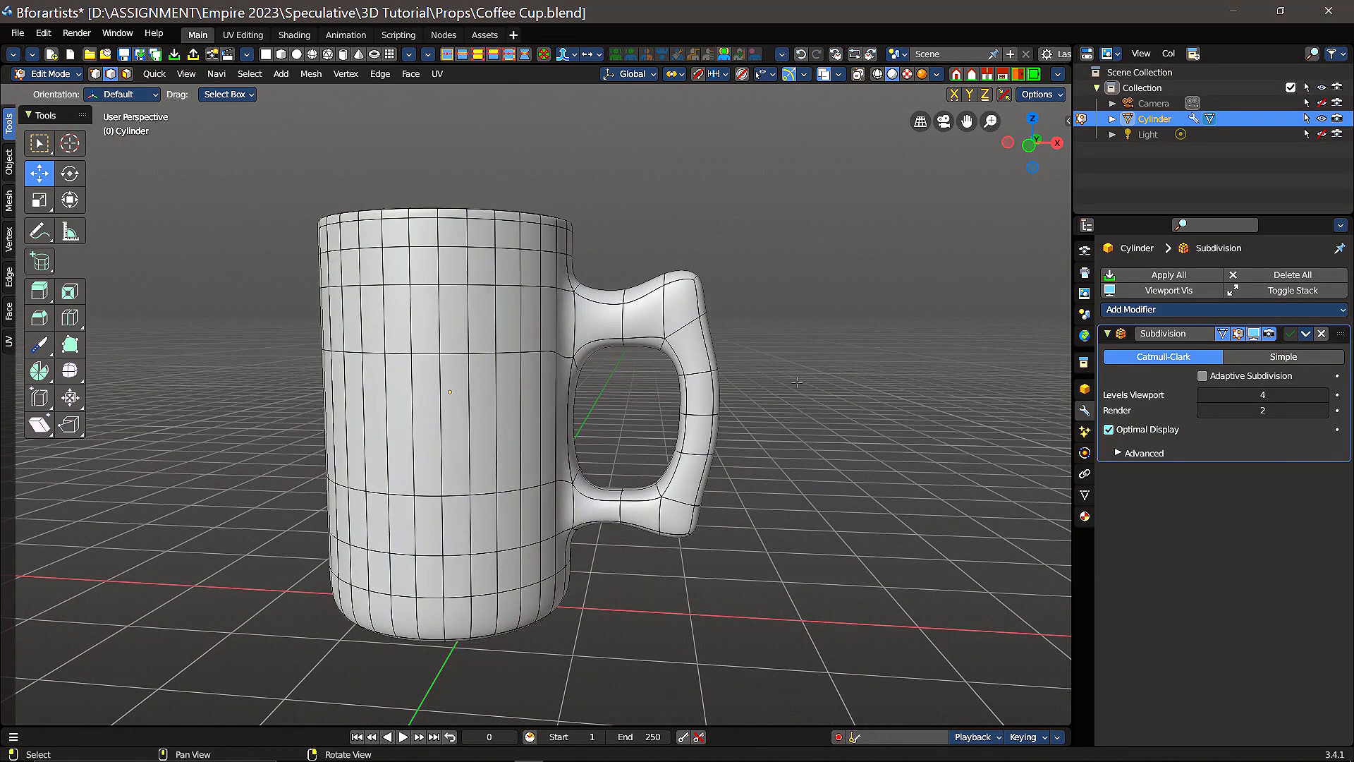
middle_click_drag(801, 392, 826, 373)
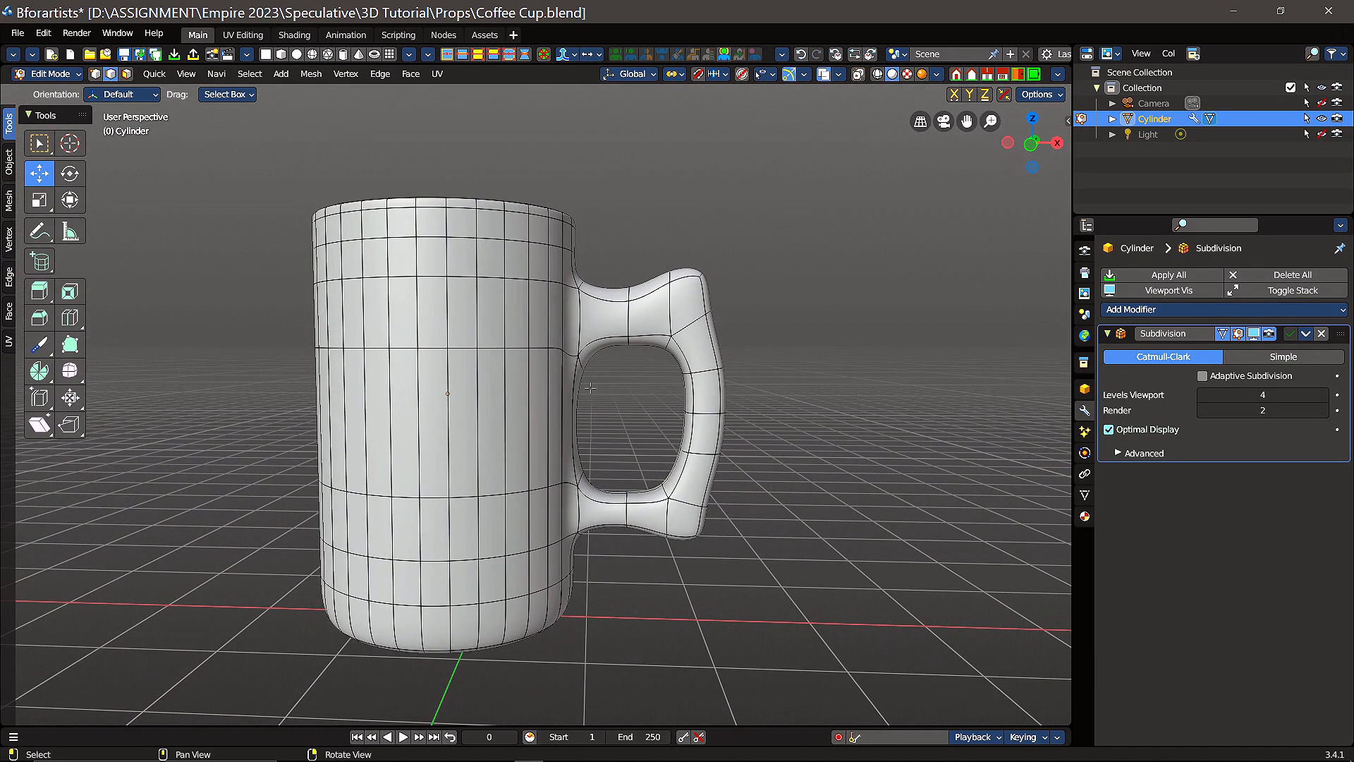
Step: In wireframe shading, select the entire outer section of the handle and move it -0.074244 m along X toward the cup
left_click(876, 74)
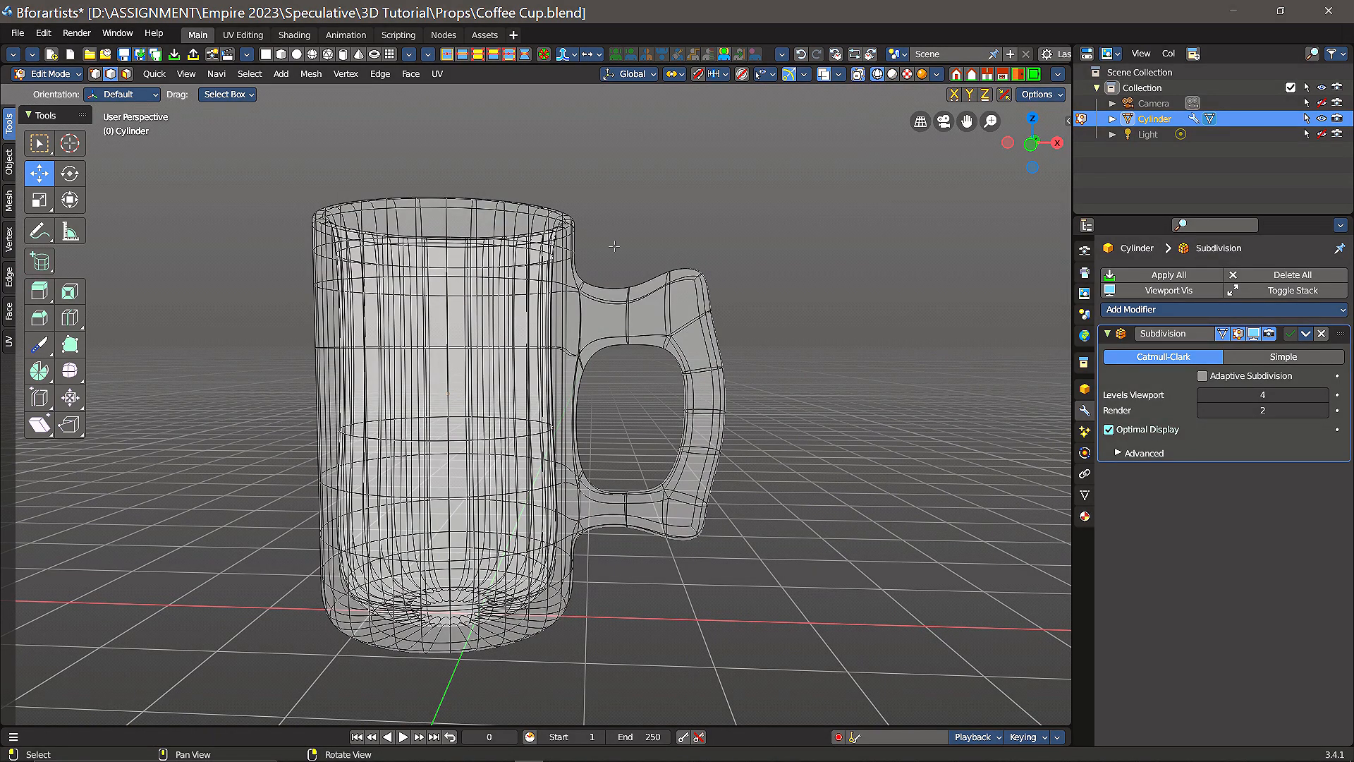
left_click_drag(612, 238, 696, 568)
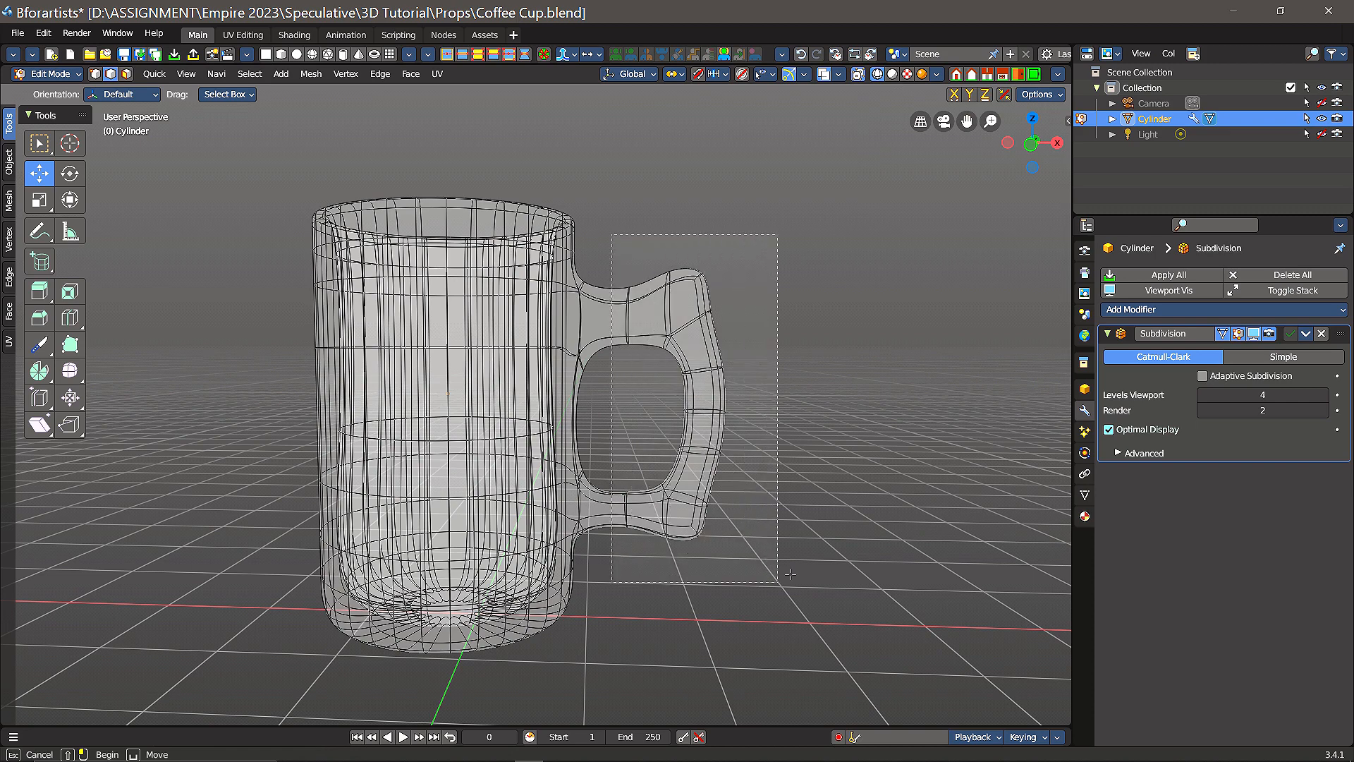
left_click_drag(790, 574, 791, 575)
left_click(672, 214)
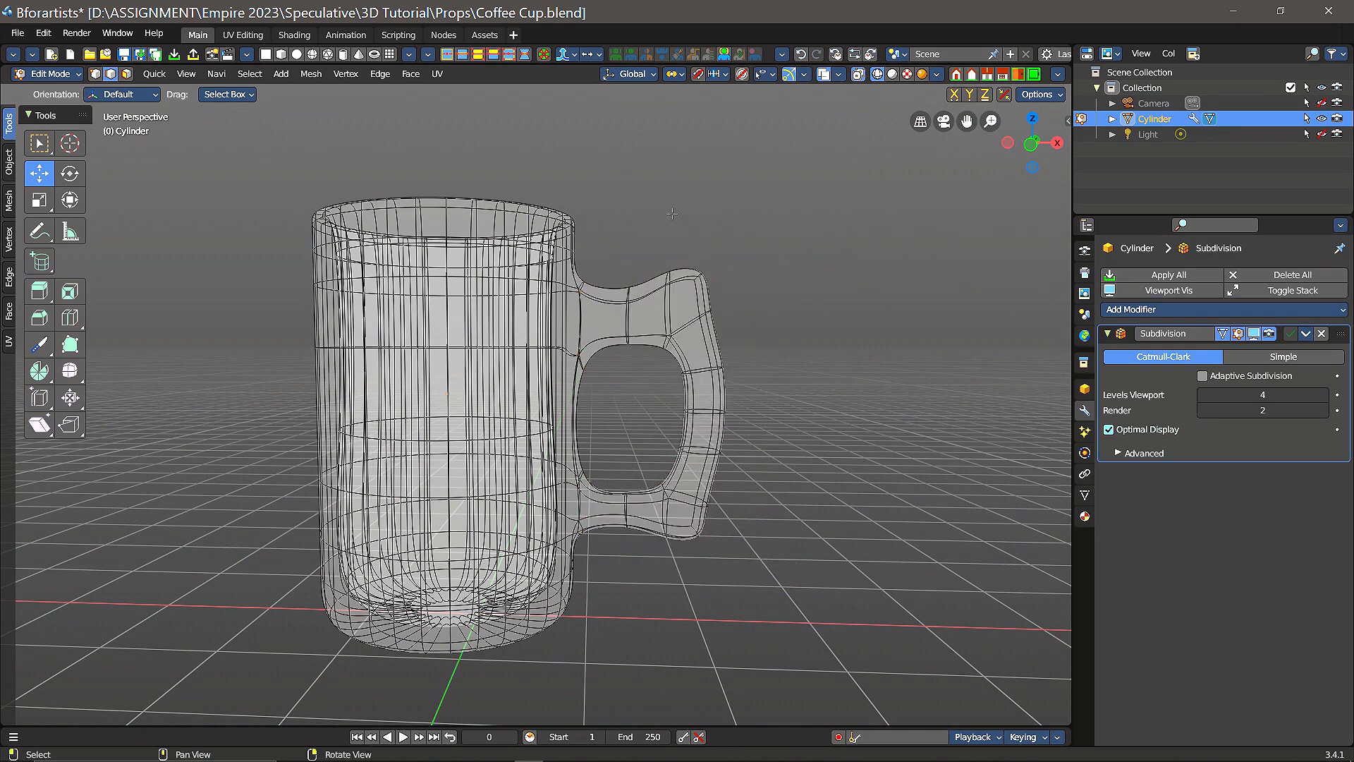
left_click_drag(654, 212, 774, 604)
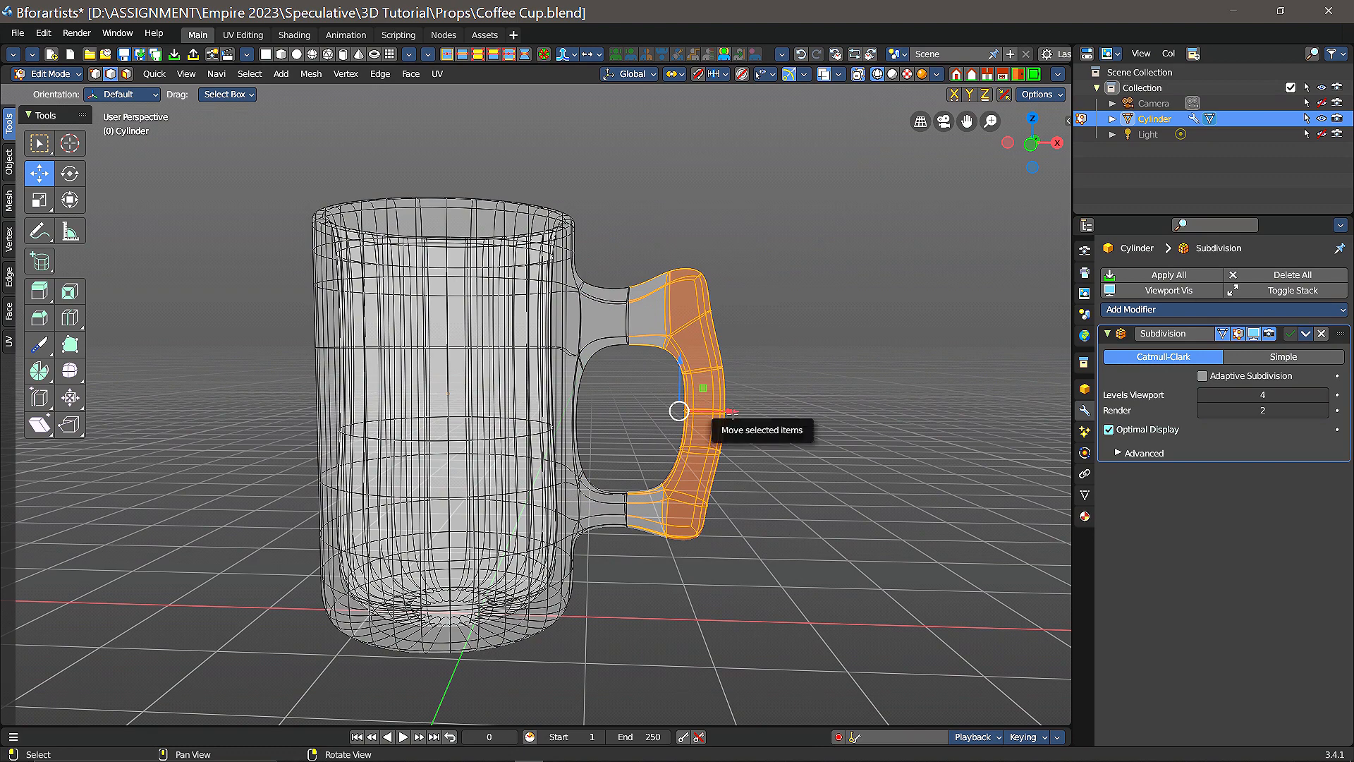
left_click_drag(733, 412, 721, 416)
mouse_move(791, 337)
middle_mouse_down()
mouse_move(789, 310)
mouse_move(795, 347)
middle_mouse_up()
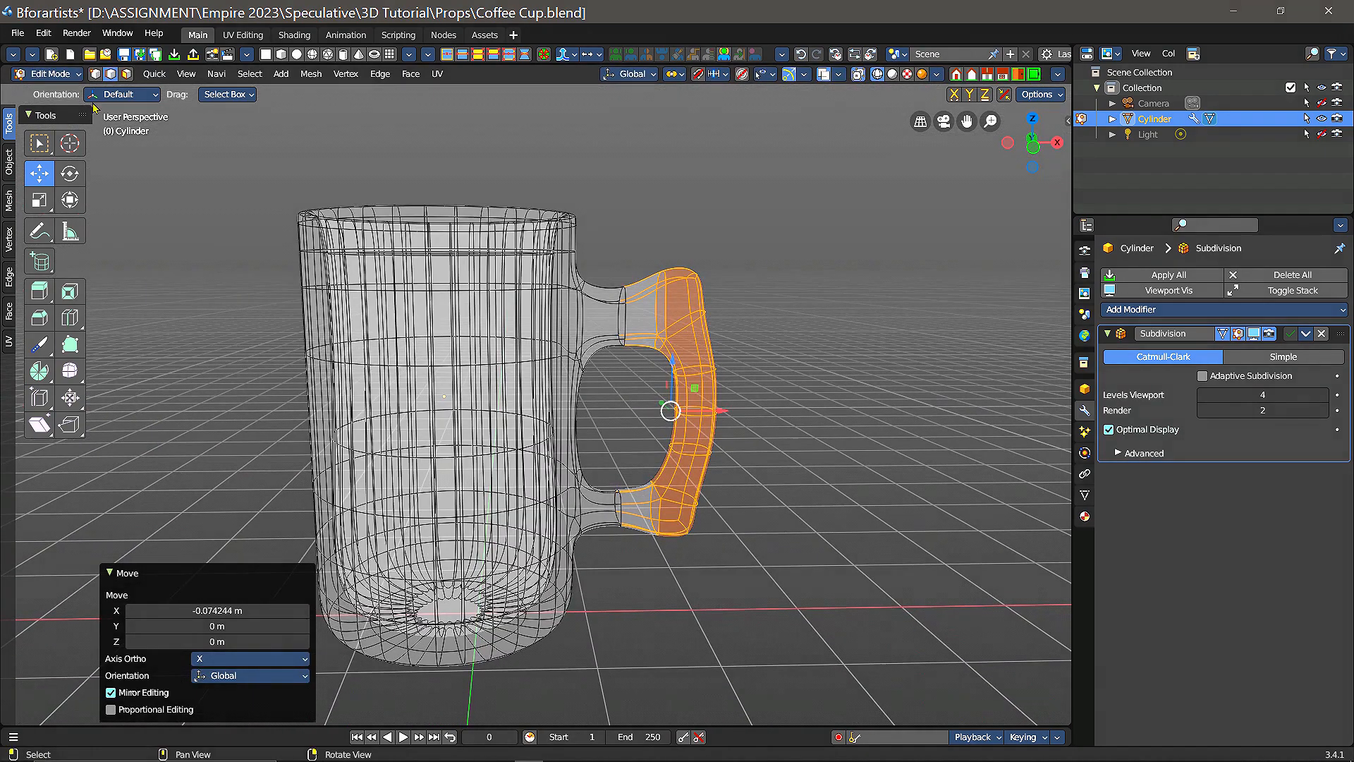
Step: Return the viewport to solid shading and clear the handle selection
left_click(893, 74)
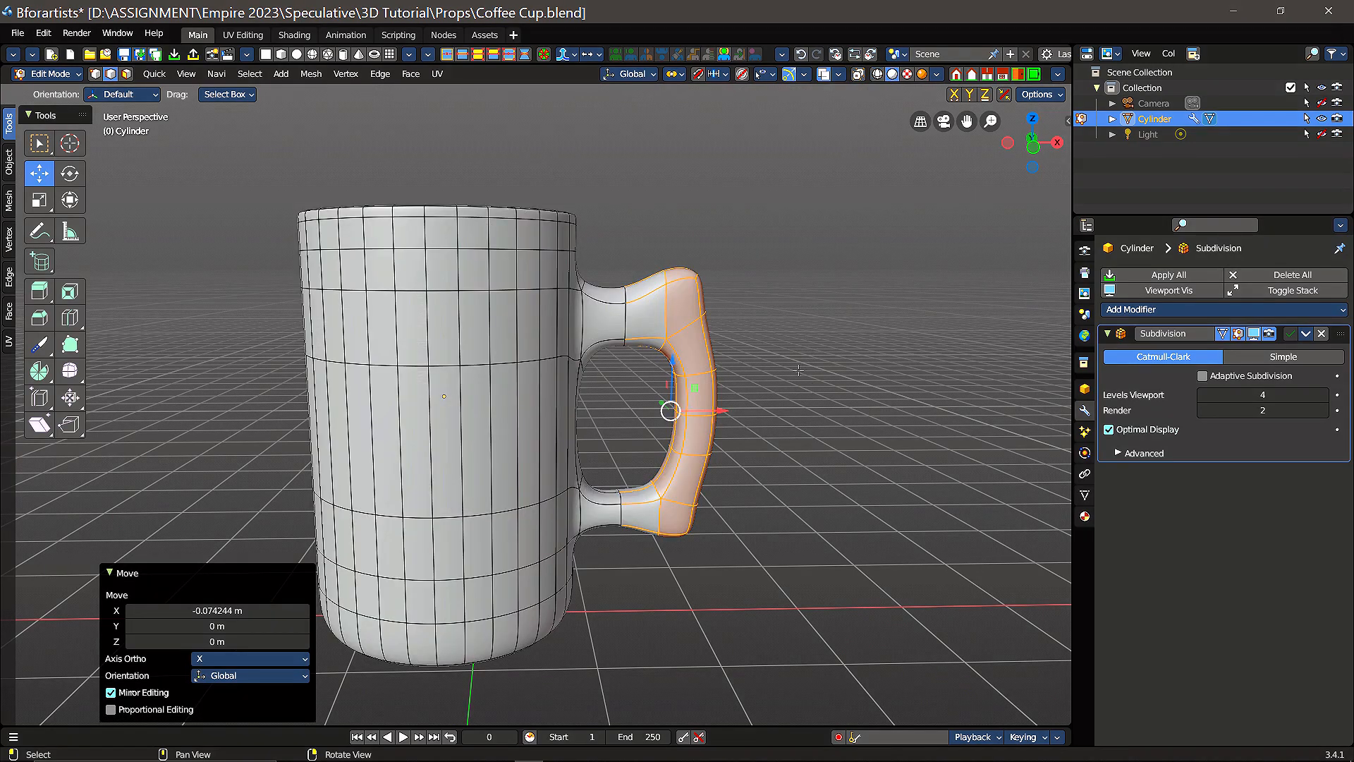
left_click(788, 456)
middle_click_drag(773, 411, 717, 408)
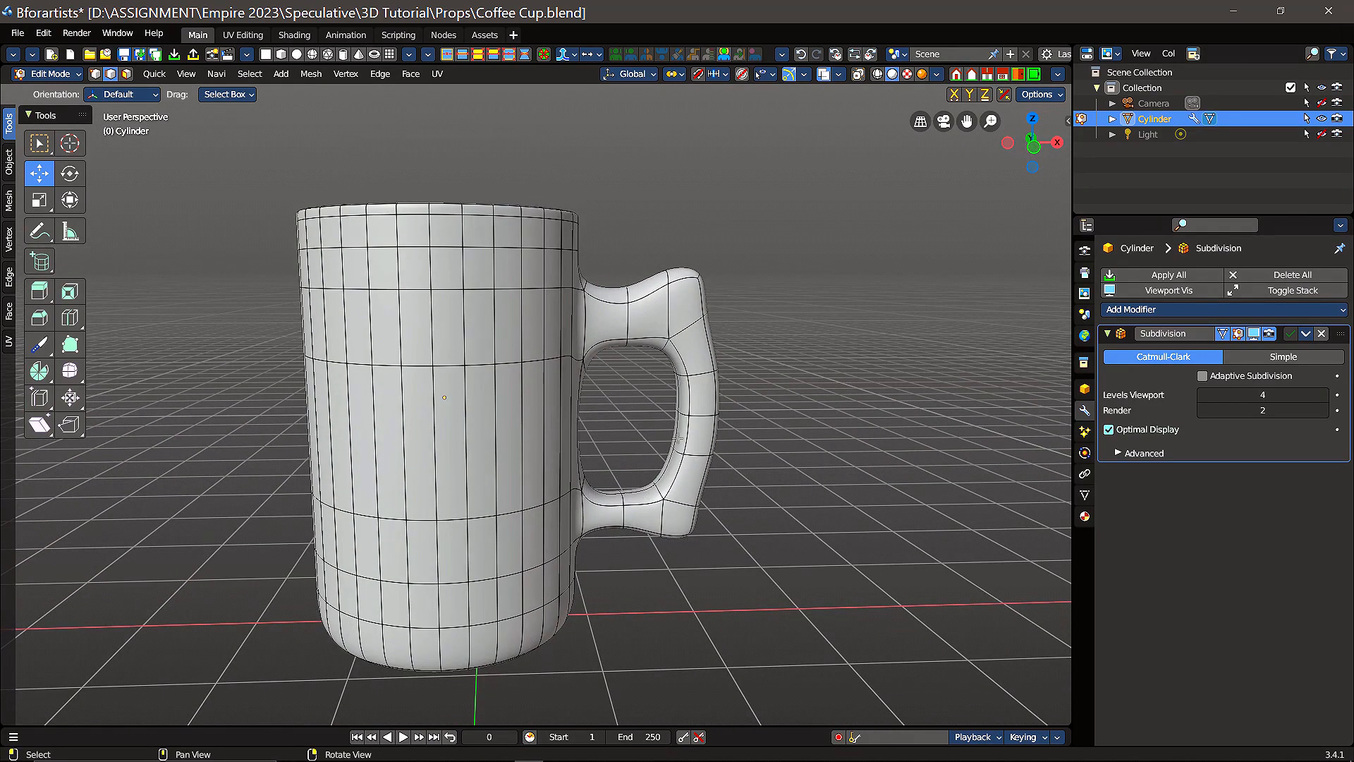
Step: In face selection mode, select the six inner faces of the handle's vertical grip, three on each side of its centre line
scroll(671, 421, "up", 2)
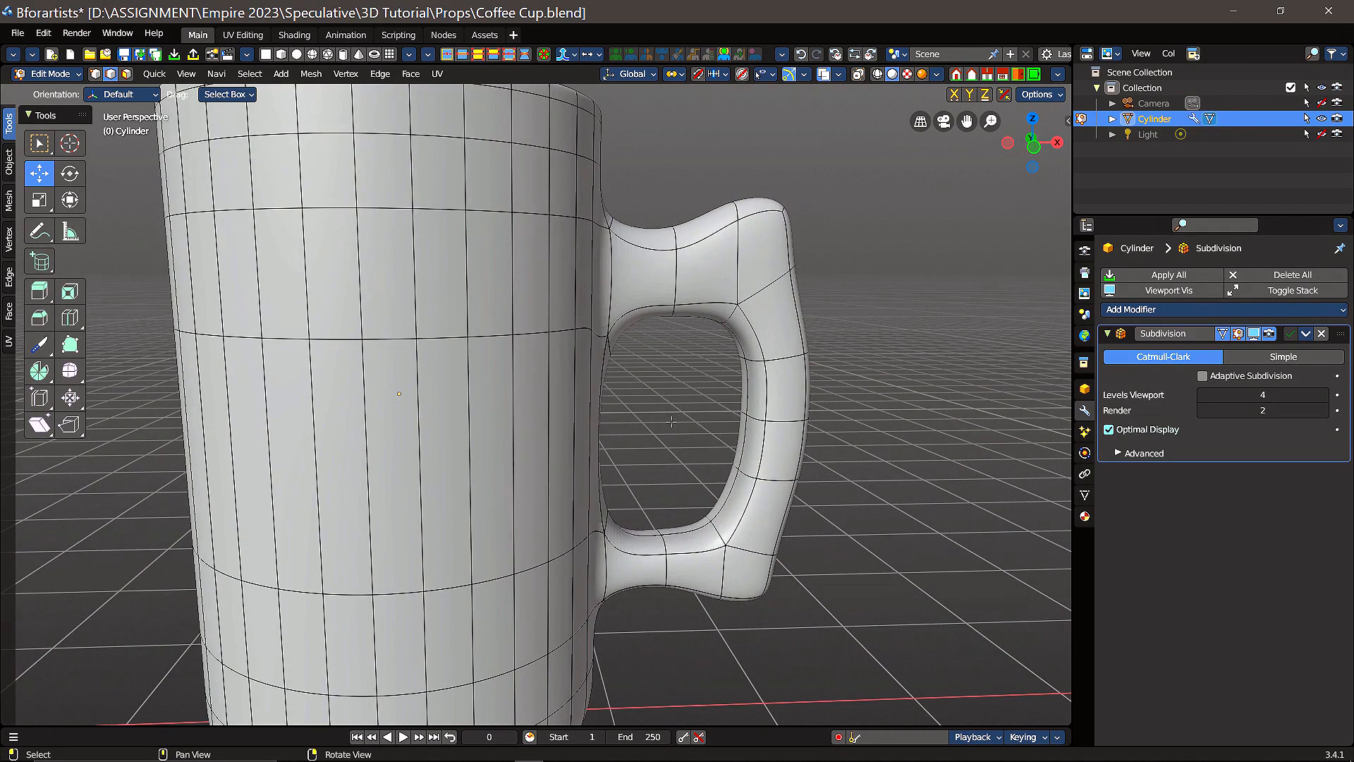
left_click(759, 393)
key("3")
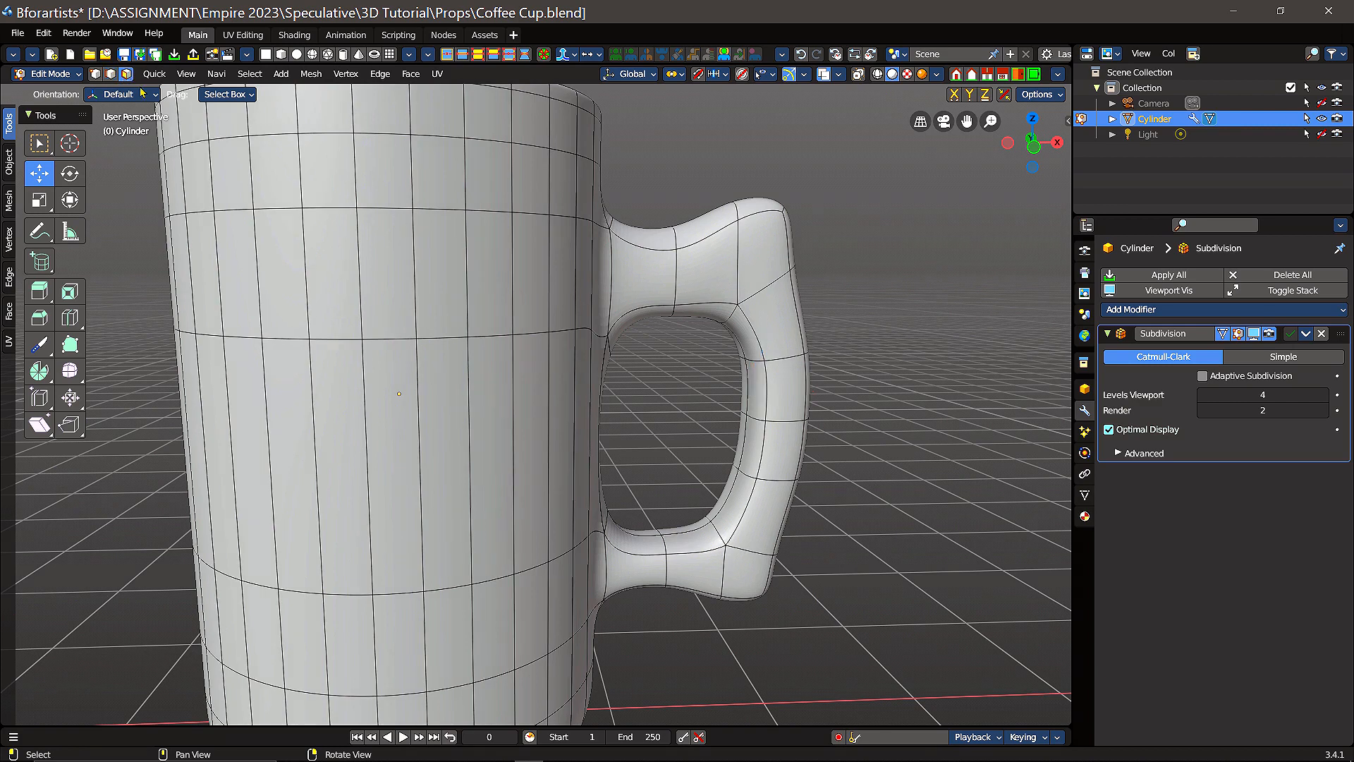
left_click(757, 387)
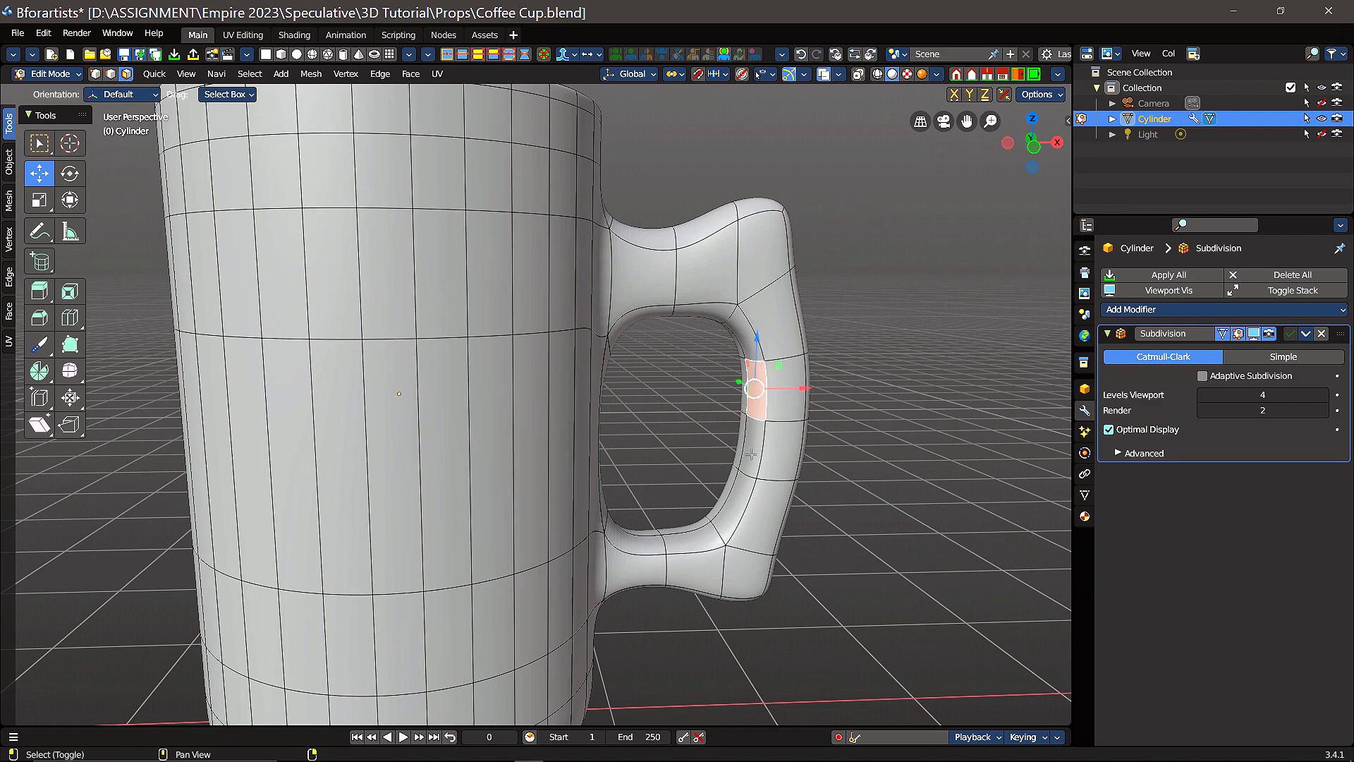
left_click(752, 453, "shift")
left_click(740, 511, "shift")
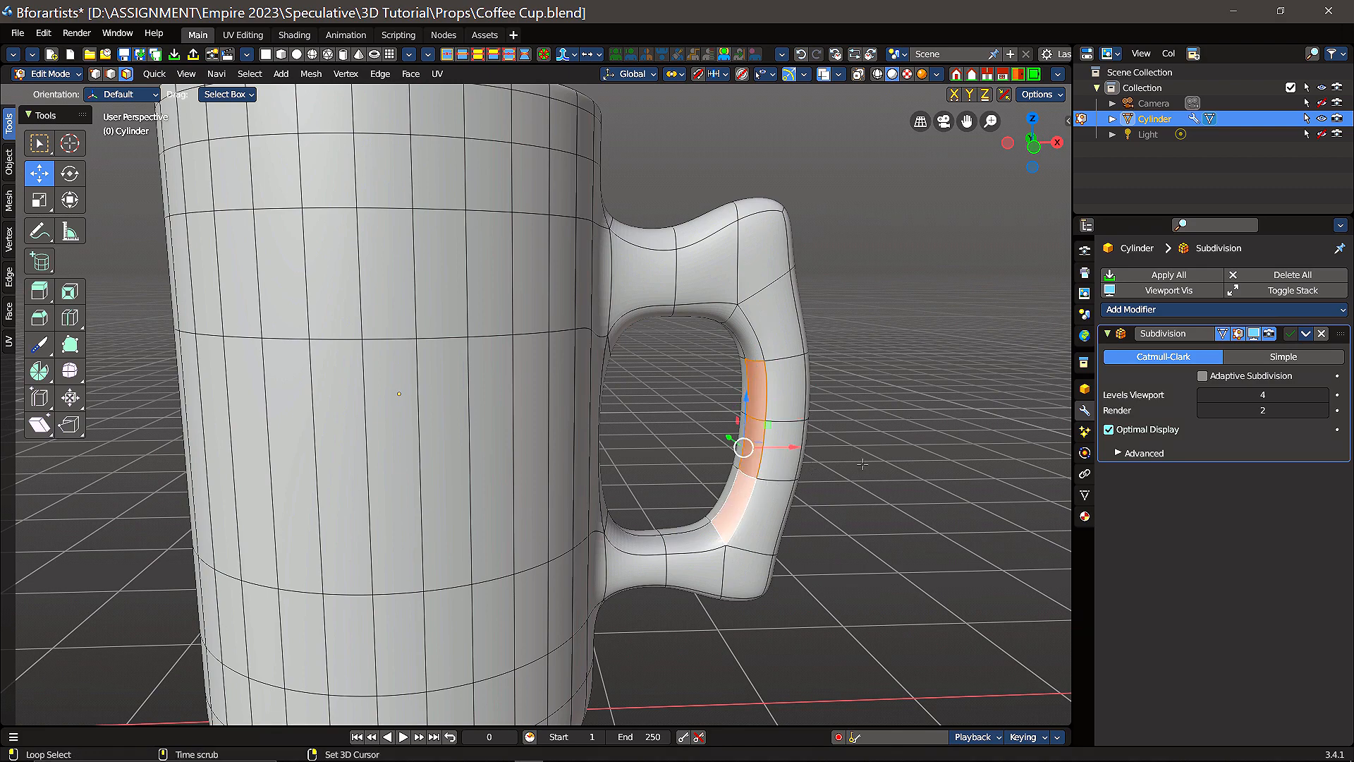
middle_click_drag(891, 373, 697, 521)
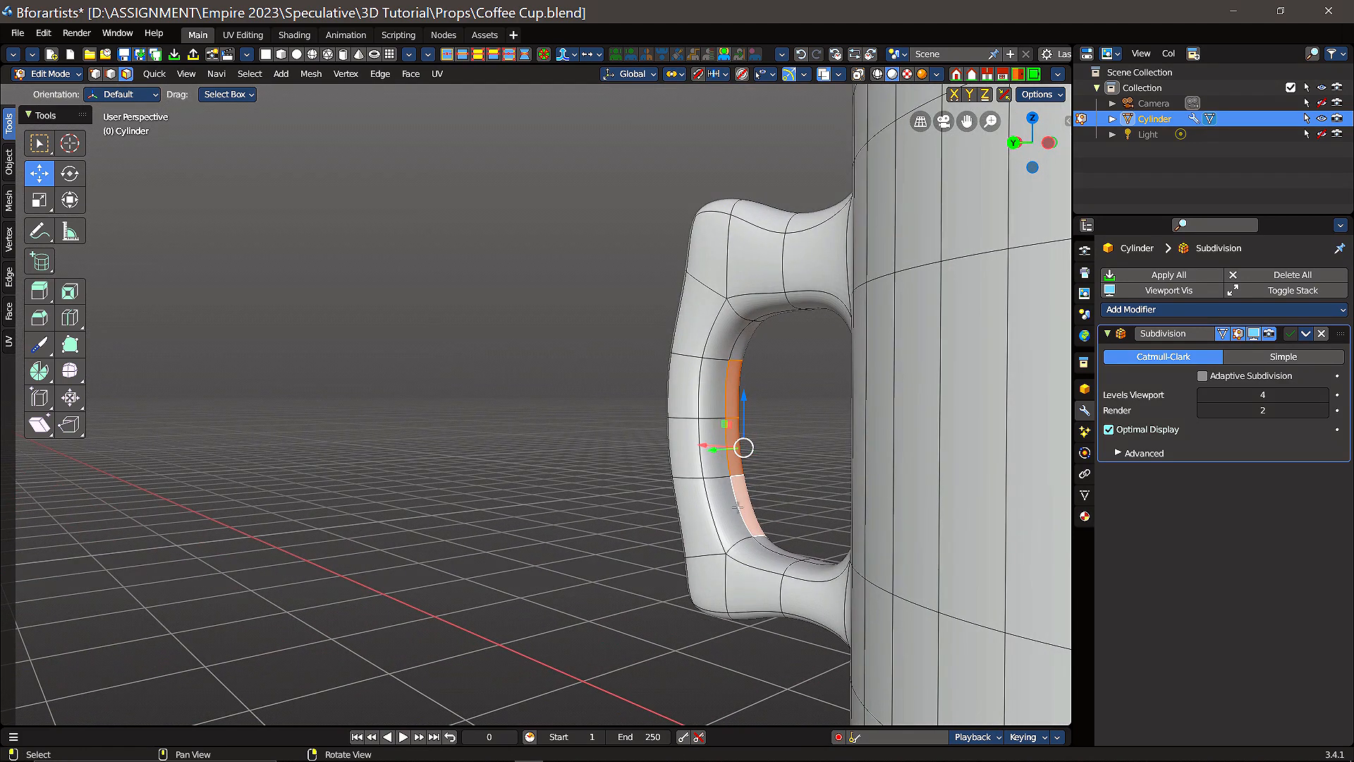
left_click(726, 508, "shift")
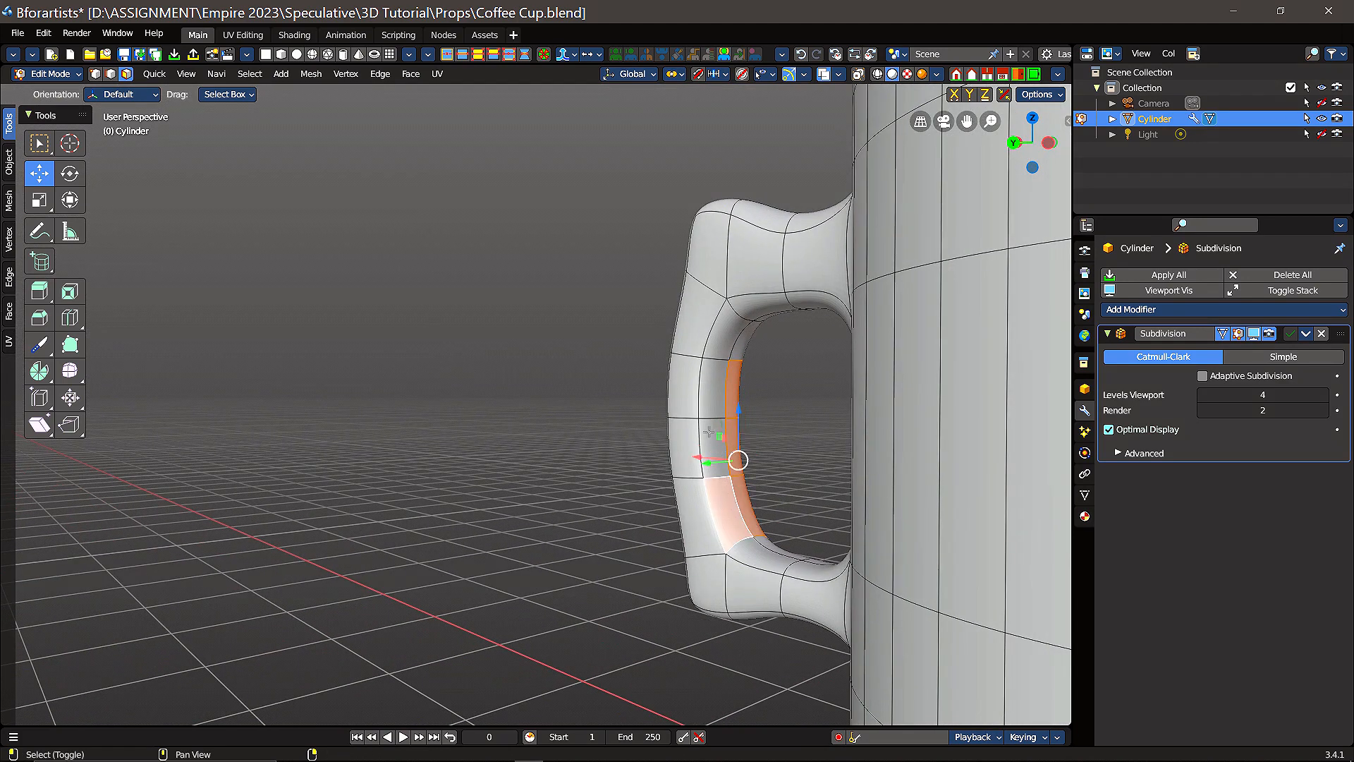
left_click(708, 429, "shift")
left_click(713, 391, "shift")
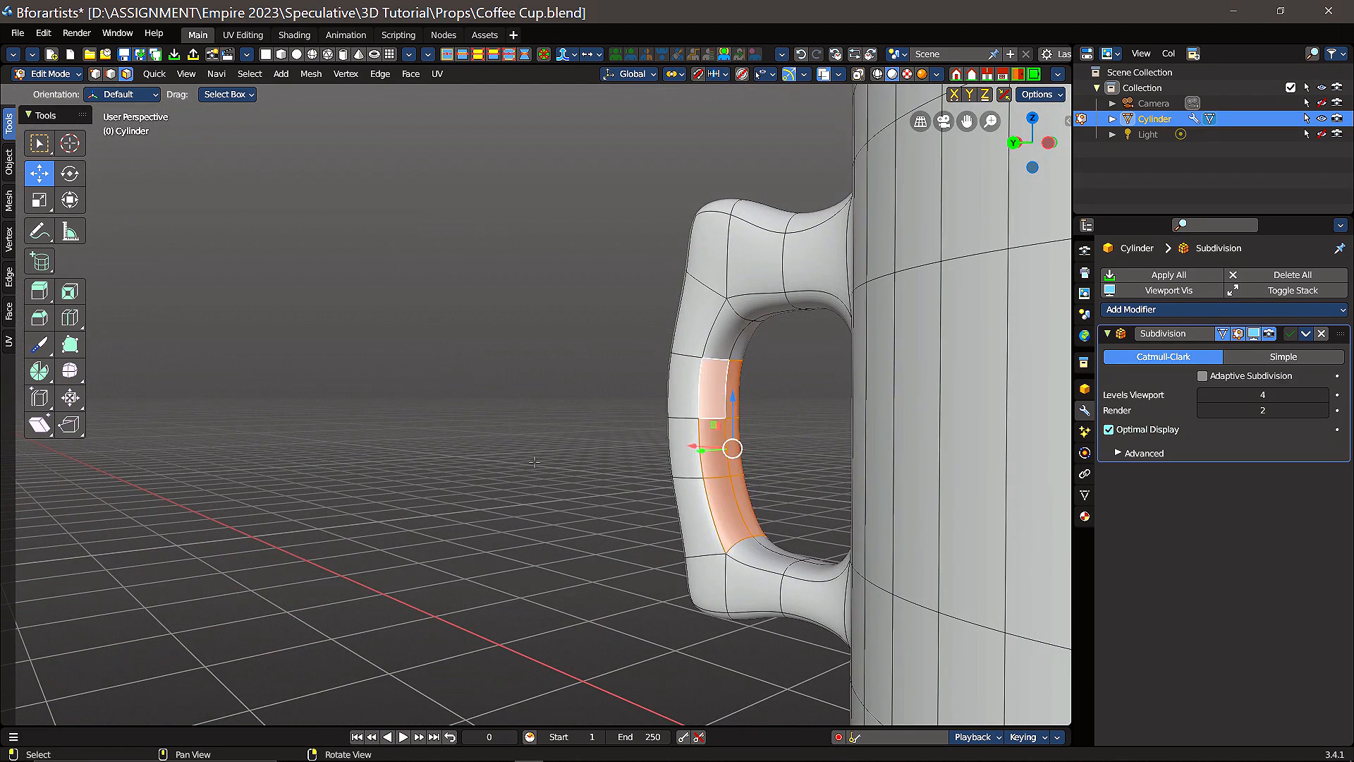
middle_click_drag(543, 418, 802, 447)
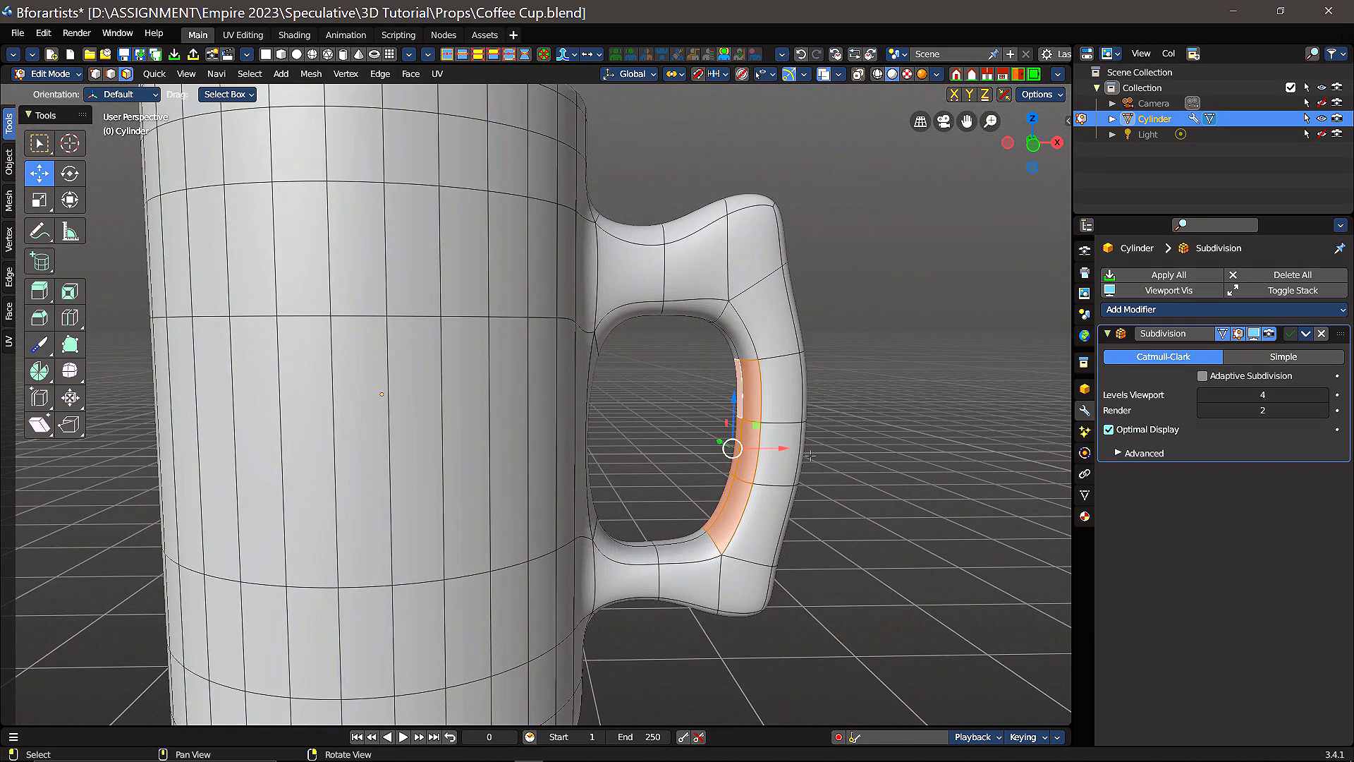
Step: Try shifting the selected inner grip faces toward the cup along X, including a further -0.012309 m, and switch to the Rotate tool
left_click_drag(783, 448, 764, 449)
right_click(764, 449)
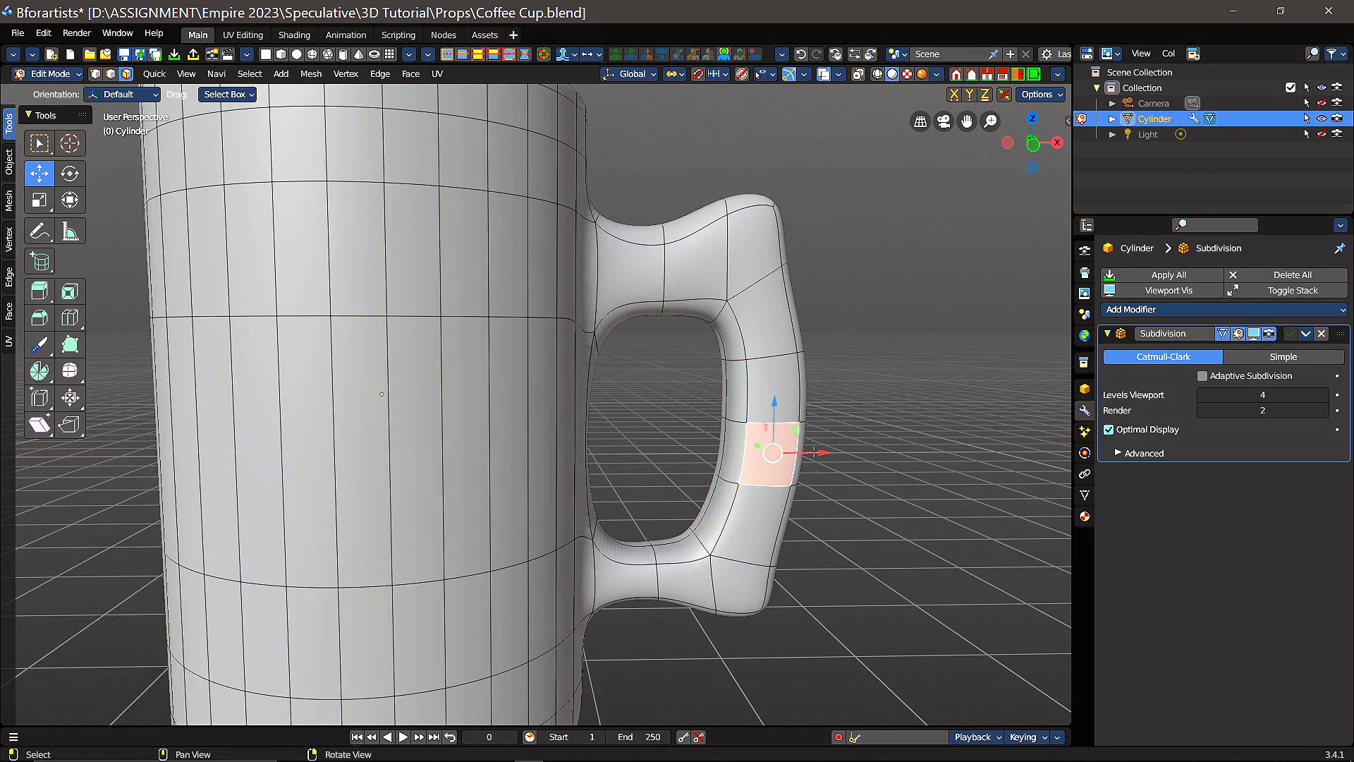
key("ctrl+z")
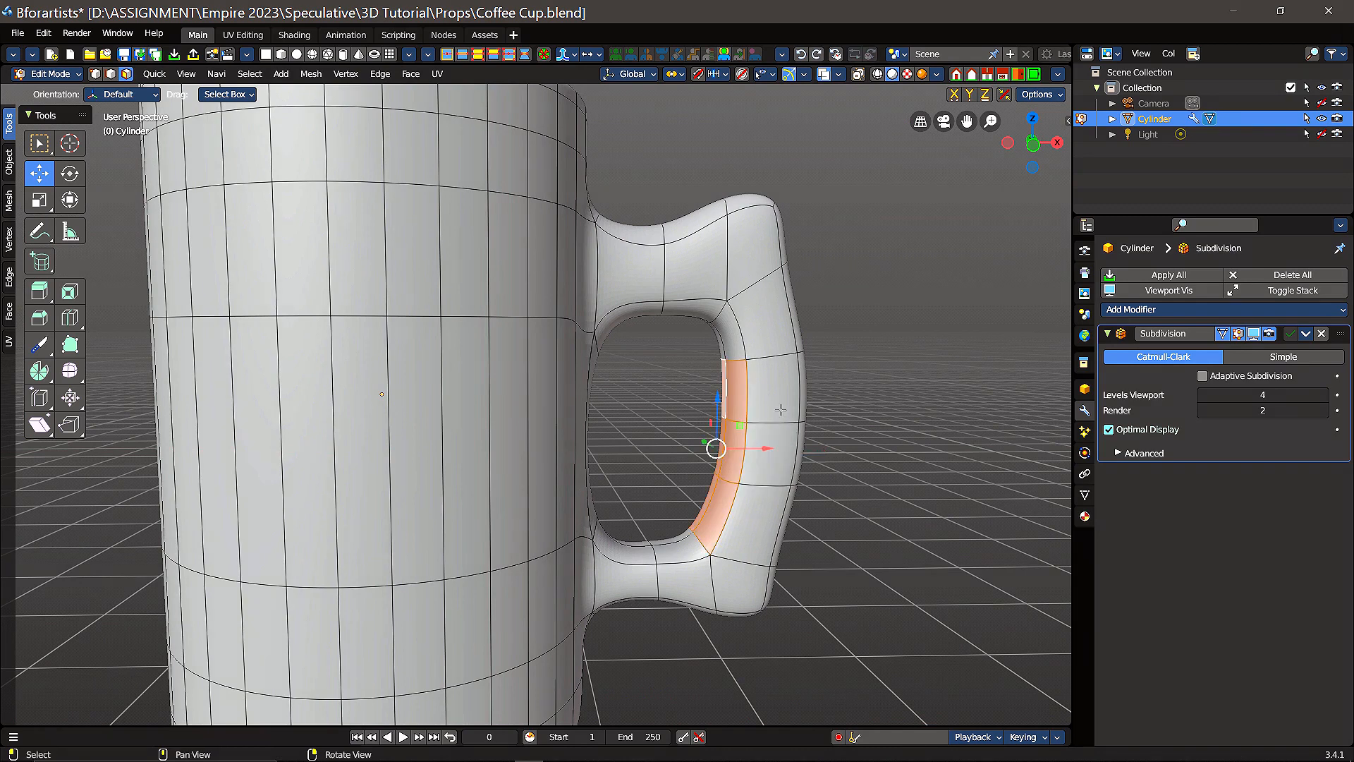
left_click_drag(767, 449, 761, 447)
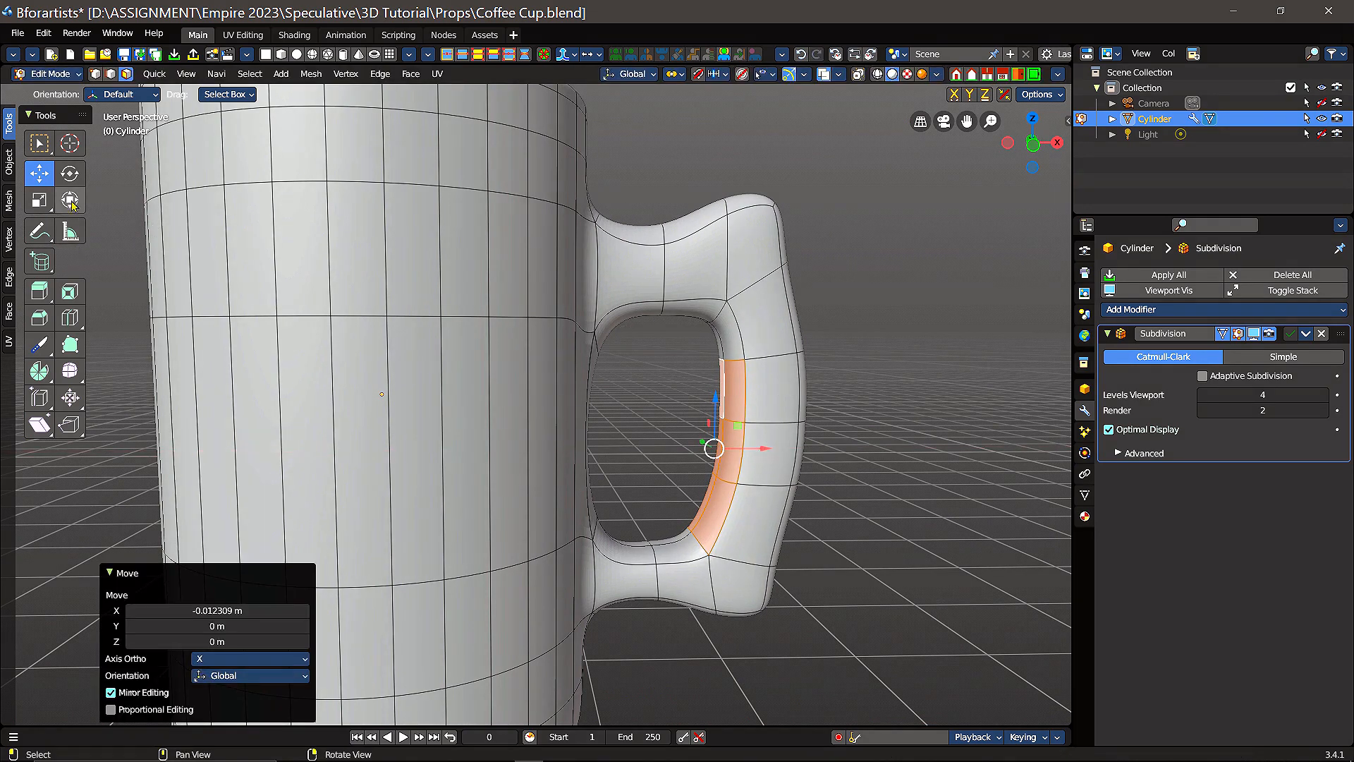
left_click(69, 173)
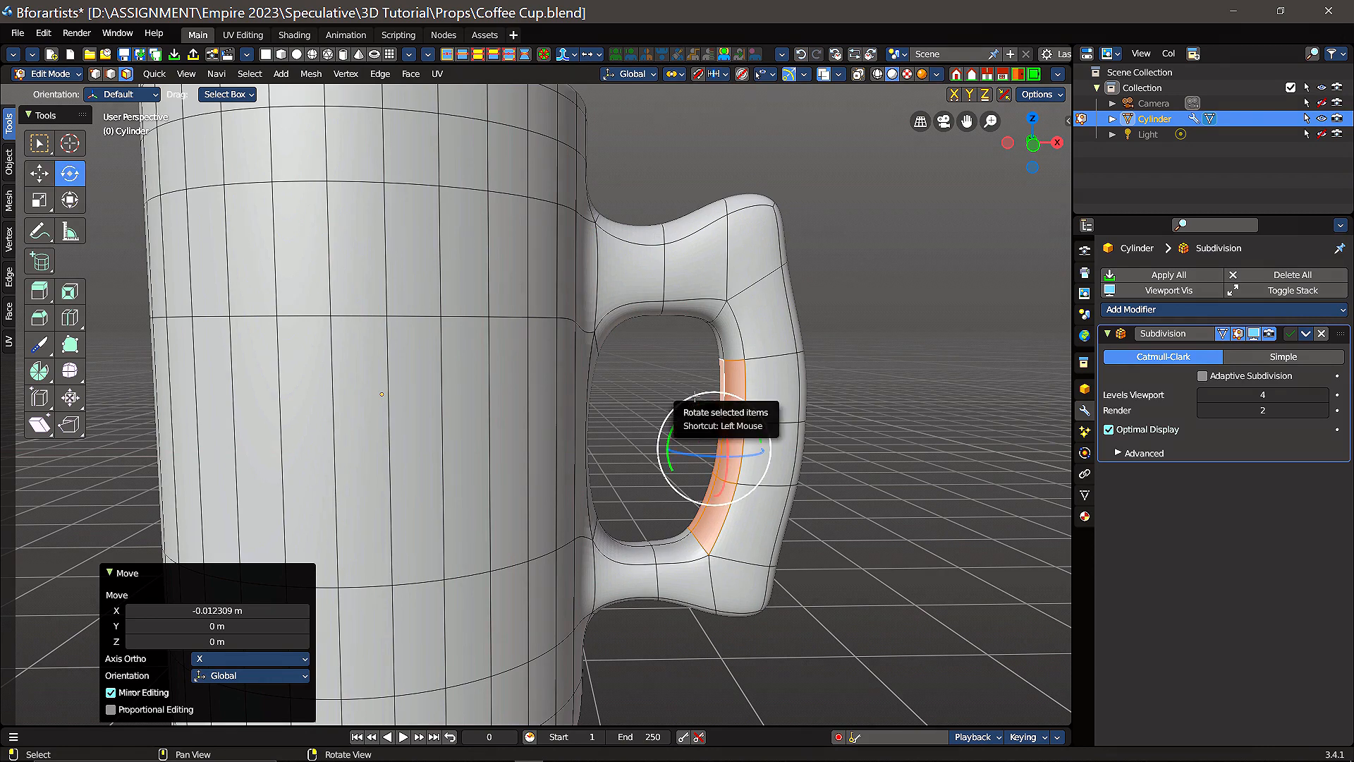
mouse_move(697, 398)
left_mouse_down()
mouse_move(711, 397)
mouse_move(684, 399)
mouse_move(702, 397)
left_mouse_up()
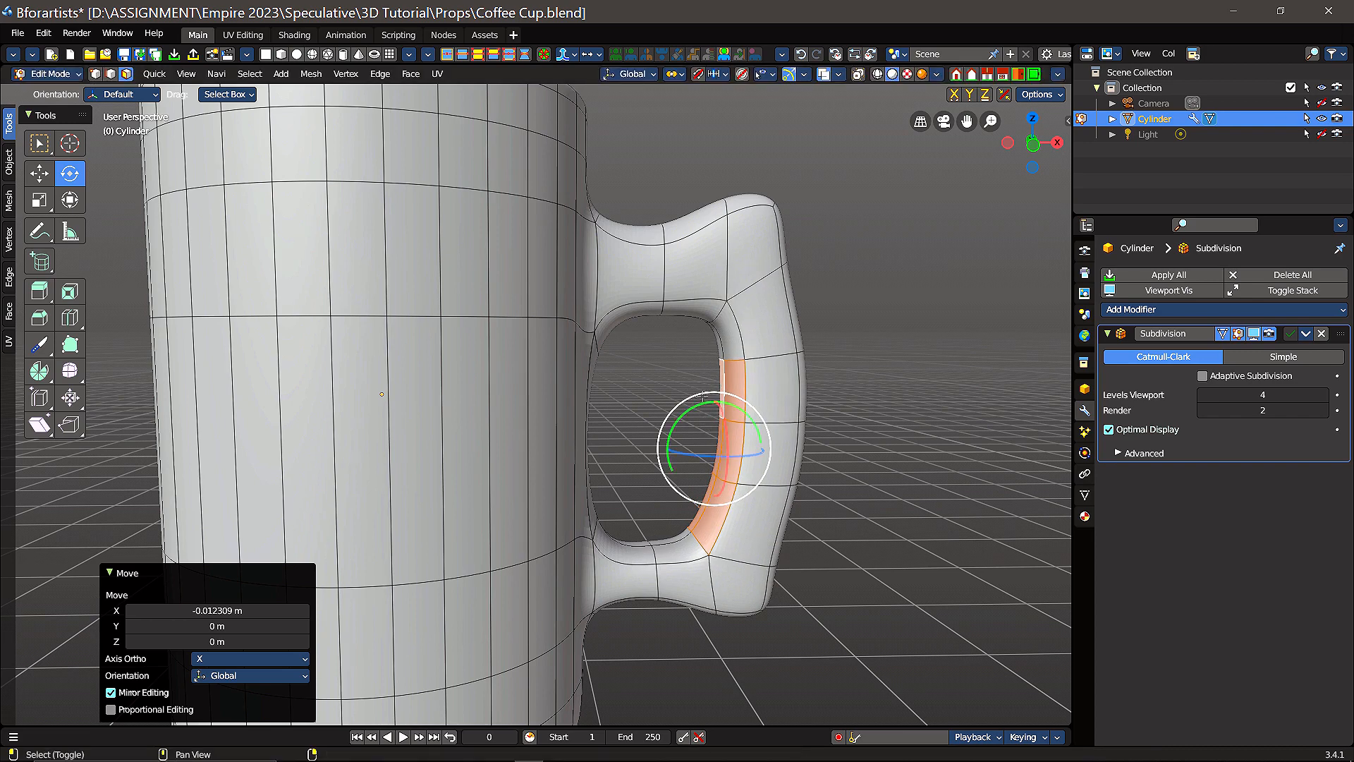
Step: Inspect the smooth cup and its thickened grip in Object Mode with nothing selected
scroll(875, 402, "down", 3)
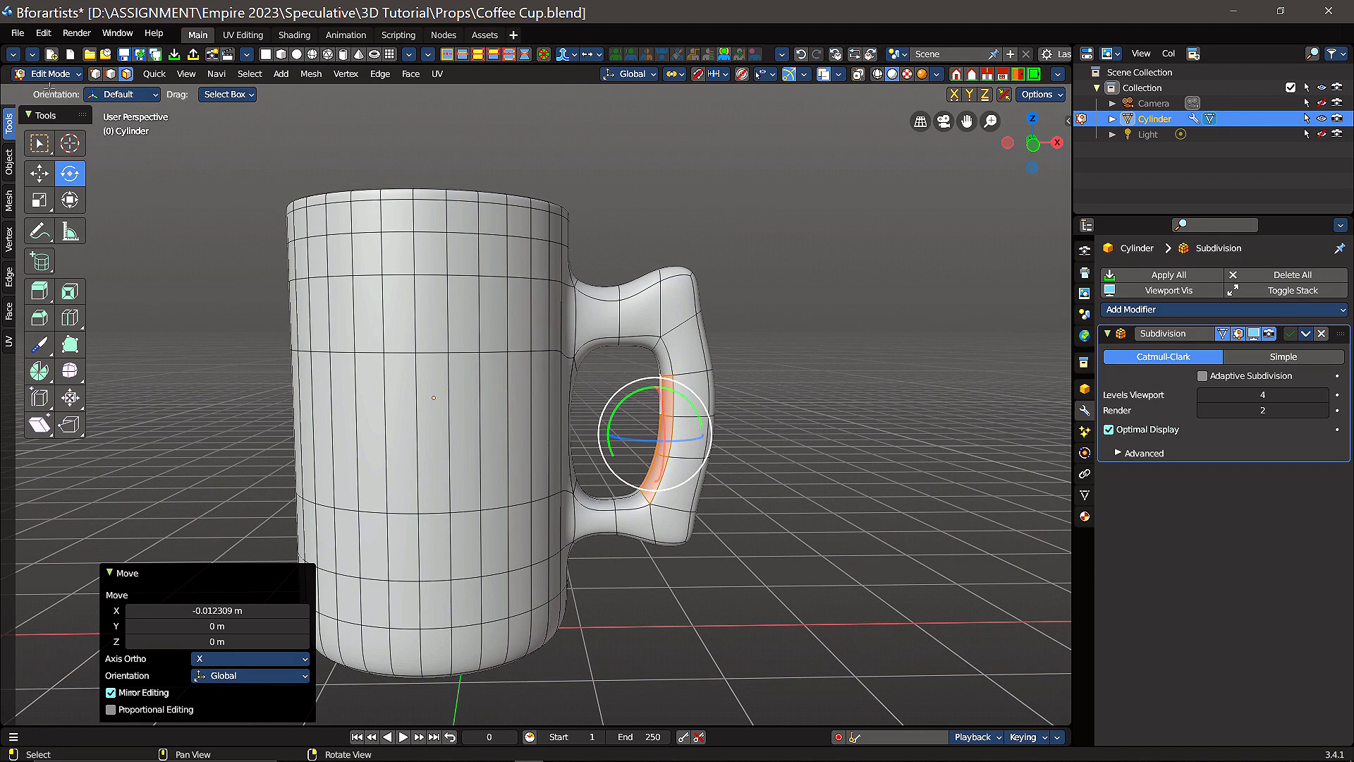
left_click(63, 75)
left_click(71, 89)
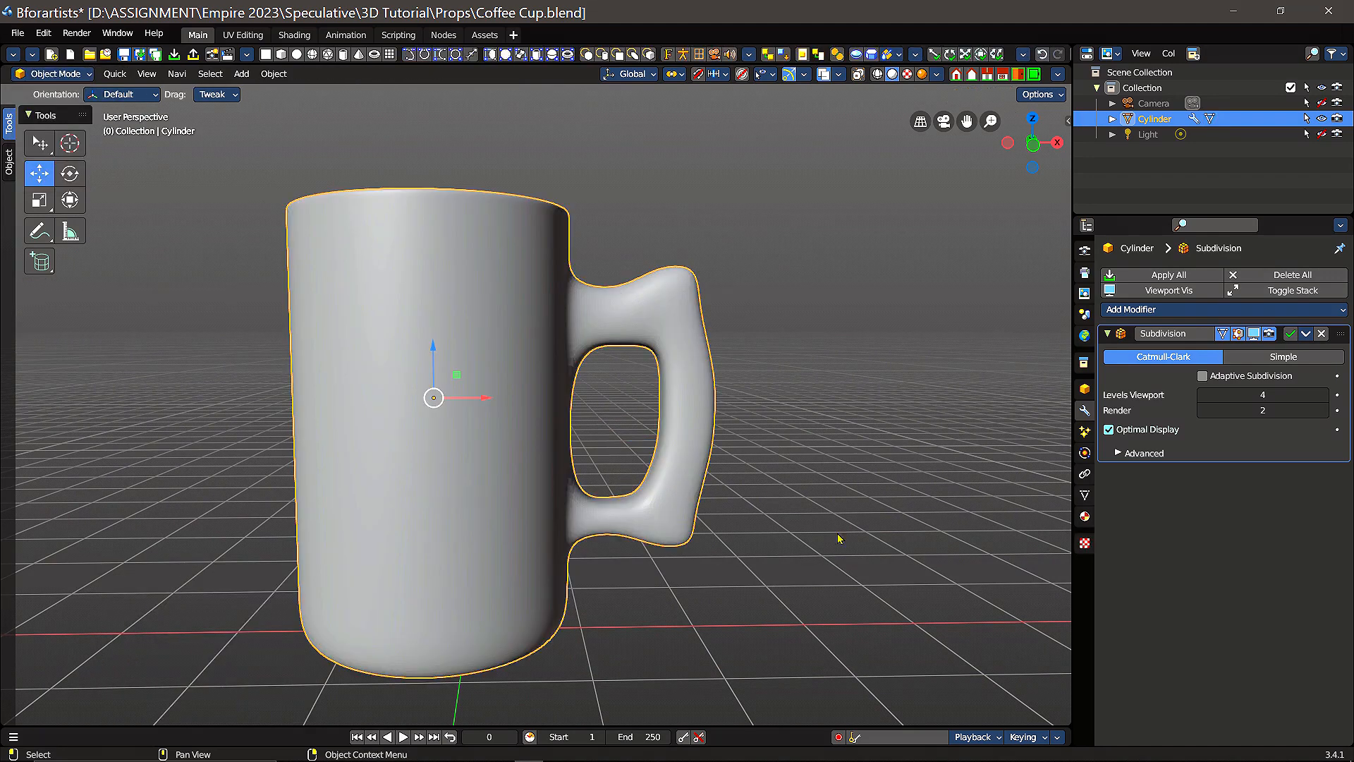
scroll(847, 472, "down", 2)
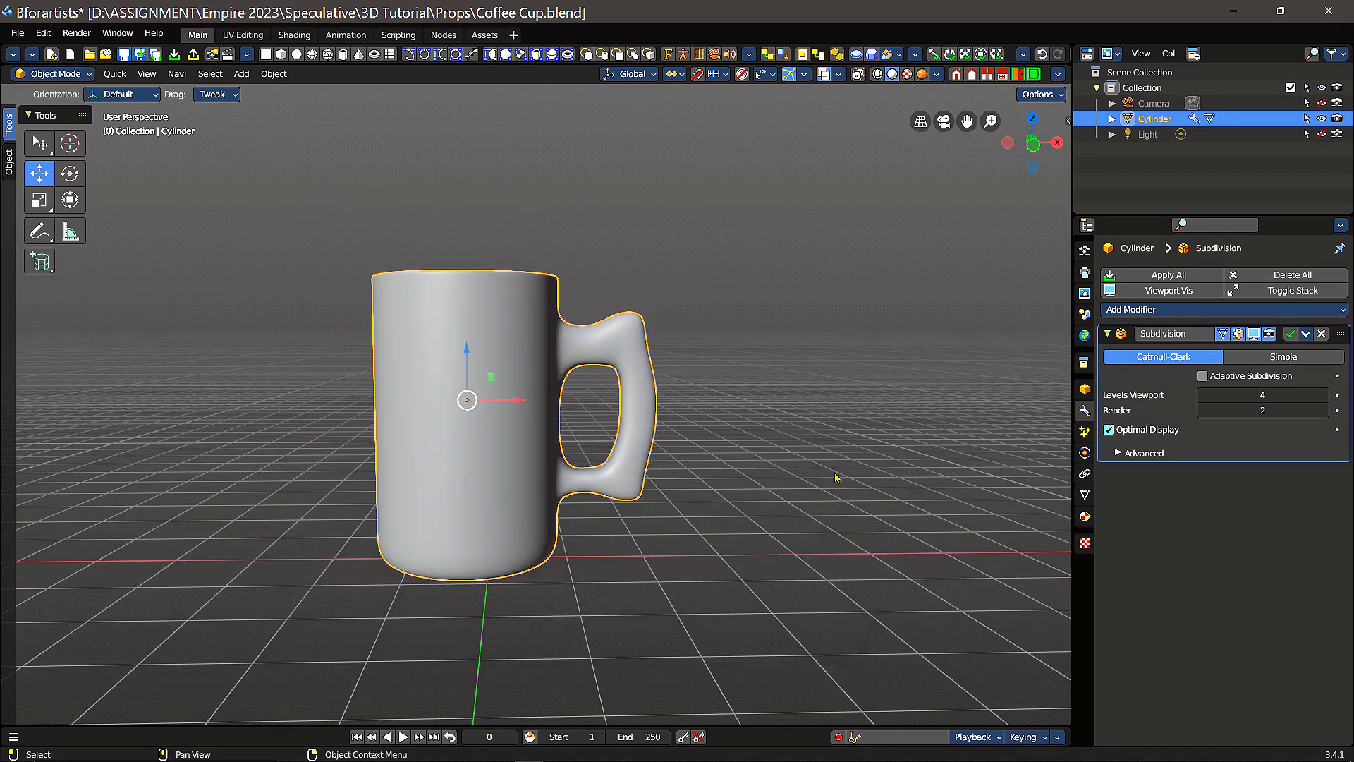
left_click(752, 427)
mouse_move(718, 425)
middle_mouse_down()
mouse_move(703, 397)
mouse_move(717, 411)
mouse_move(724, 399)
mouse_move(706, 399)
mouse_move(719, 399)
middle_mouse_up()
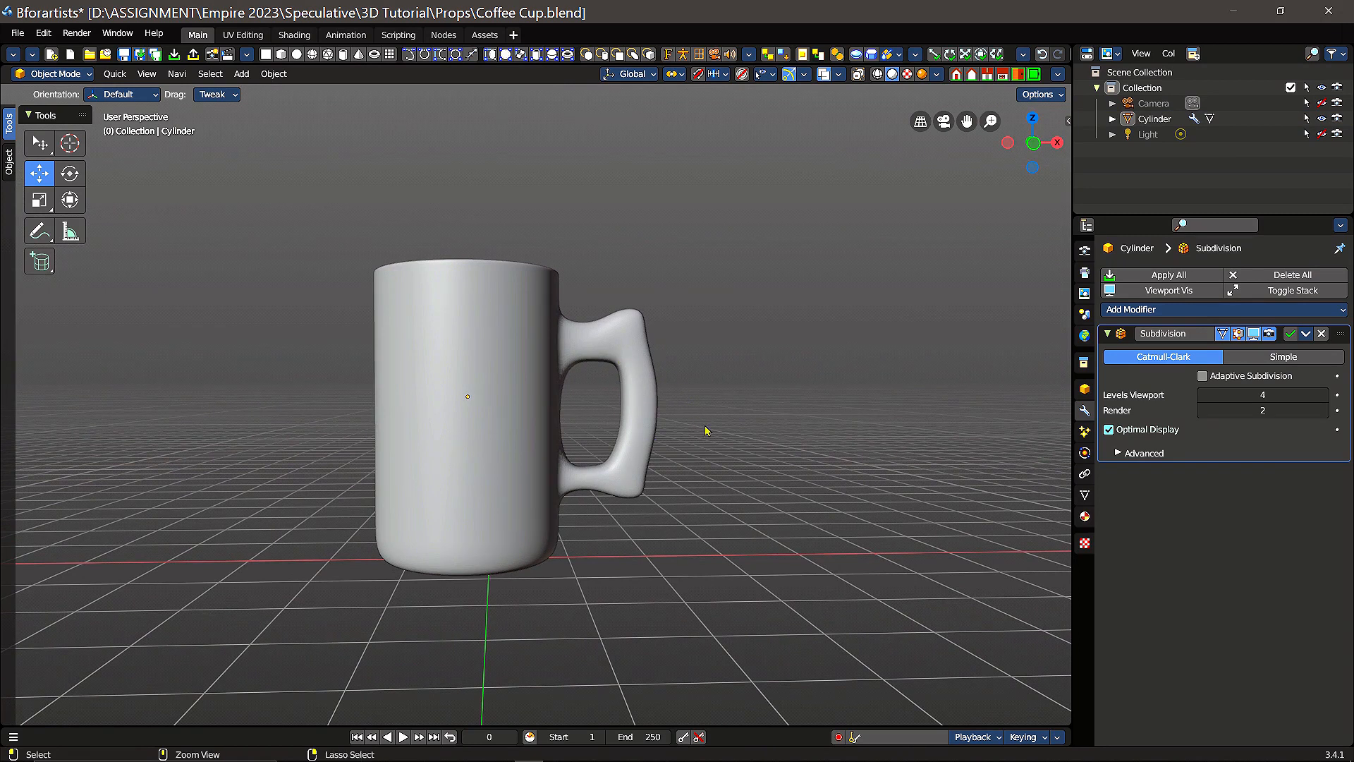
Step: Undo back to Edit Mode and revert the X moves of the inner grip faces
key("ctrl+z")
key("ctrl+z")
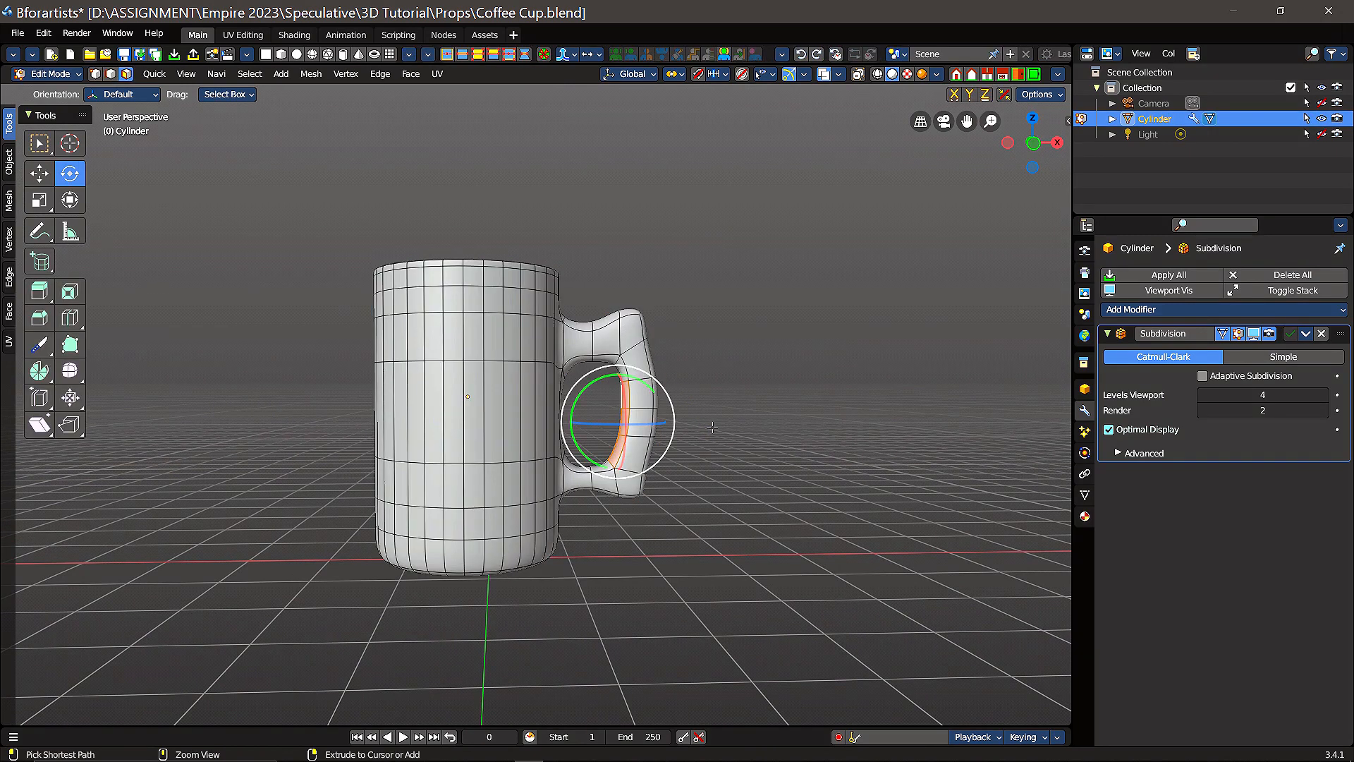
key("ctrl+z")
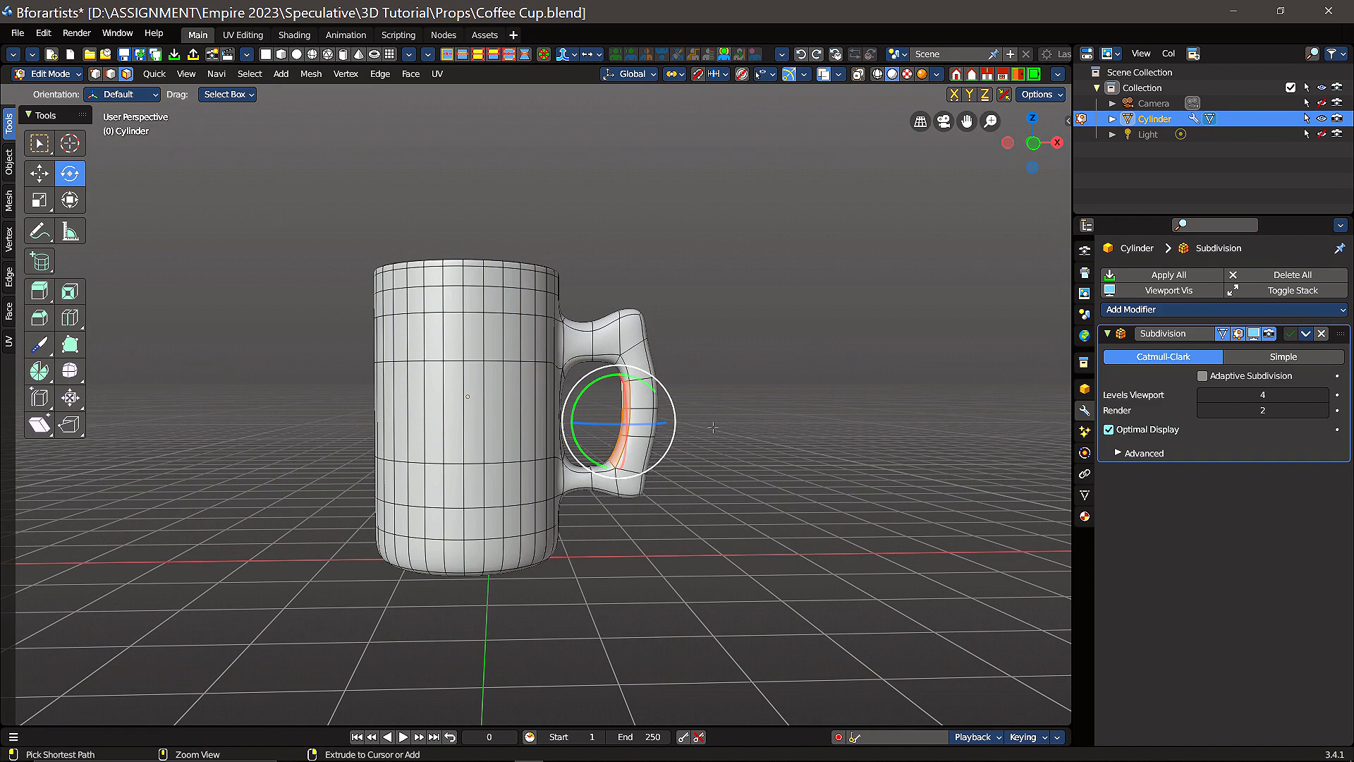
key("ctrl+z")
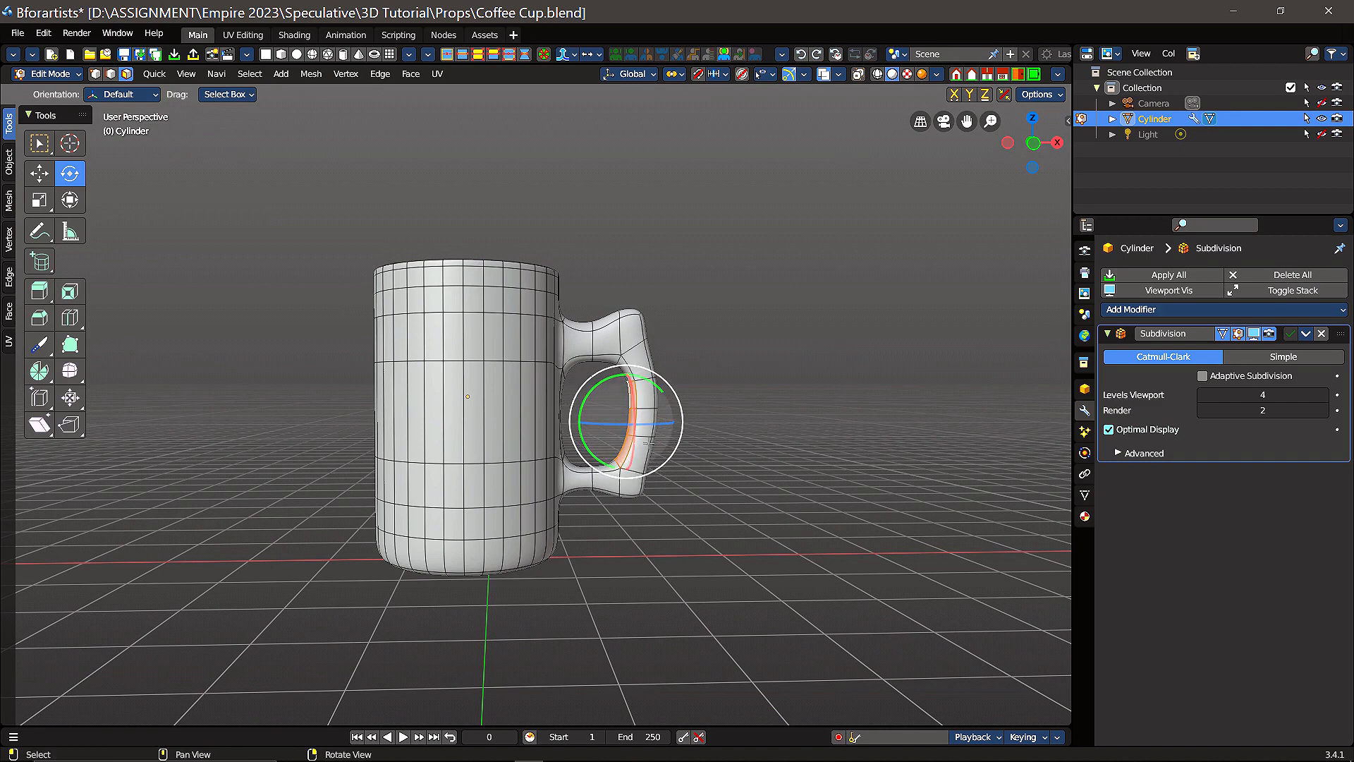
scroll(808, 444, "up", 4)
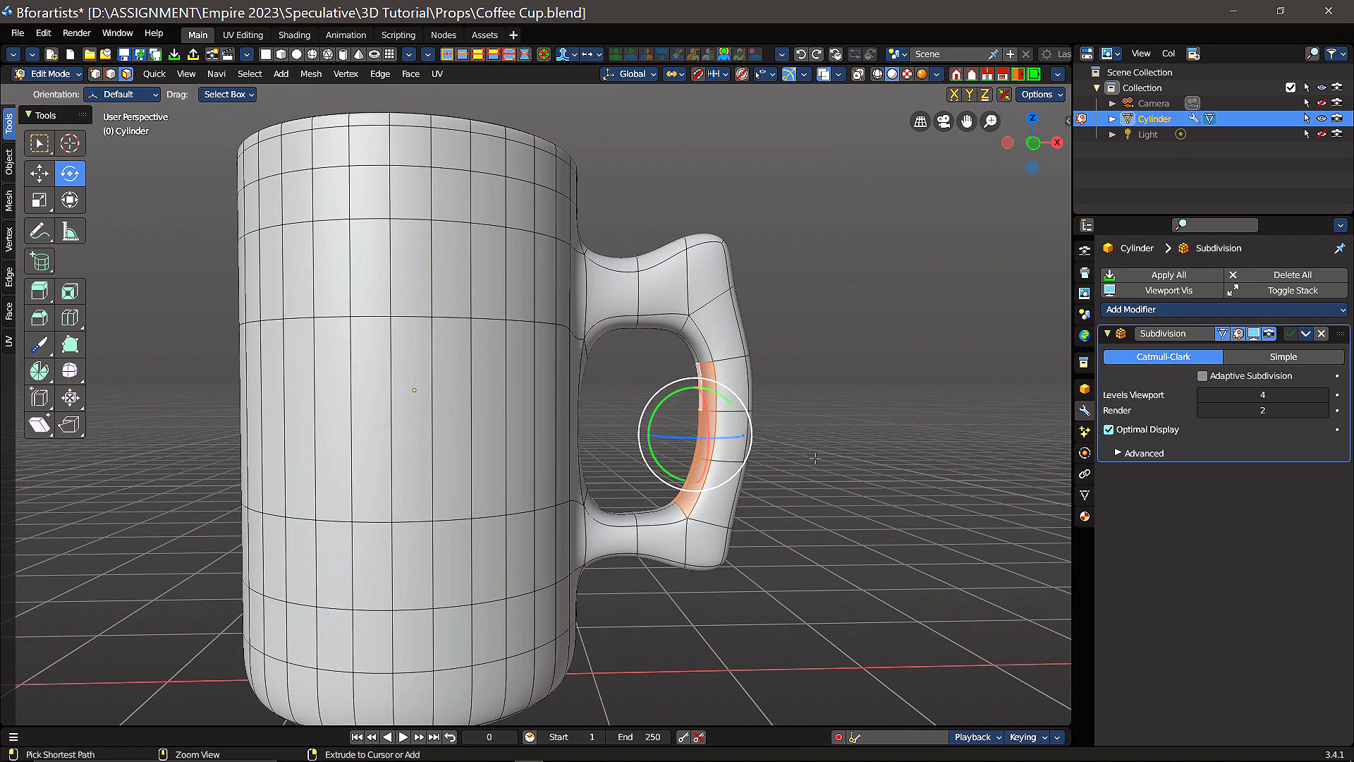
Step: Add the missing upper face to the inner grip selection and move the inner grip faces -0.10408 m along X toward the cup
key("ctrl+z")
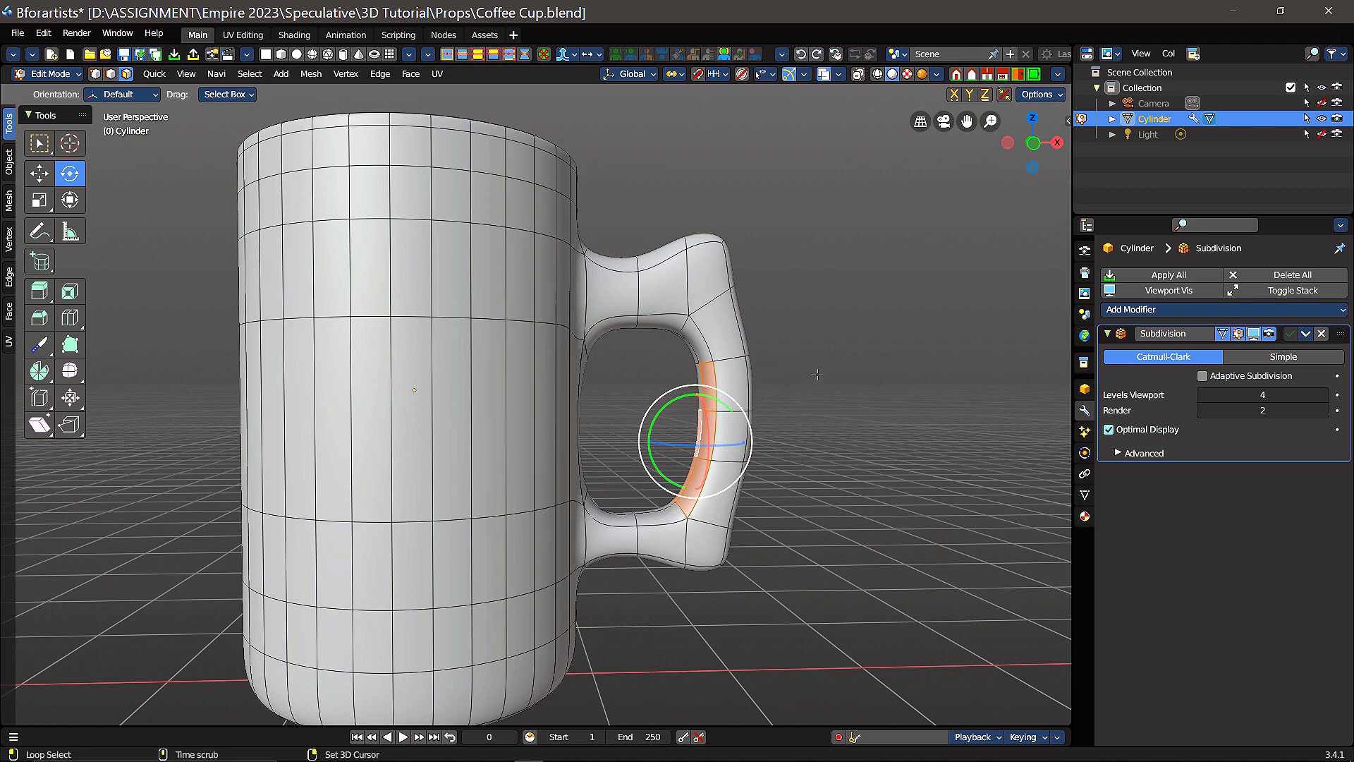
middle_click_drag(818, 381, 372, 397)
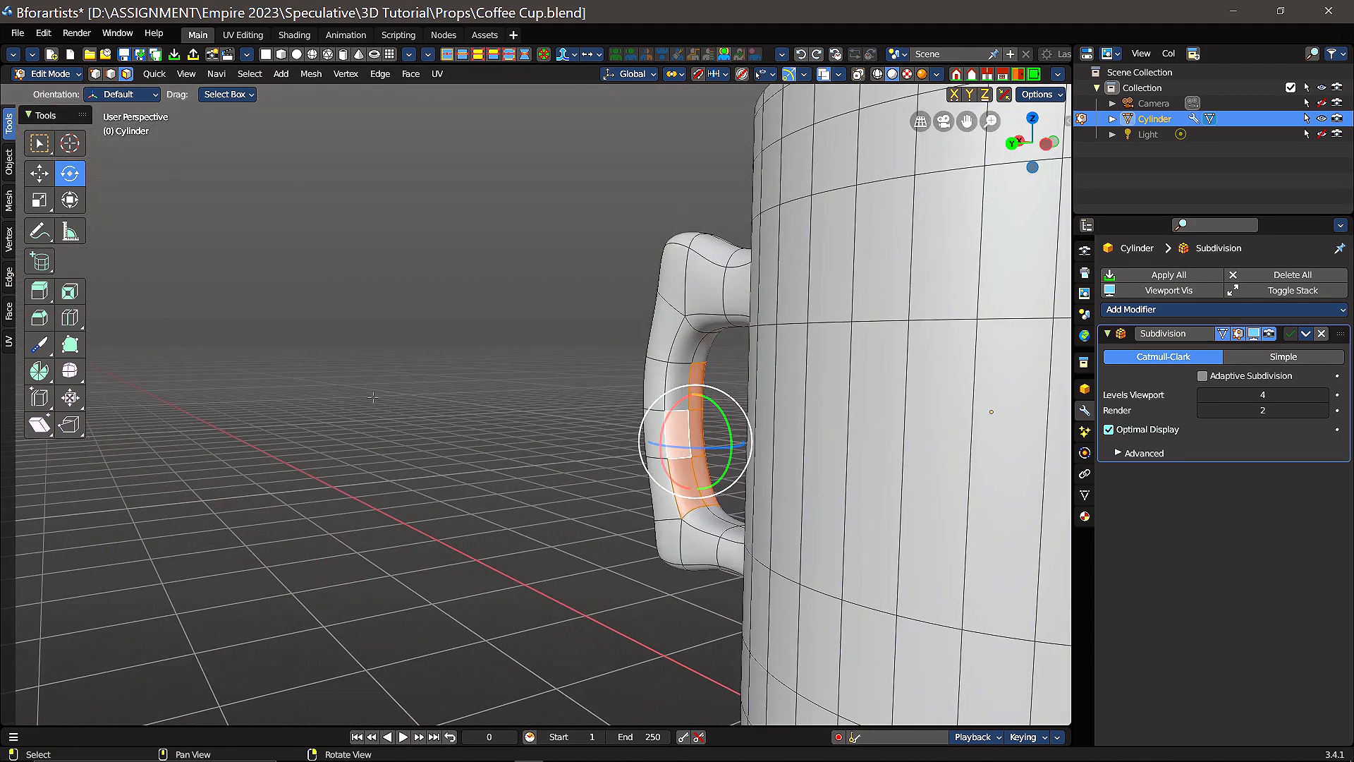
left_click(671, 379, "shift")
middle_click_drag(635, 396, 753, 439)
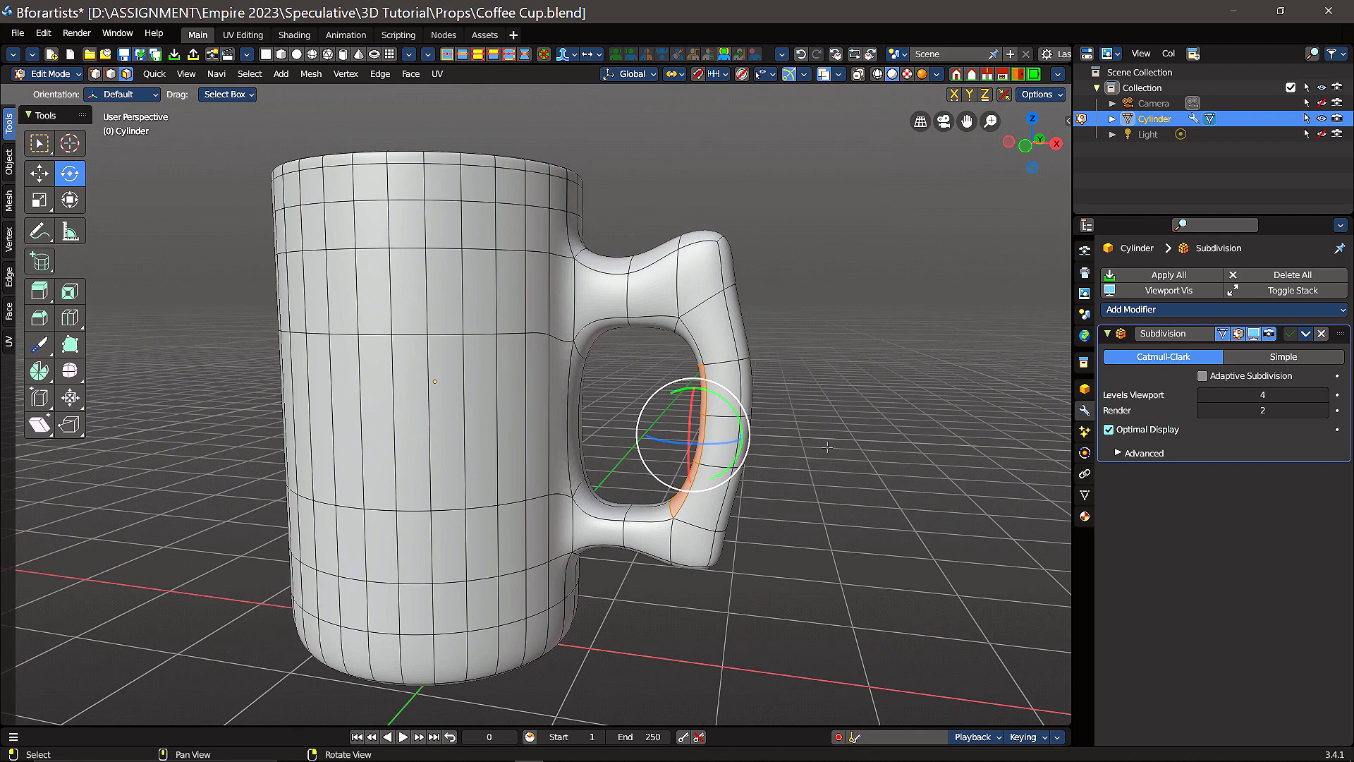
left_click(39, 173)
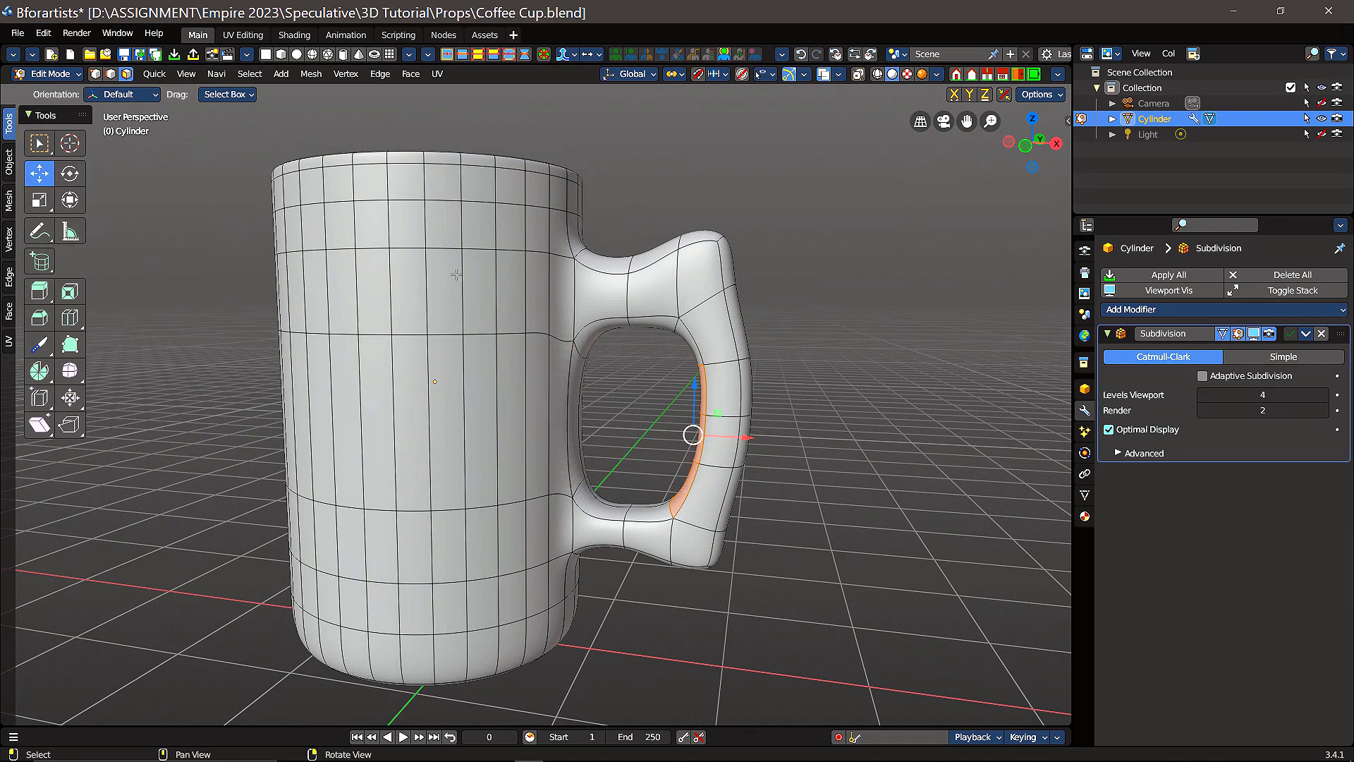
left_click_drag(746, 437, 730, 438)
left_click(730, 438)
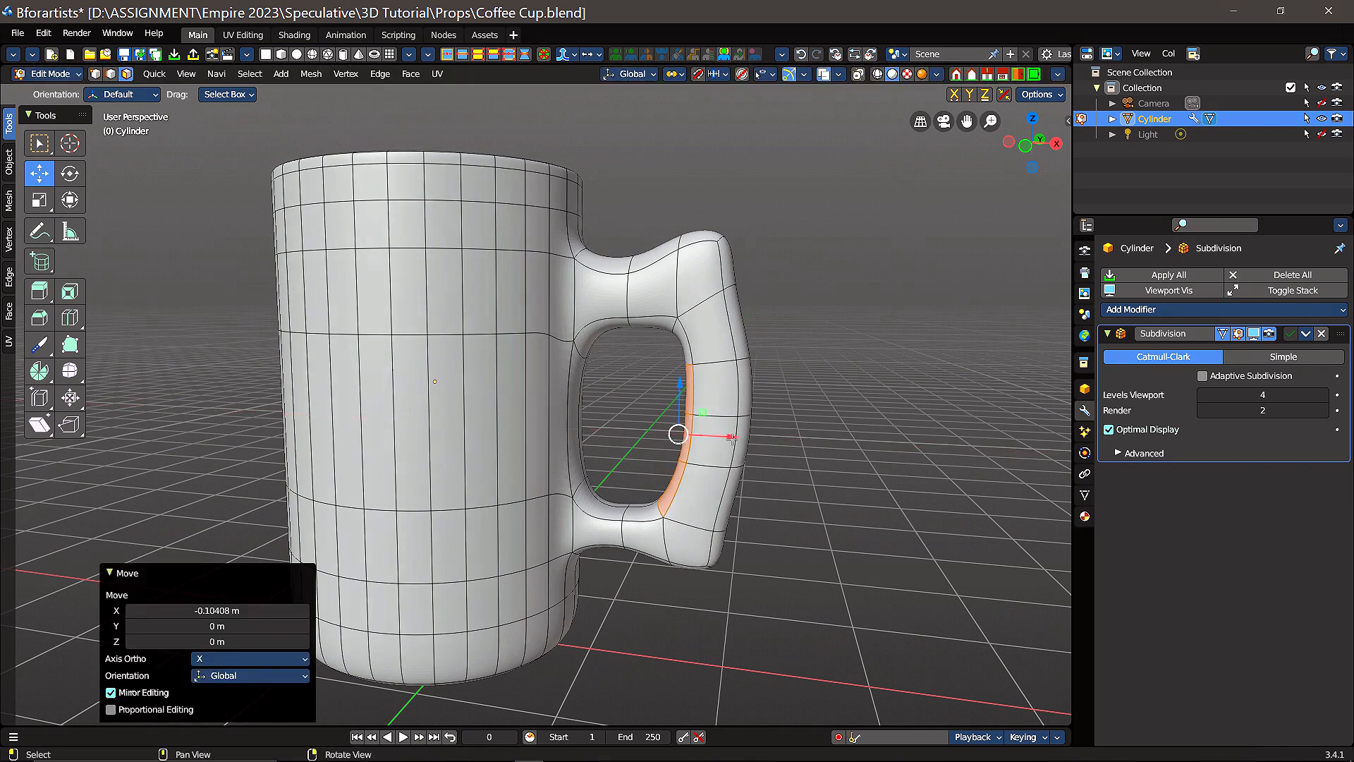
Step: Select the two cup wall faces inside the handle opening and move them 0.13478 m along X toward the grip
left_click(572, 422, "alt")
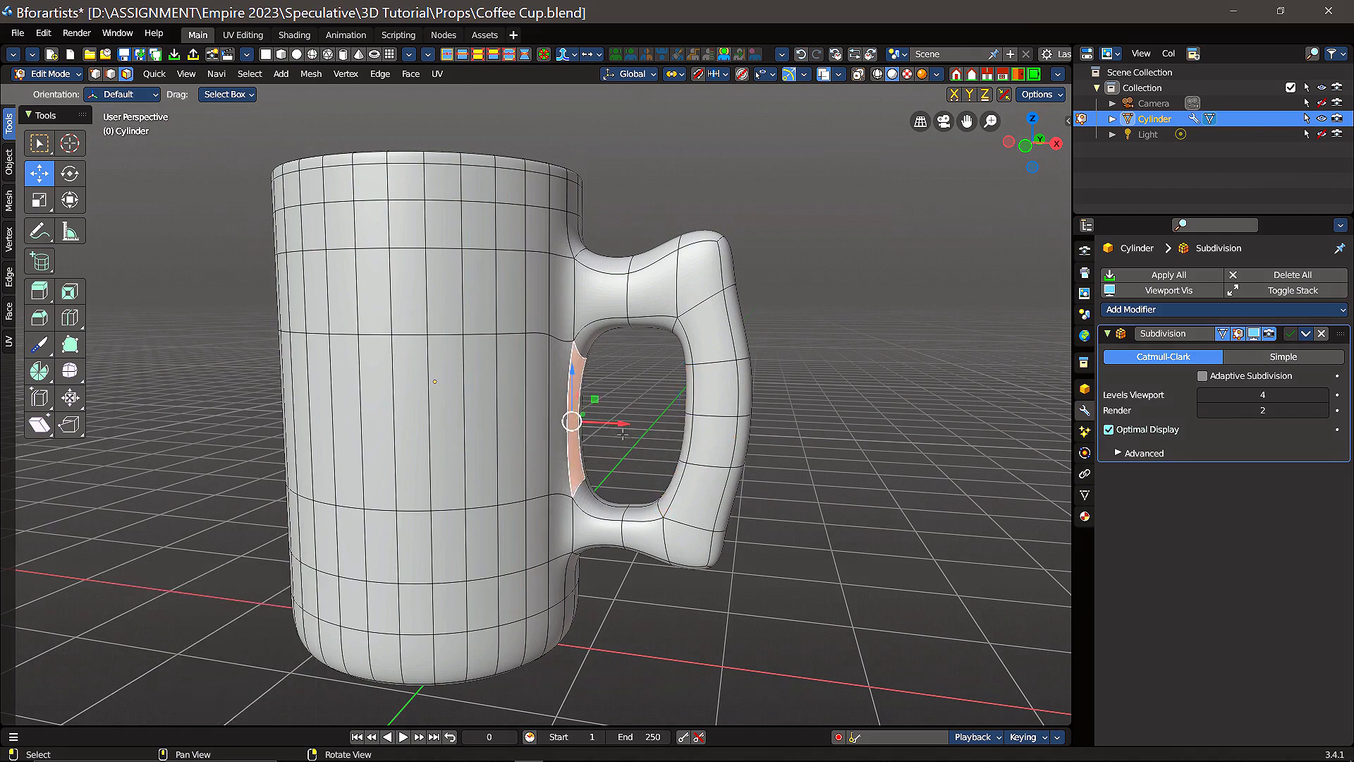
middle_click_drag(649, 420, 589, 398)
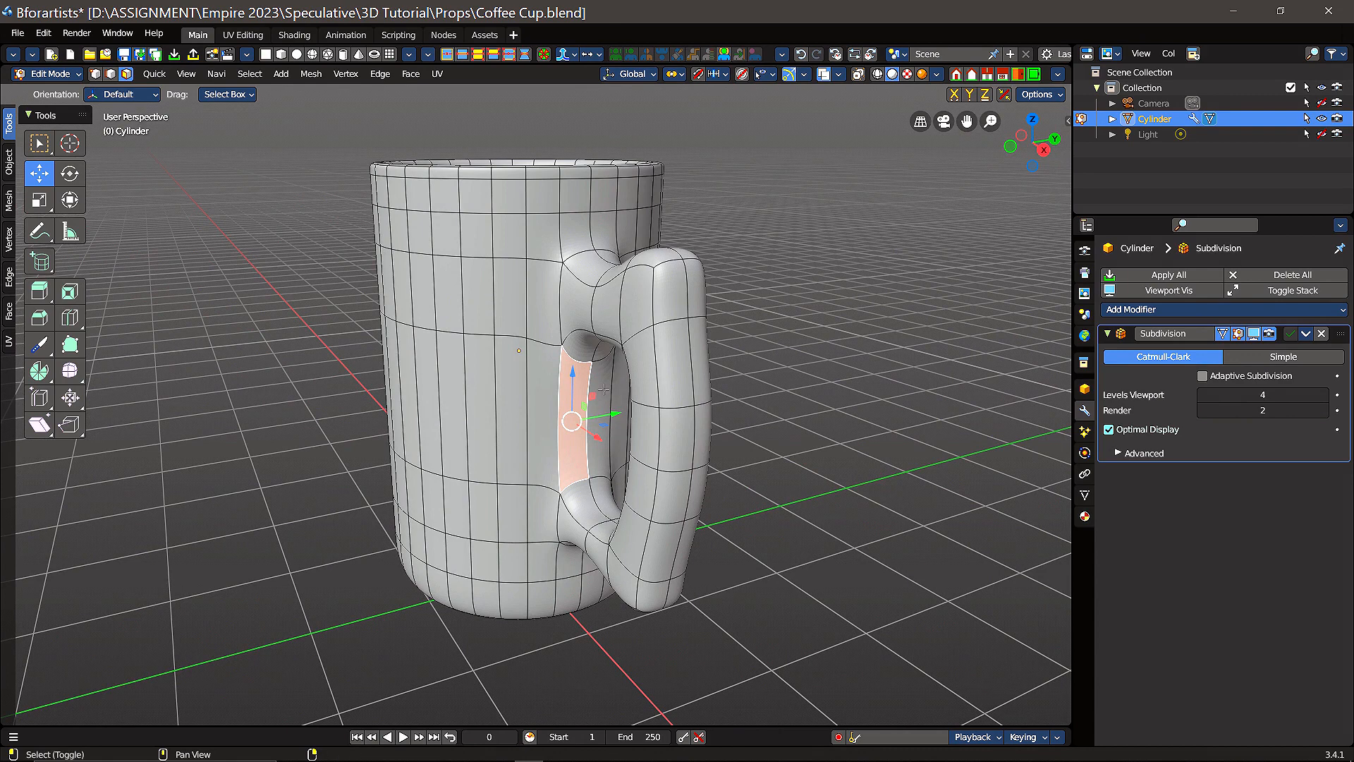
left_click(603, 390, "alt+shift")
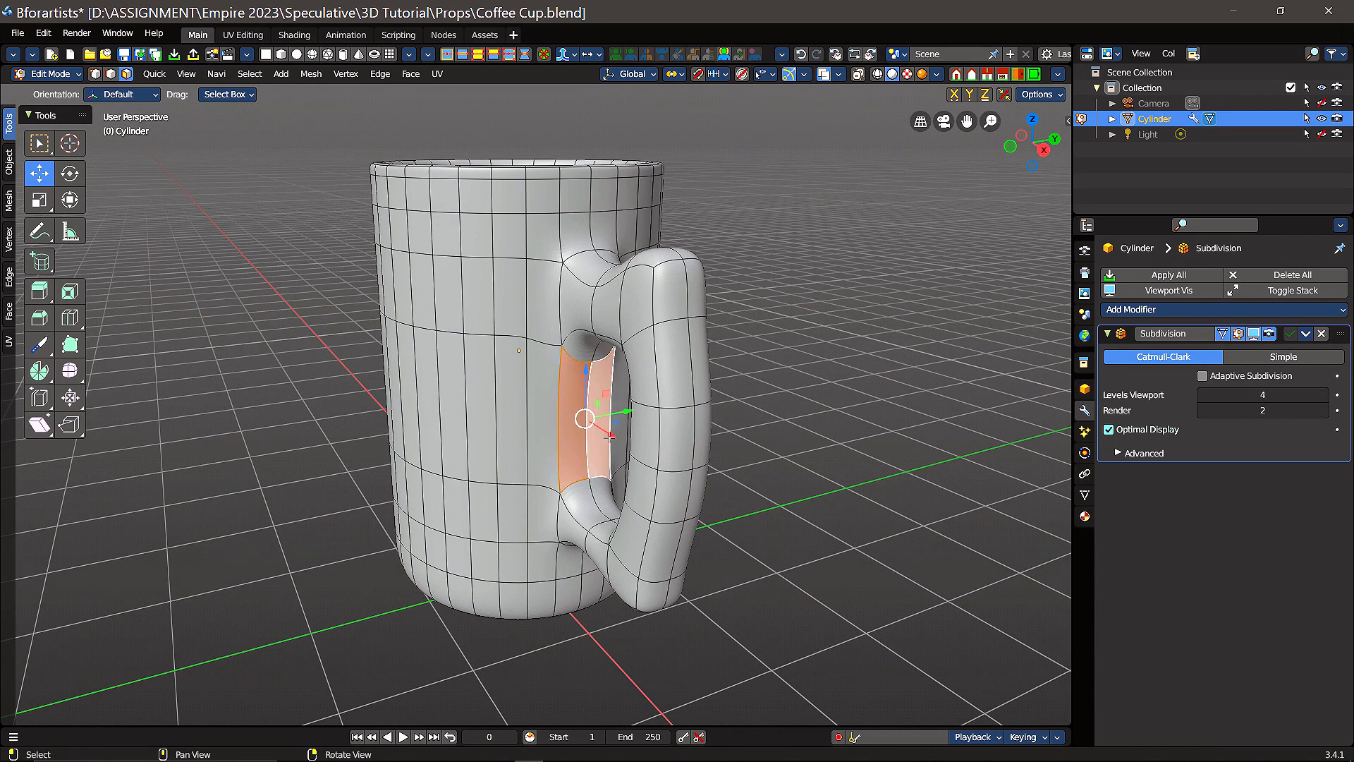
left_click_drag(610, 437, 626, 483)
middle_click_drag(626, 484, 895, 480)
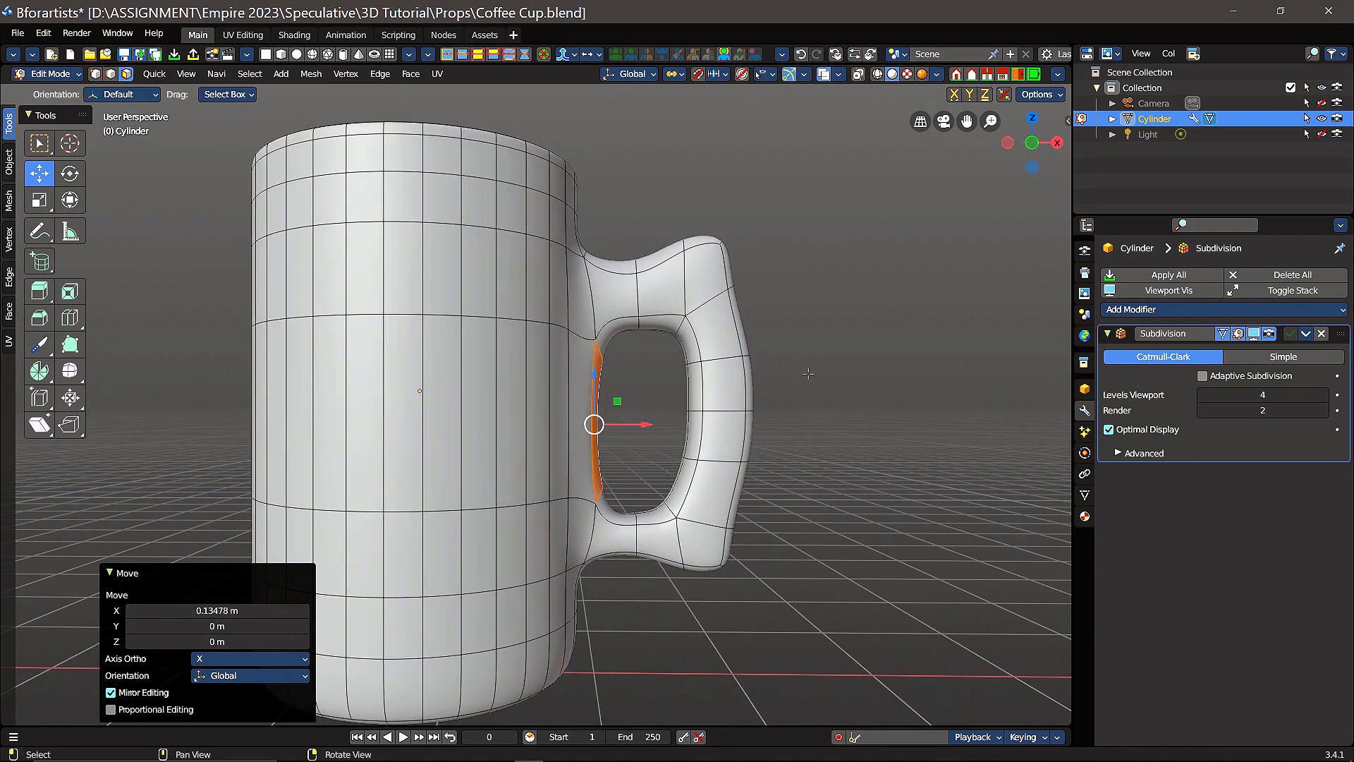
Step: Using wireframe shading, select the handle's whole outer section and move it 0.17249 m along X away from the cup, returning to solid shading
middle_click_drag(883, 342, 701, 421)
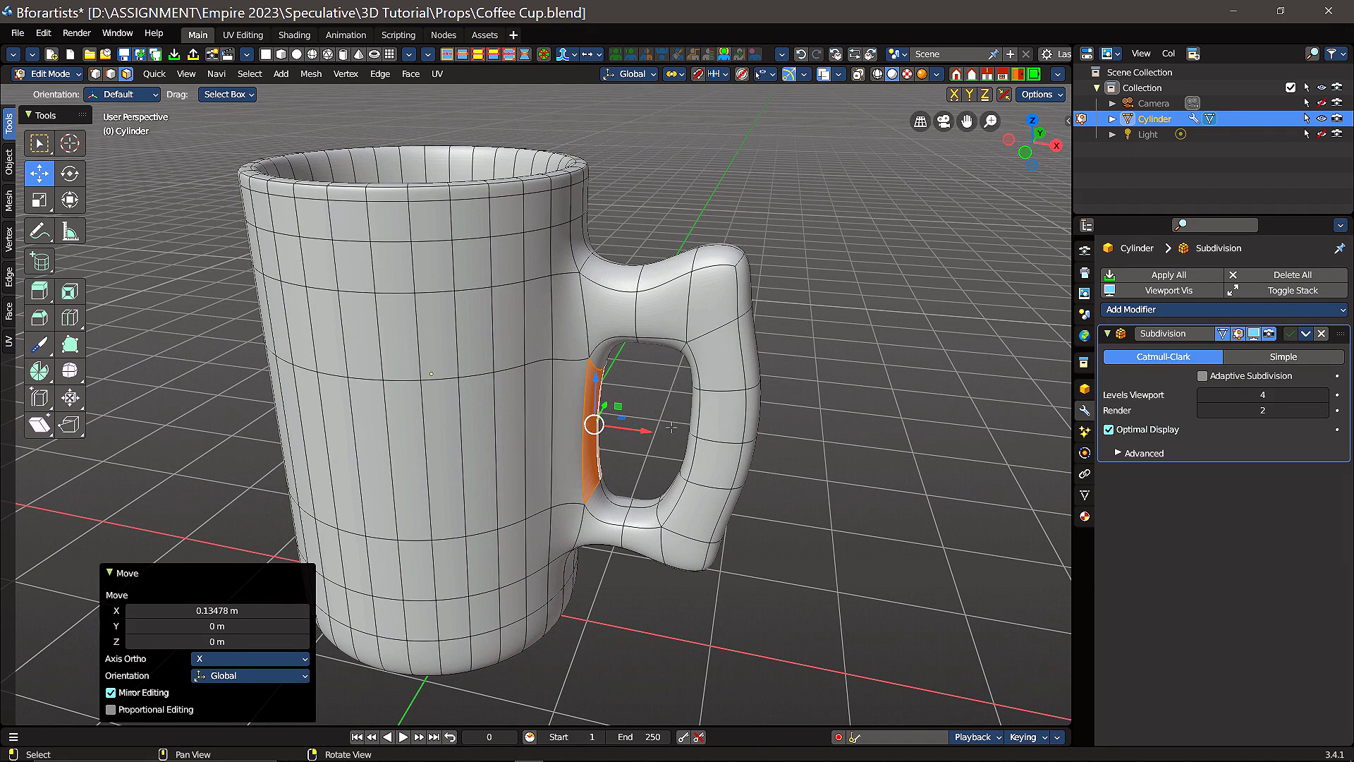
middle_click_drag(639, 448, 828, 416)
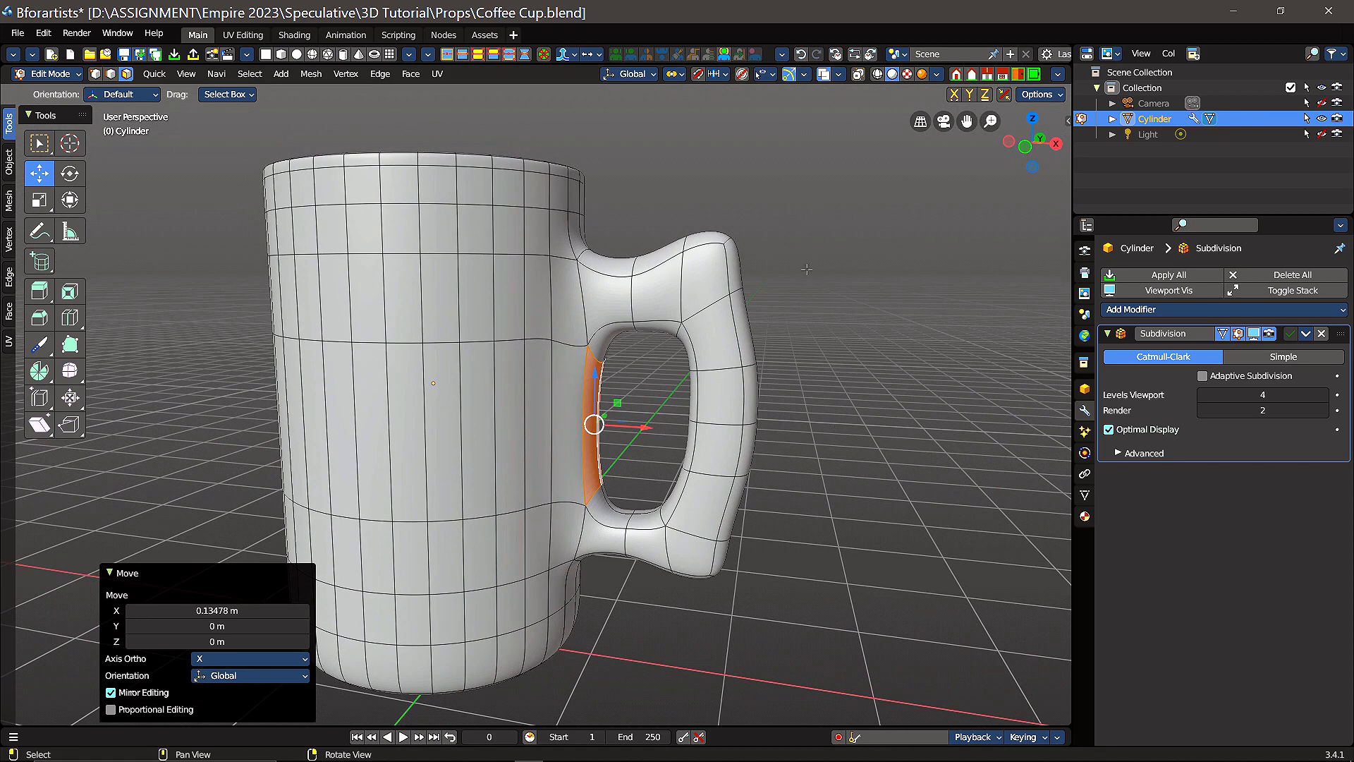
left_click(878, 74)
left_click_drag(836, 175, 669, 625)
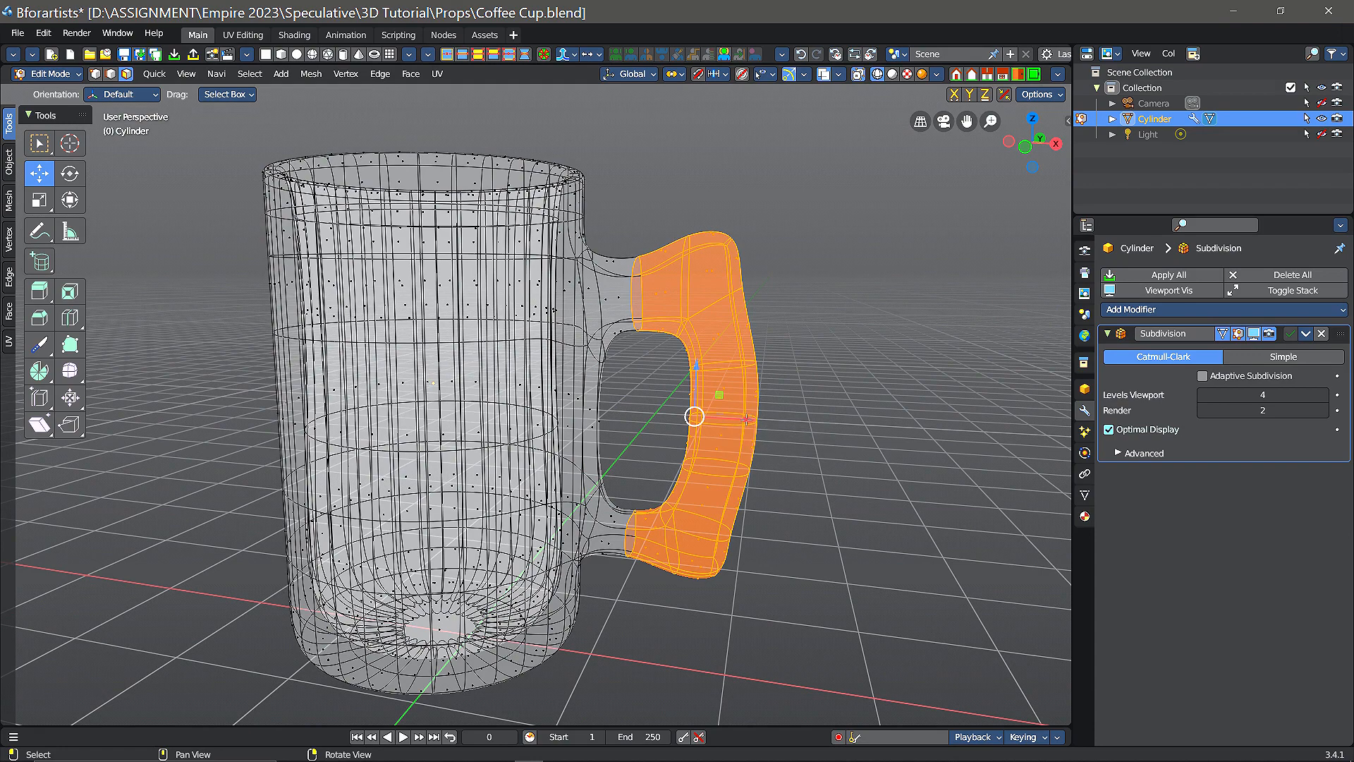
left_click_drag(749, 419, 775, 421)
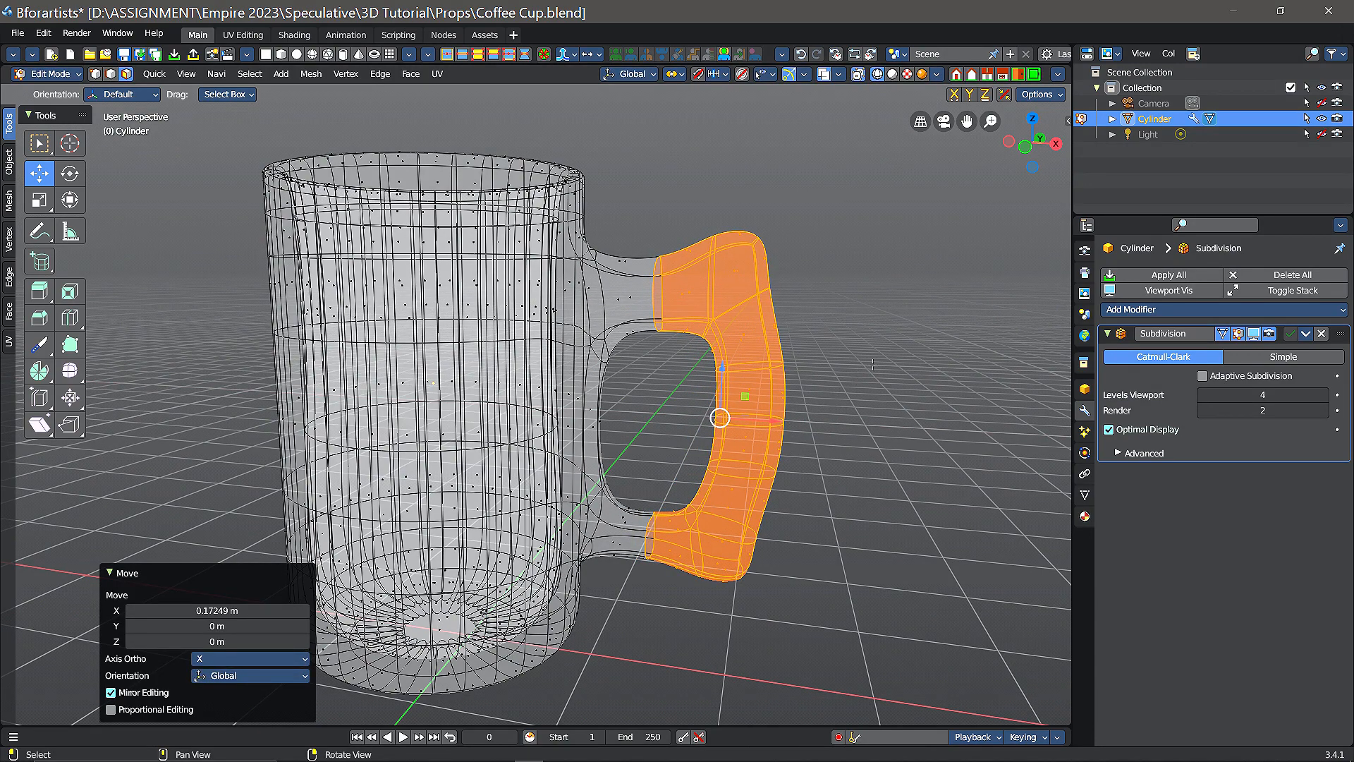
mouse_move(872, 364)
middle_mouse_down()
mouse_move(748, 423)
mouse_move(642, 374)
mouse_move(889, 341)
mouse_move(876, 369)
middle_mouse_up()
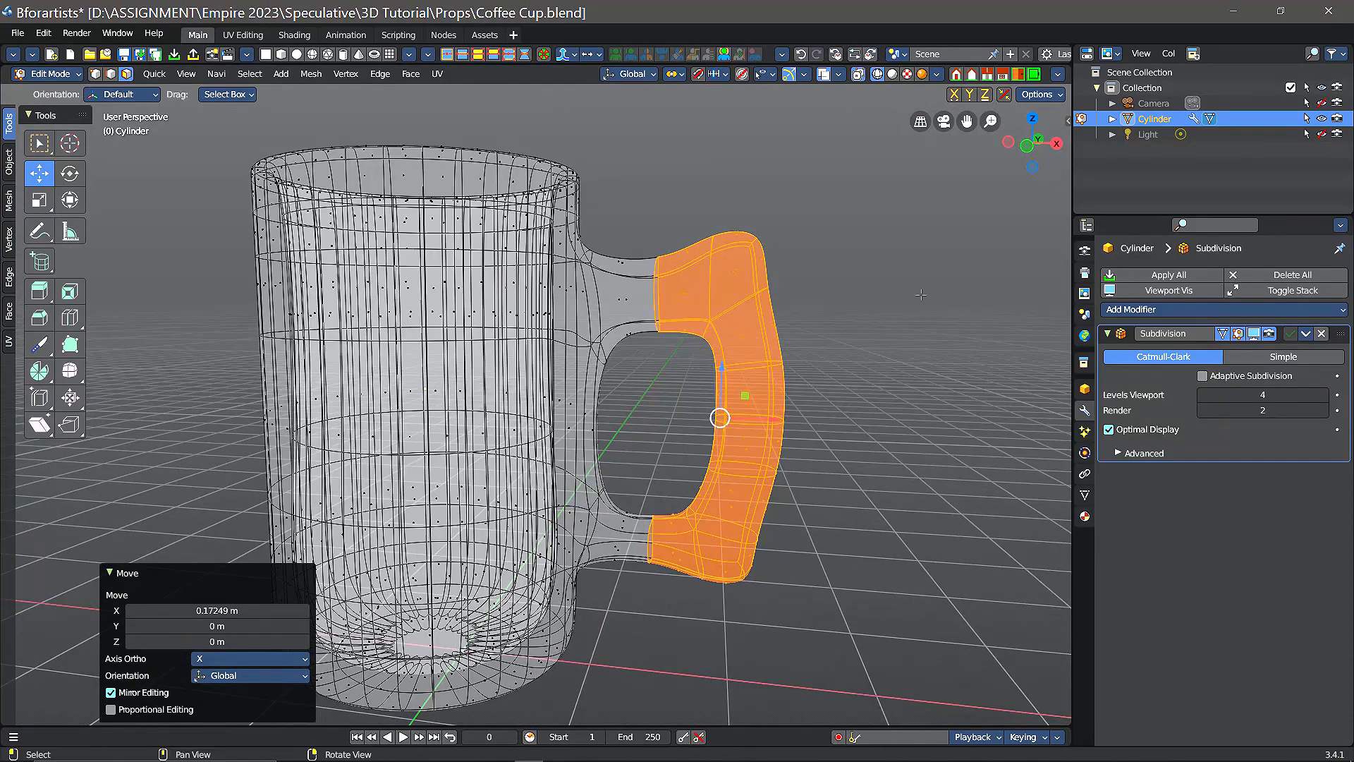
left_click(892, 75)
scroll(728, 461, "down", 4)
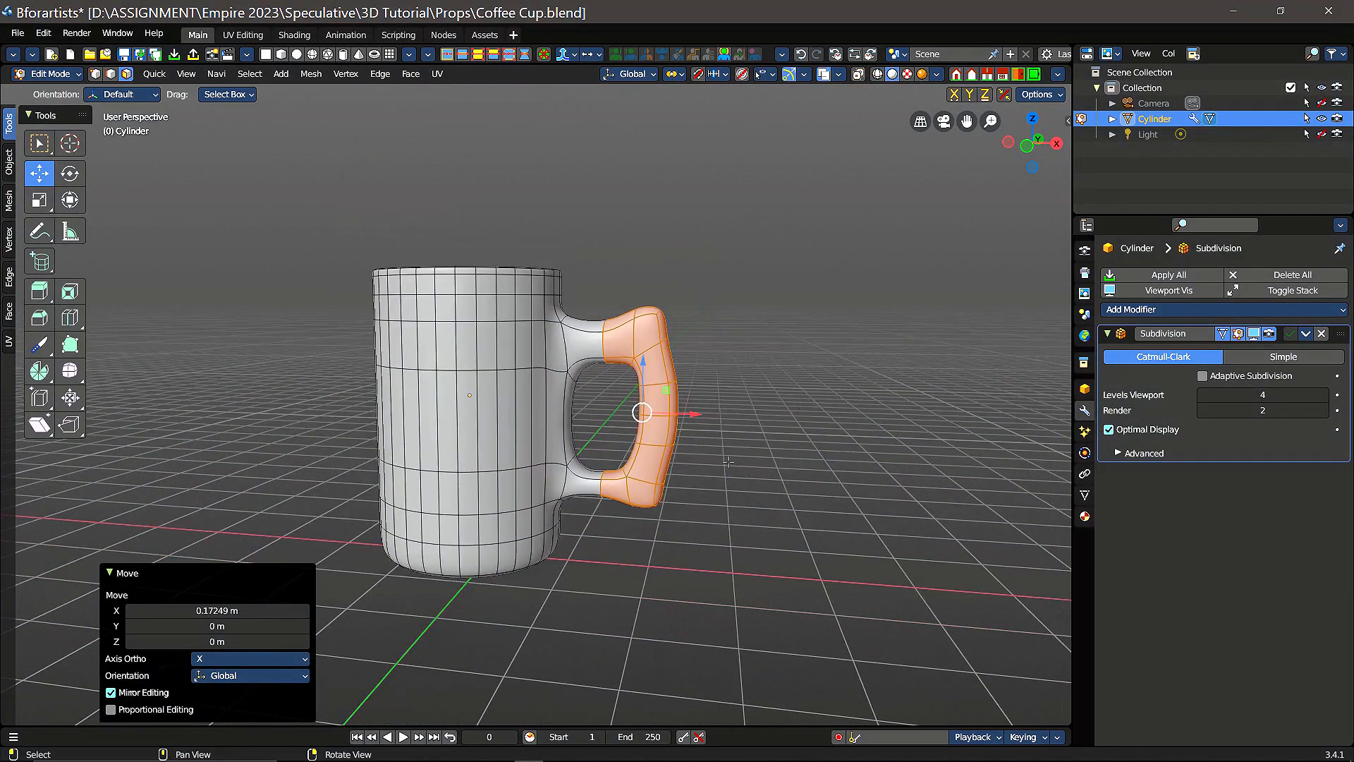
Step: Inspect the widened handle and the cup's inner base in Object Mode with nothing selected
middle_click_drag(773, 423, 748, 408)
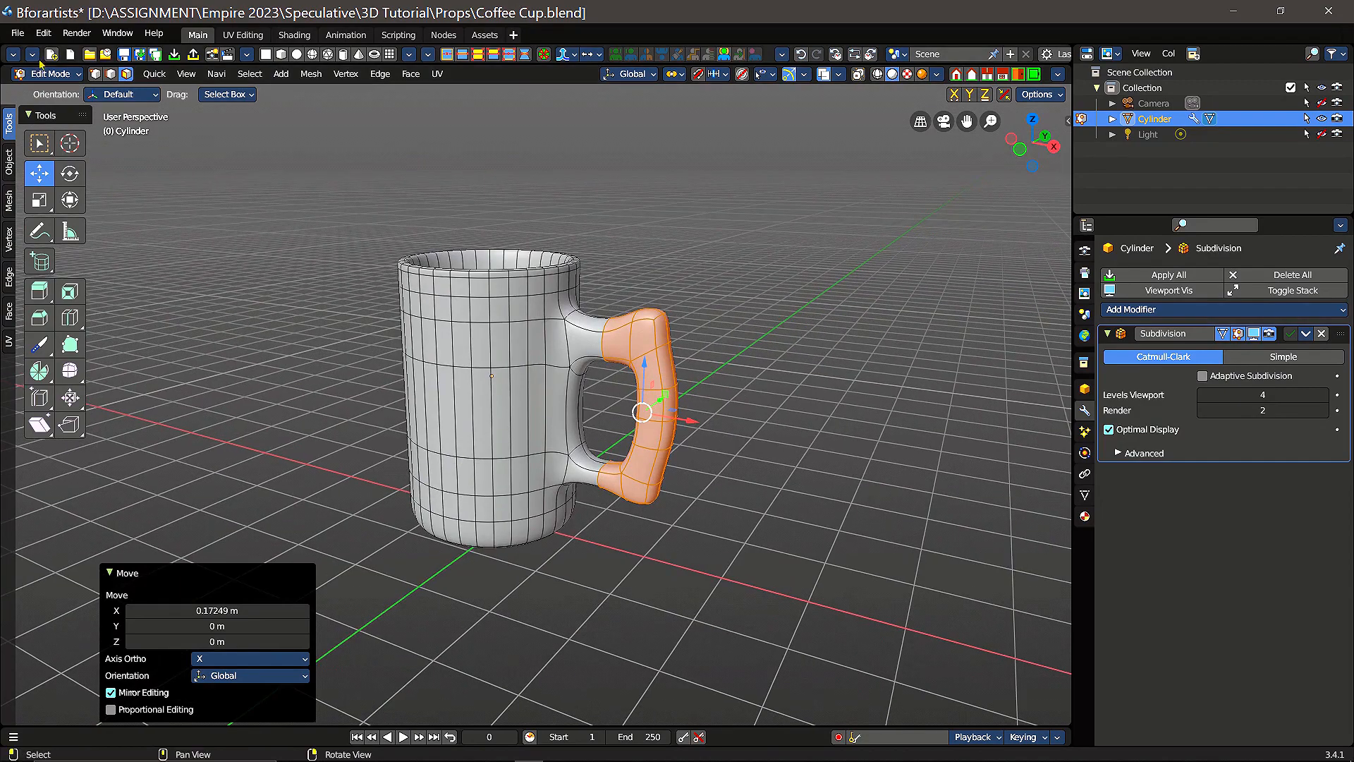
left_click(74, 74)
left_click(67, 92)
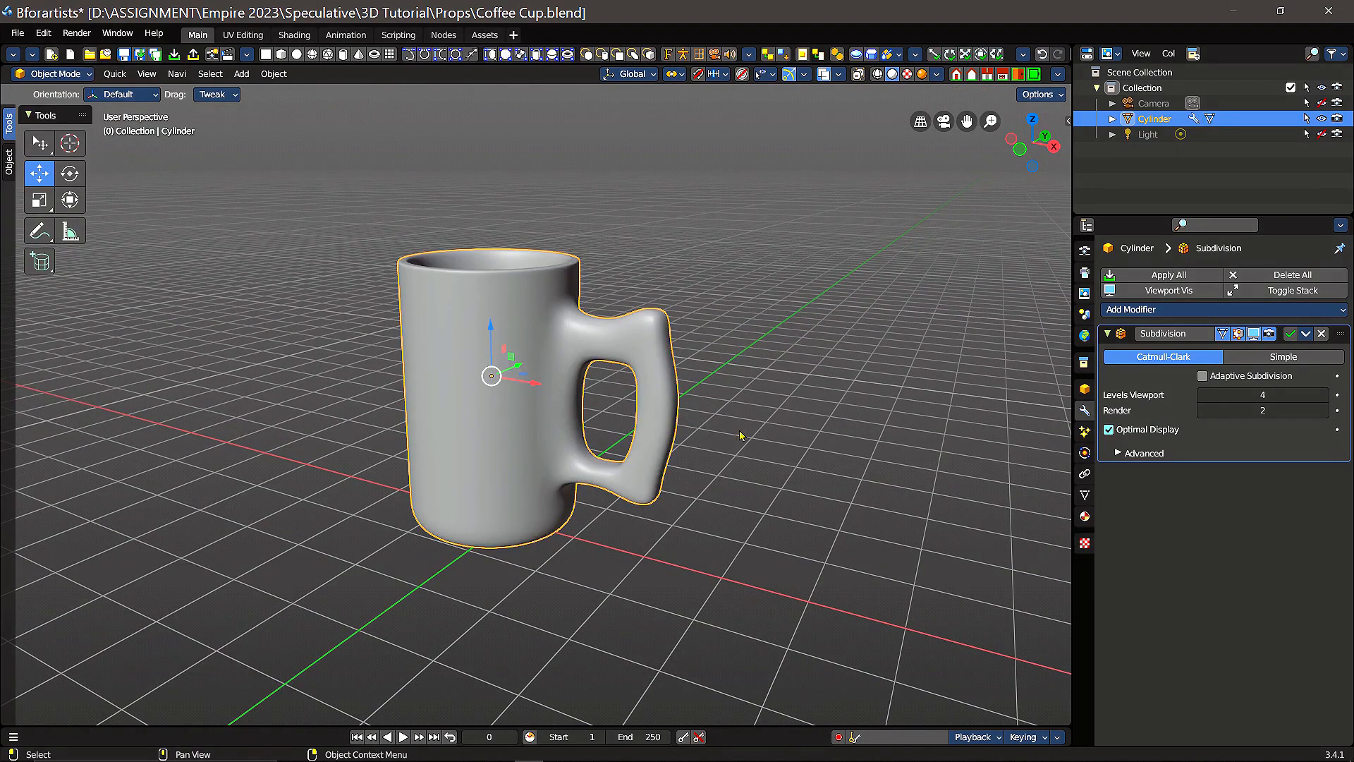
mouse_move(721, 450)
middle_mouse_down()
mouse_move(810, 450)
mouse_move(710, 484)
mouse_move(620, 447)
mouse_move(607, 422)
mouse_move(798, 417)
mouse_move(777, 477)
mouse_move(731, 522)
mouse_move(752, 456)
mouse_move(776, 445)
mouse_move(694, 471)
mouse_move(753, 508)
mouse_move(740, 432)
mouse_move(720, 445)
mouse_move(752, 435)
mouse_move(689, 560)
mouse_move(734, 432)
middle_mouse_up()
left_click(772, 434)
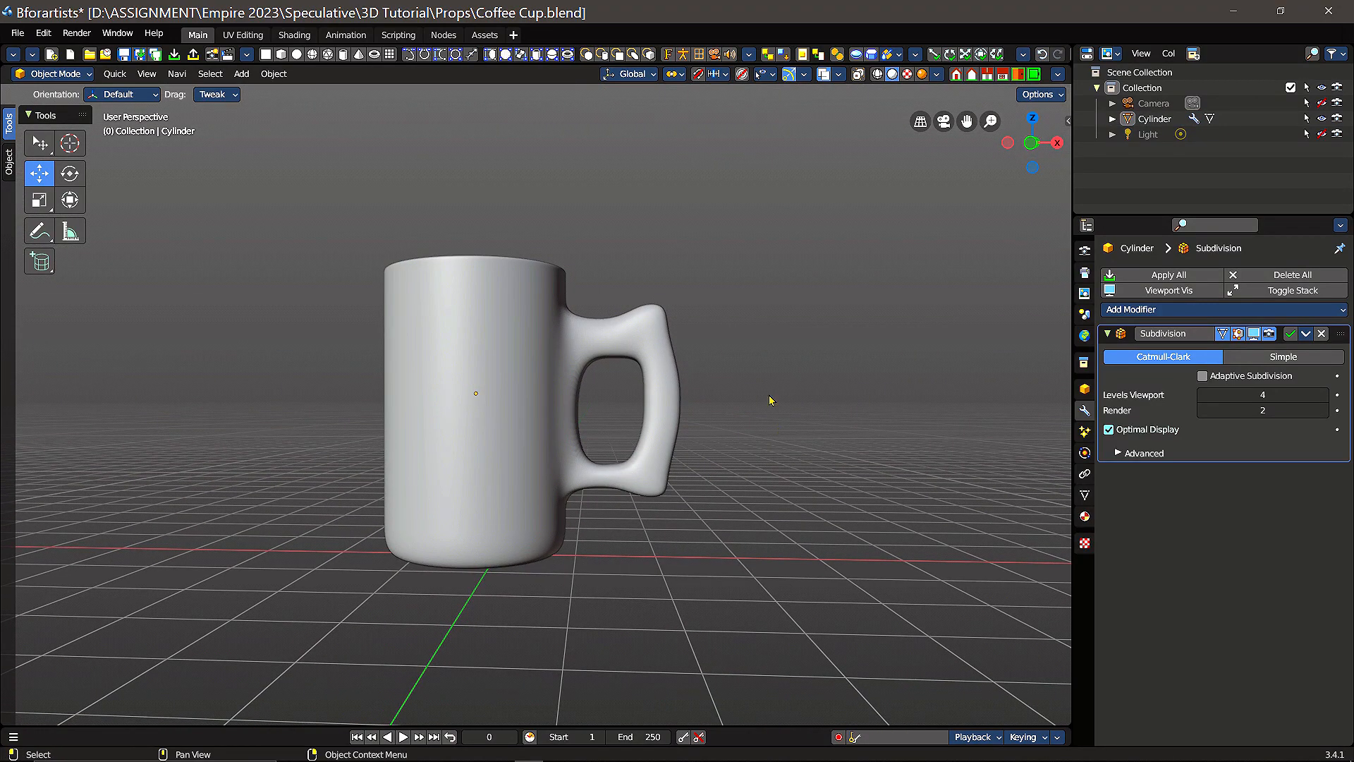
middle_click_drag(776, 350, 776, 483)
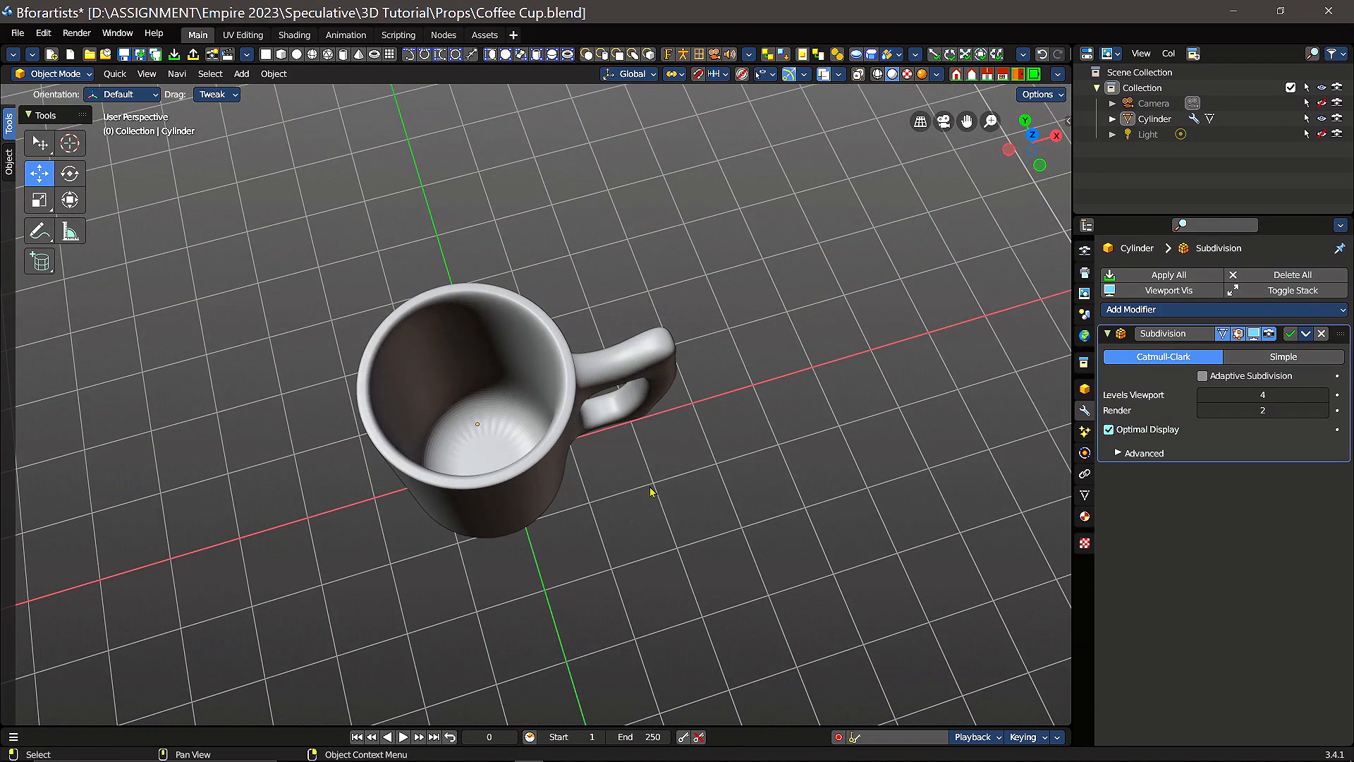
scroll(650, 492, "up", 2)
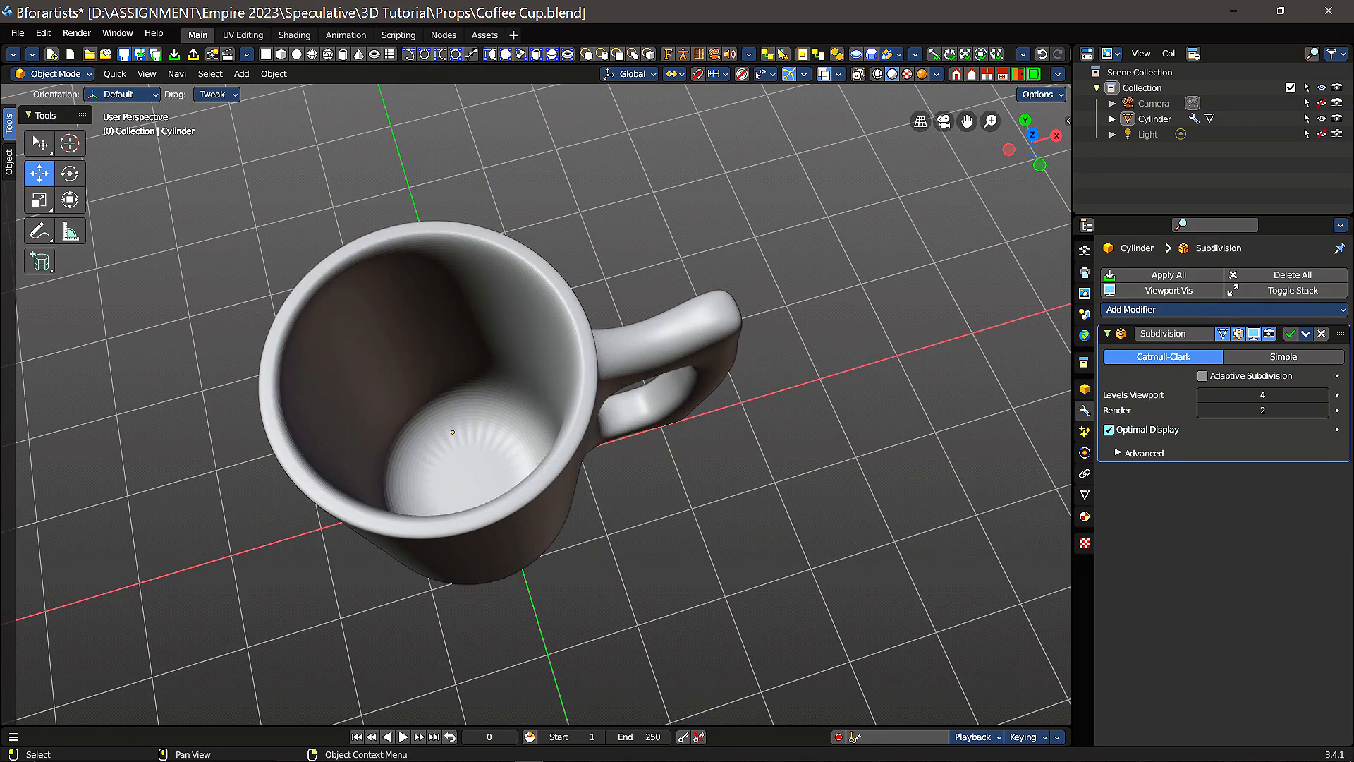
Step: In Edit Mode, inset the cup's inner bottom face with a thickness of 0.087 m, then deselect it with the Move tool active
left_click(83, 75)
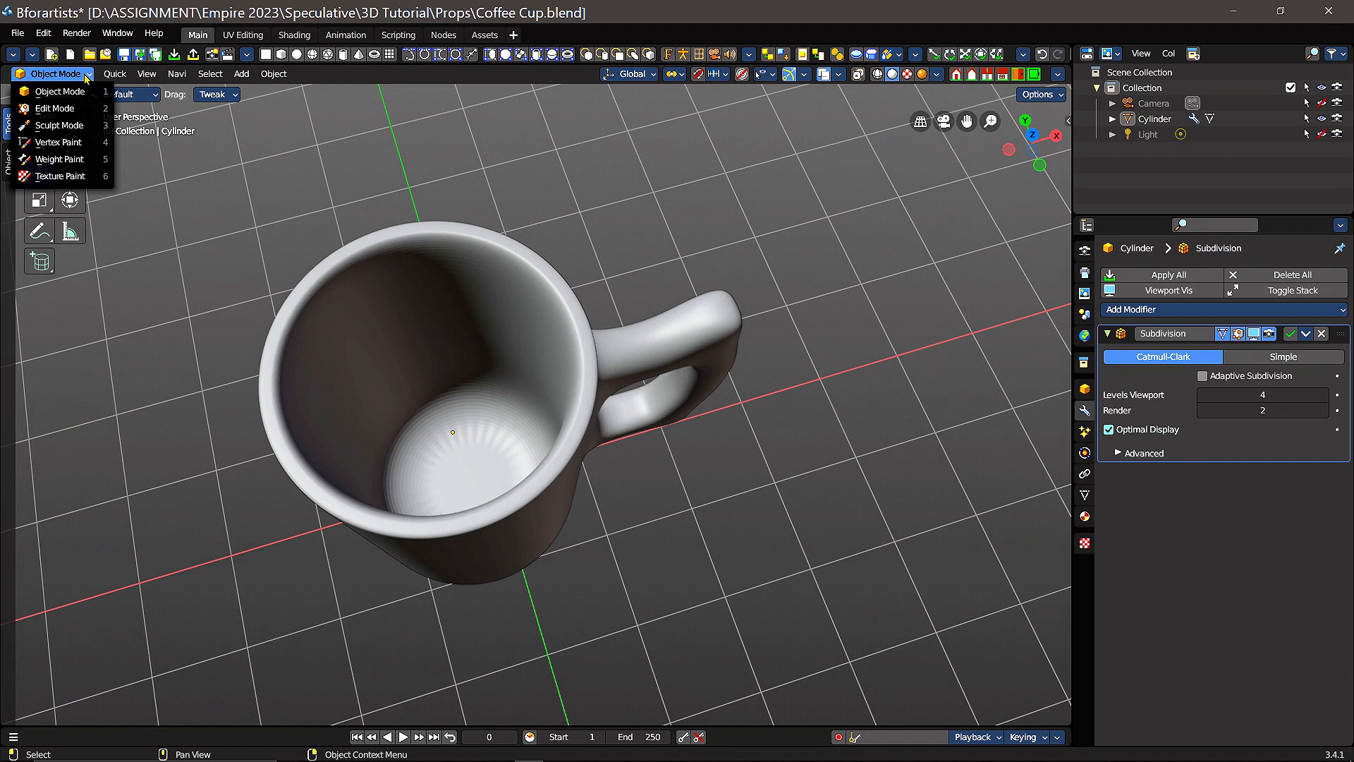
left_click(65, 113)
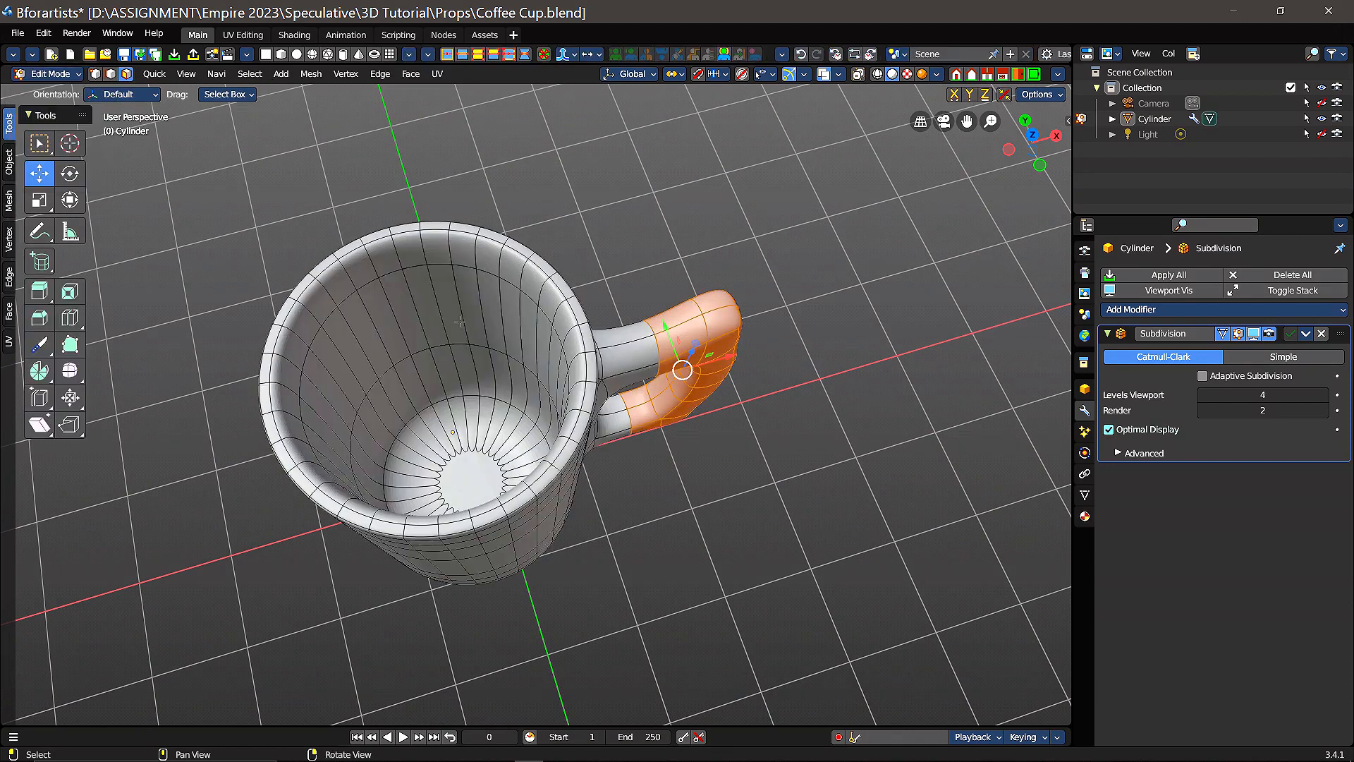
left_click(466, 479)
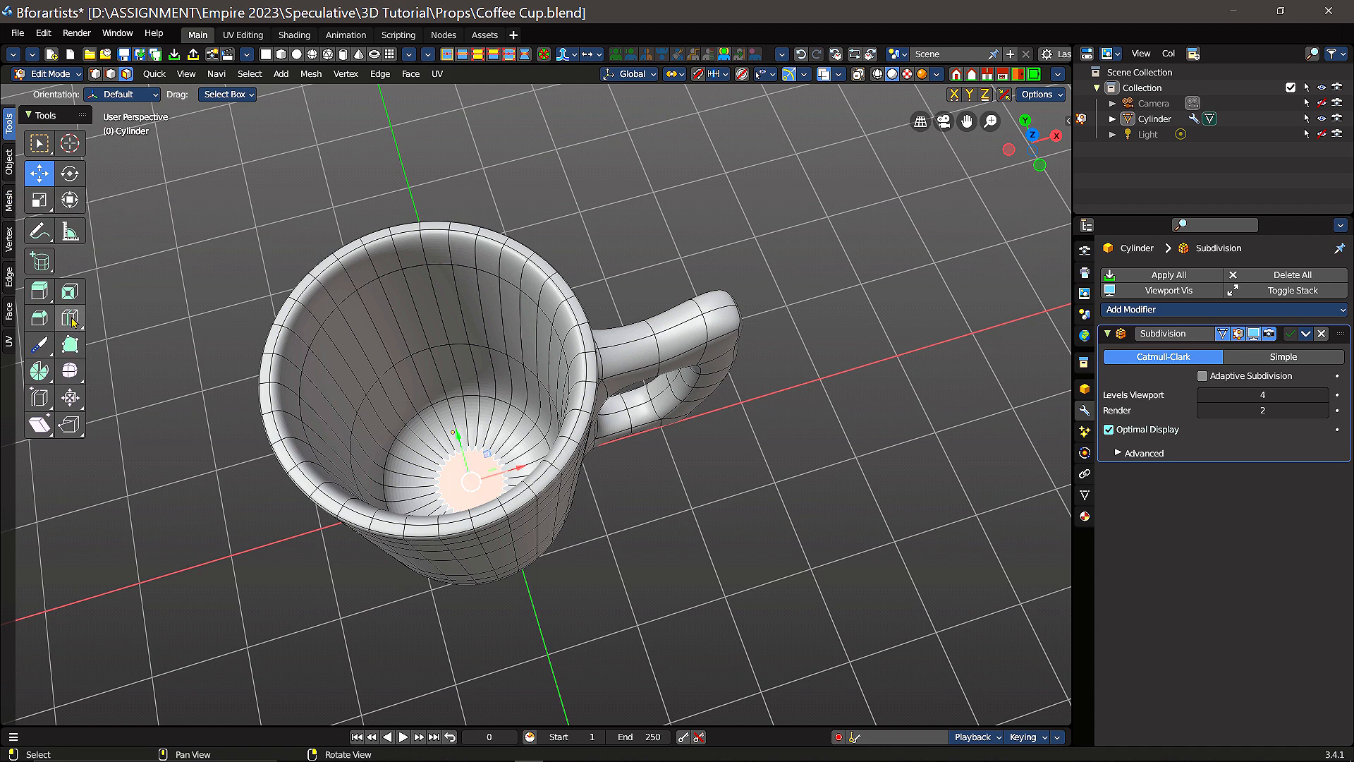
left_click(69, 291)
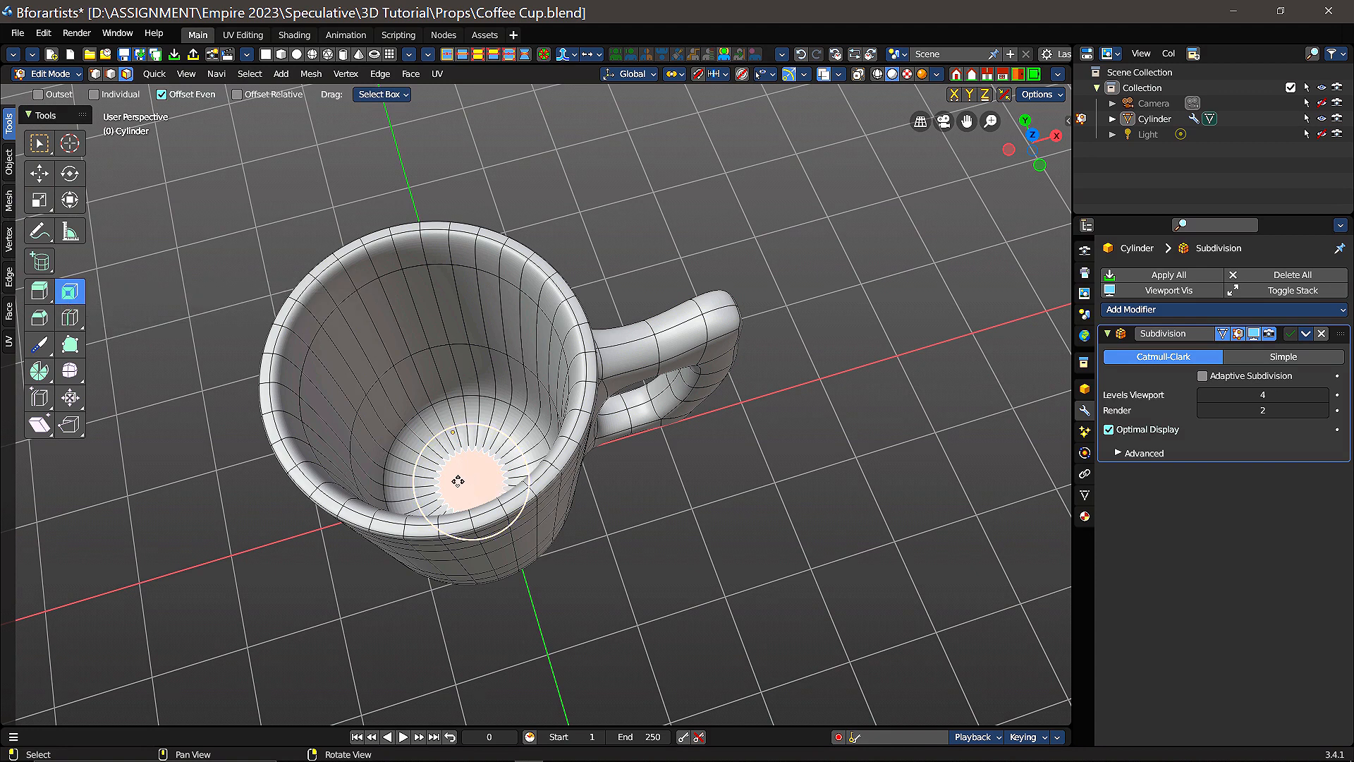
left_click_drag(463, 479, 473, 486)
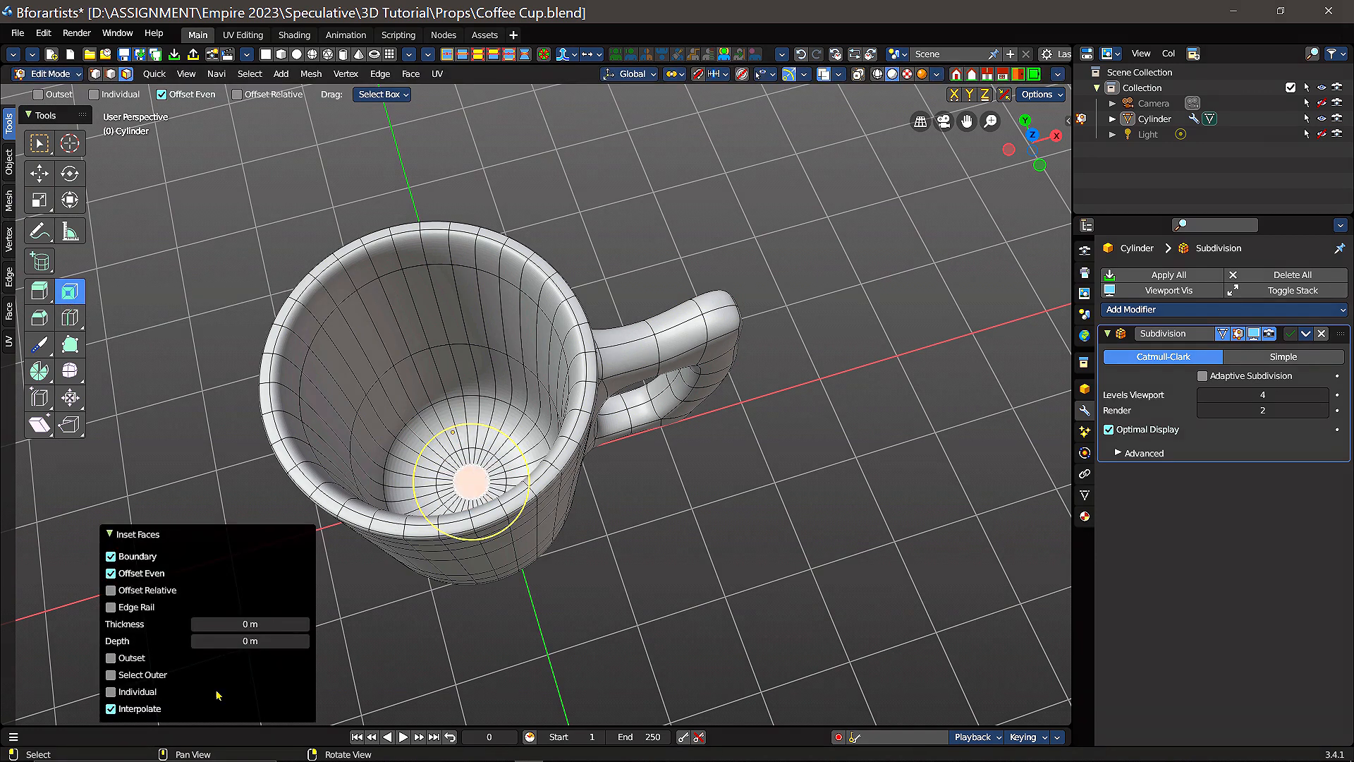
mouse_move(254, 628)
left_mouse_down()
mouse_move(283, 628)
mouse_move(251, 624)
left_mouse_up()
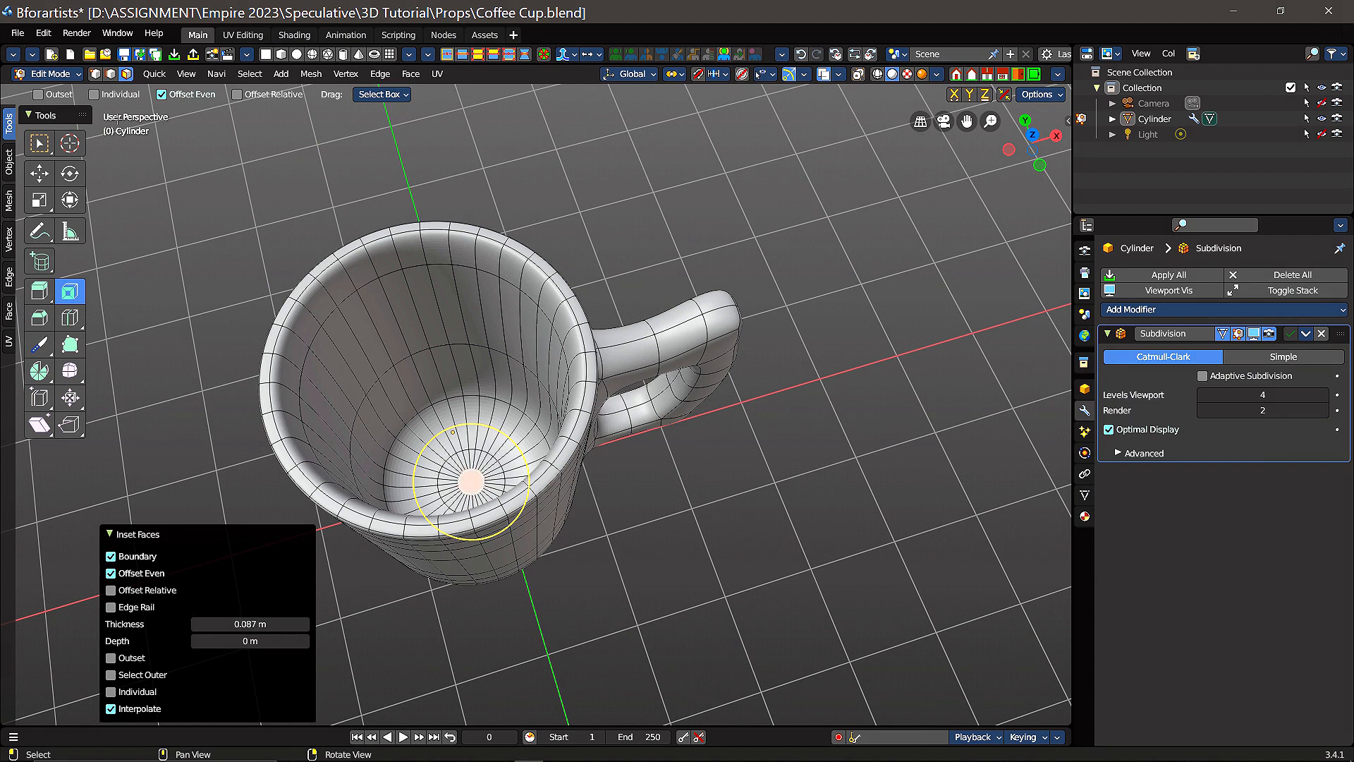
left_click(40, 175)
left_click(841, 476)
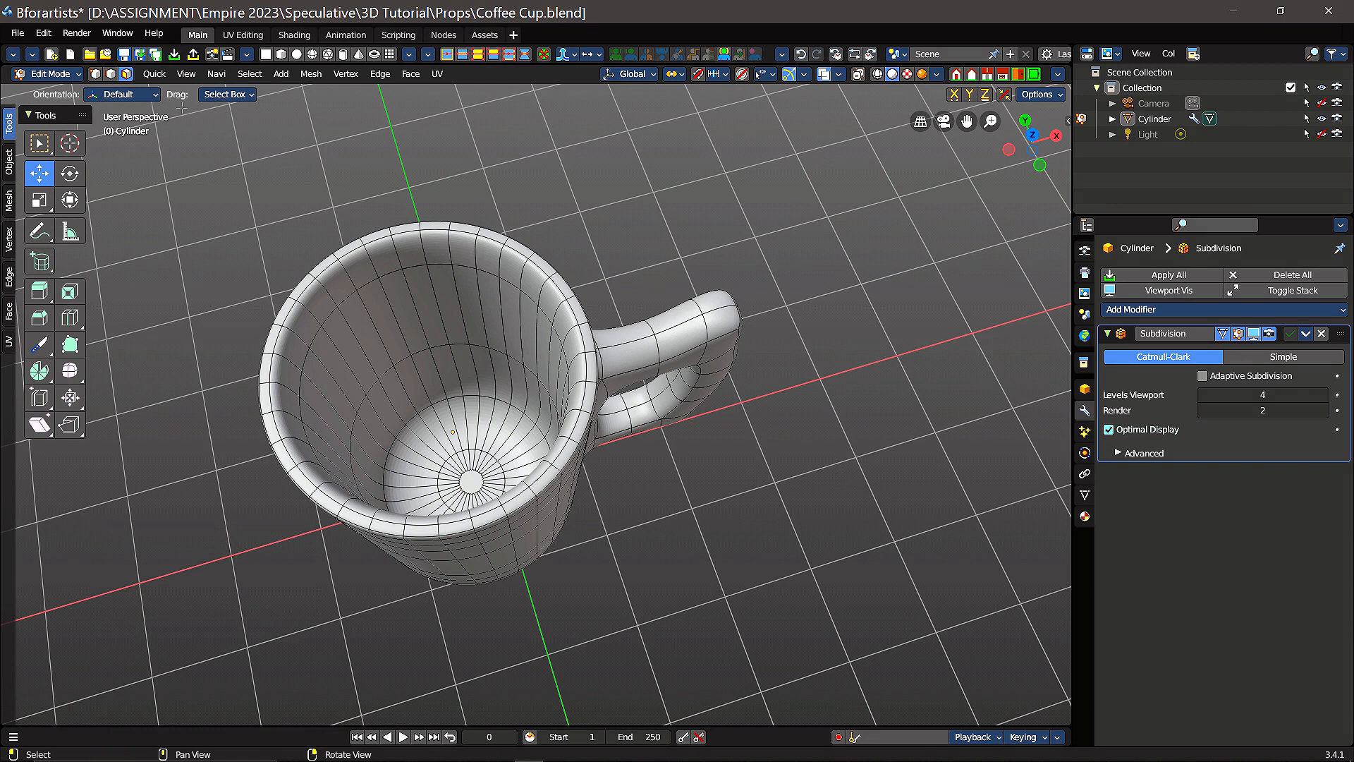
Step: Return to Object Mode and examine the smoothed inner base and the finished cup from several angles
left_click(67, 75)
left_click(67, 90)
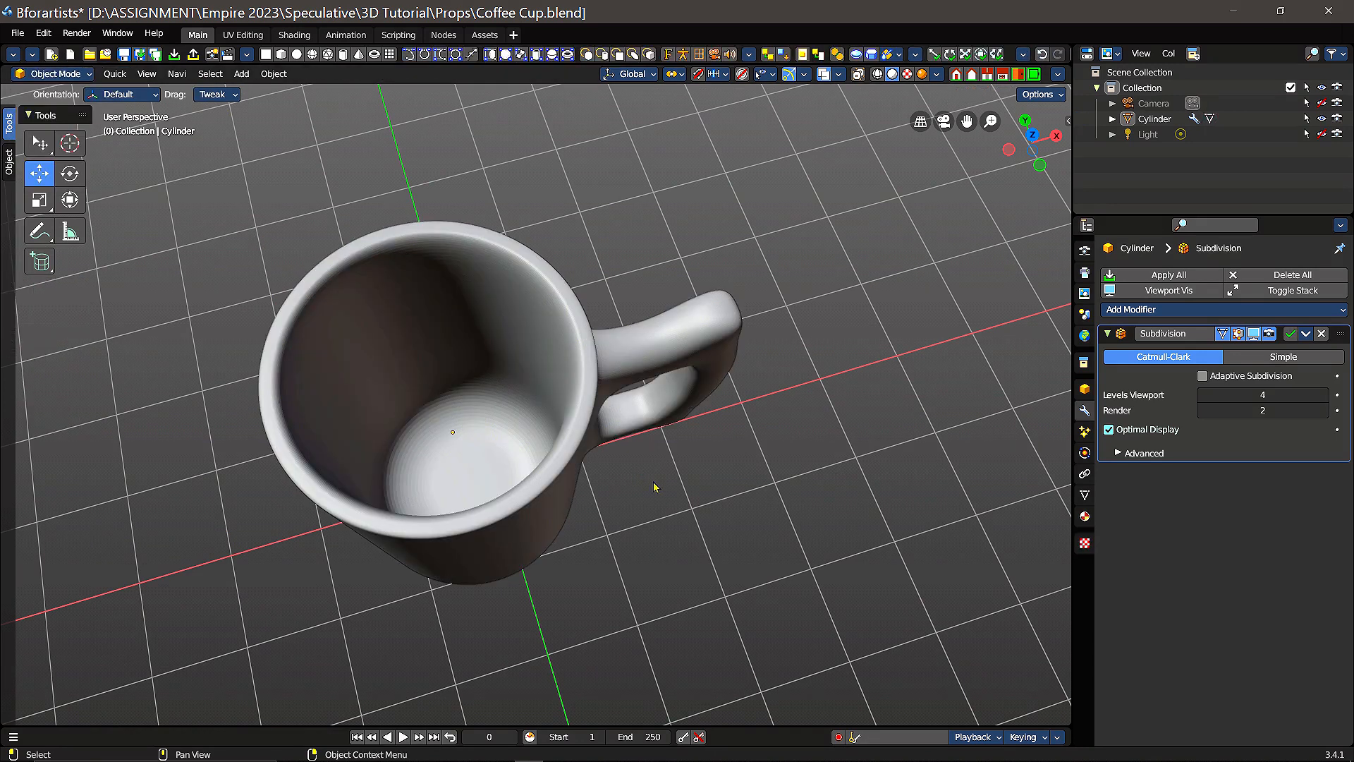
scroll(663, 492, "up", 2)
scroll(669, 493, "down", 1)
middle_click_drag(677, 531, 686, 495)
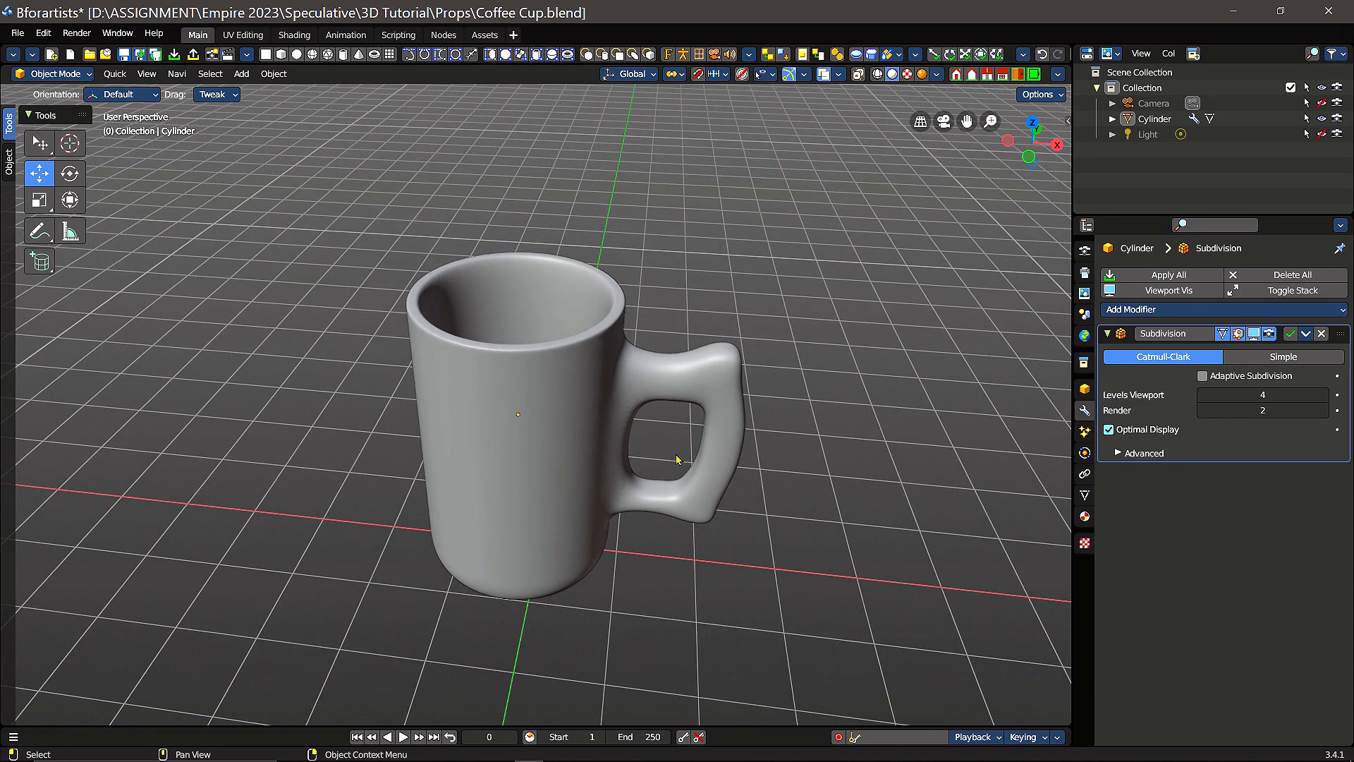
middle_click_drag(614, 559, 644, 484)
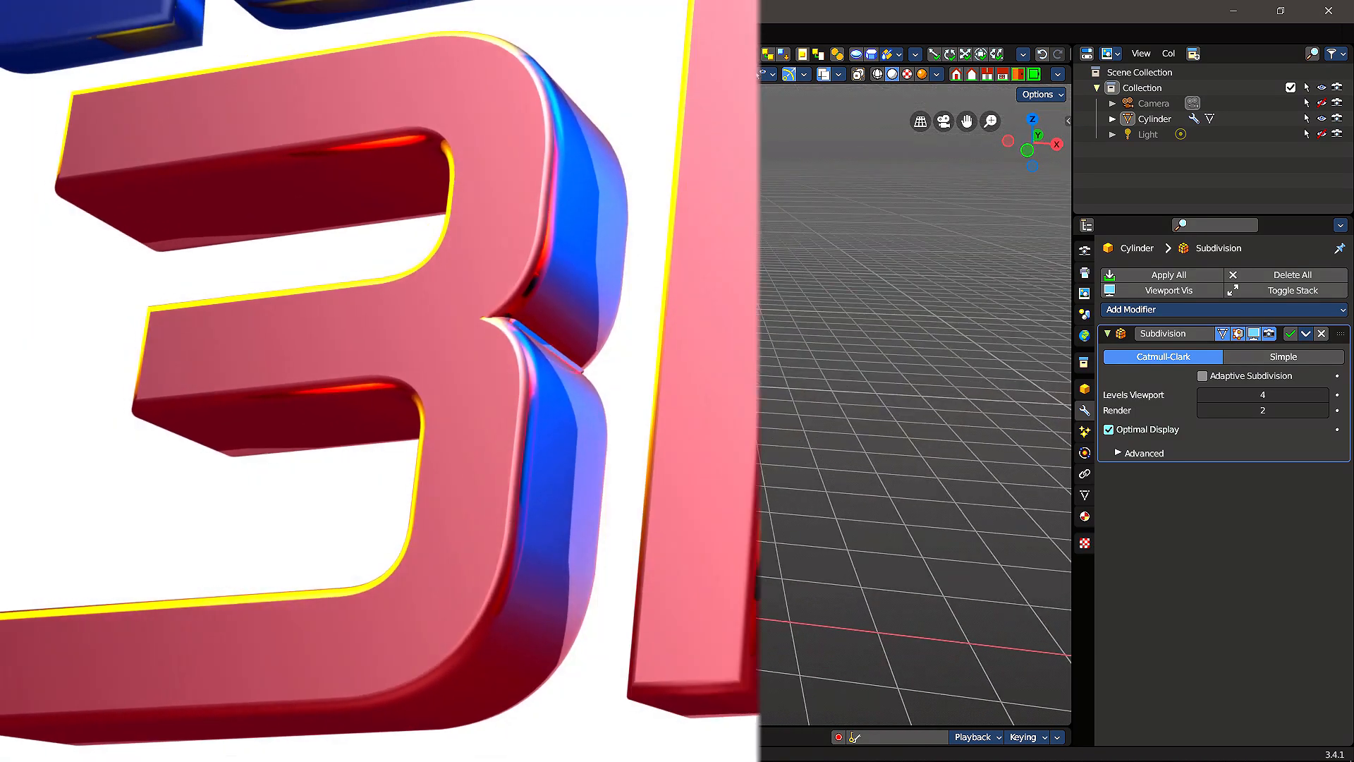